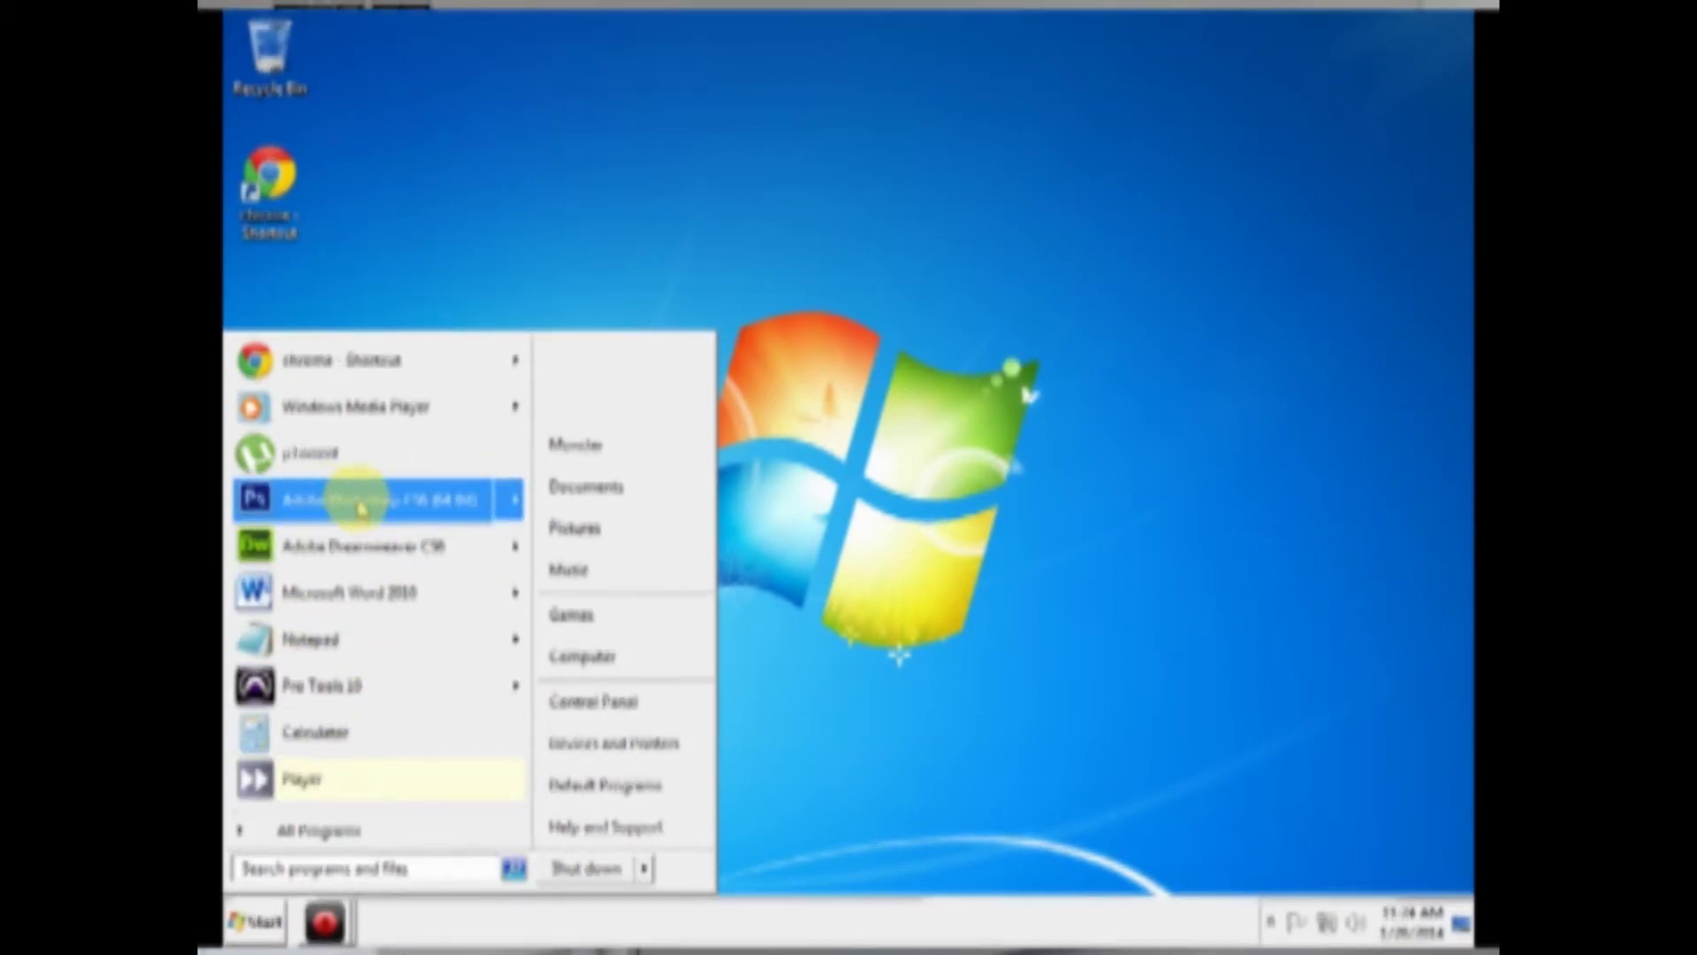
# Step: Launch Adobe Photoshop CS6 (64 Bit) from the Adobe Master Collection CS6 program folder
pyautogui.click(336, 827)
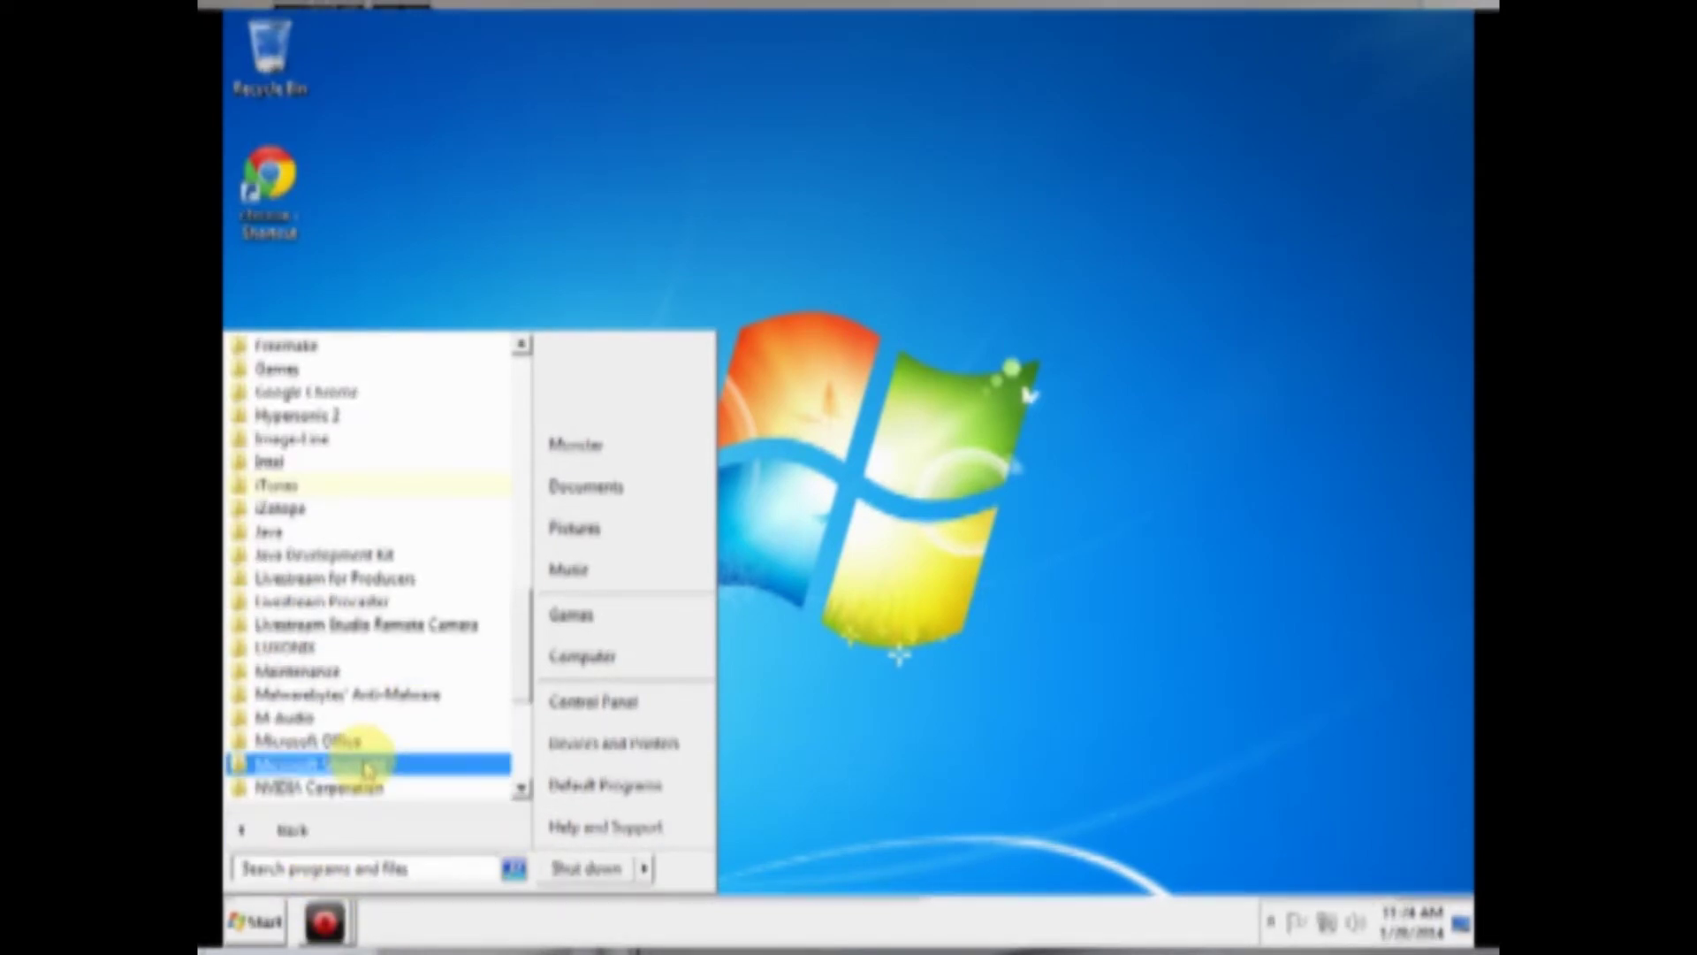
pyautogui.click(314, 829)
pyautogui.click(314, 831)
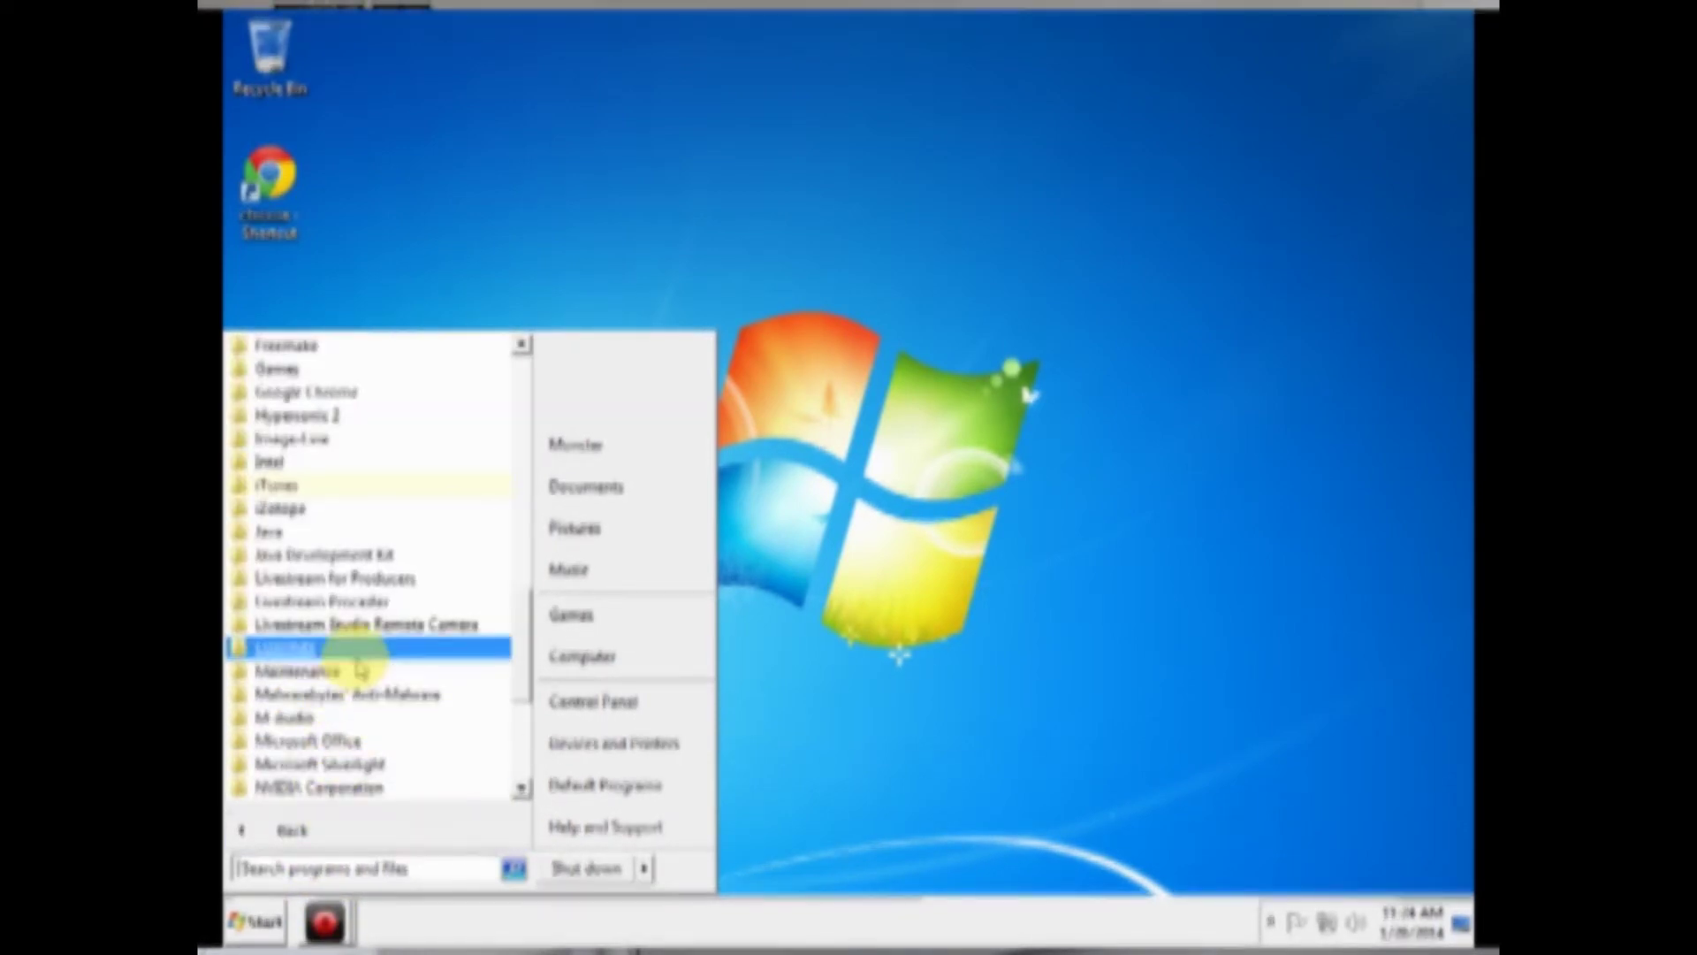
pyautogui.scroll(7, 378, 667)
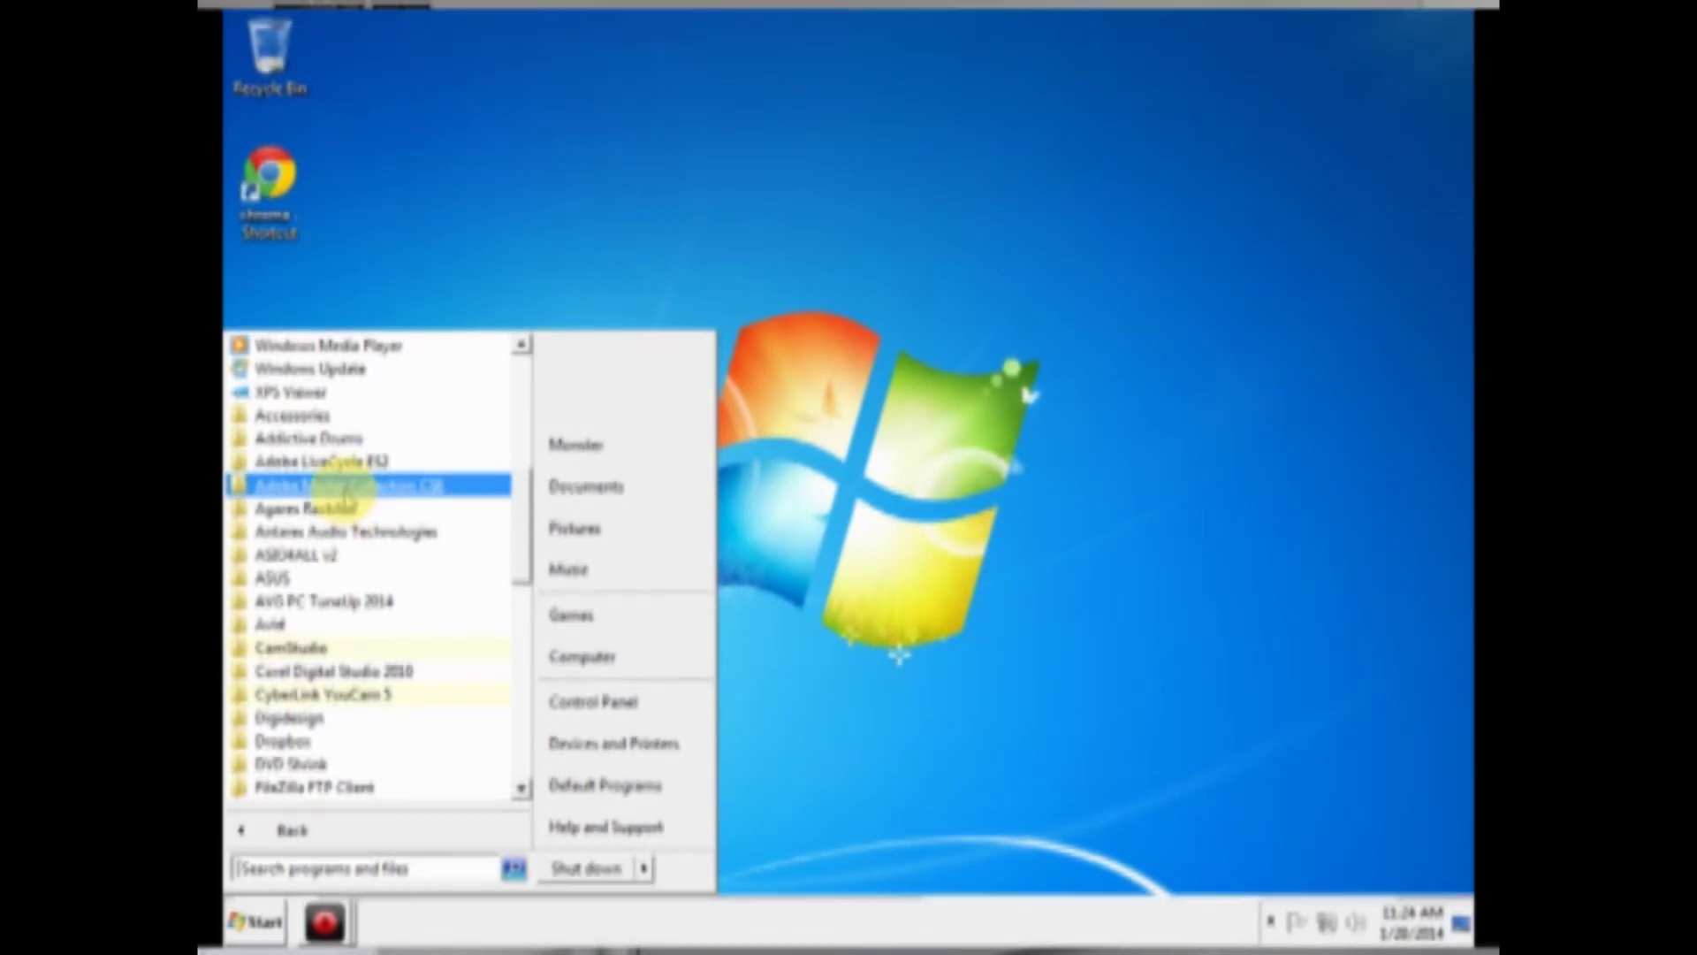
pyautogui.click(349, 486)
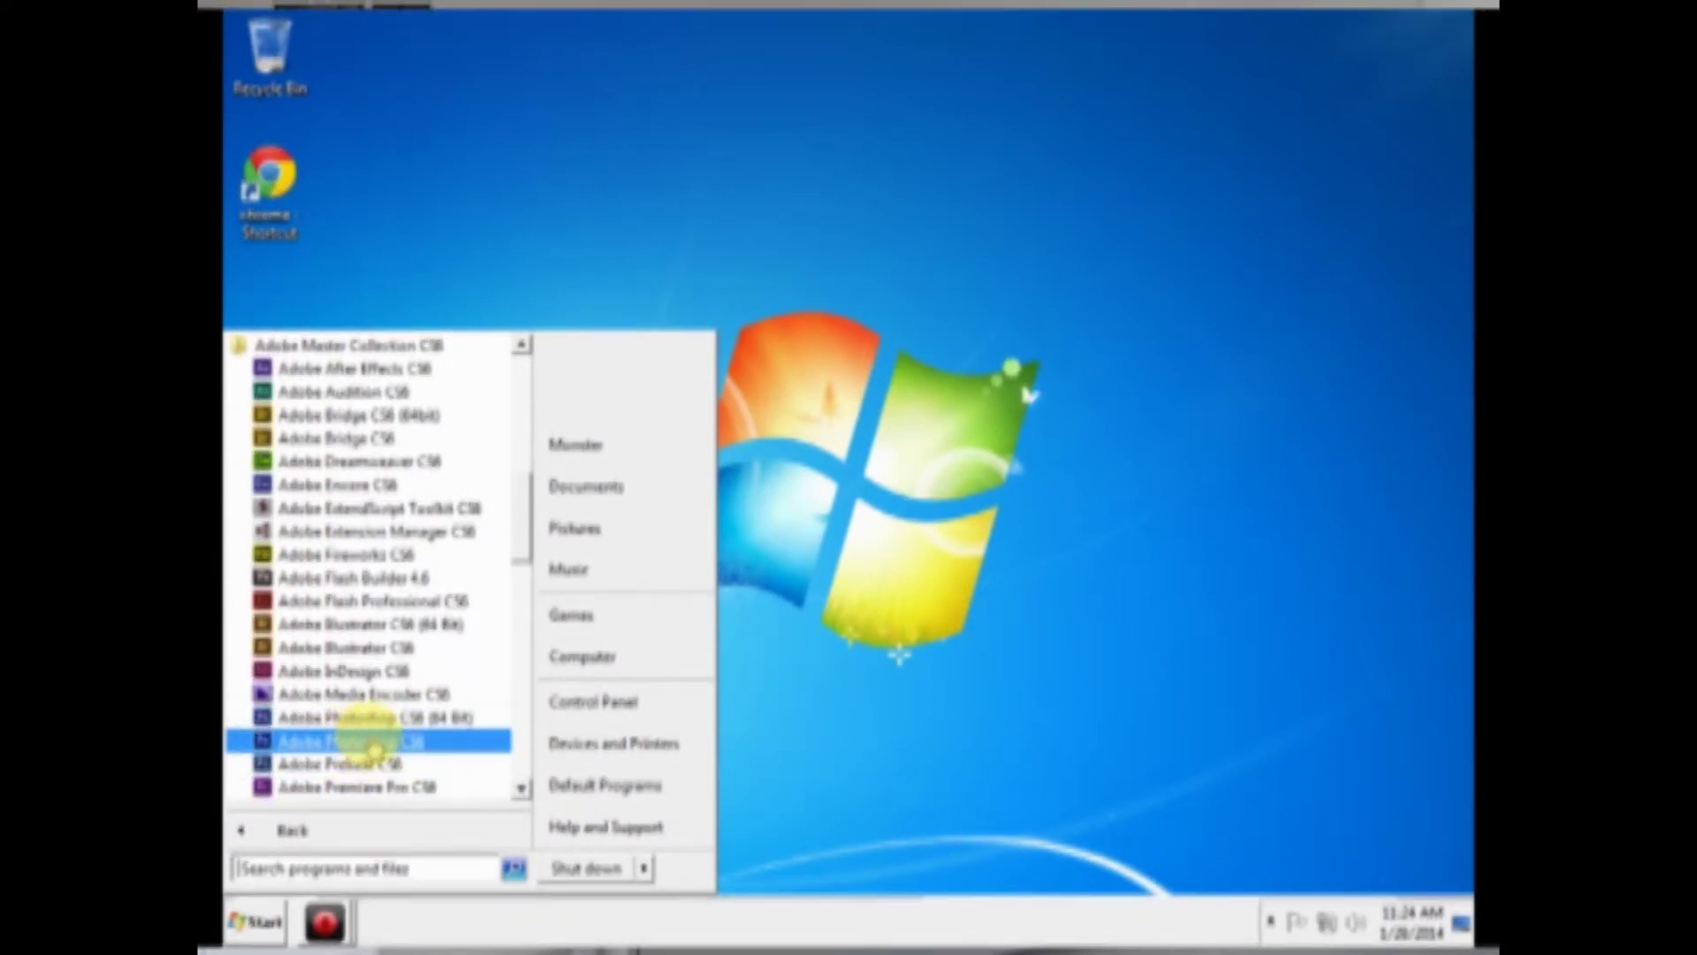
pyautogui.click(364, 719)
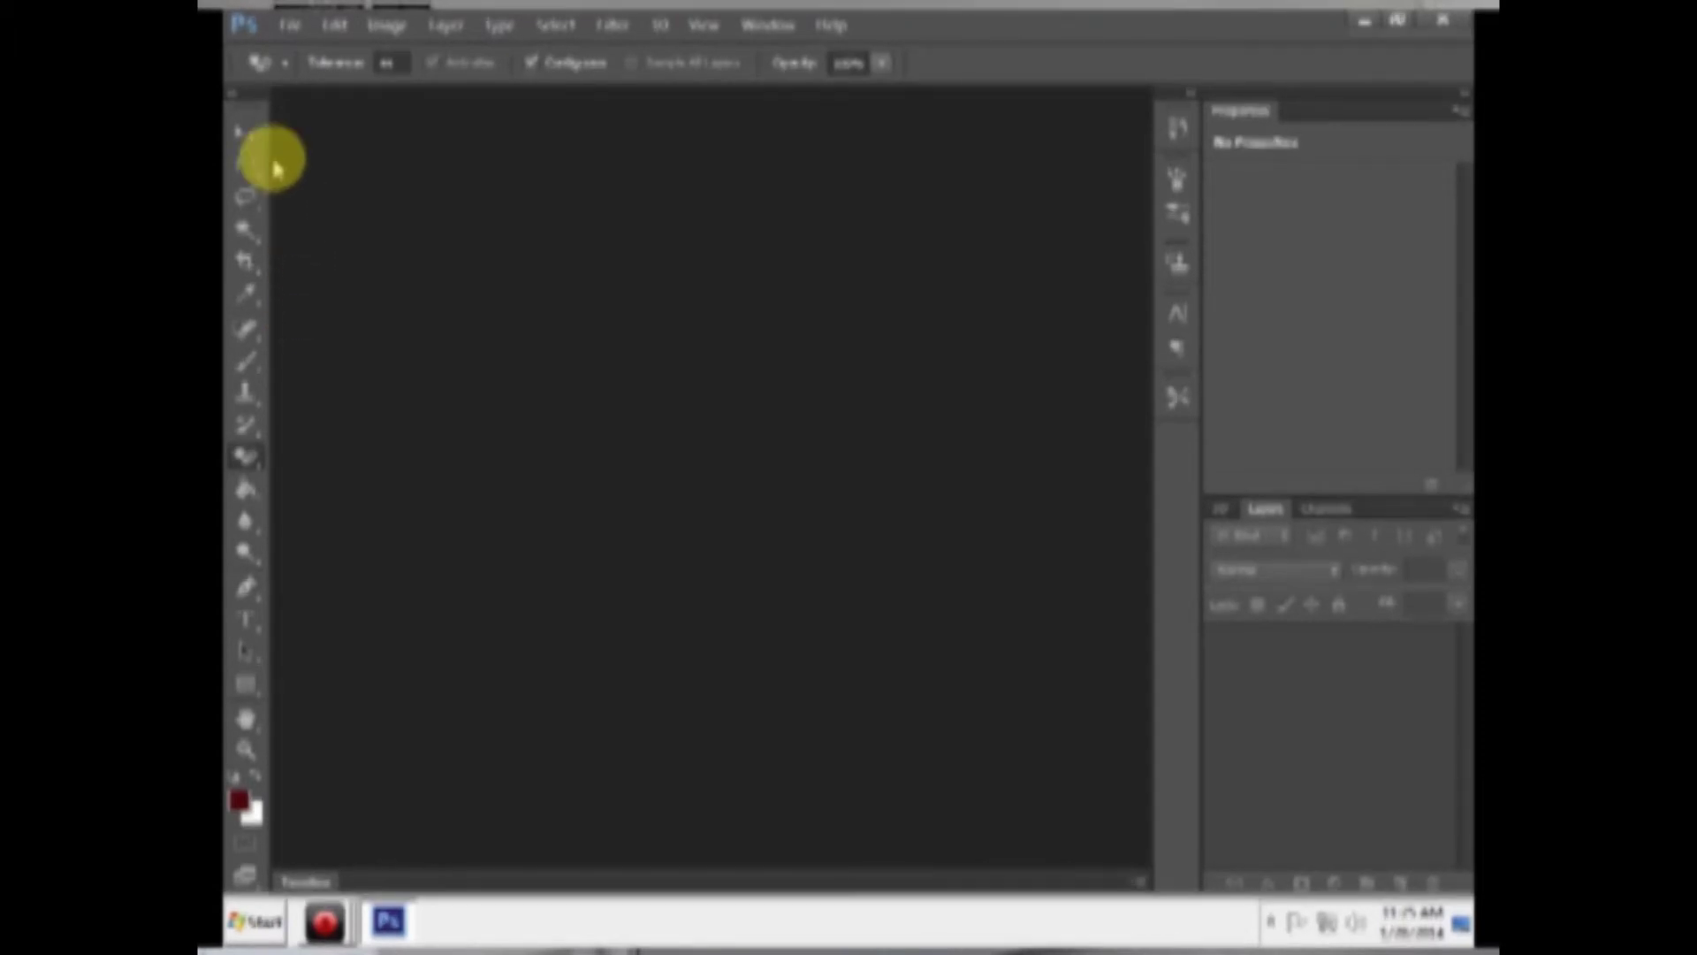
# Step: Open the IMAG0008 photo from the Pictures library
pyautogui.click(289, 27)
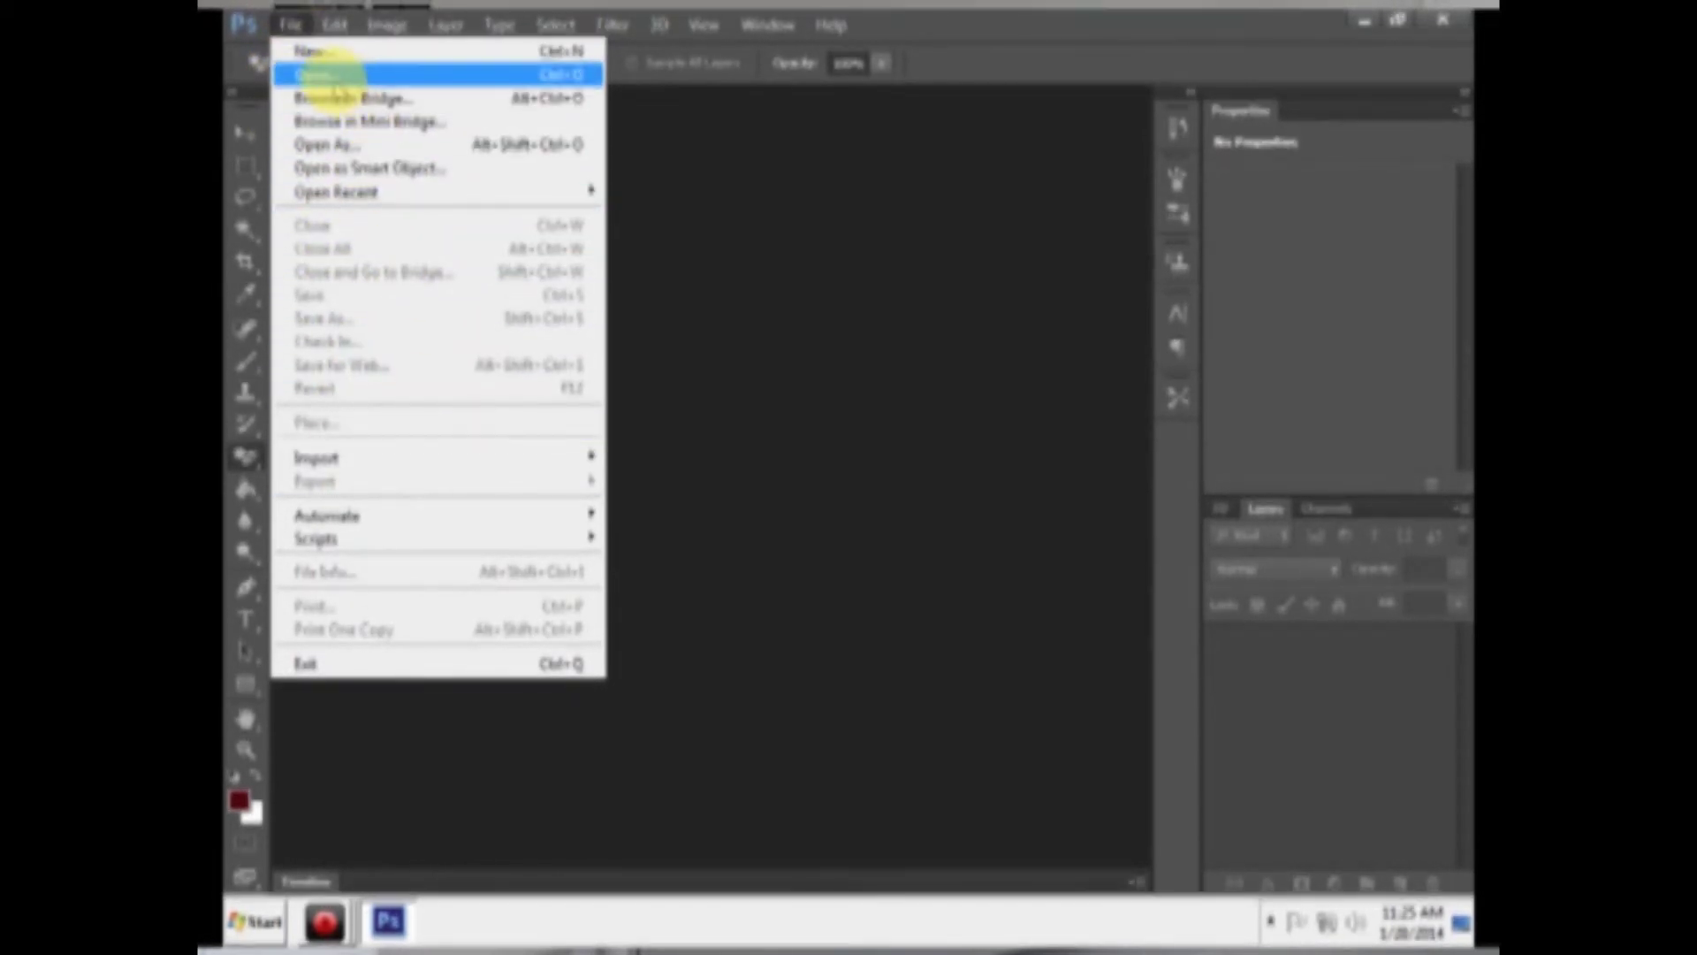
pyautogui.click(327, 74)
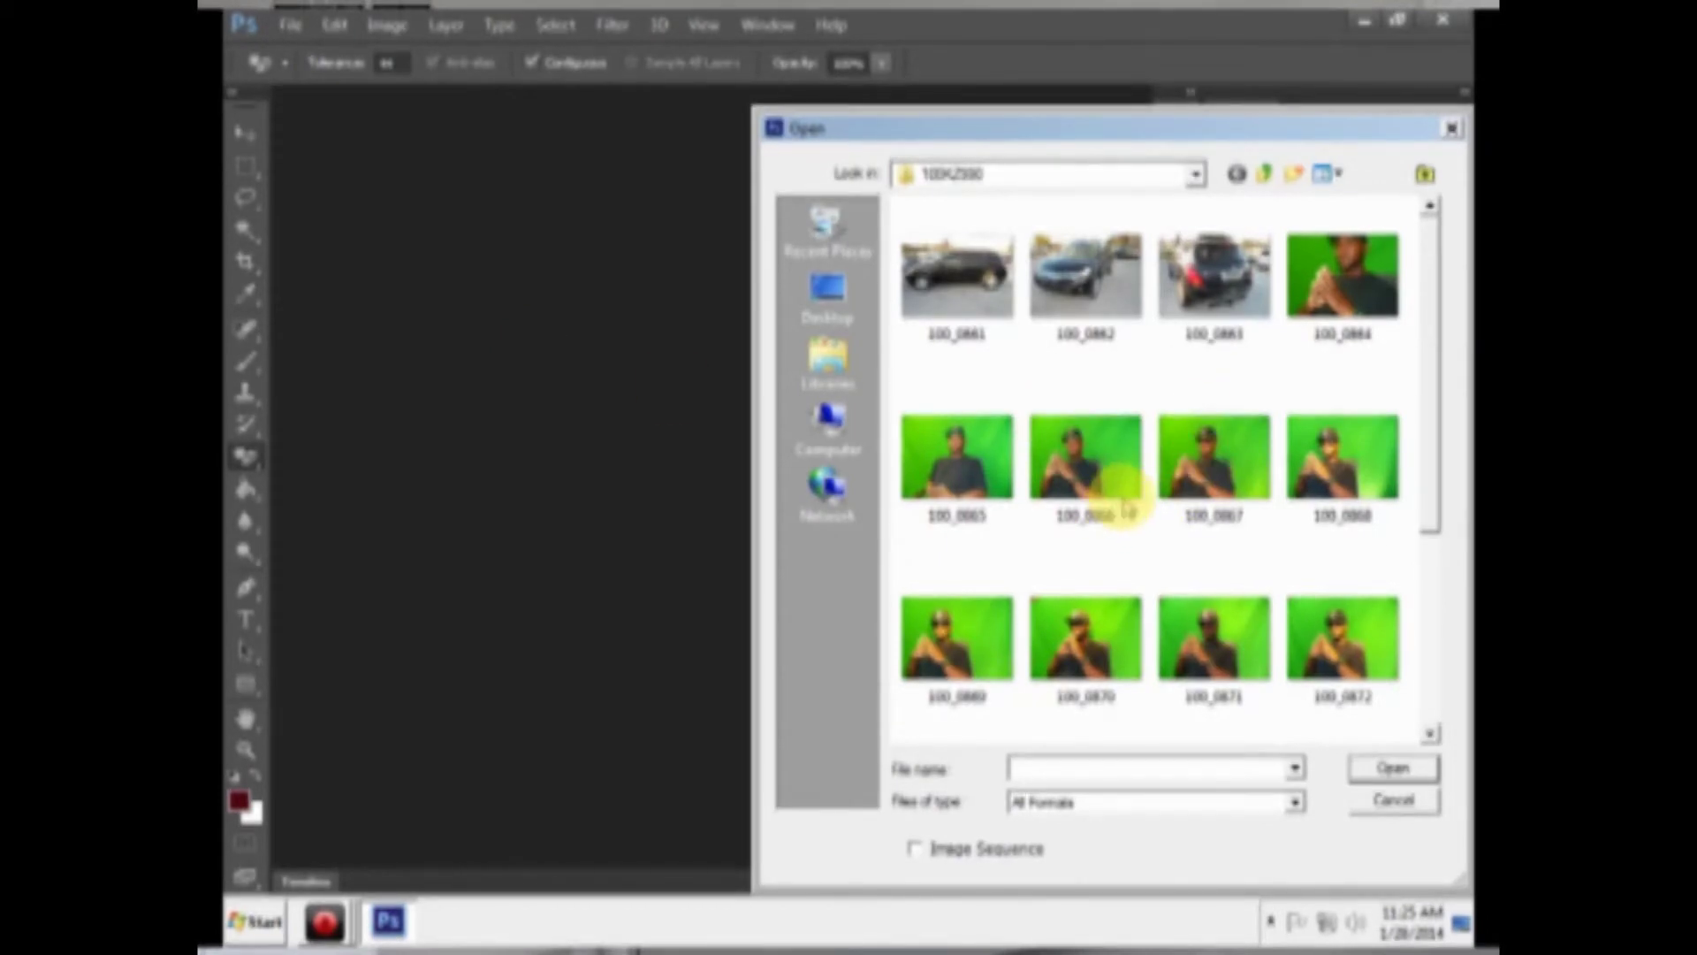
pyautogui.click(828, 366)
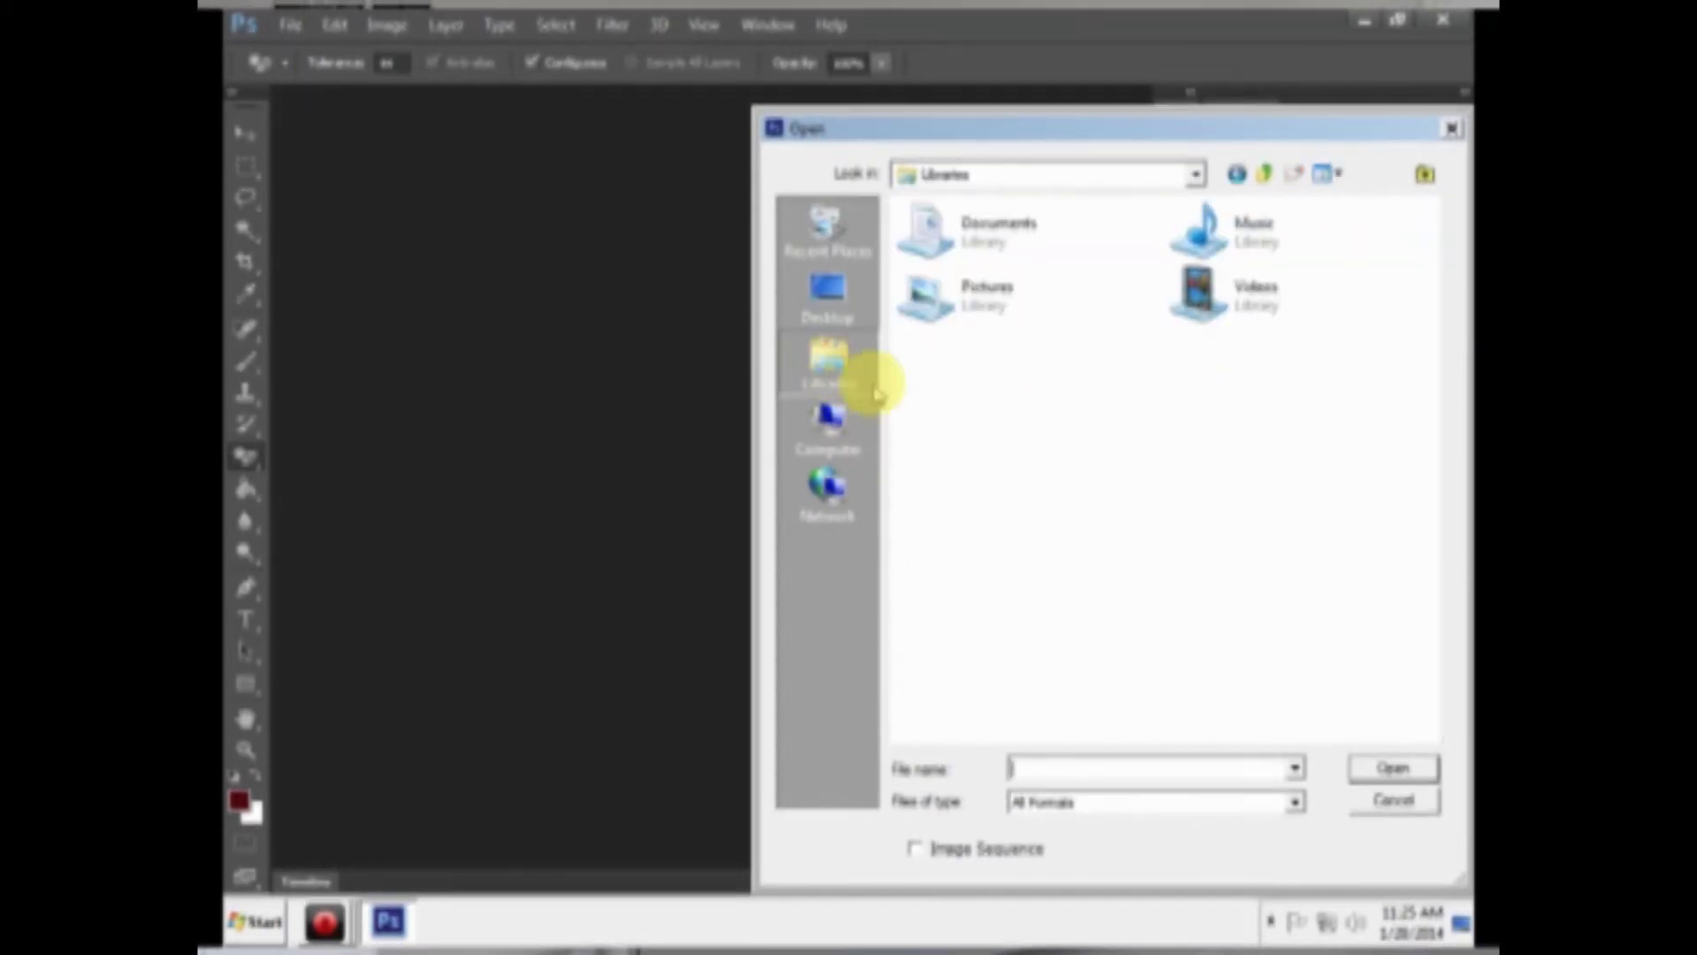
pyautogui.doubleClick(948, 297)
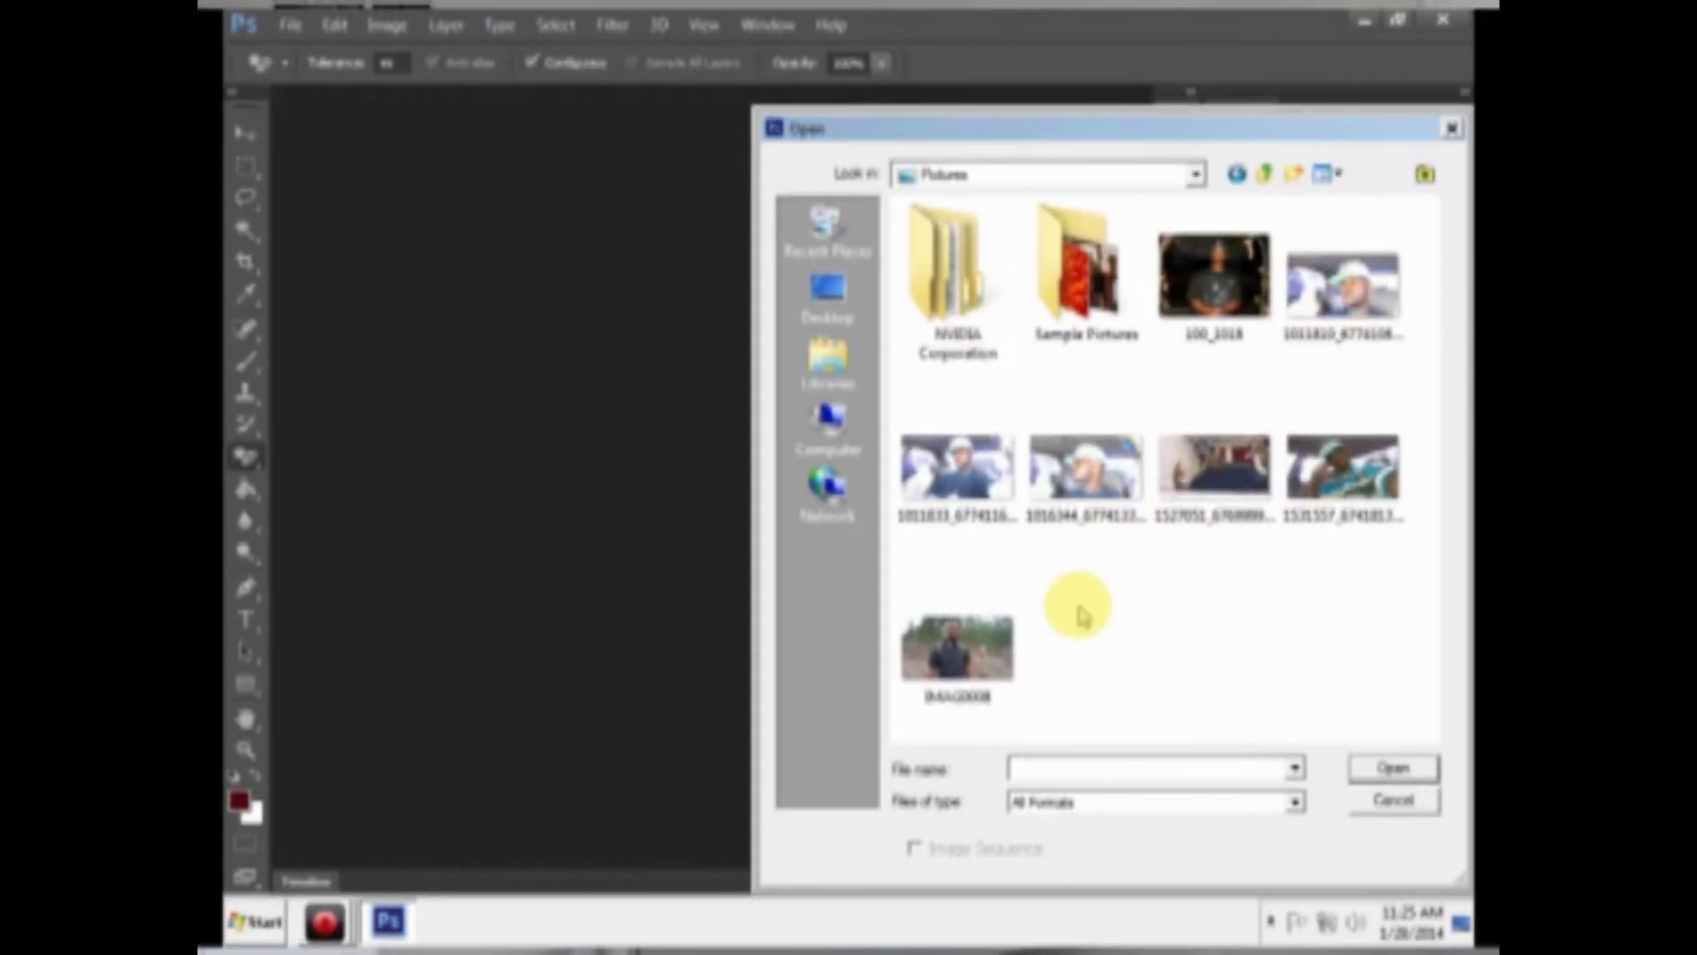
pyautogui.click(981, 663)
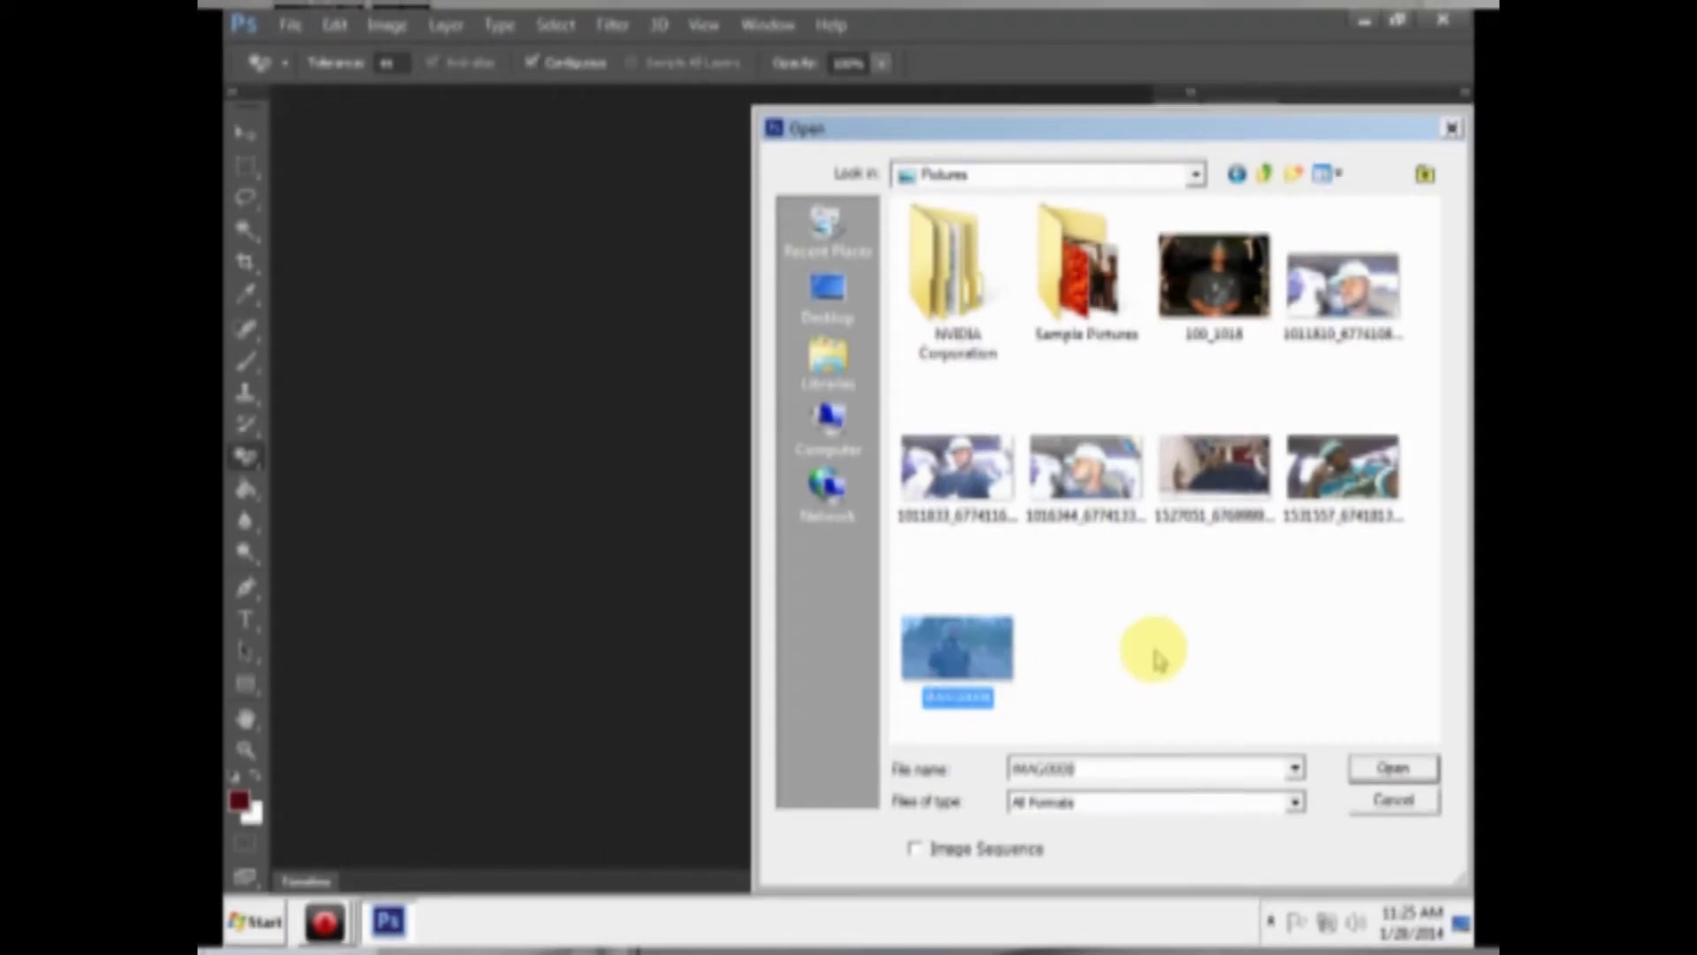
pyautogui.click(1392, 767)
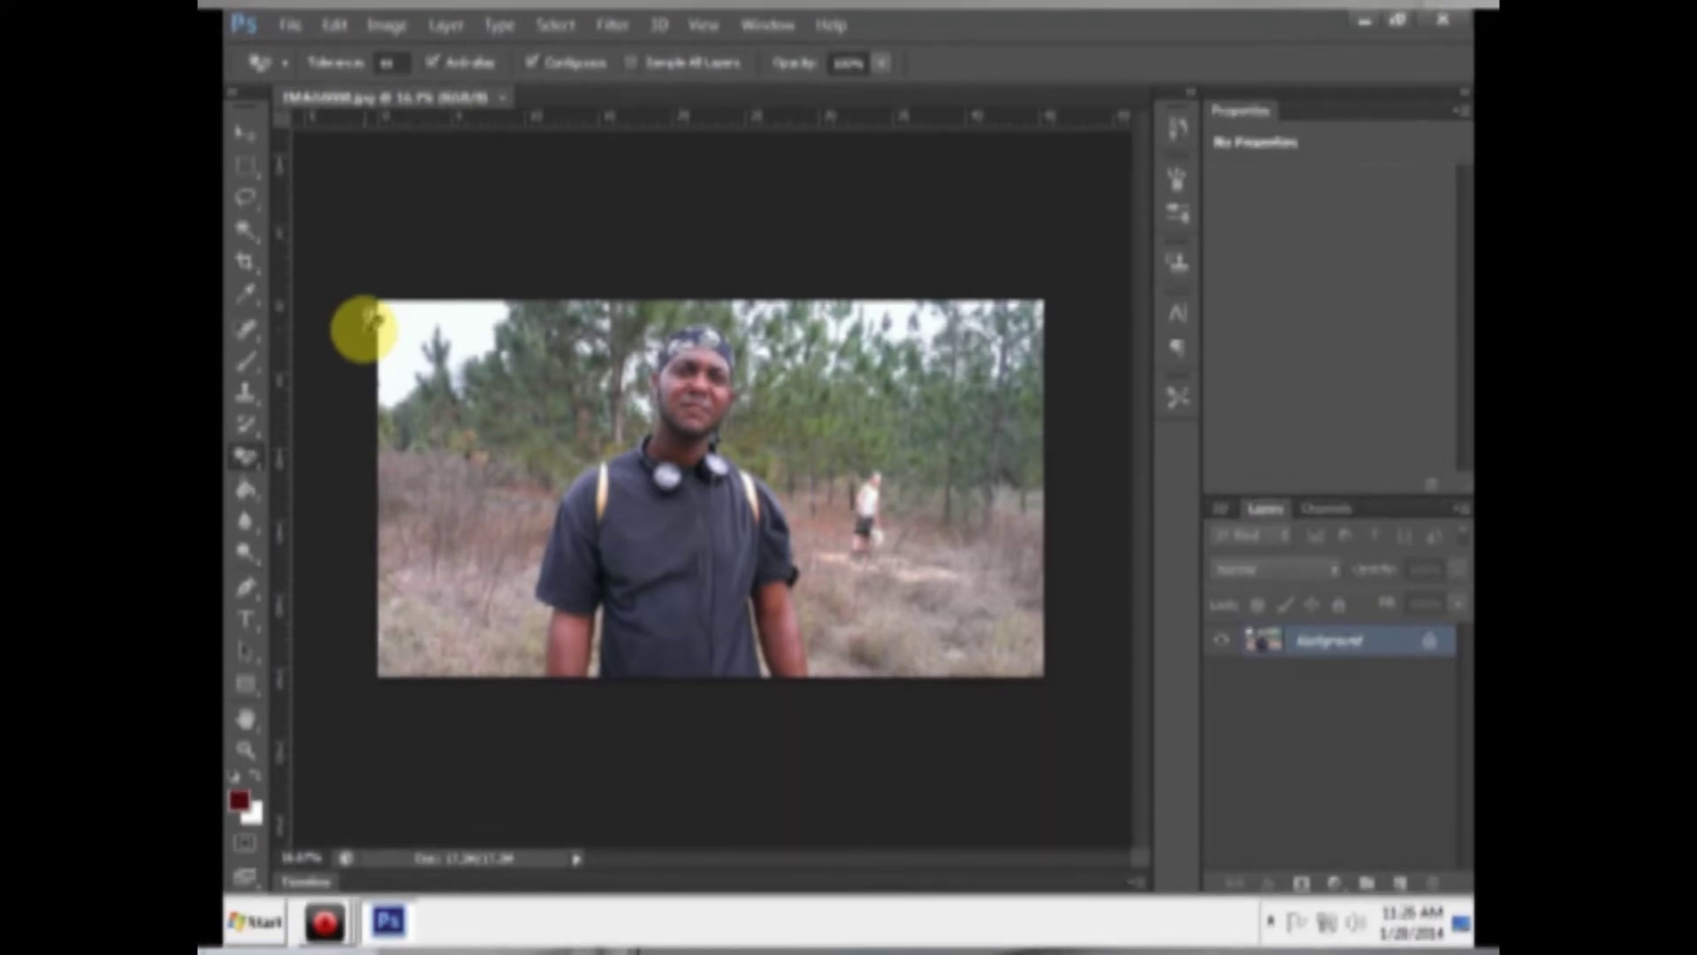
# Step: Create a new document named "test album cover", 5 by 5 inches at 350 pixels/inch, RGB color with a white background
pyautogui.click(290, 25)
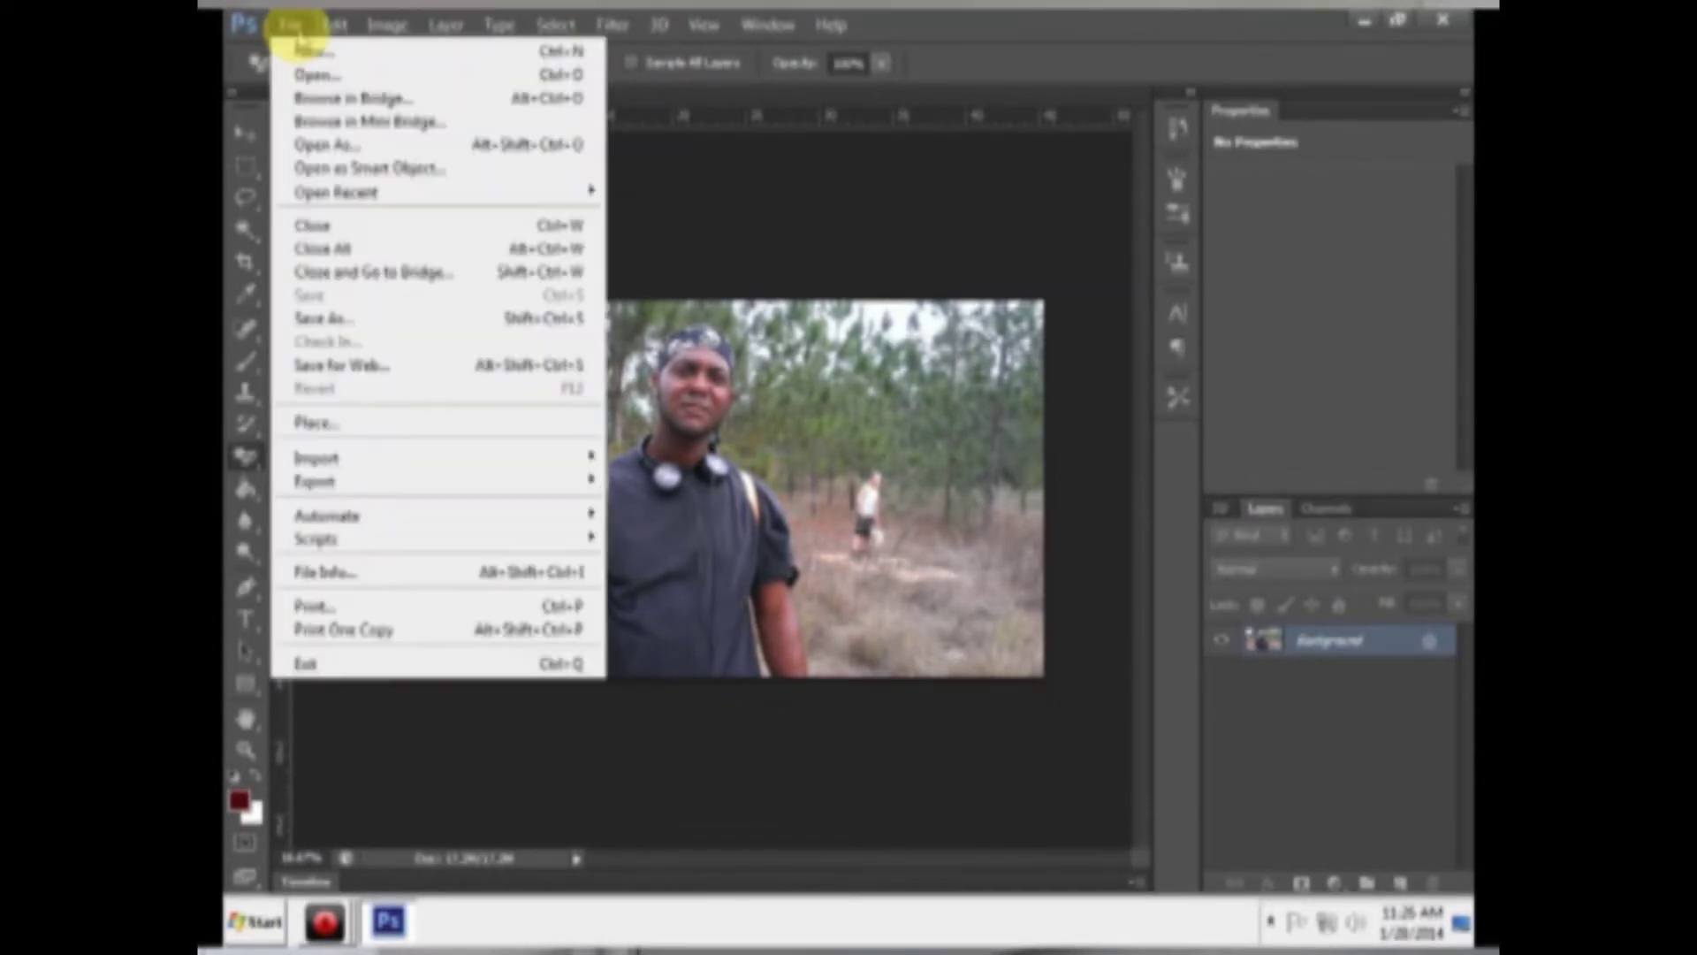
pyautogui.click(723, 183)
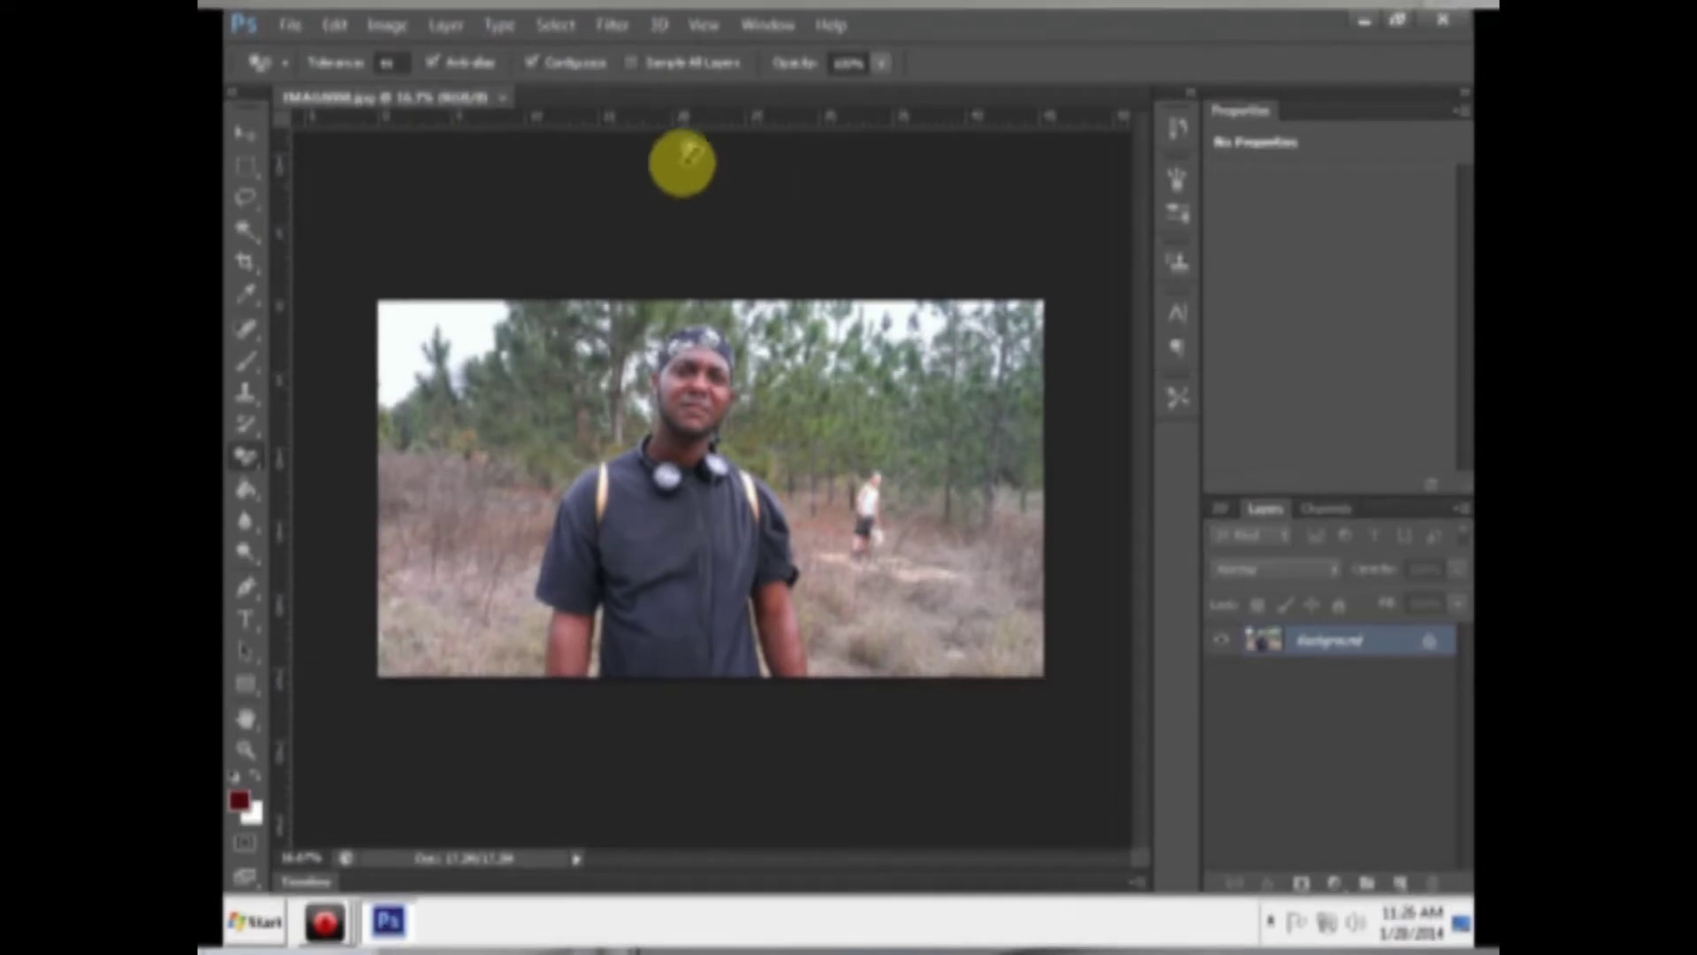
pyautogui.click(286, 27)
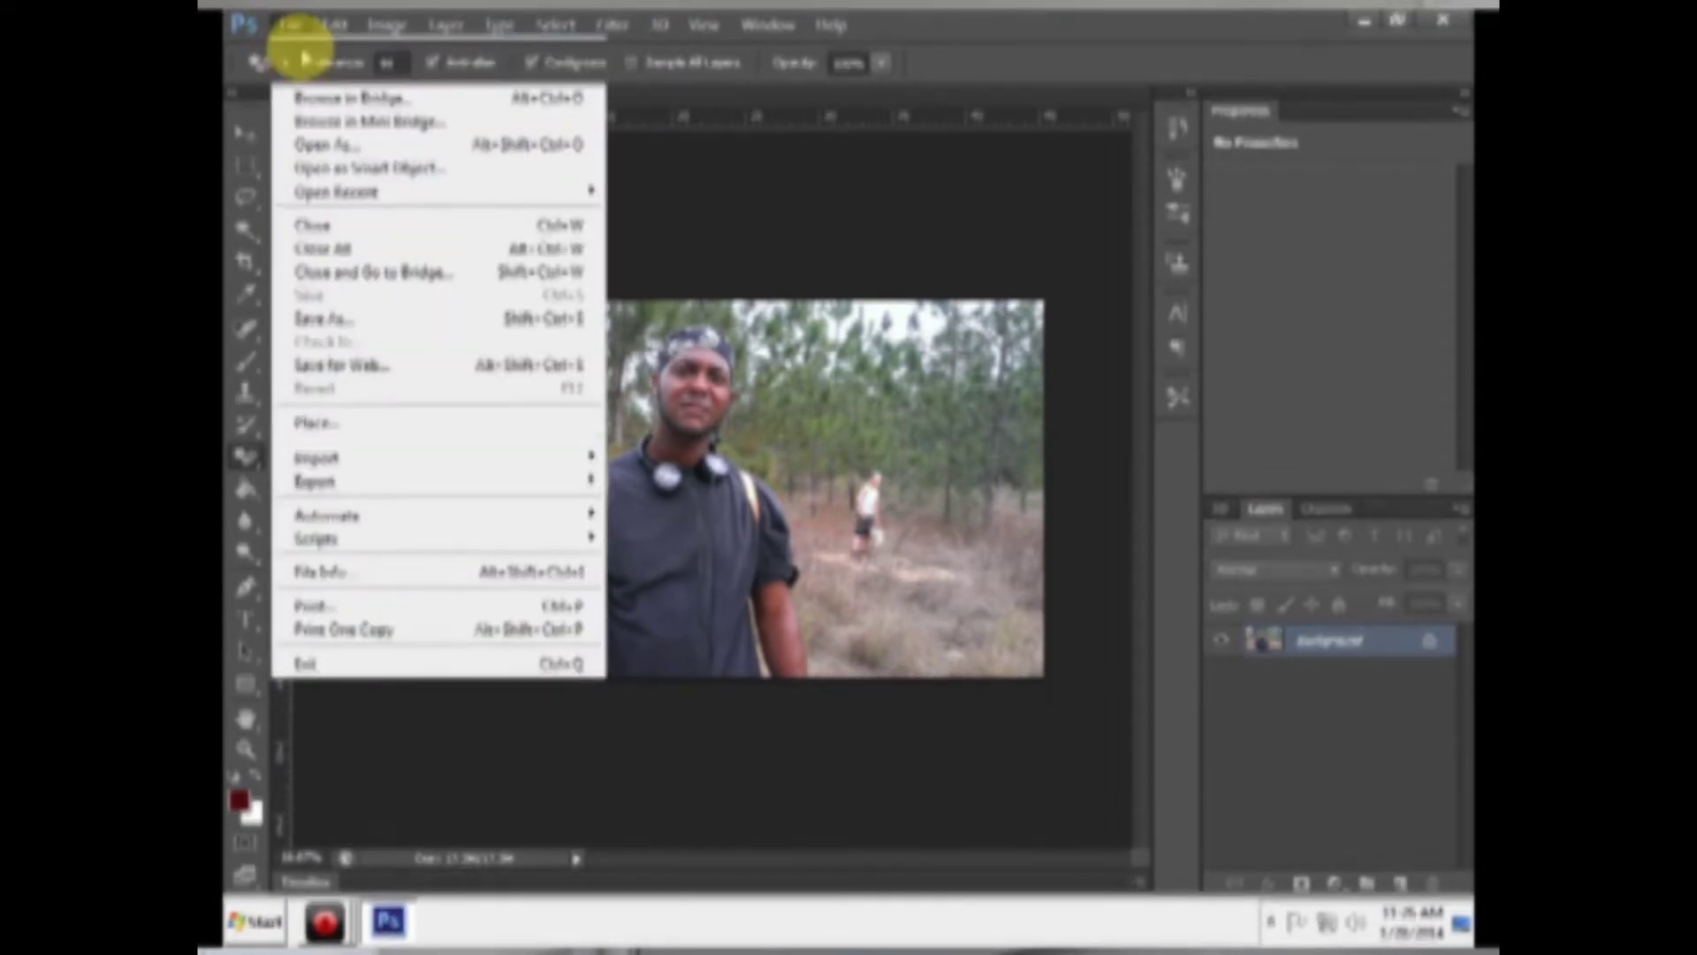
pyautogui.click(297, 51)
pyautogui.click(766, 328)
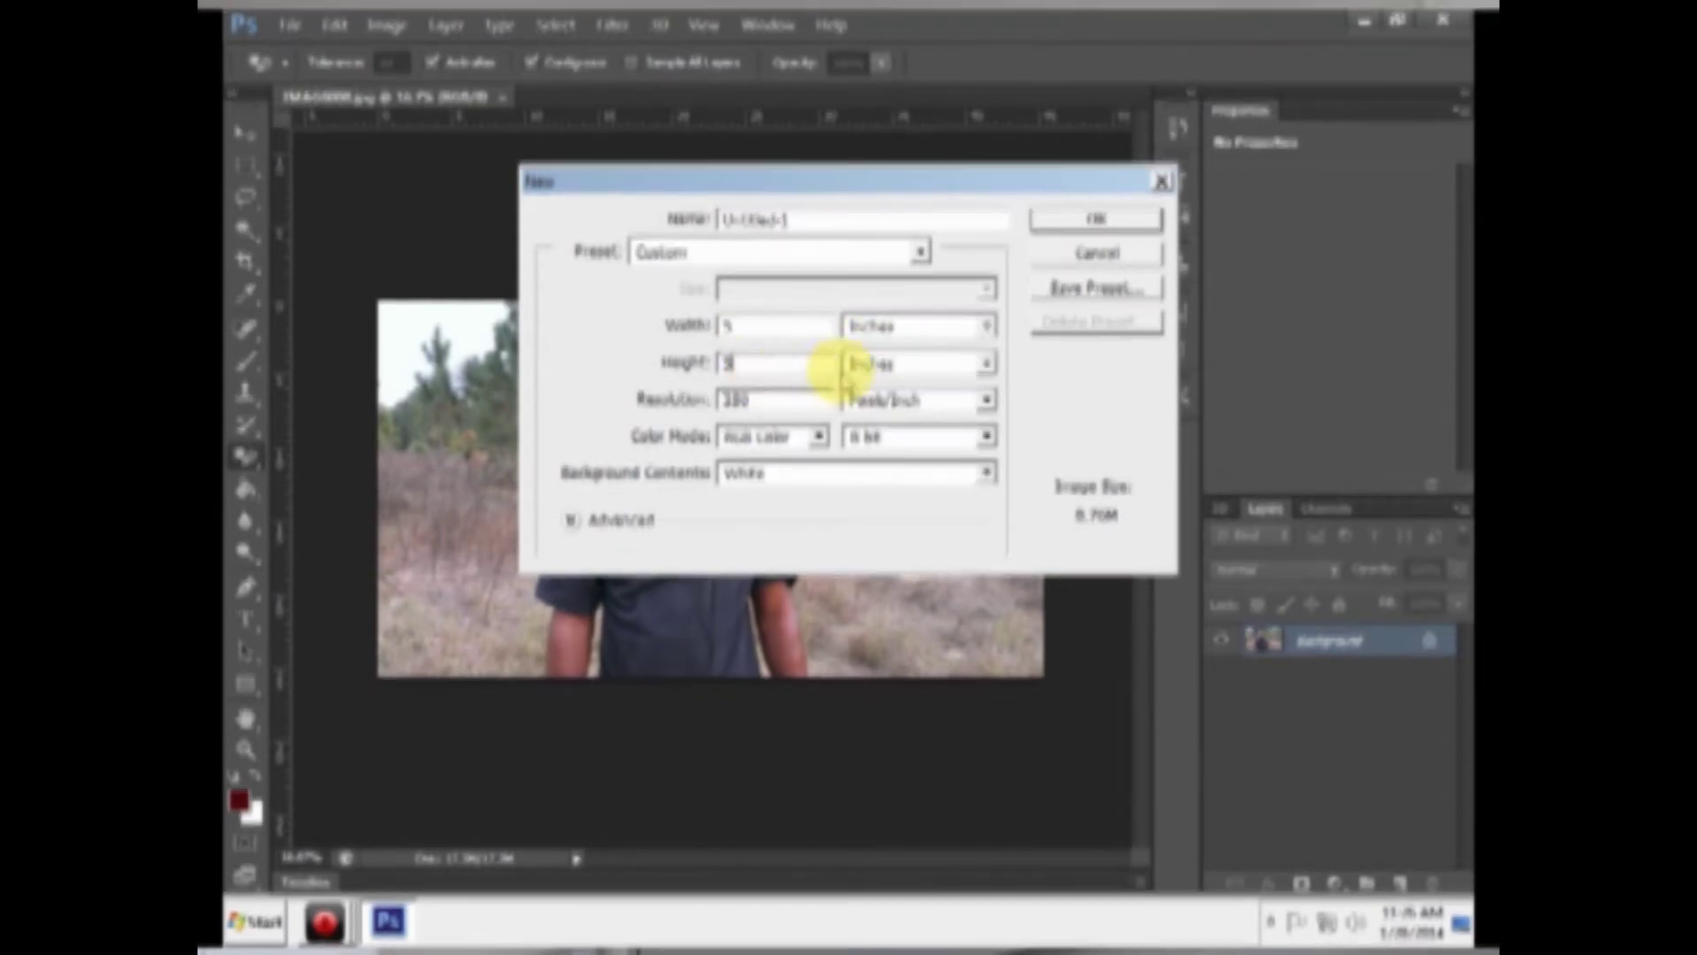
pyautogui.moveTo(796, 218); pyautogui.dragTo(623, 228)
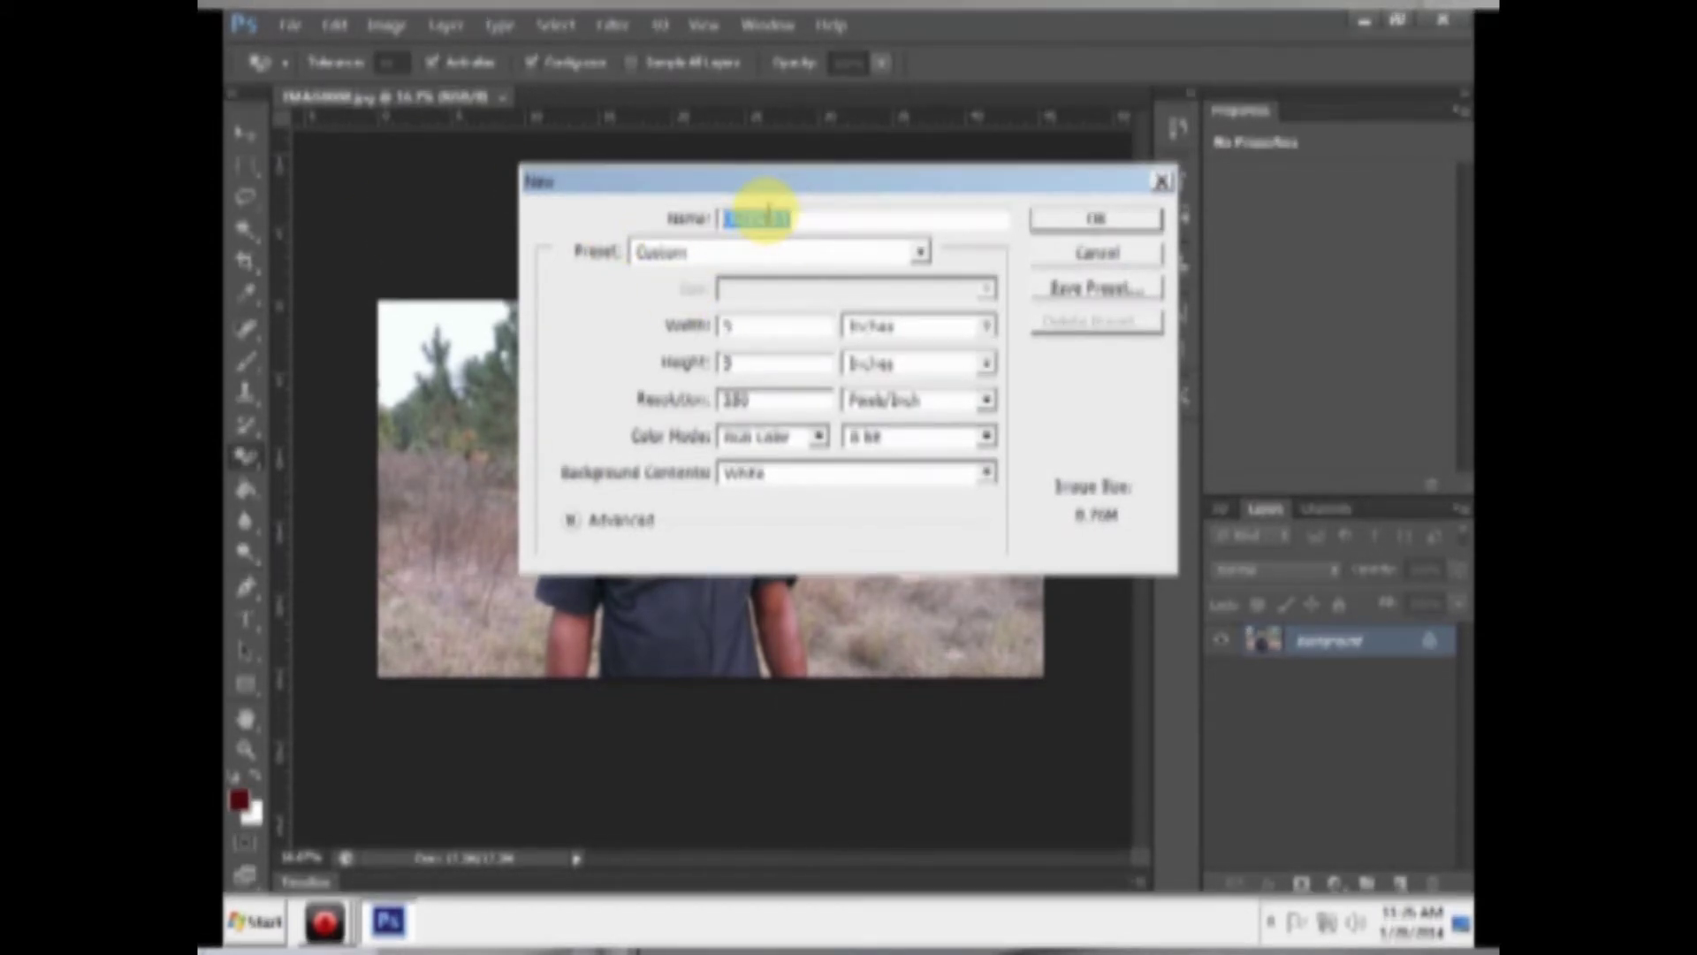
pyautogui.write('ted')
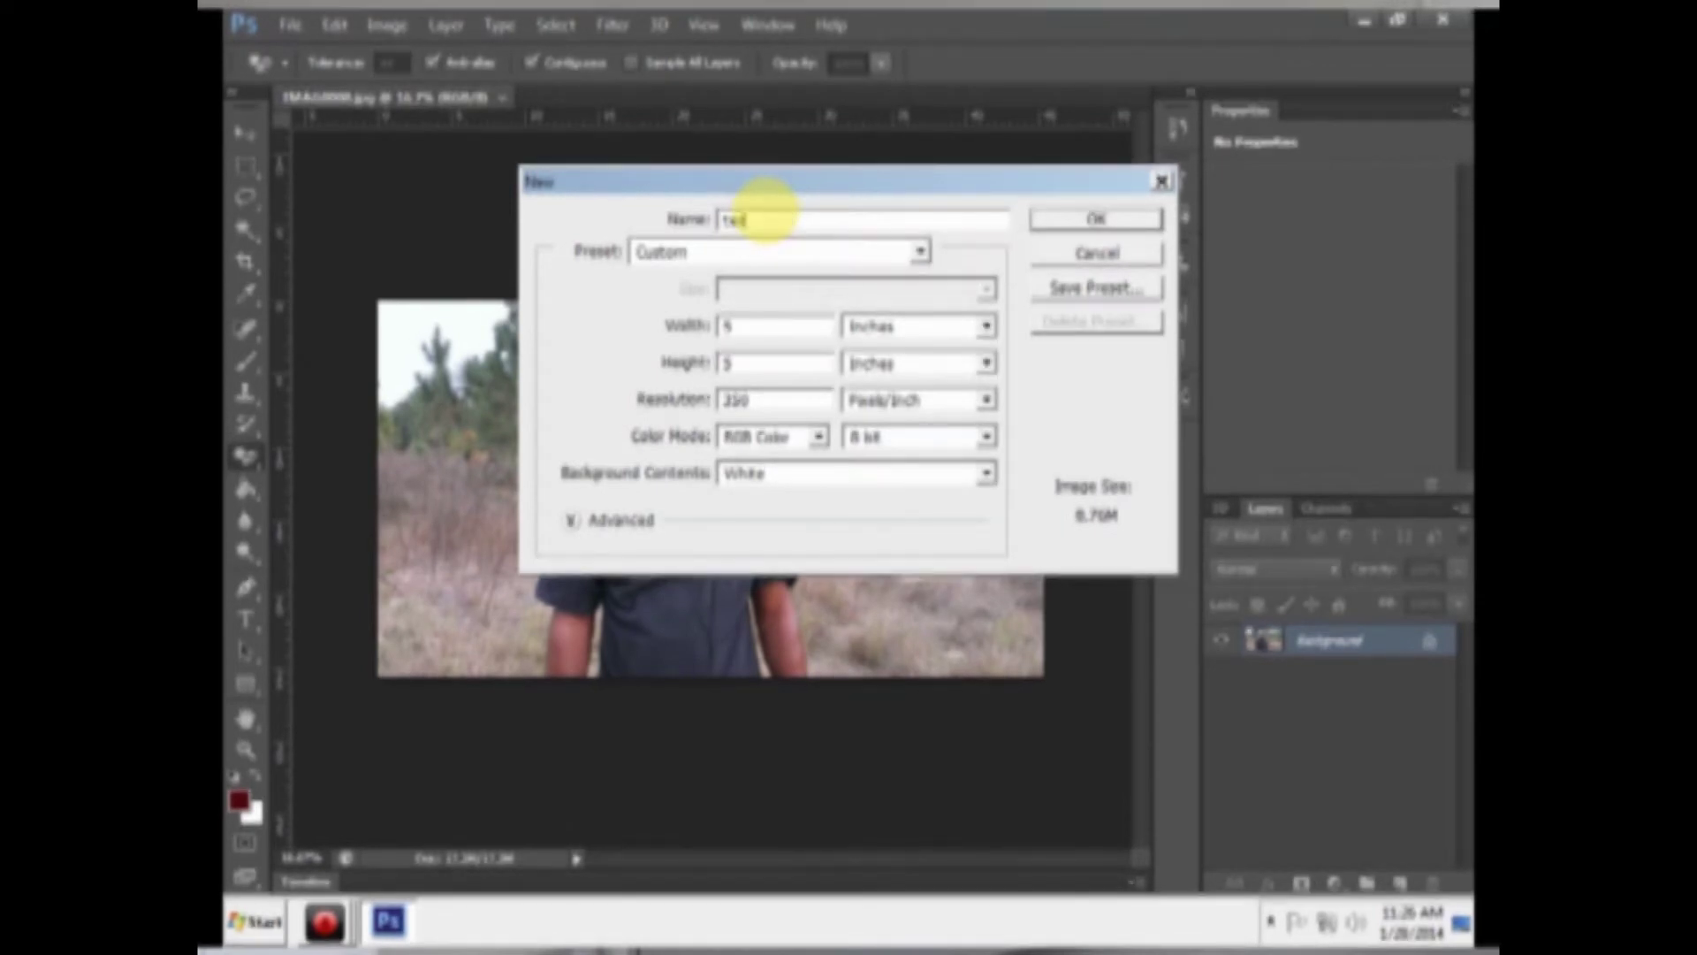
pyautogui.write('t ob')
pyautogui.write('um con')
pyautogui.write('er')
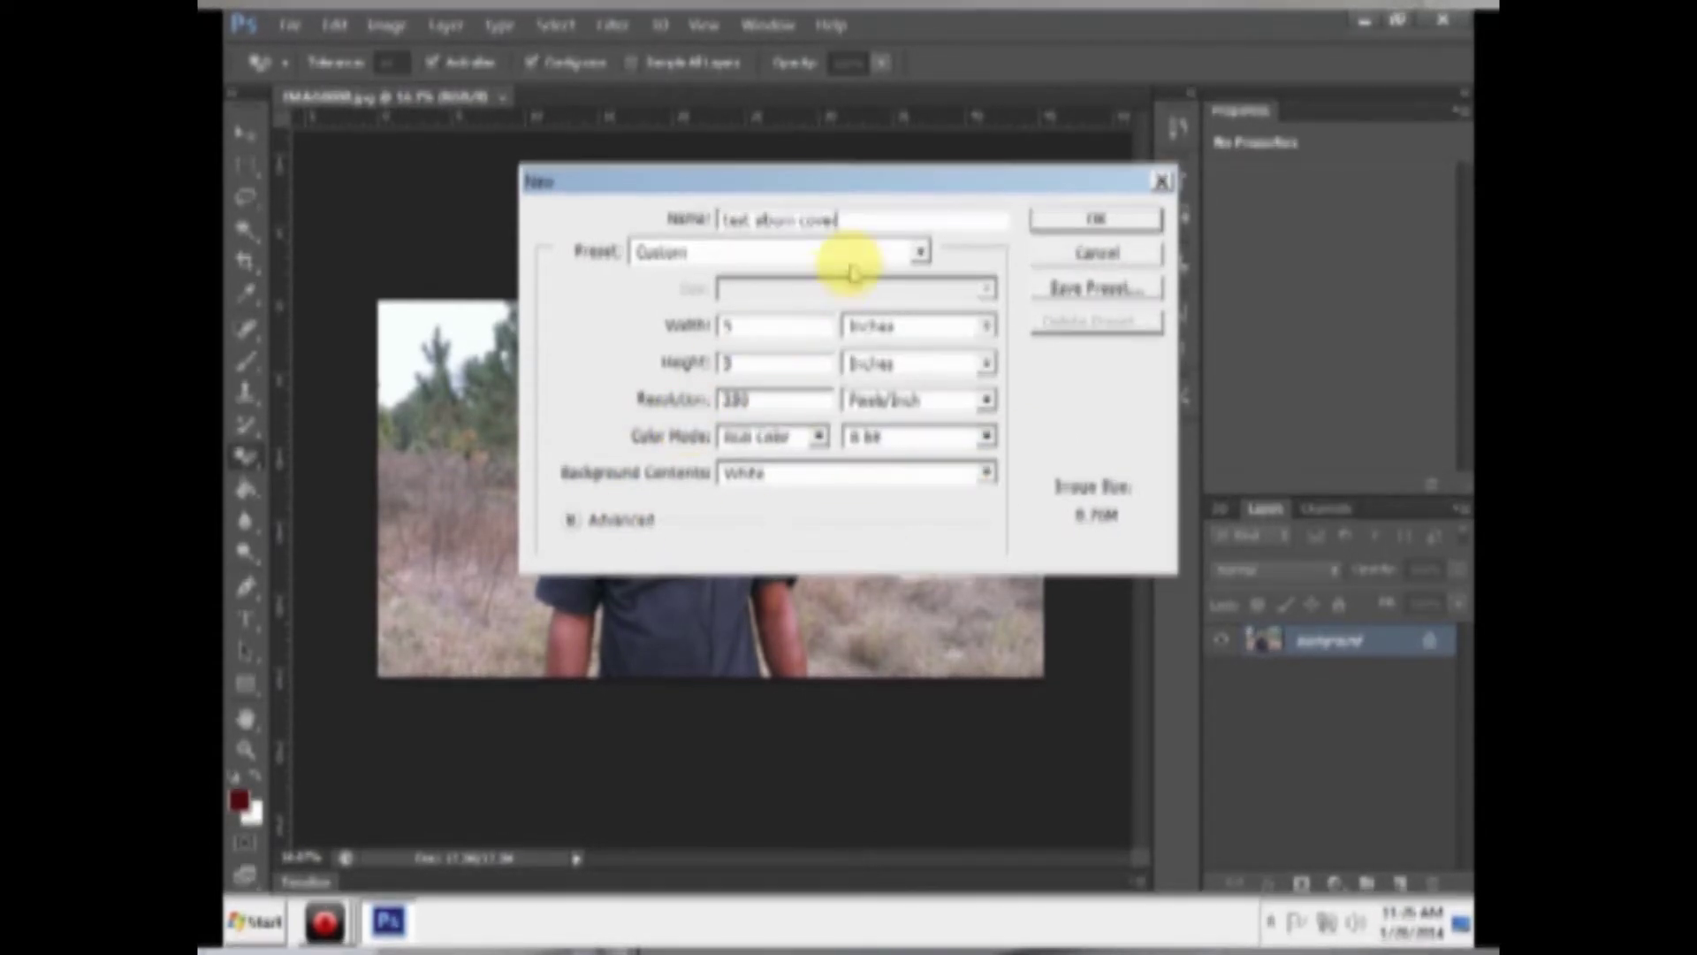
pyautogui.click(1089, 218)
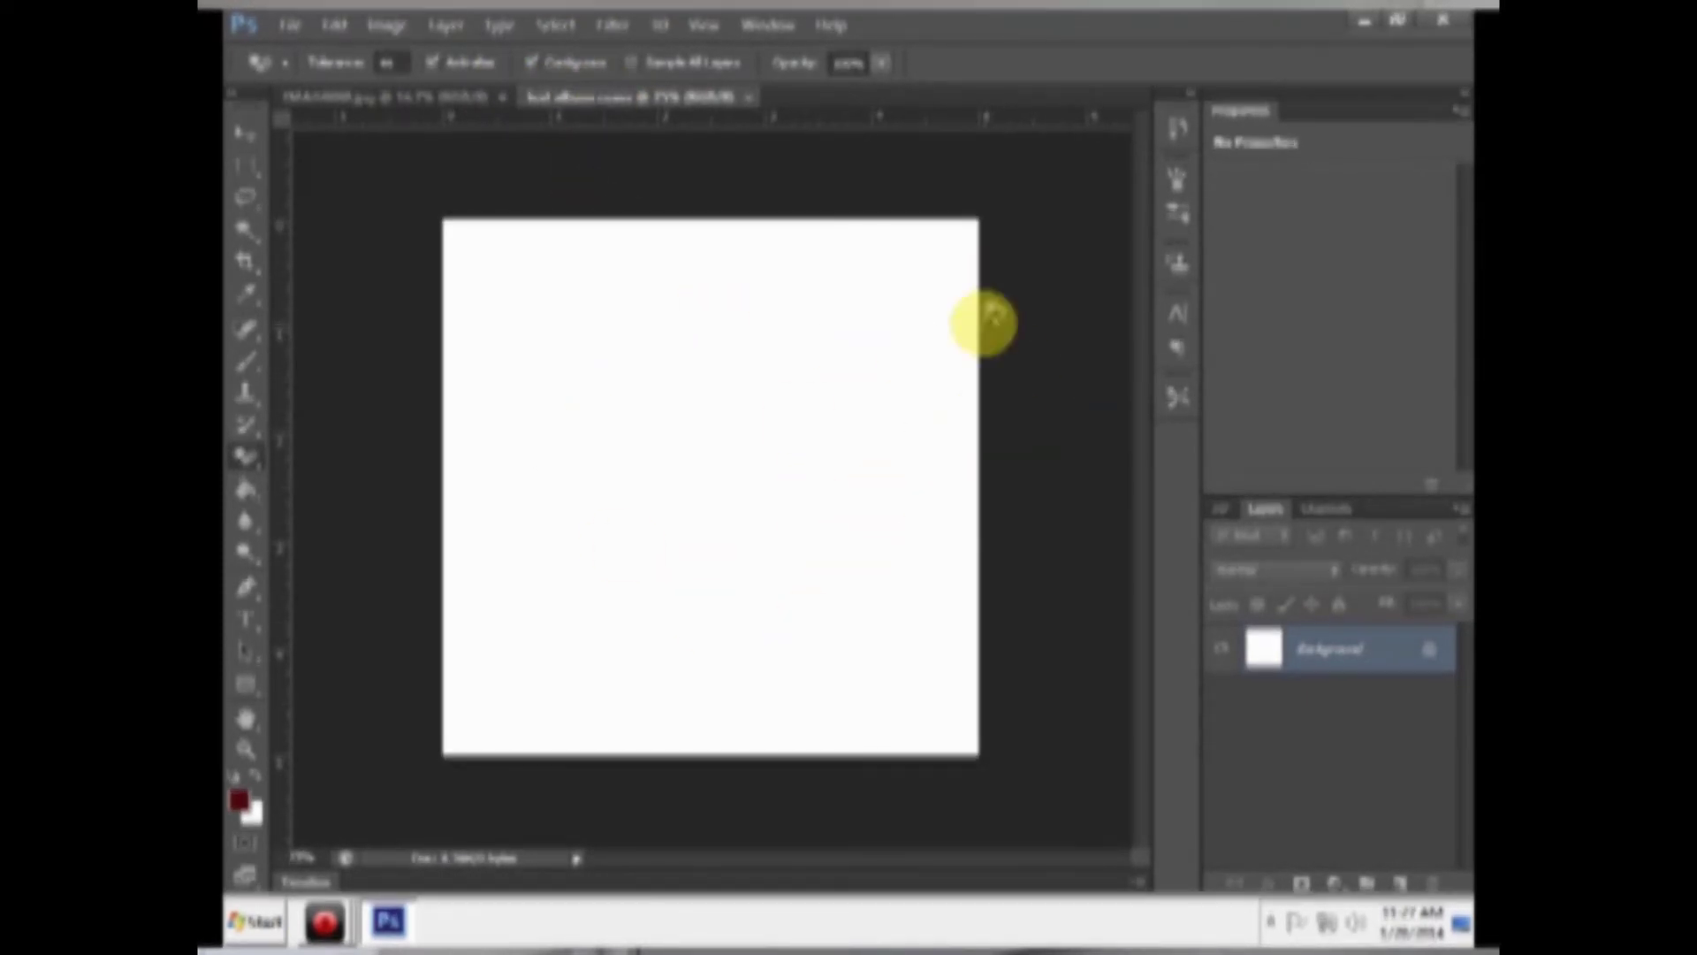
# Step: Compare the two open documents and return to the IMAG0008 photo by floating its window and docking it back
pyautogui.click(409, 96)
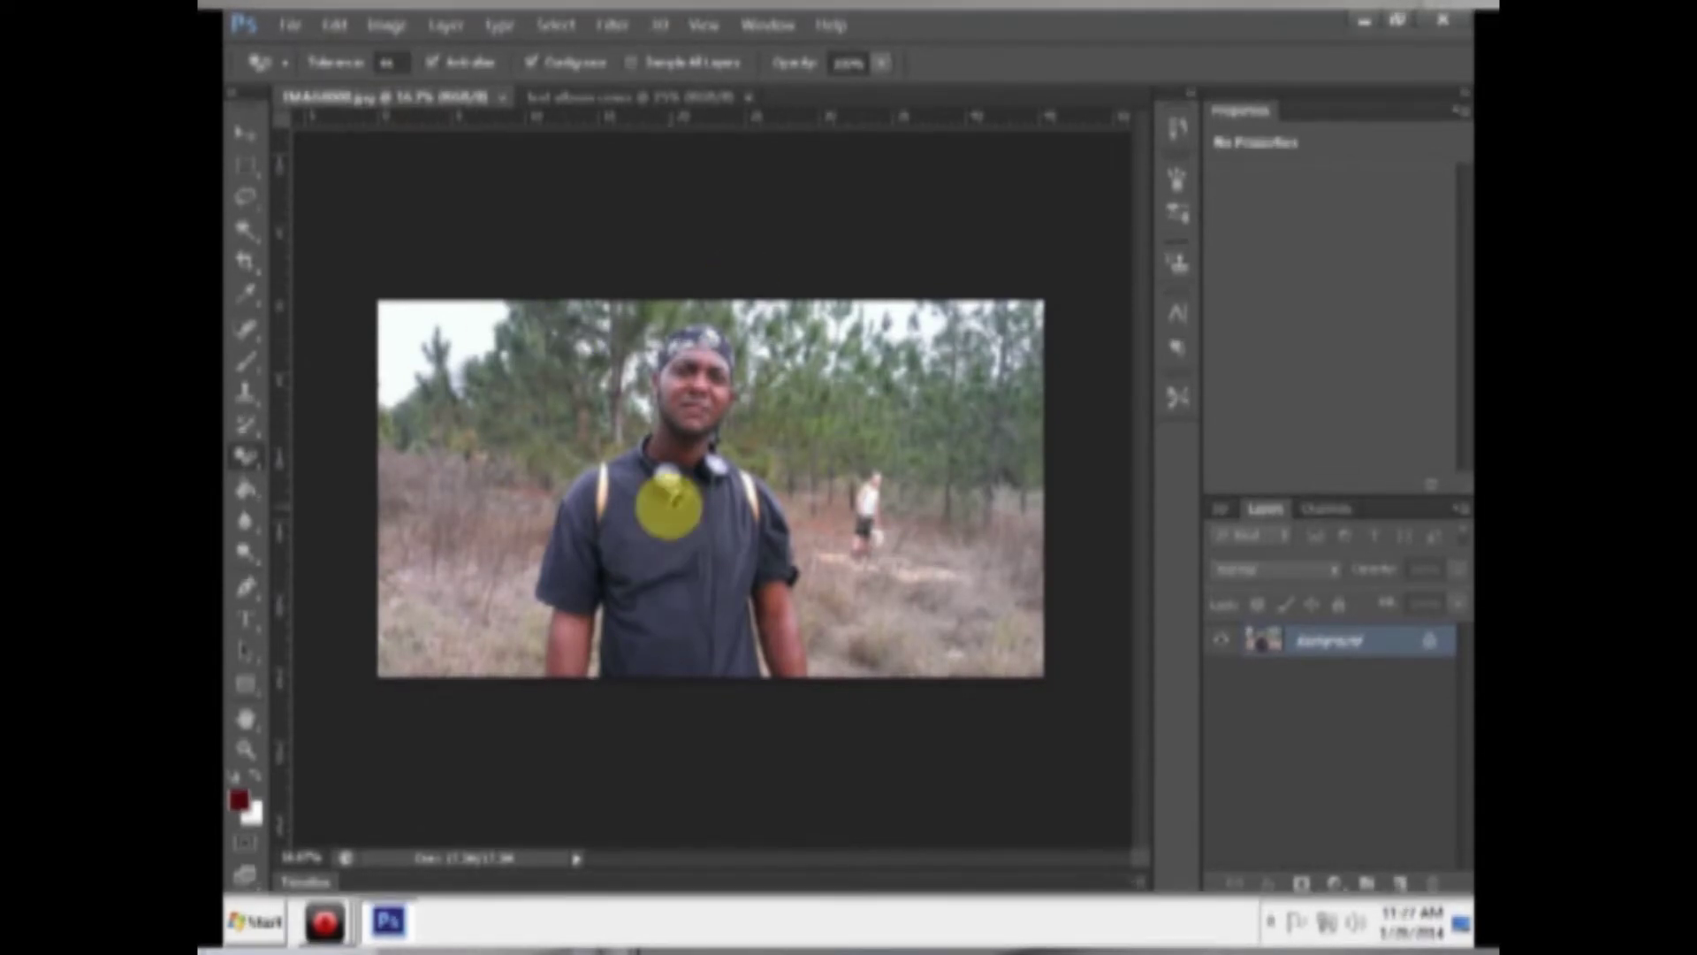
pyautogui.click(643, 97)
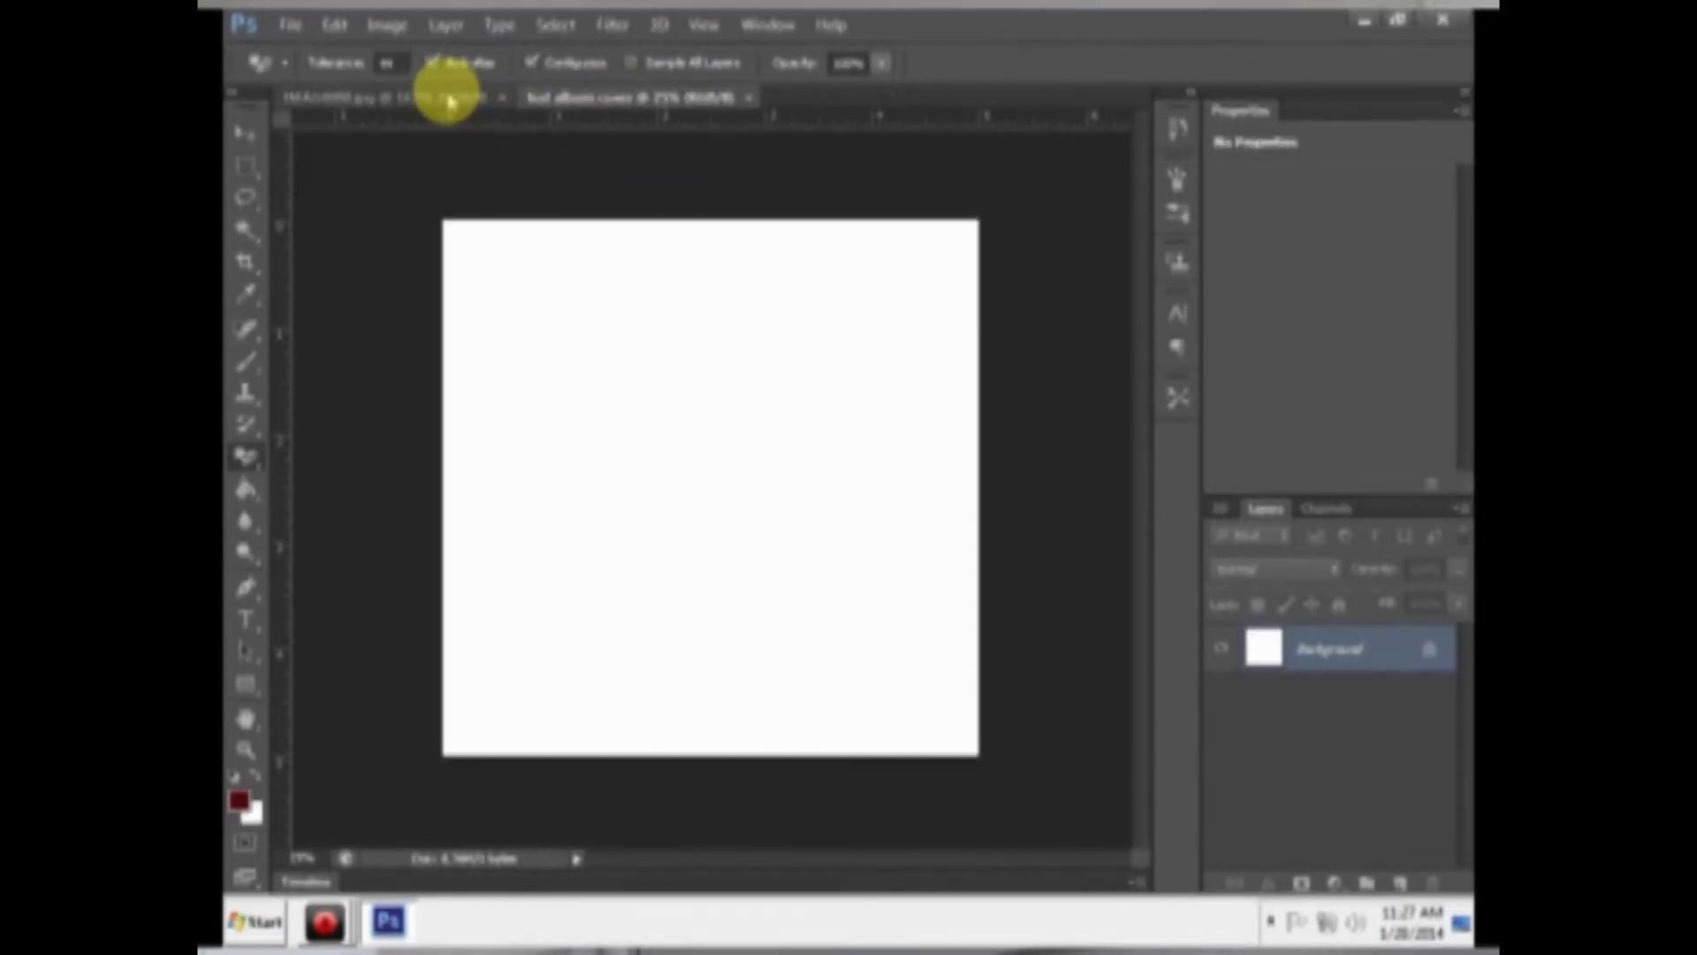
pyautogui.moveTo(449, 100); pyautogui.dragTo(444, 119)
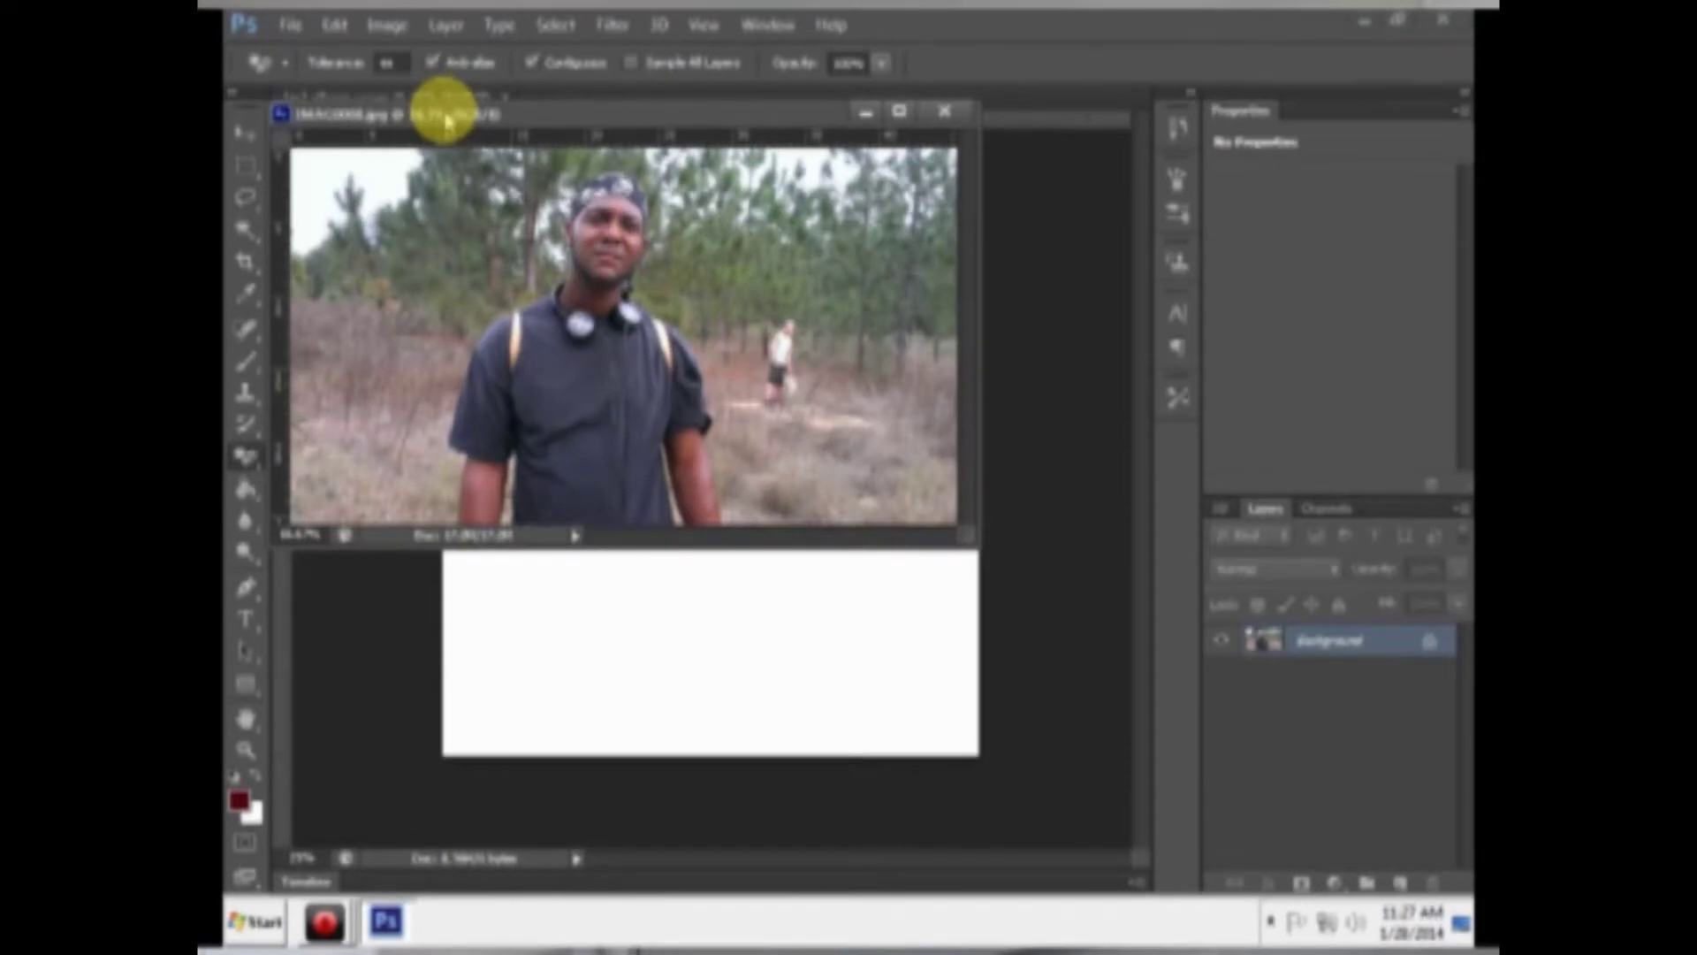
pyautogui.moveTo(704, 111); pyautogui.dragTo(741, 87)
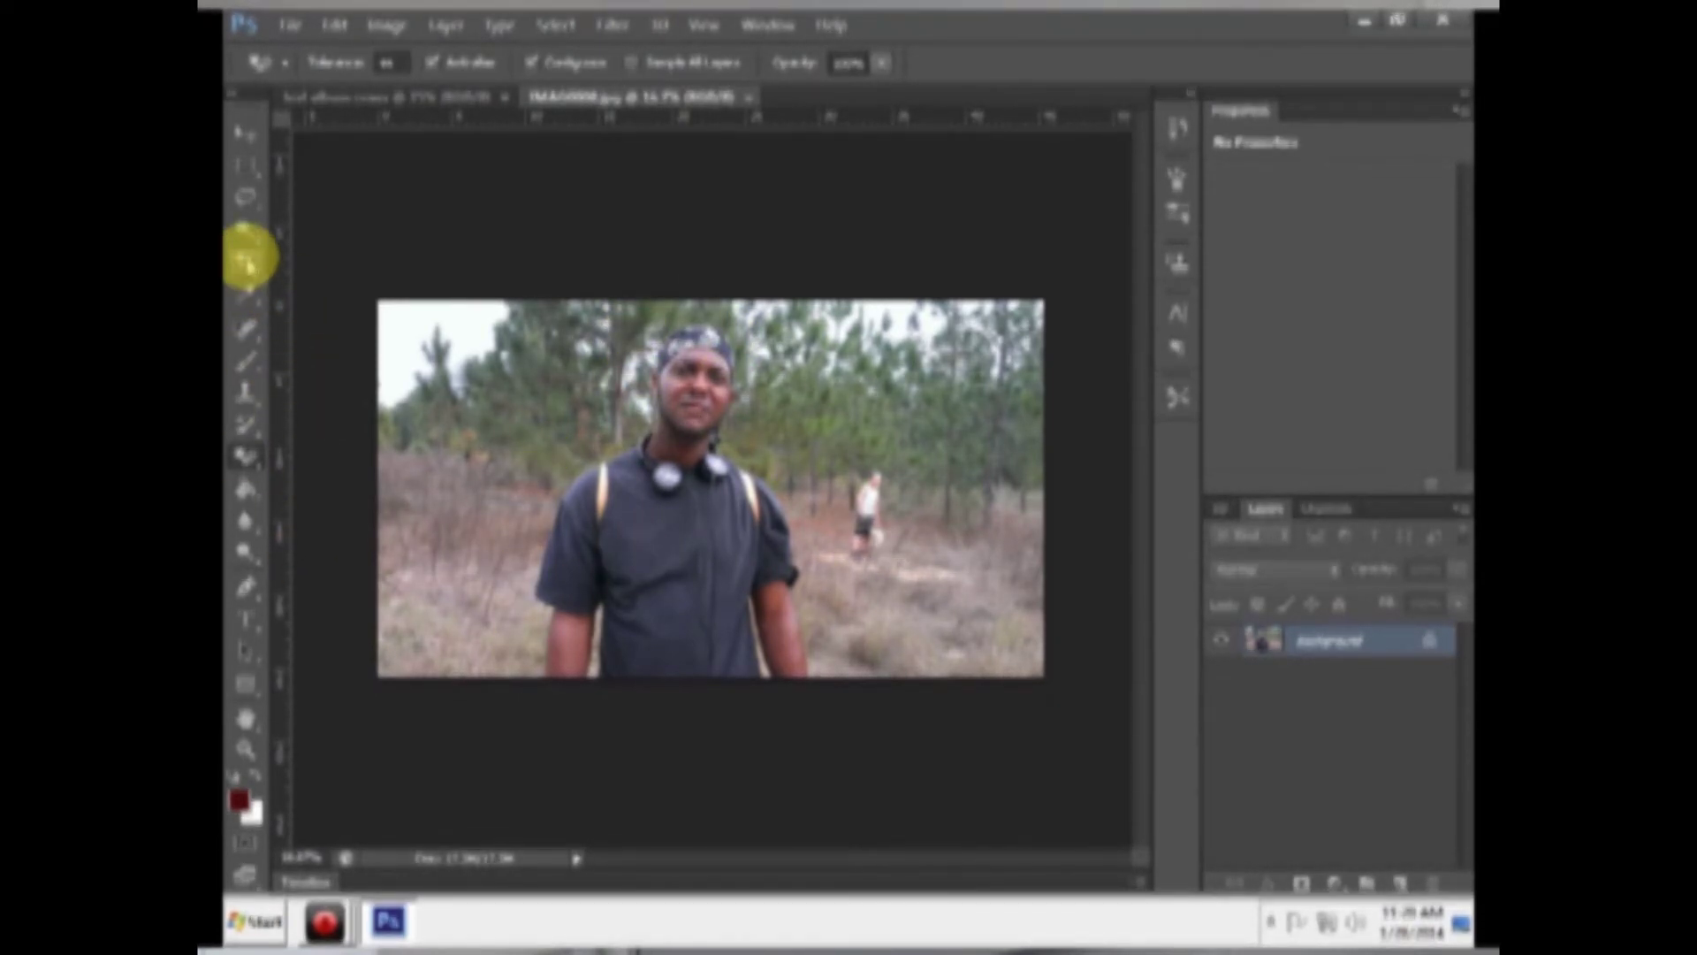
# Step: Crop the IMAG0008 photo closely around the man in the foreground, trimming both sides and a sliver off the upper edge
pyautogui.click(247, 262)
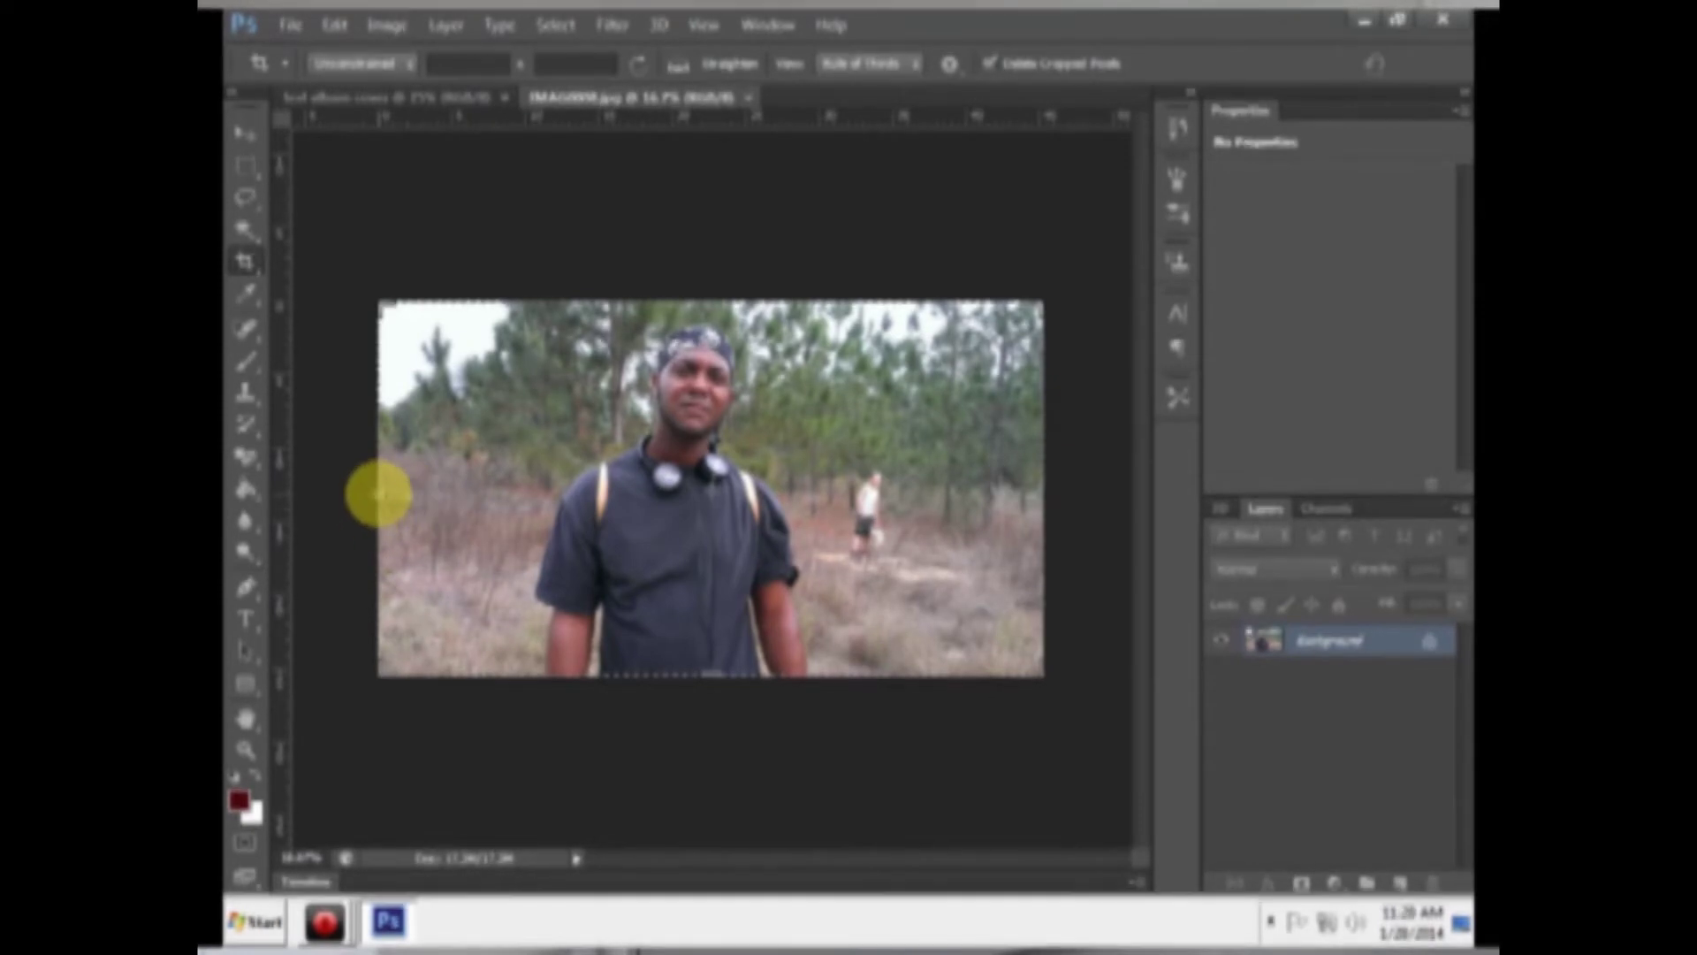
pyautogui.moveTo(379, 493); pyautogui.dragTo(453, 485)
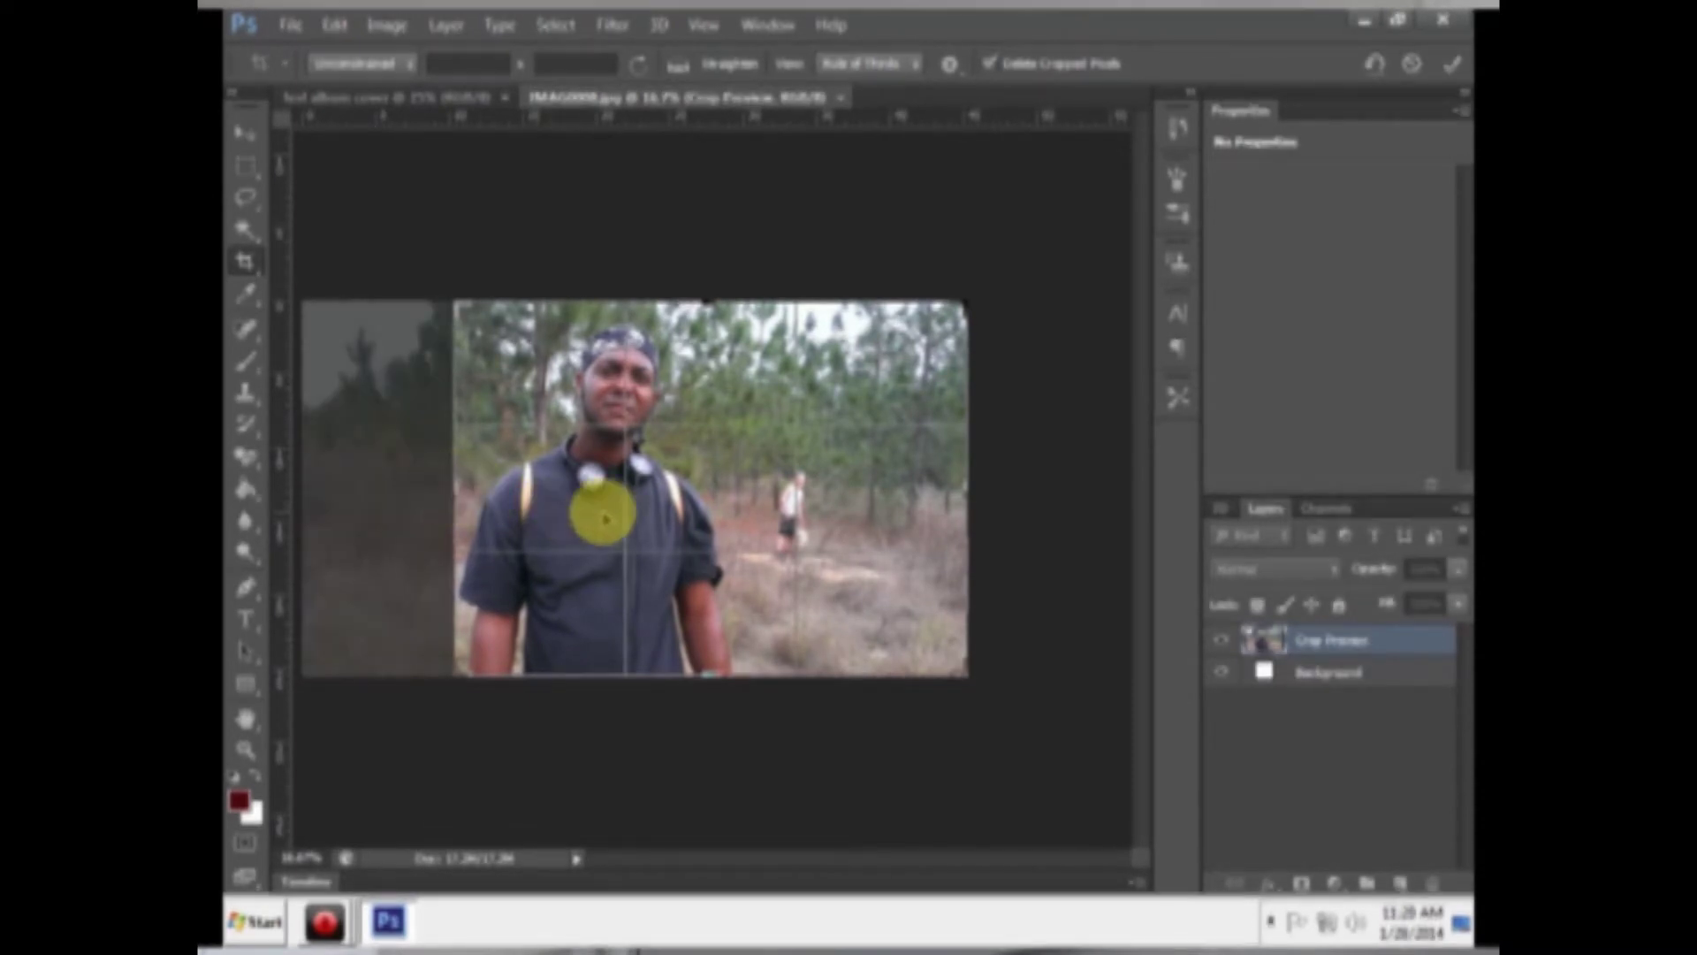
pyautogui.moveTo(451, 498)
pyautogui.mouseDown()
pyautogui.moveTo(368, 526)
pyautogui.moveTo(387, 492)
pyautogui.moveTo(456, 498)
pyautogui.mouseUp()
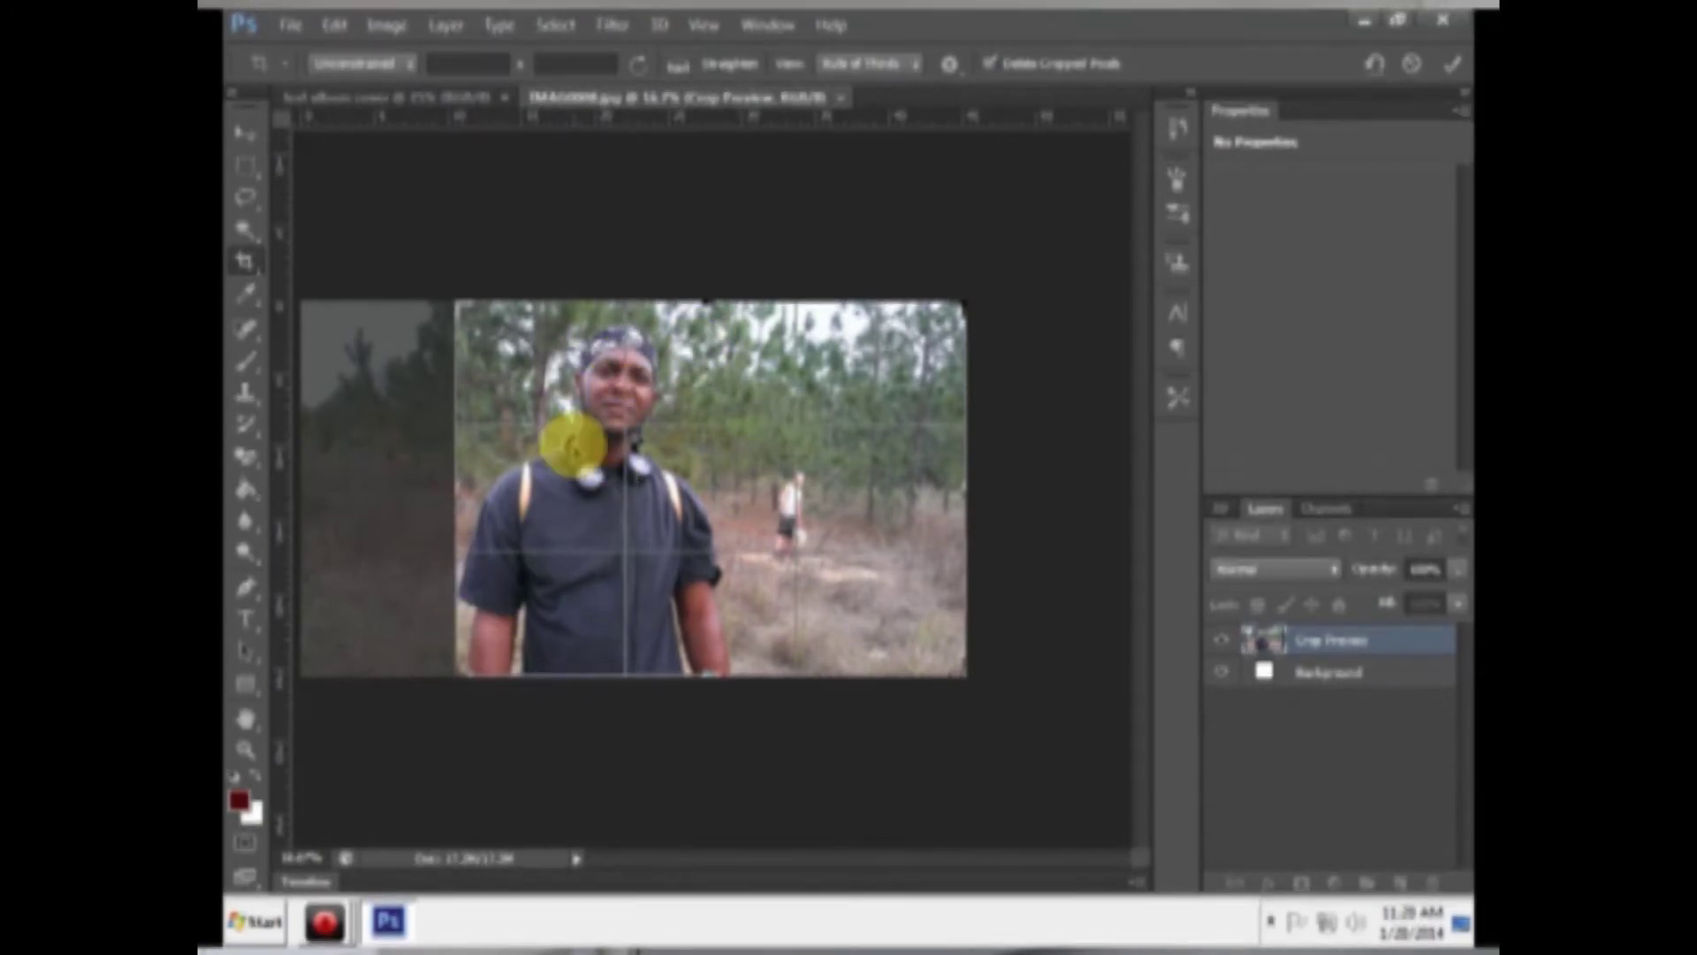
pyautogui.moveTo(962, 481); pyautogui.dragTo(847, 519)
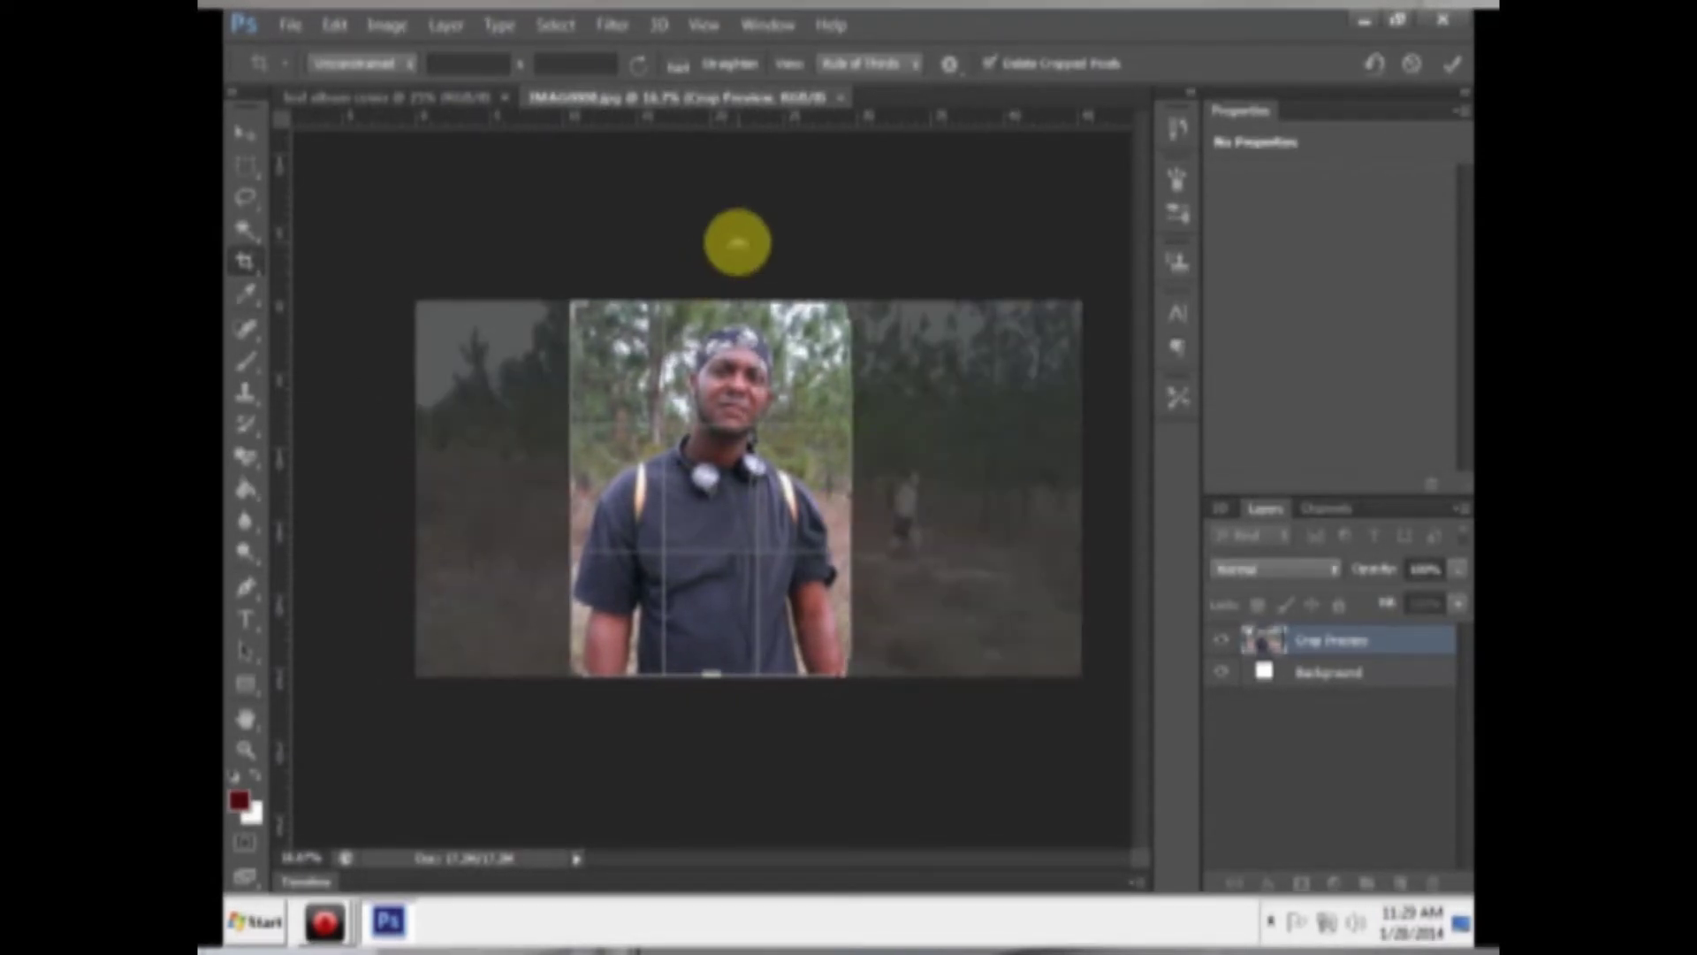
pyautogui.moveTo(706, 304); pyautogui.dragTo(704, 310)
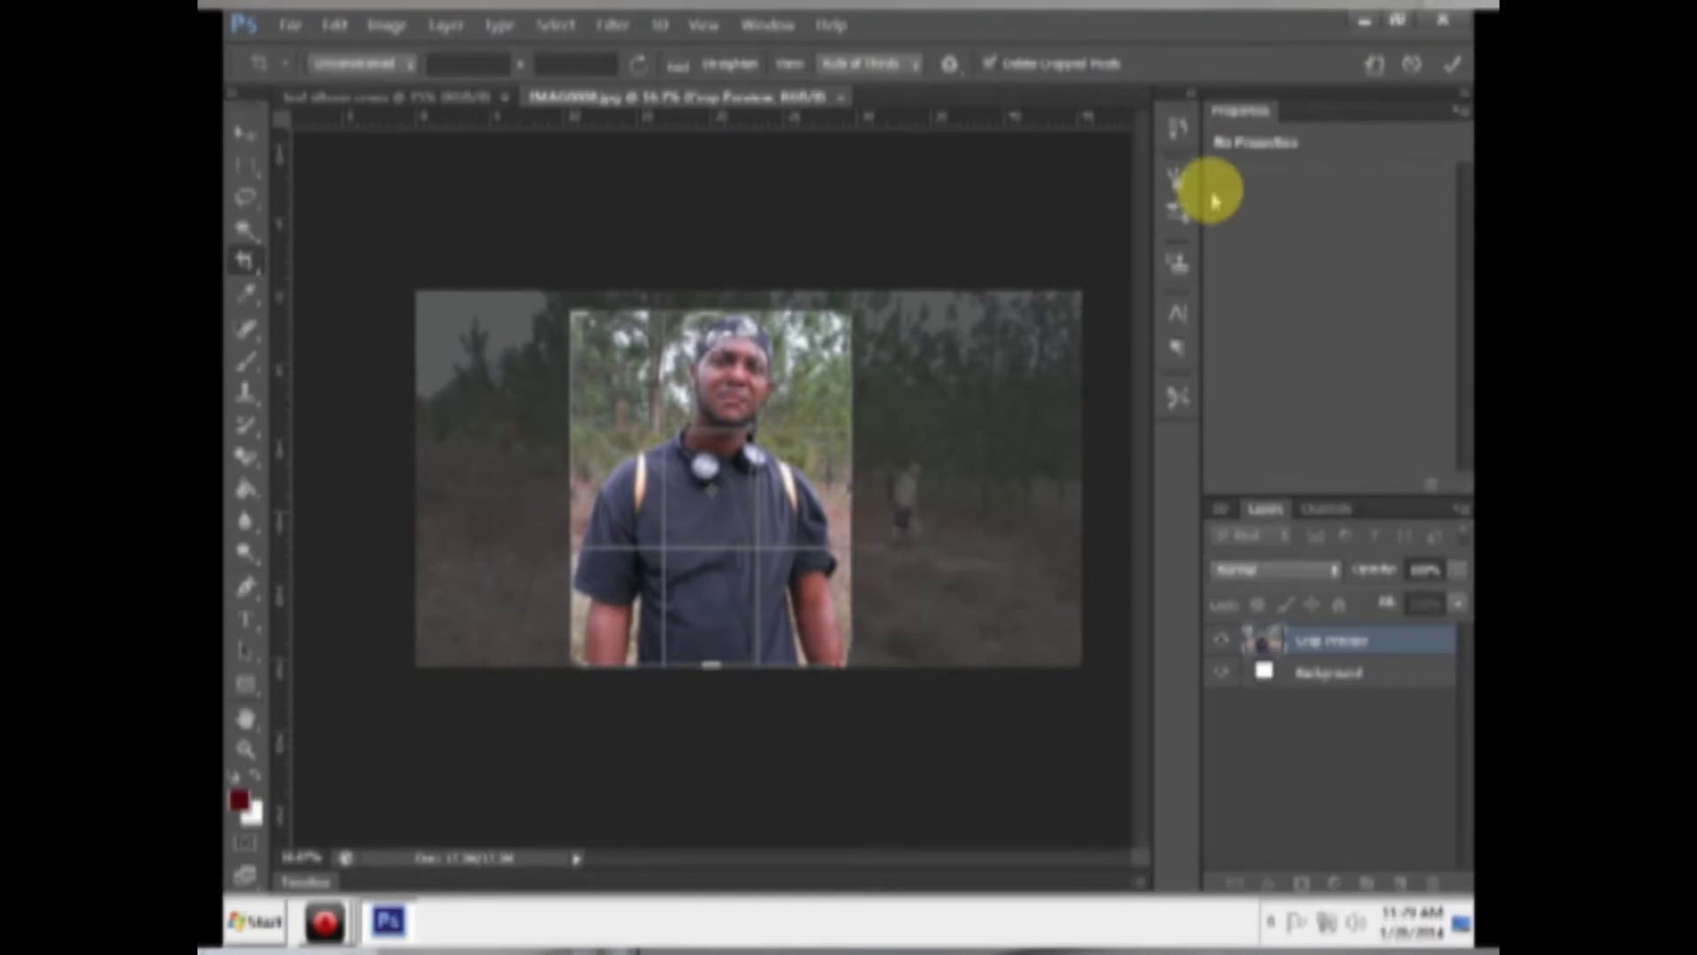
pyautogui.click(1453, 71)
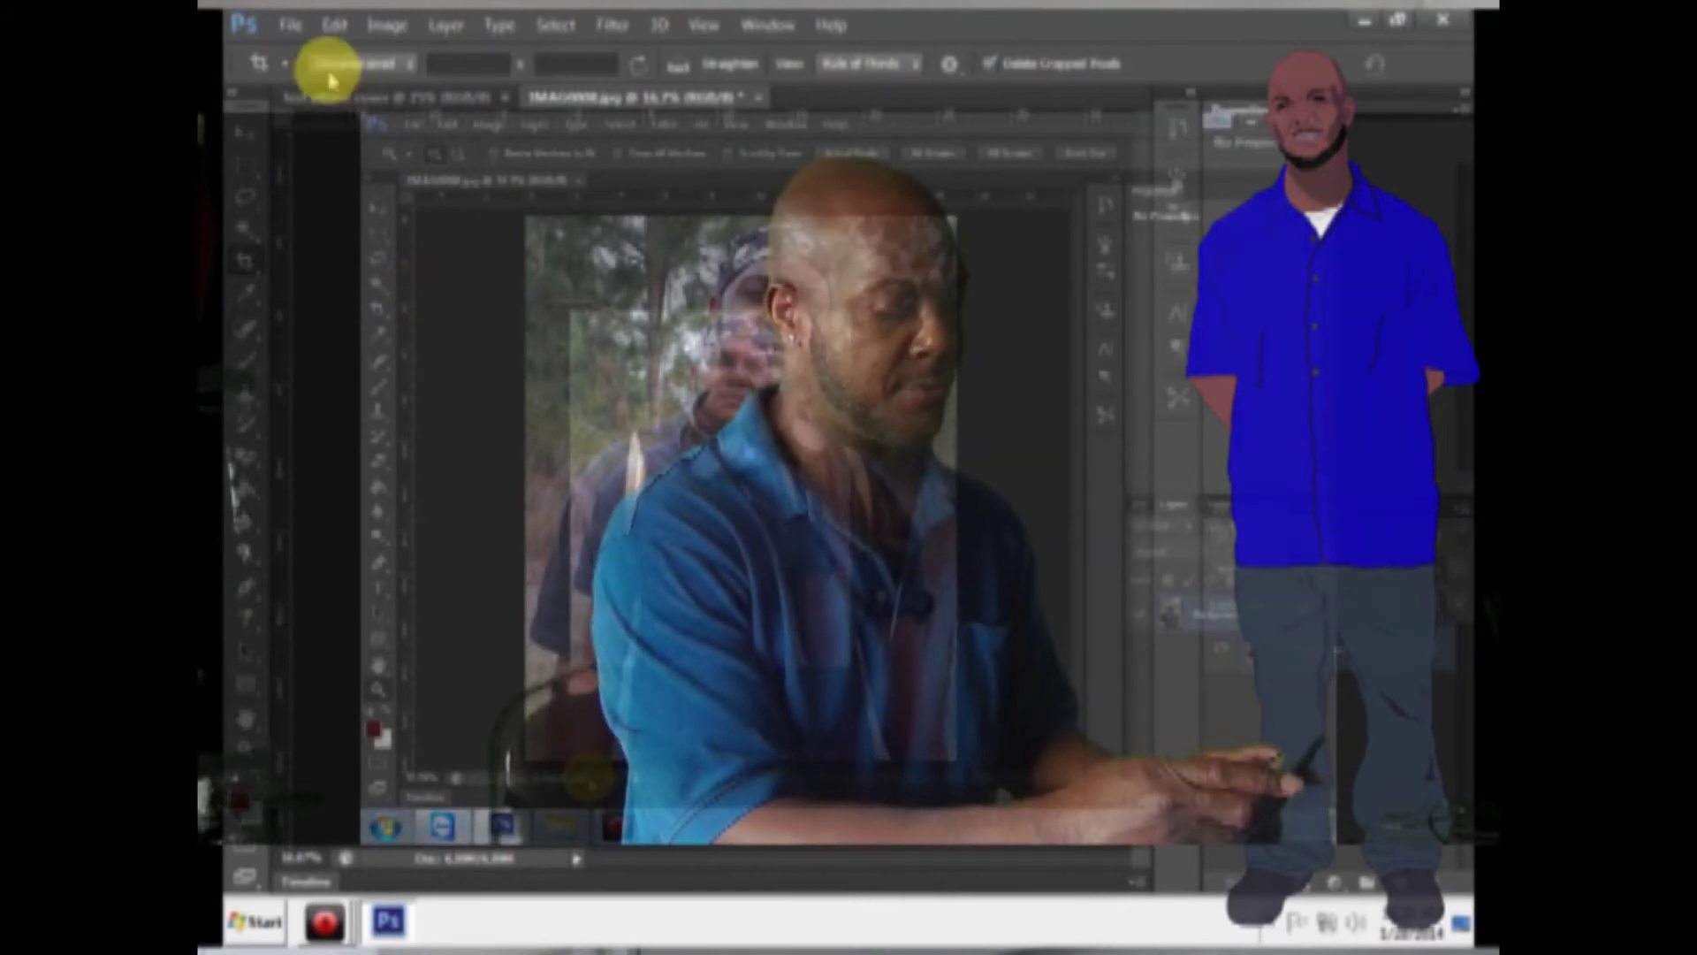
# Step: Save the cropped IMAG0008 photo as a JPEG and minimize the program window
pyautogui.click(291, 27)
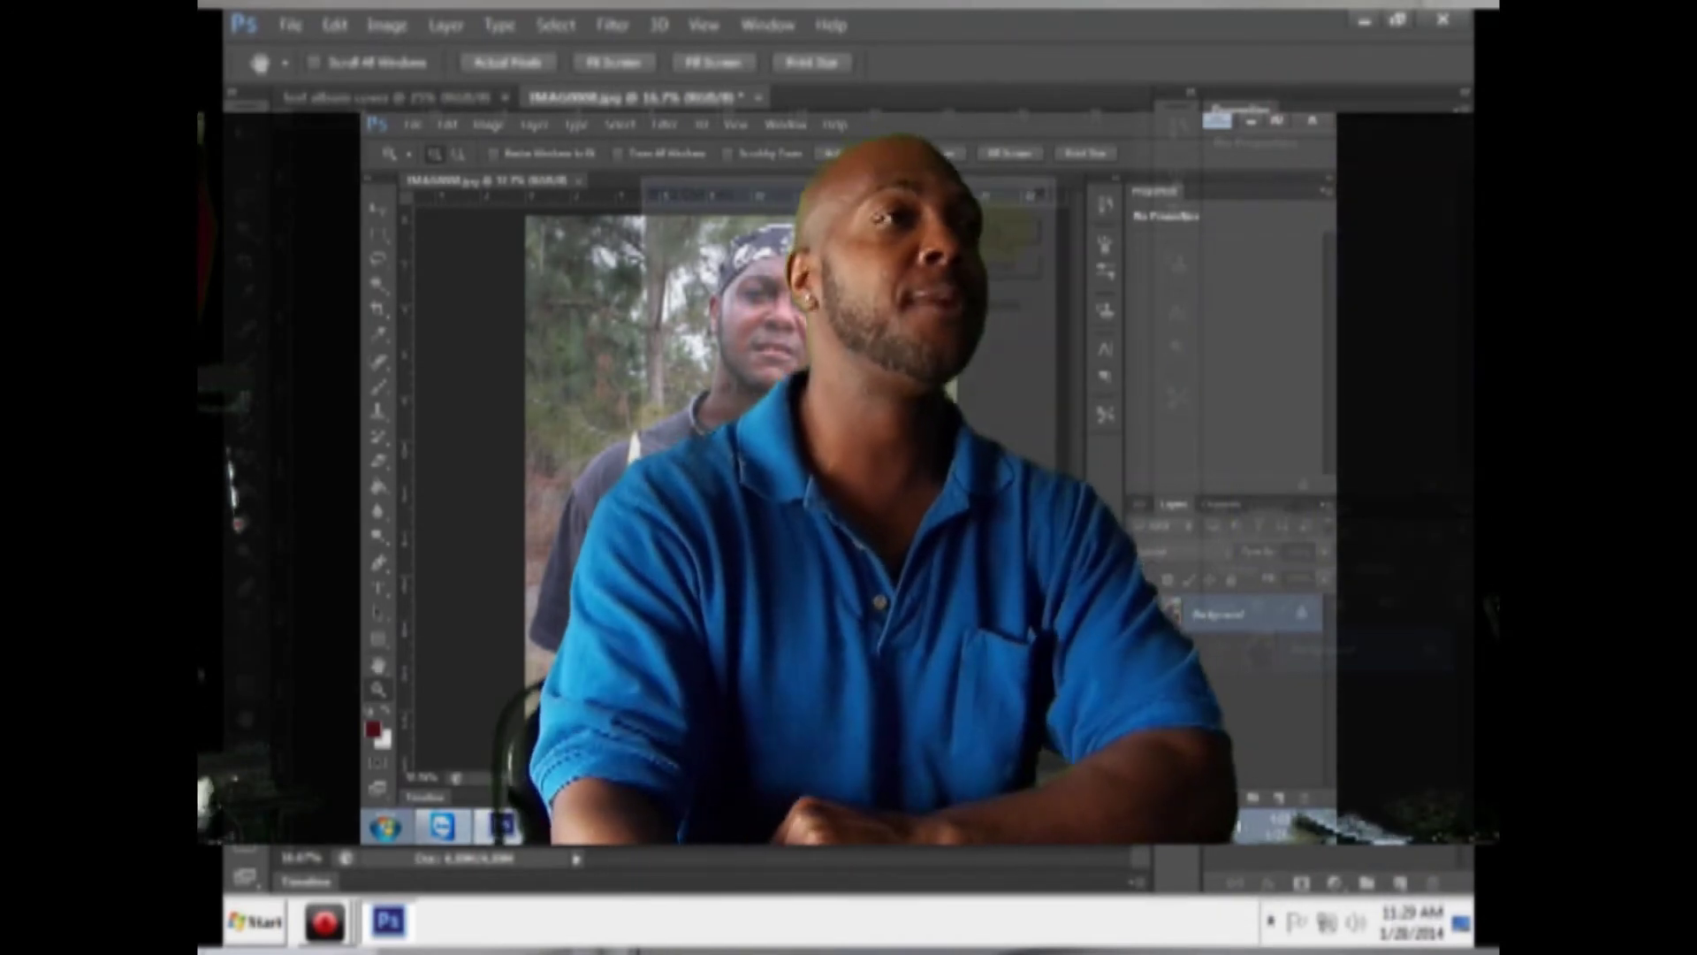
pyautogui.click(995, 232)
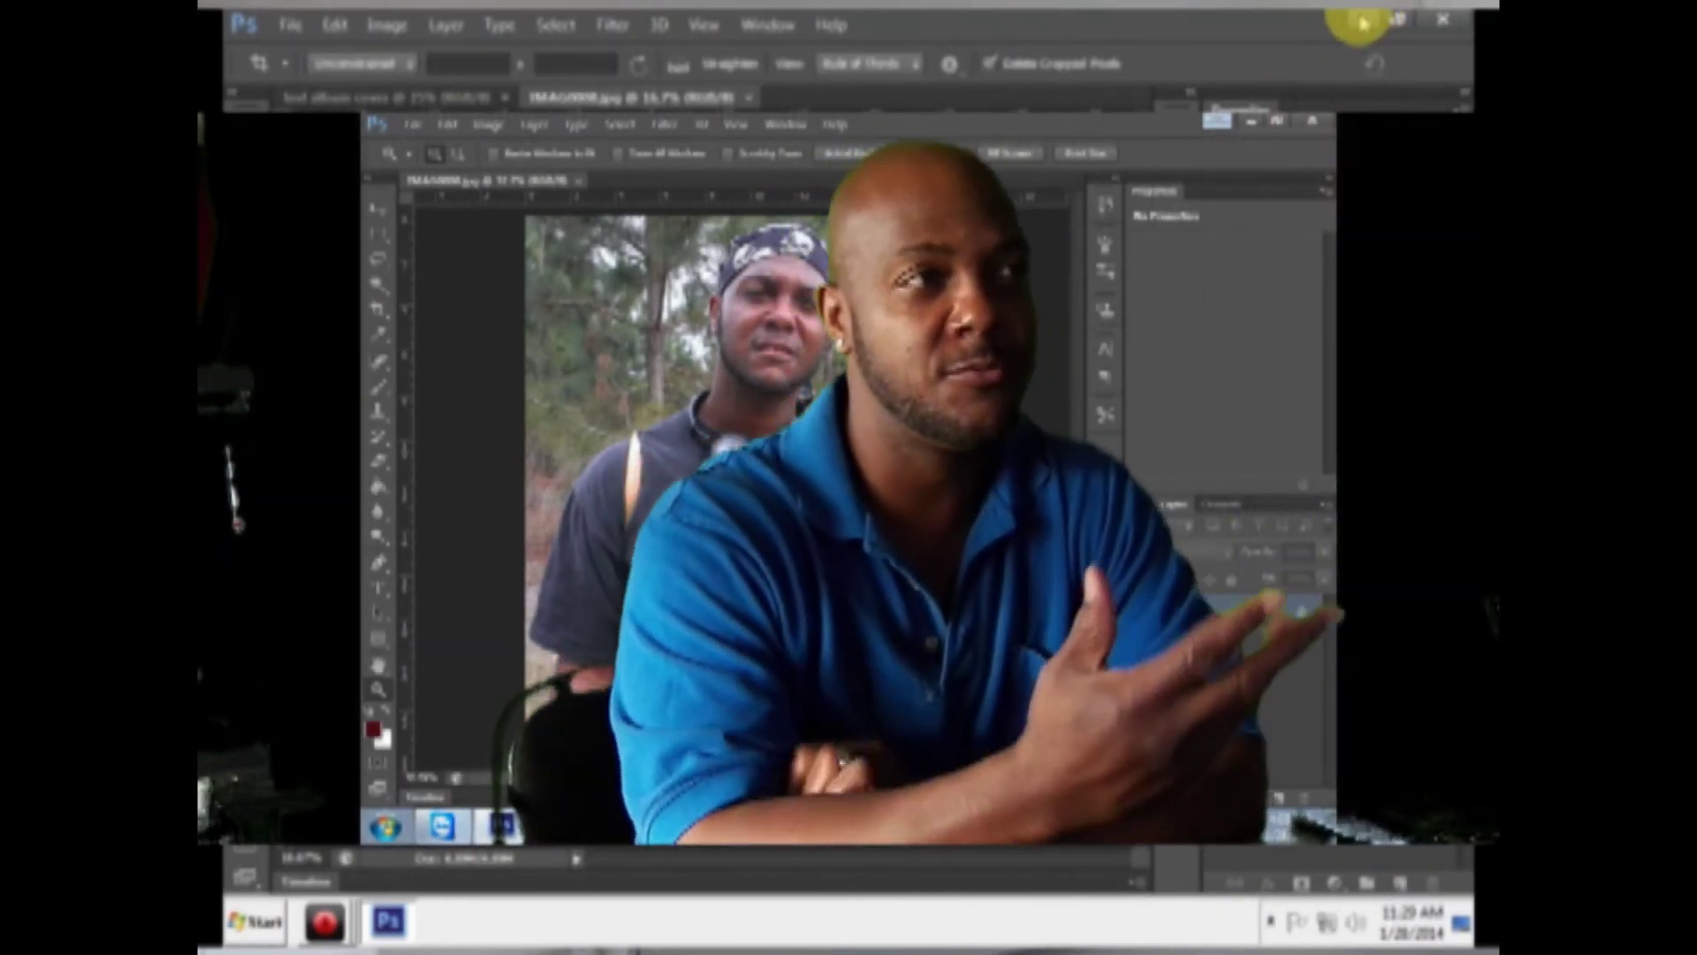
pyautogui.click(1364, 21)
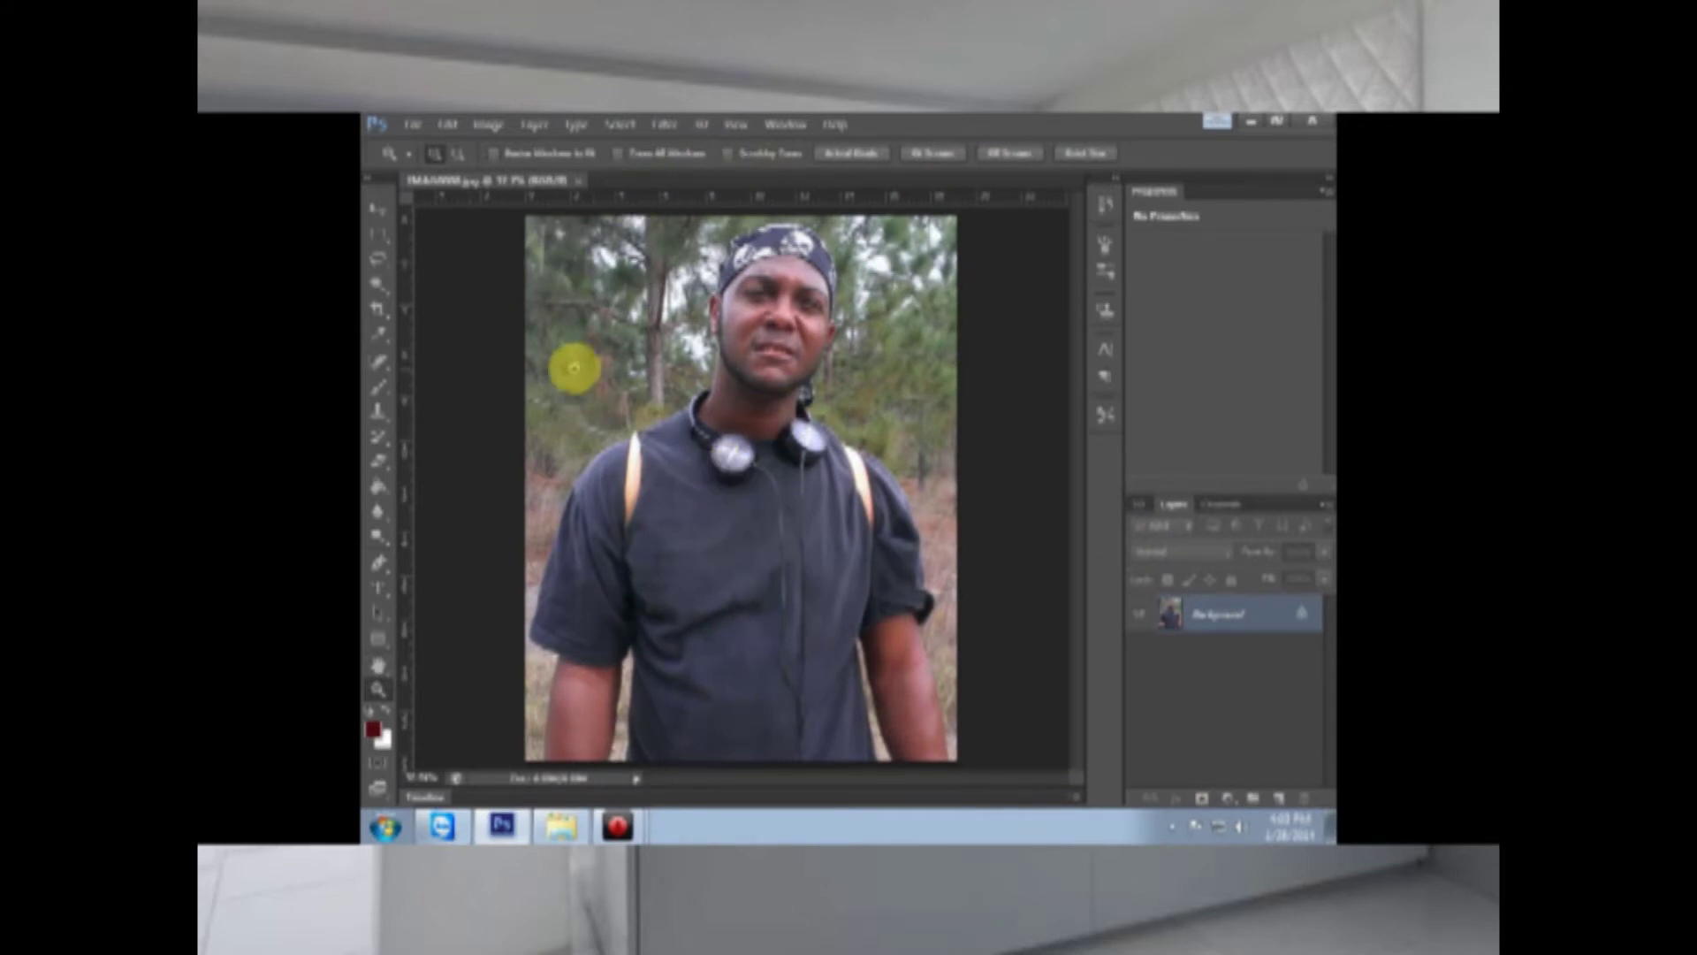
# Step: Open the 100_1018 photo alongside the cropped IMAG0008 photo with the Move tool active
pyautogui.click(380, 217)
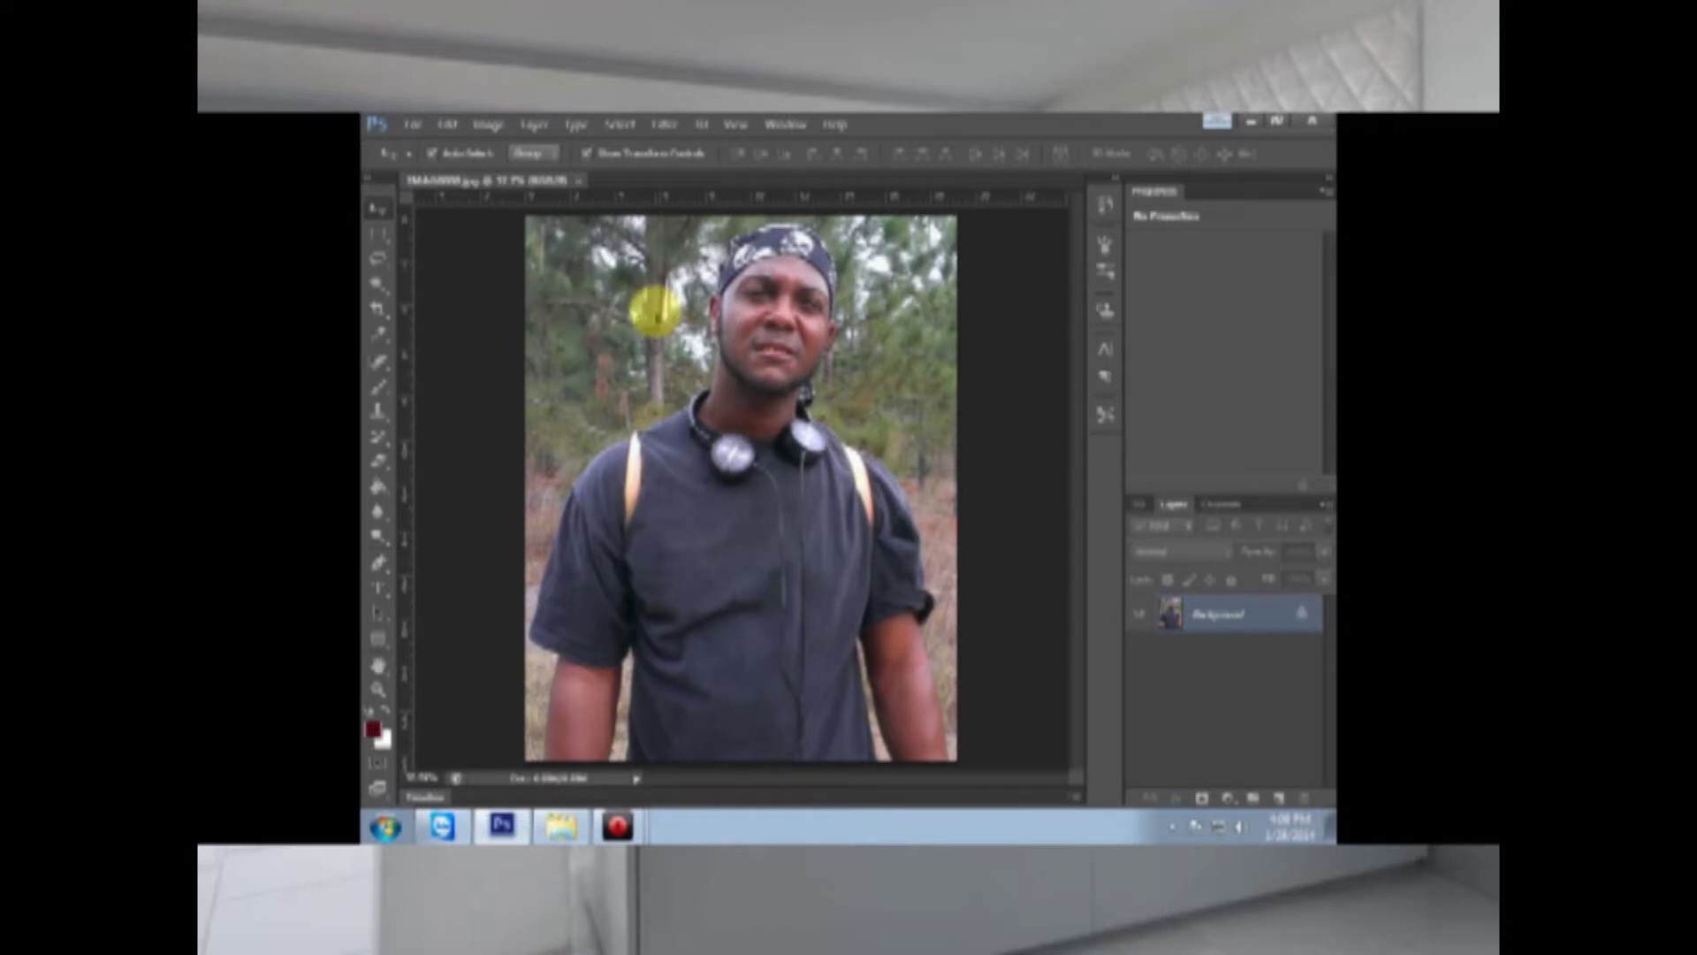
pyautogui.click(412, 124)
pyautogui.click(428, 159)
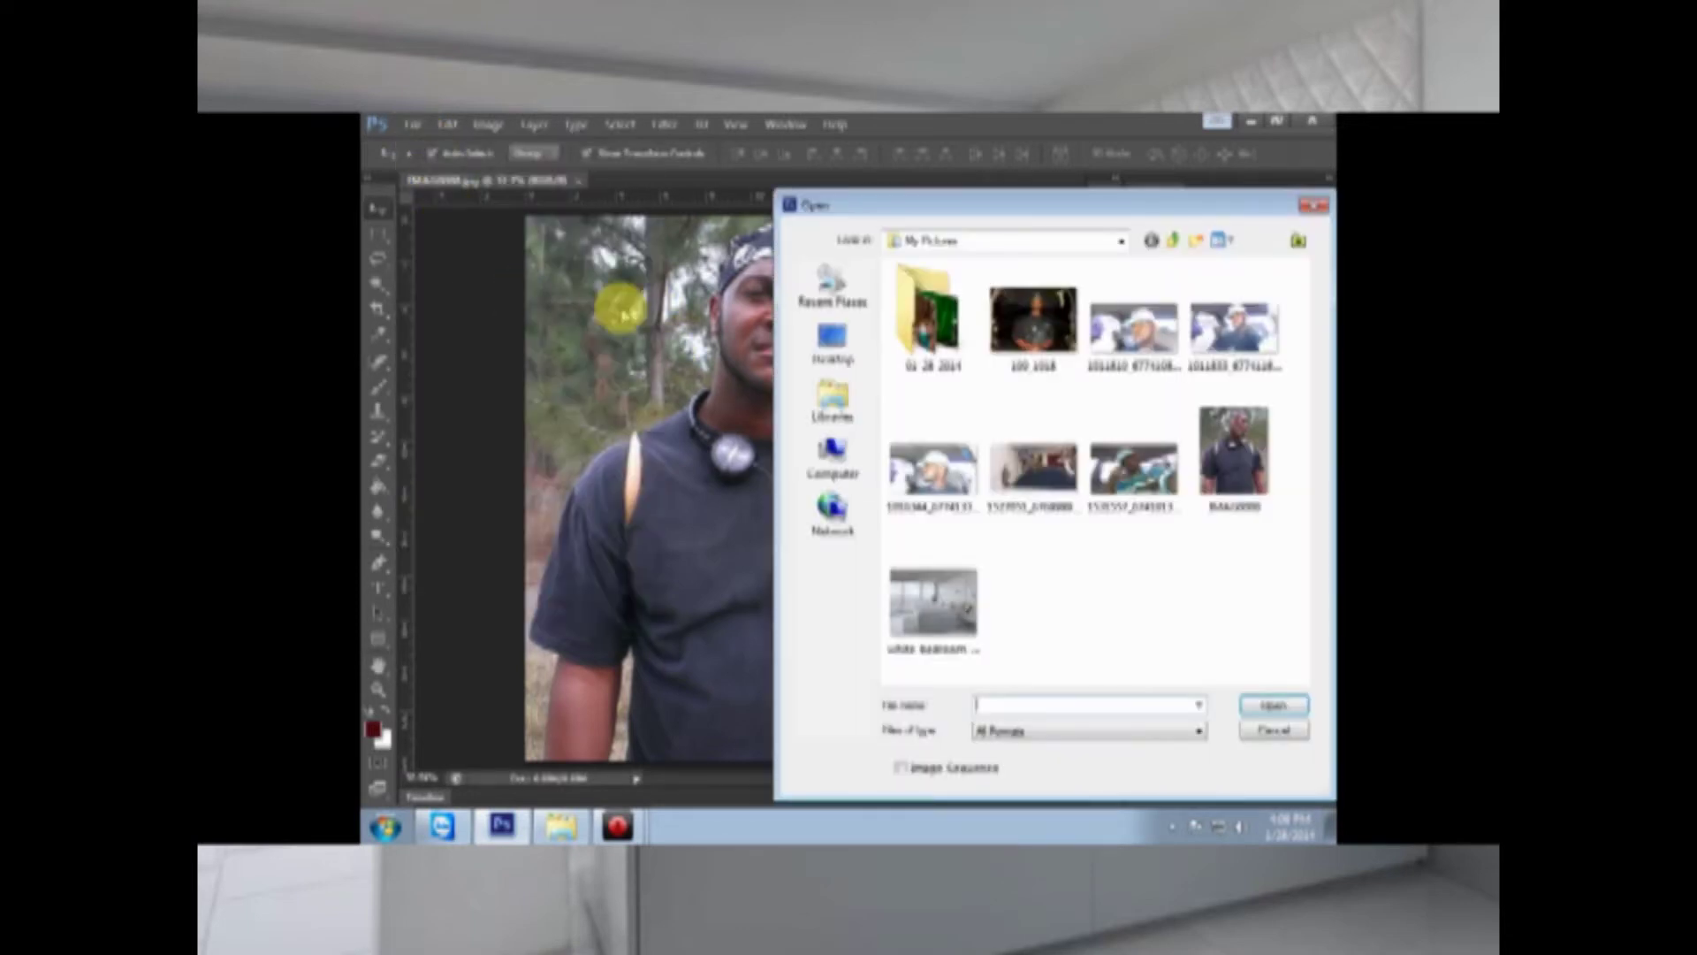
pyautogui.click(1017, 376)
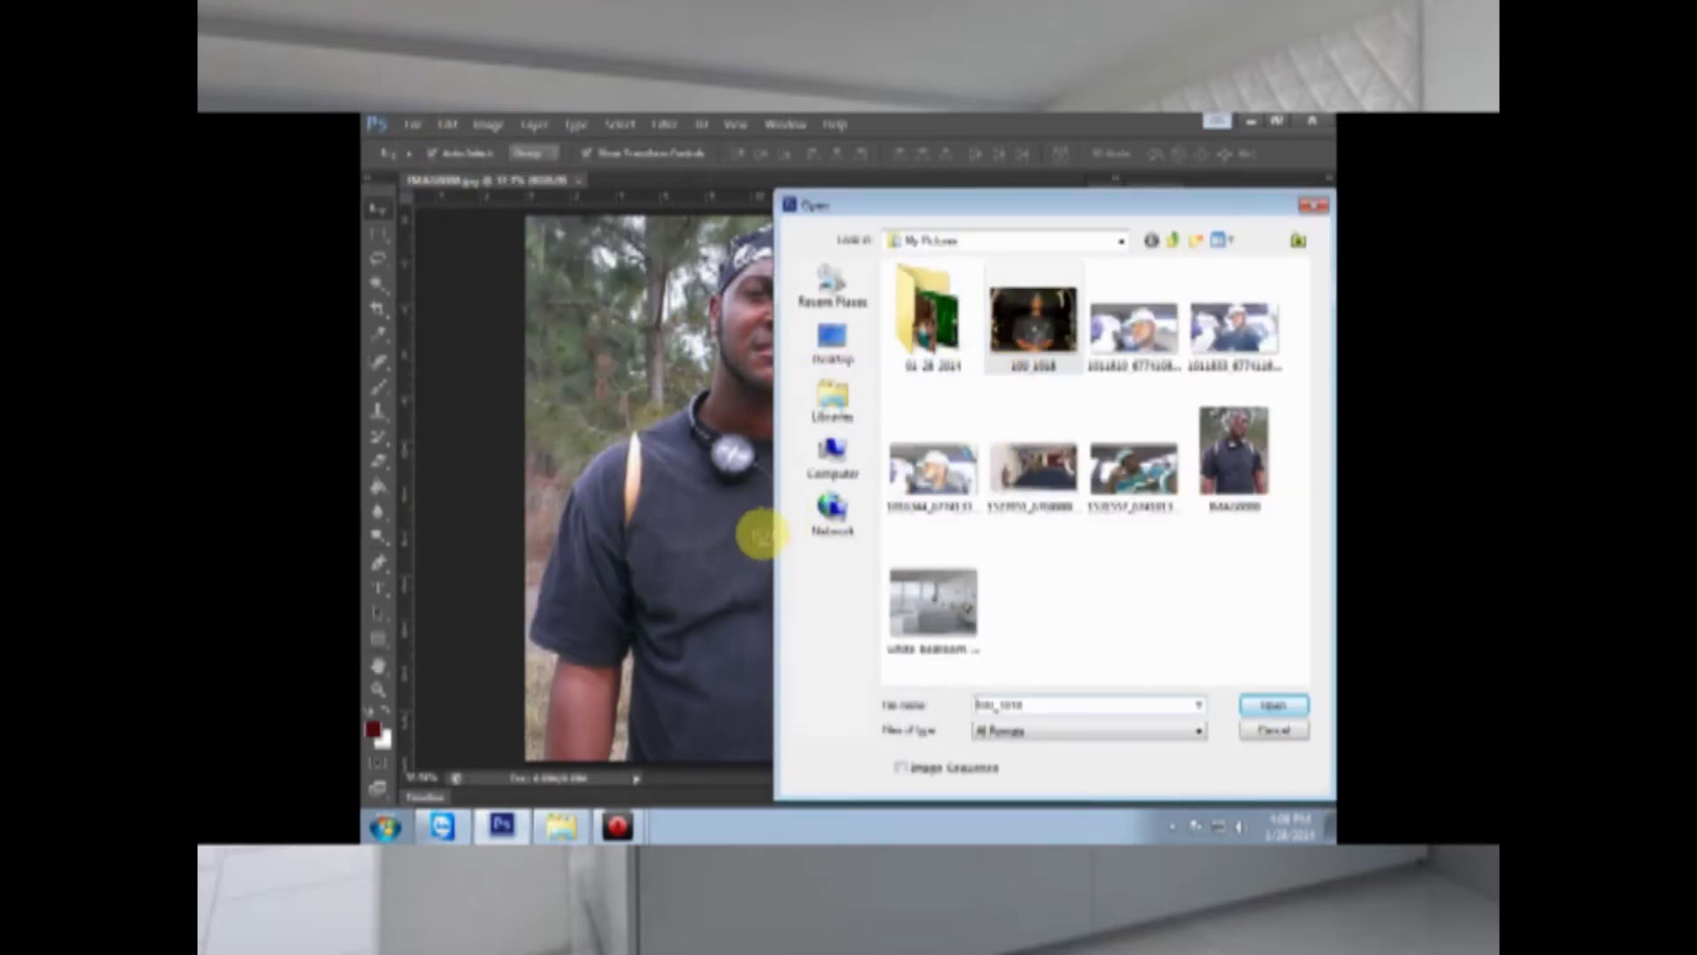
pyautogui.click(1273, 704)
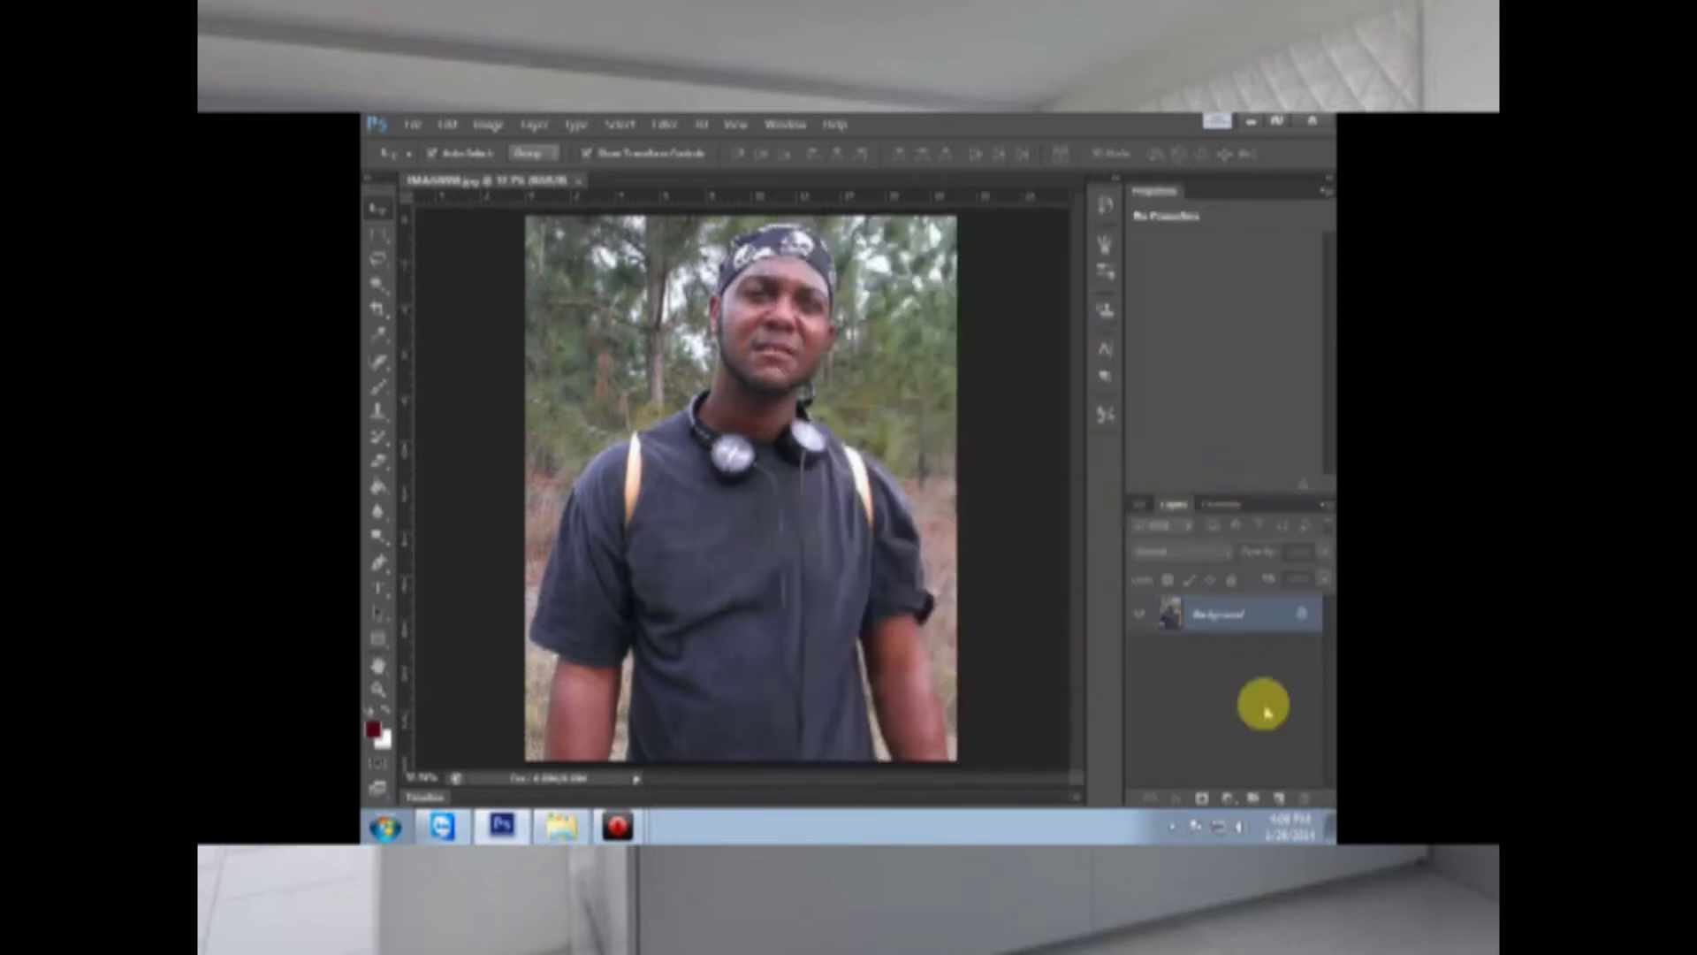
# Step: Float the 100_1018 photo, copy it into the IMAG0008 document as a new layer, and close the original photo
pyautogui.moveTo(659, 184); pyautogui.dragTo(855, 333)
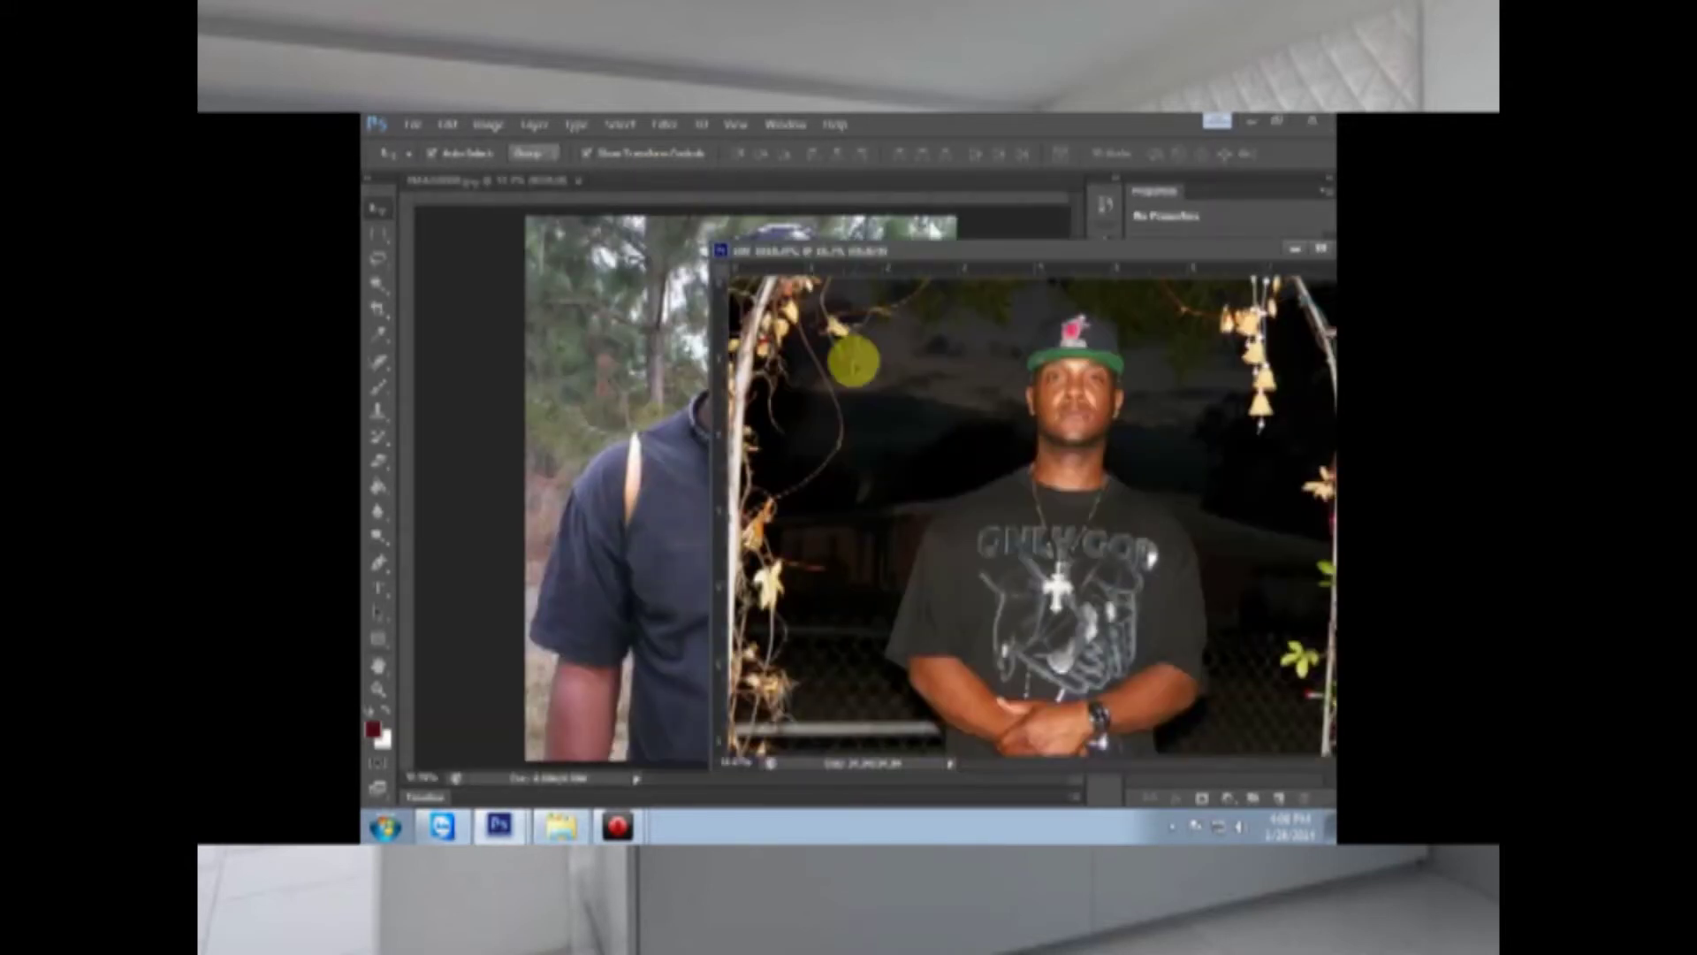
pyautogui.moveTo(778, 439); pyautogui.dragTo(673, 472)
pyautogui.moveTo(1293, 261); pyautogui.dragTo(1071, 234)
pyautogui.click(1121, 244)
pyautogui.moveTo(787, 304); pyautogui.dragTo(737, 382)
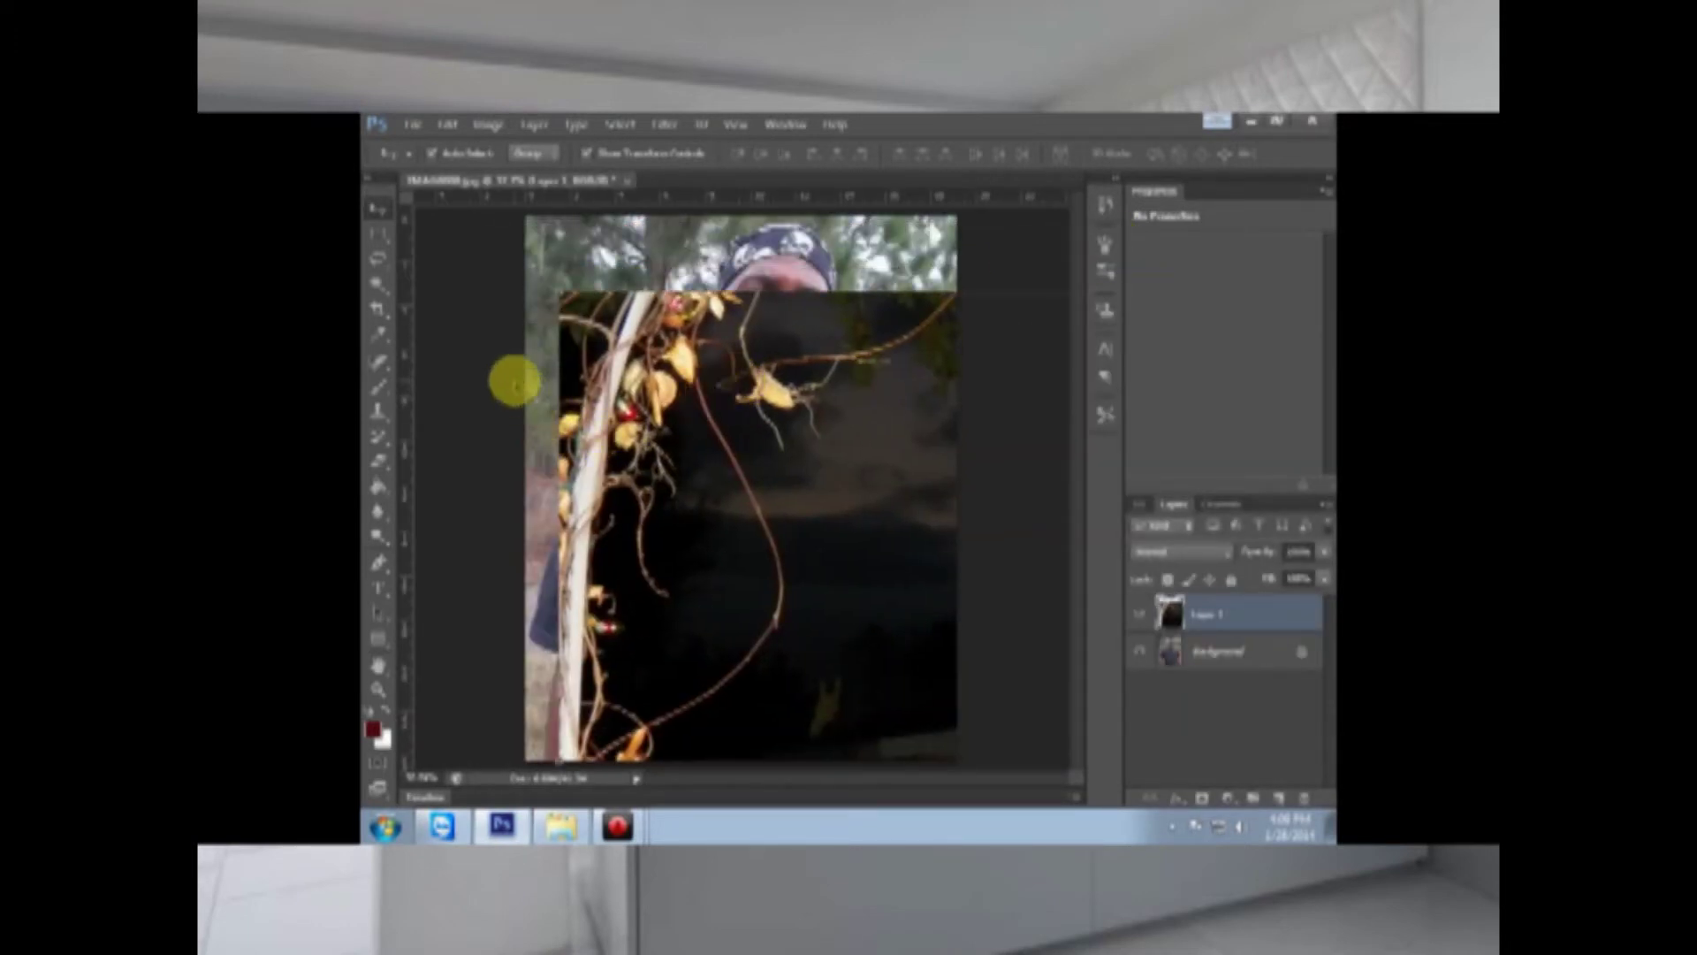
# Step: Scale Layer 1 down proportionally so the man in the cap fits over the lower part of the photo, and apply the transformation
pyautogui.hotkey('ctrl', 't')
pyautogui.moveTo(559, 295); pyautogui.dragTo(853, 599)
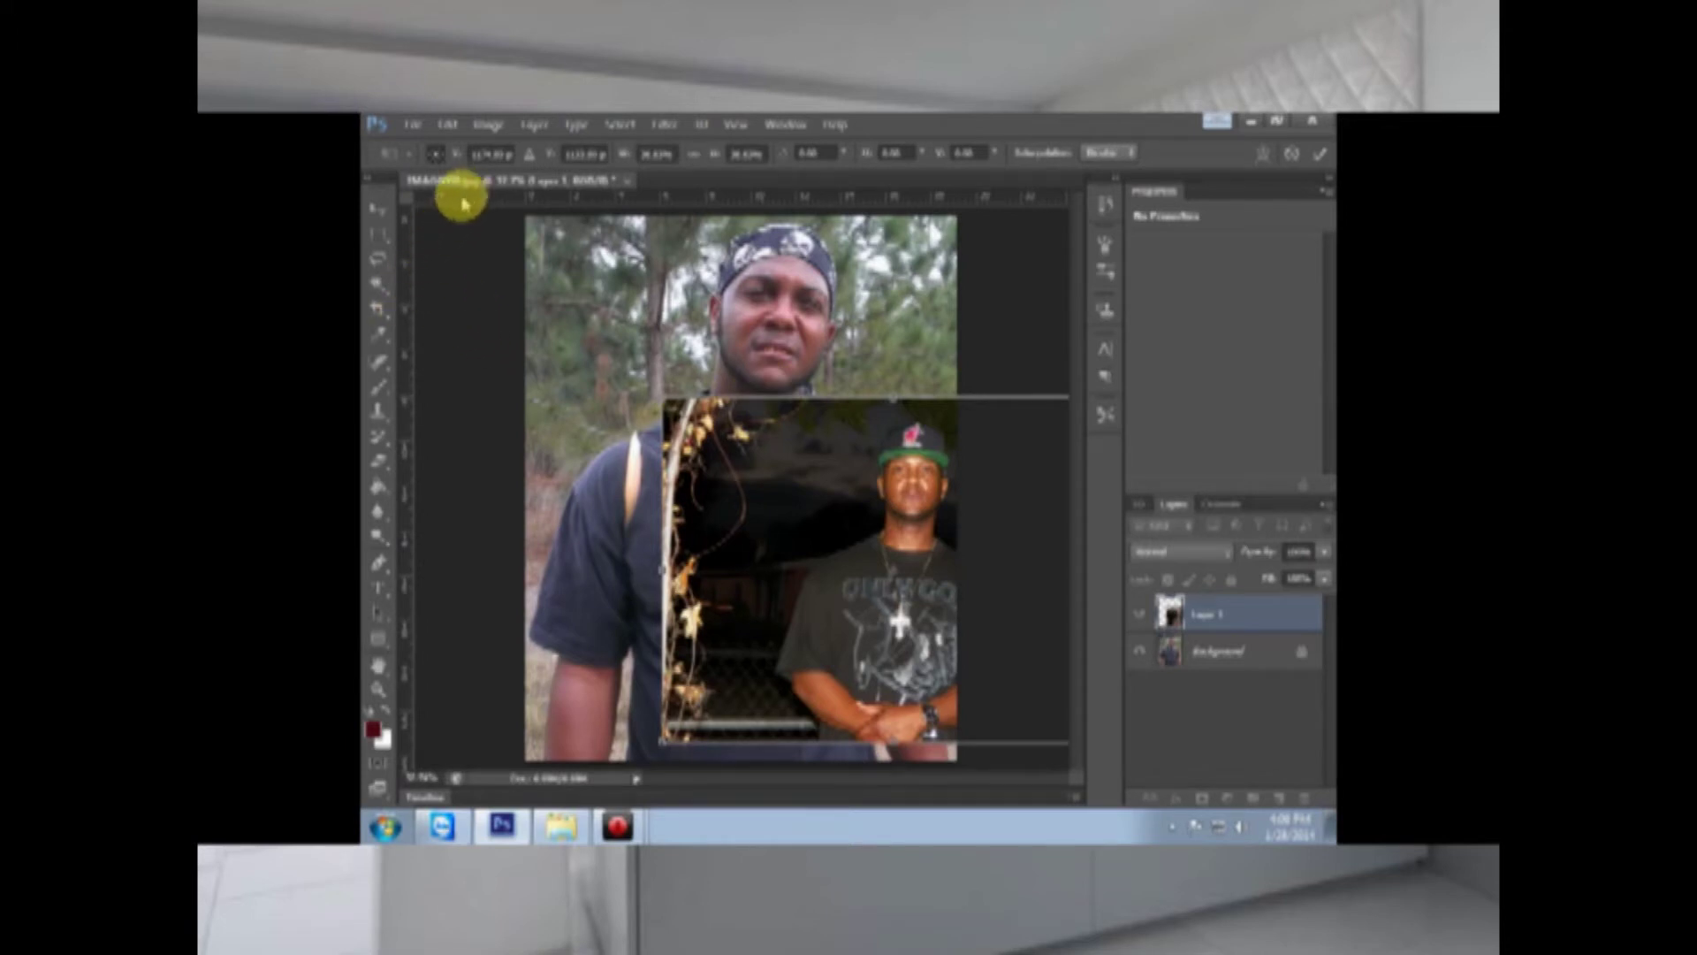
pyautogui.click(381, 210)
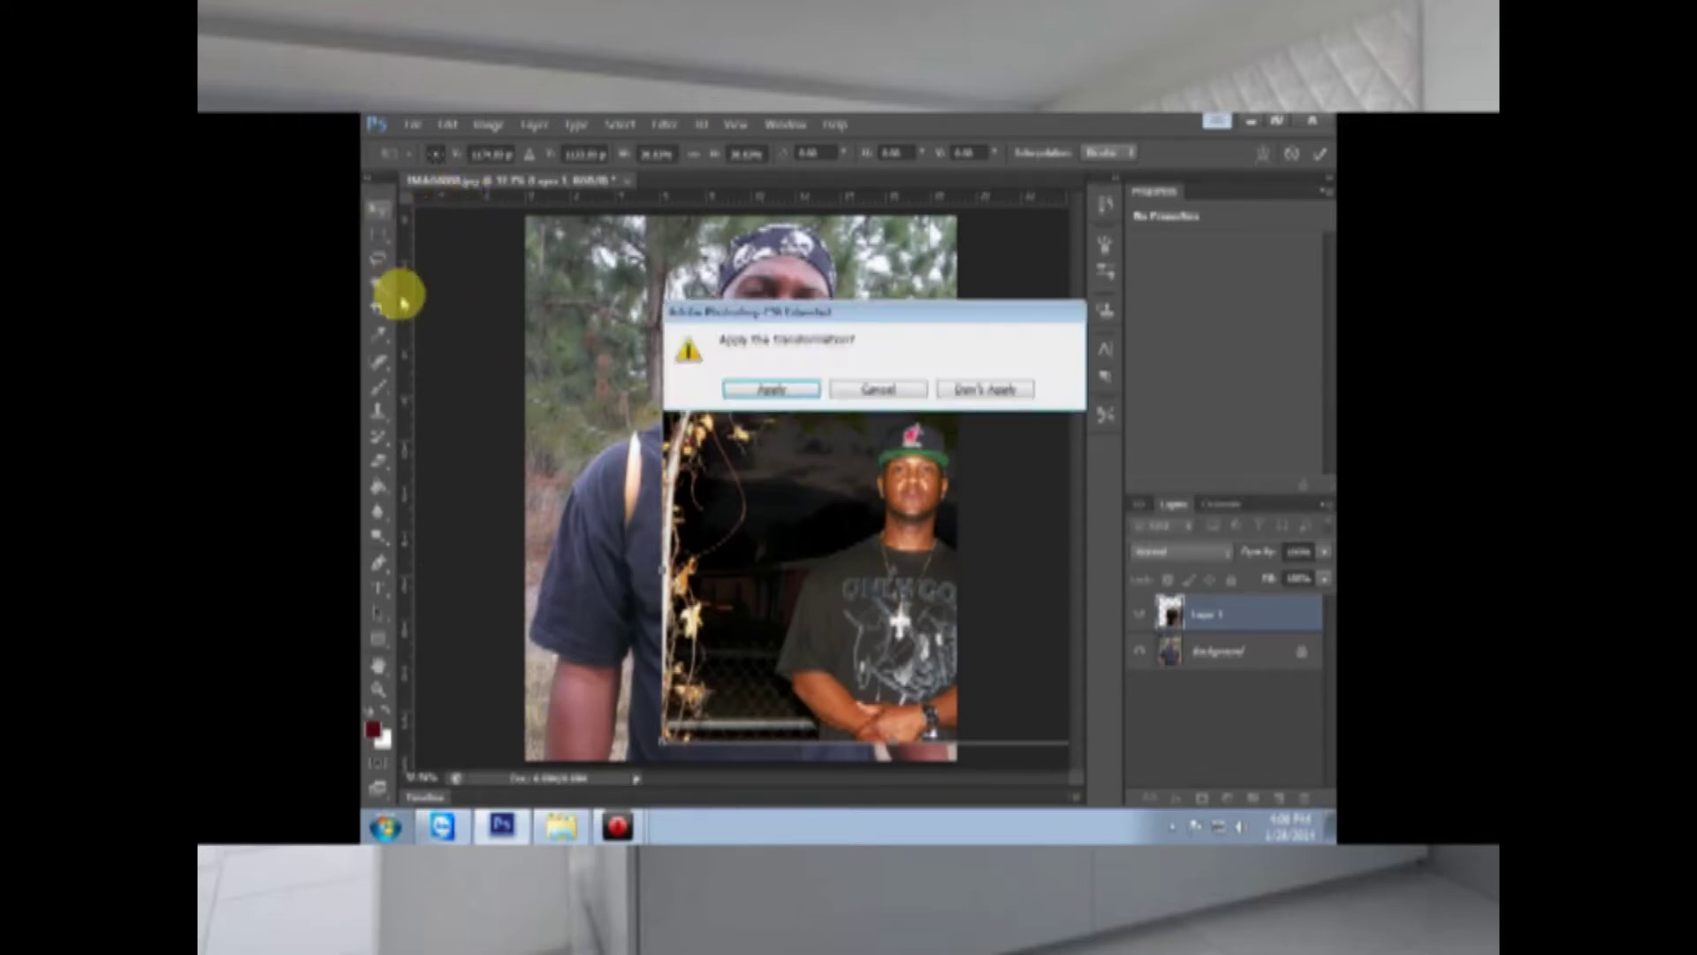
pyautogui.click(771, 389)
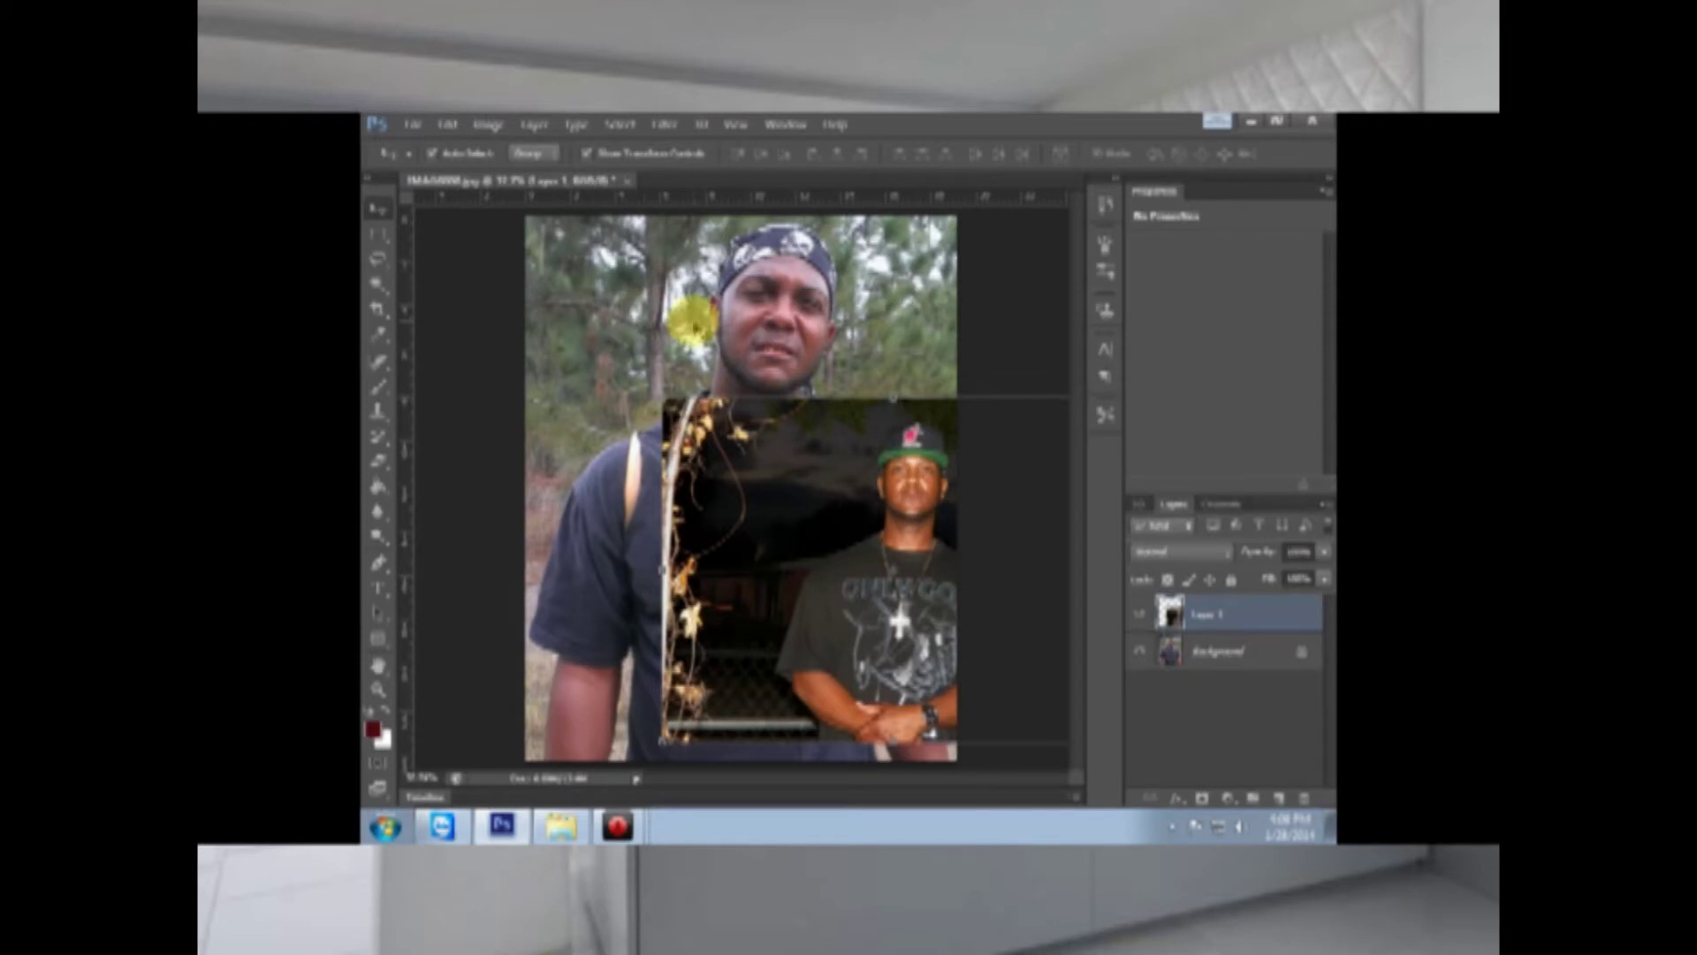
# Step: Convert the locked Background into a regular layer and shift it slightly down and to the right on the canvas
pyautogui.click(710, 305)
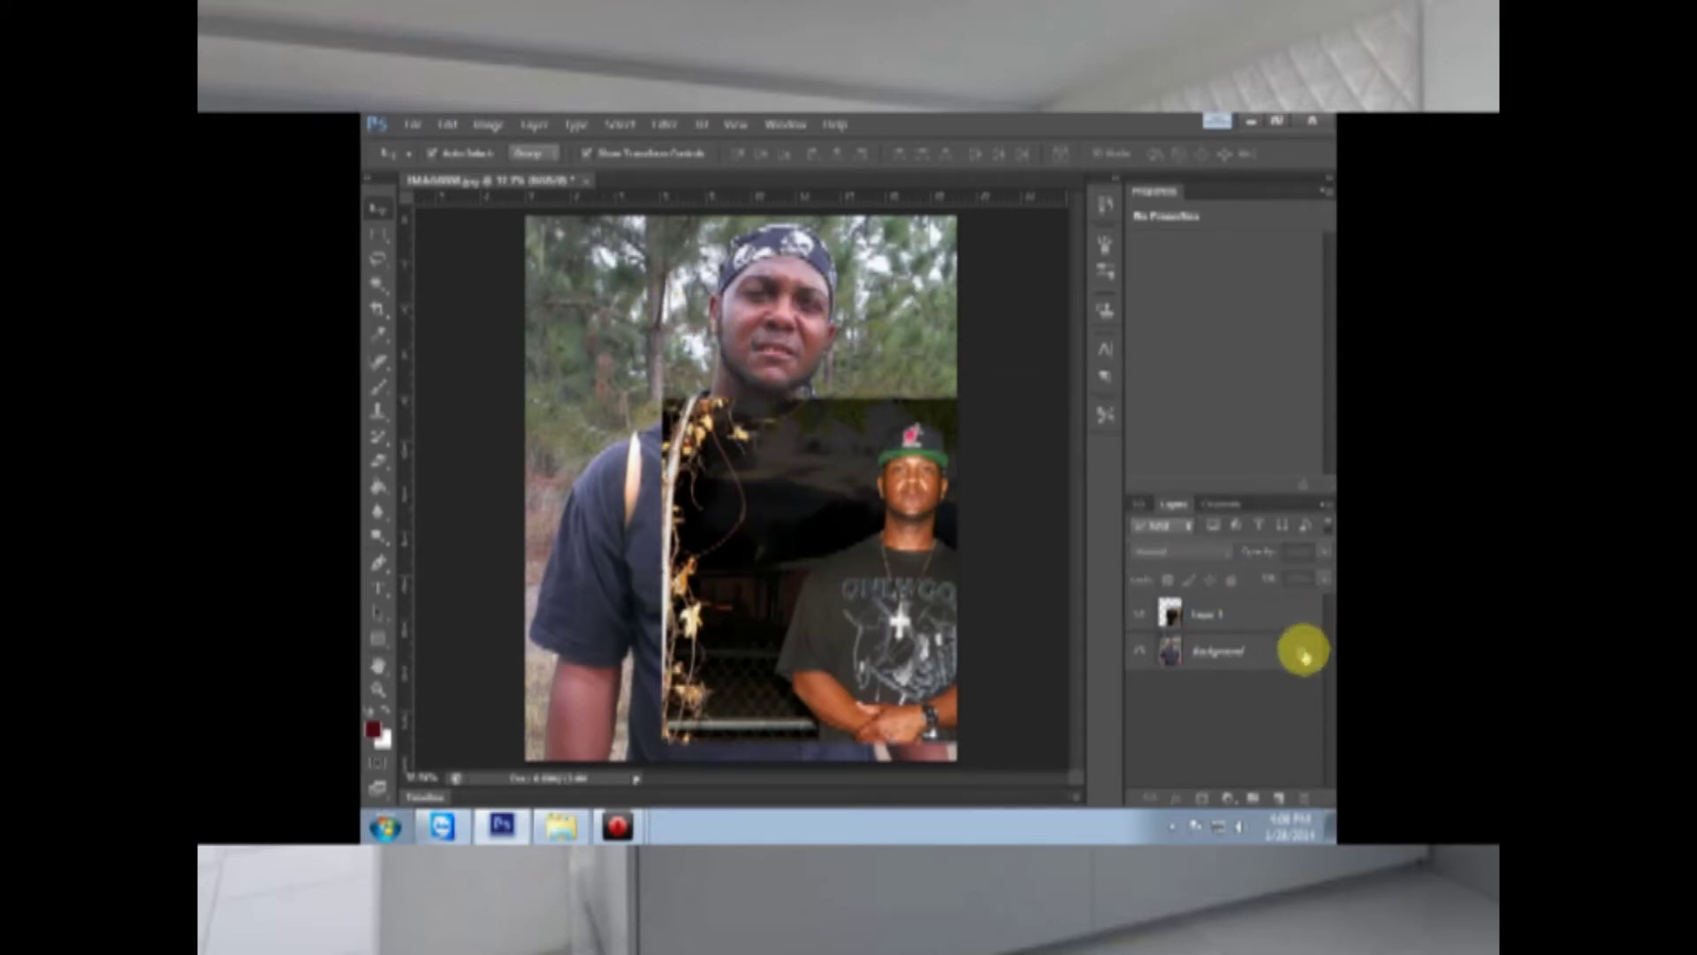
pyautogui.doubleClick(1305, 654)
pyautogui.click(1004, 331)
pyautogui.moveTo(645, 287); pyautogui.dragTo(673, 325)
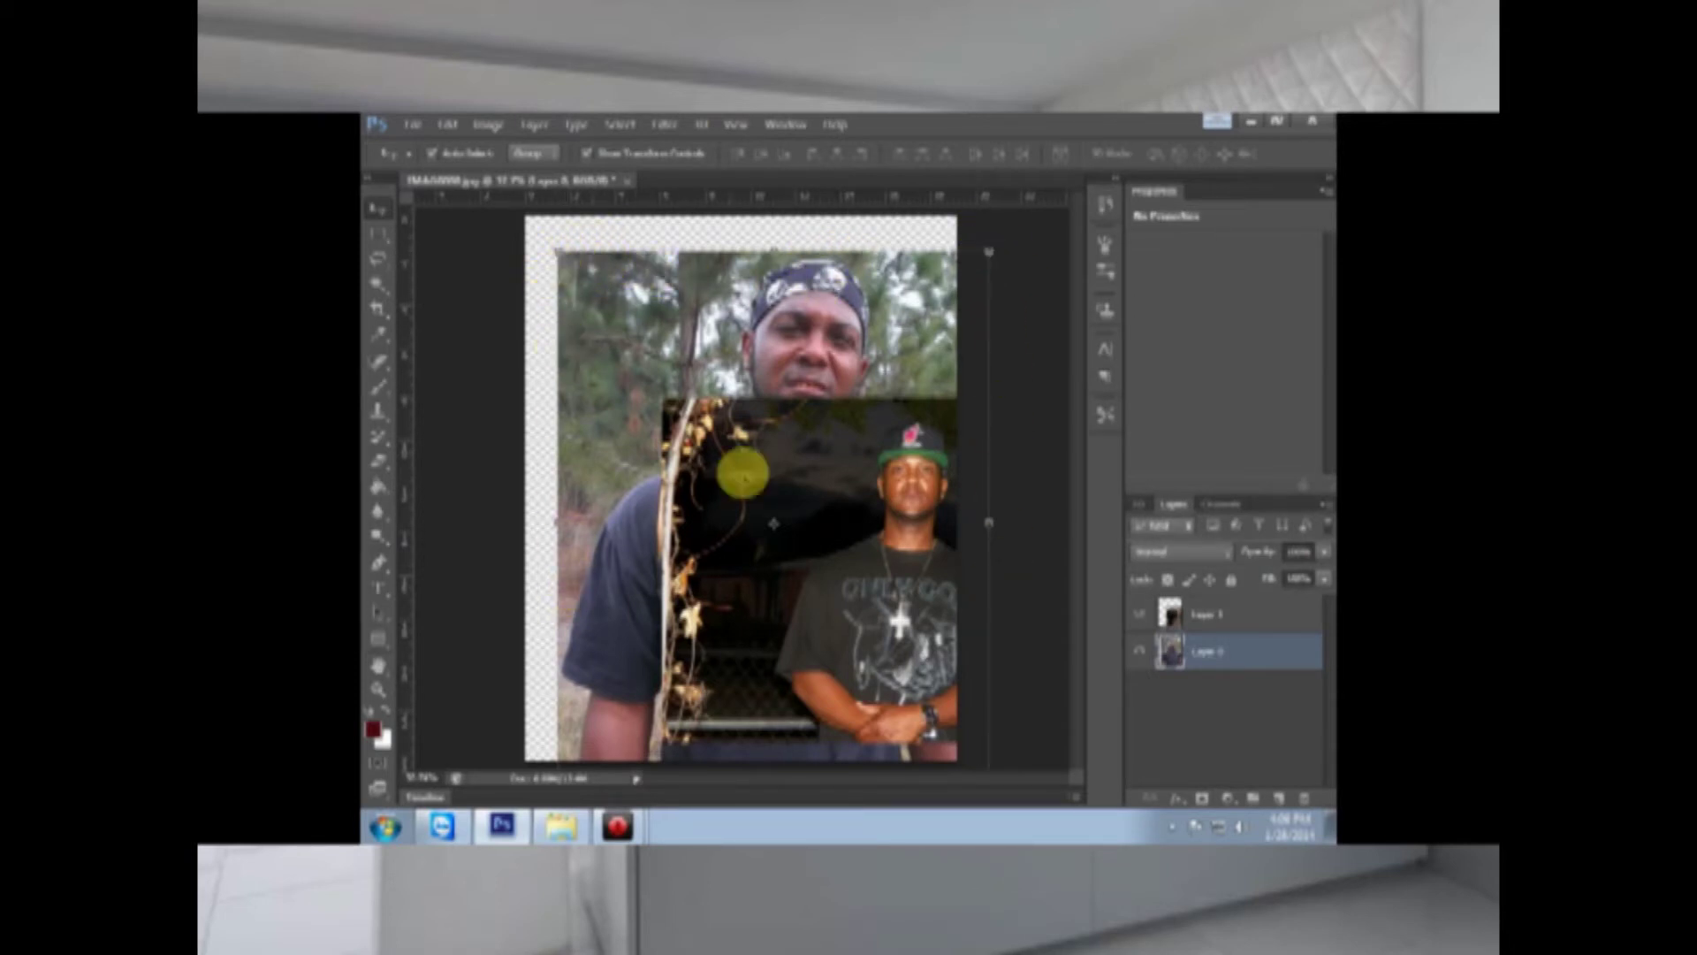
# Step: Reposition both photo layers on the canvas, turning off Show Transform Controls along the way
pyautogui.click(828, 524)
pyautogui.moveTo(921, 505); pyautogui.dragTo(753, 440)
pyautogui.moveTo(813, 493); pyautogui.dragTo(797, 533)
pyautogui.click(773, 340)
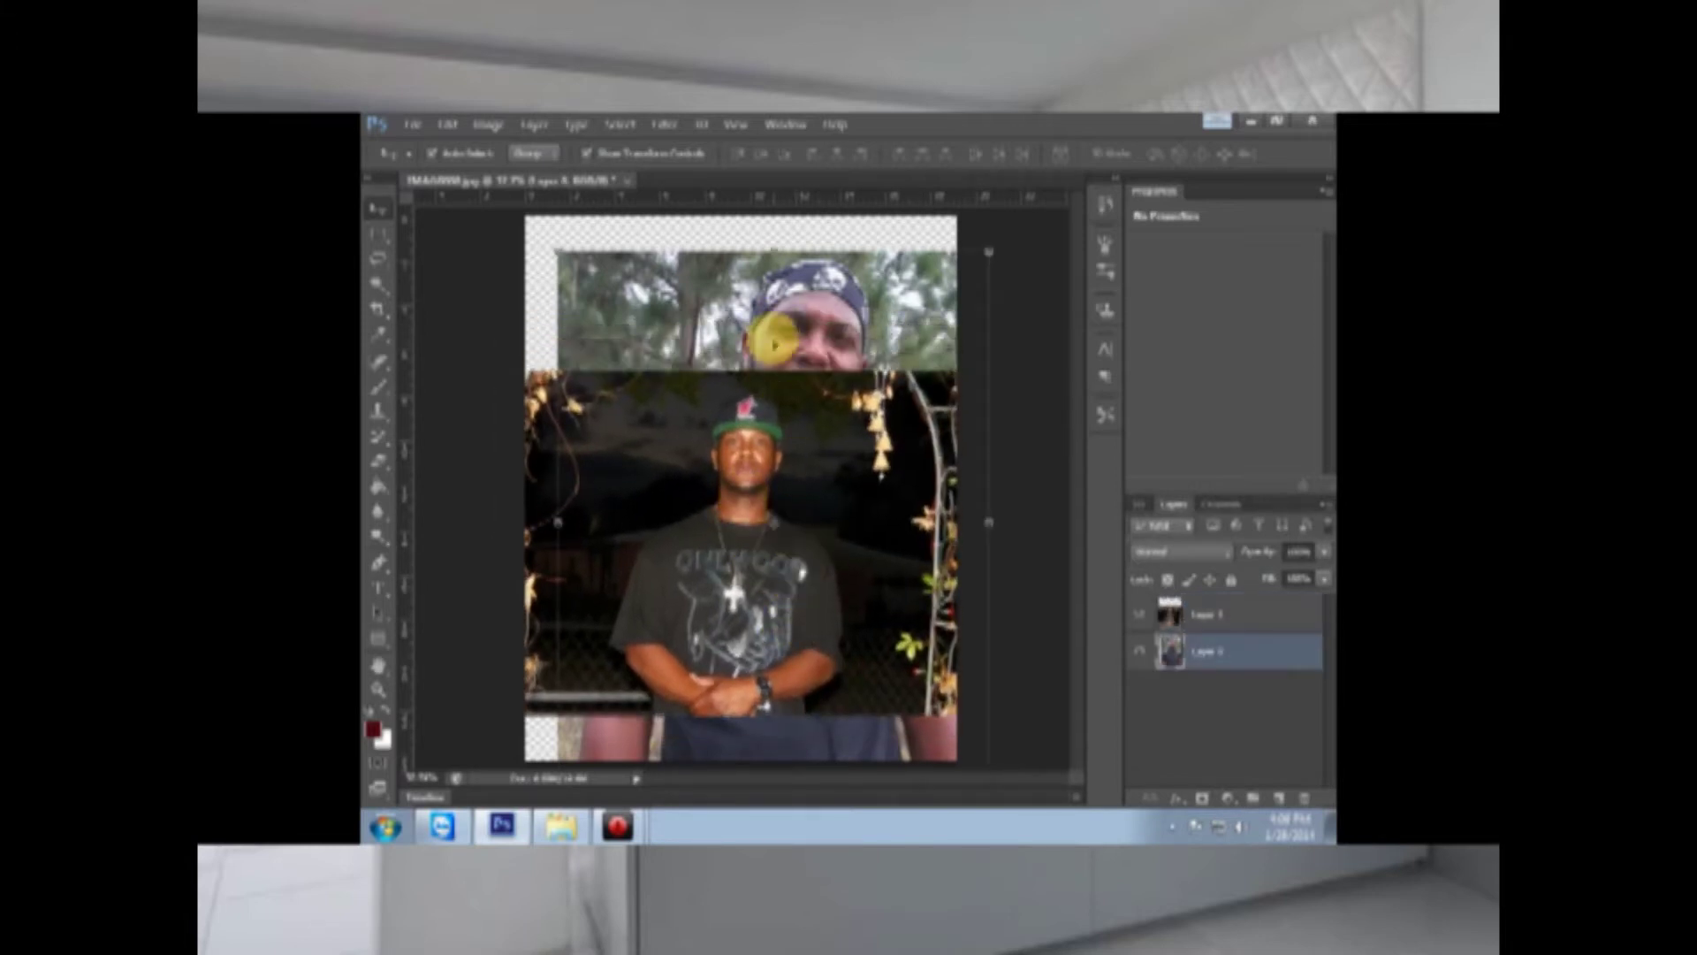
pyautogui.click(583, 153)
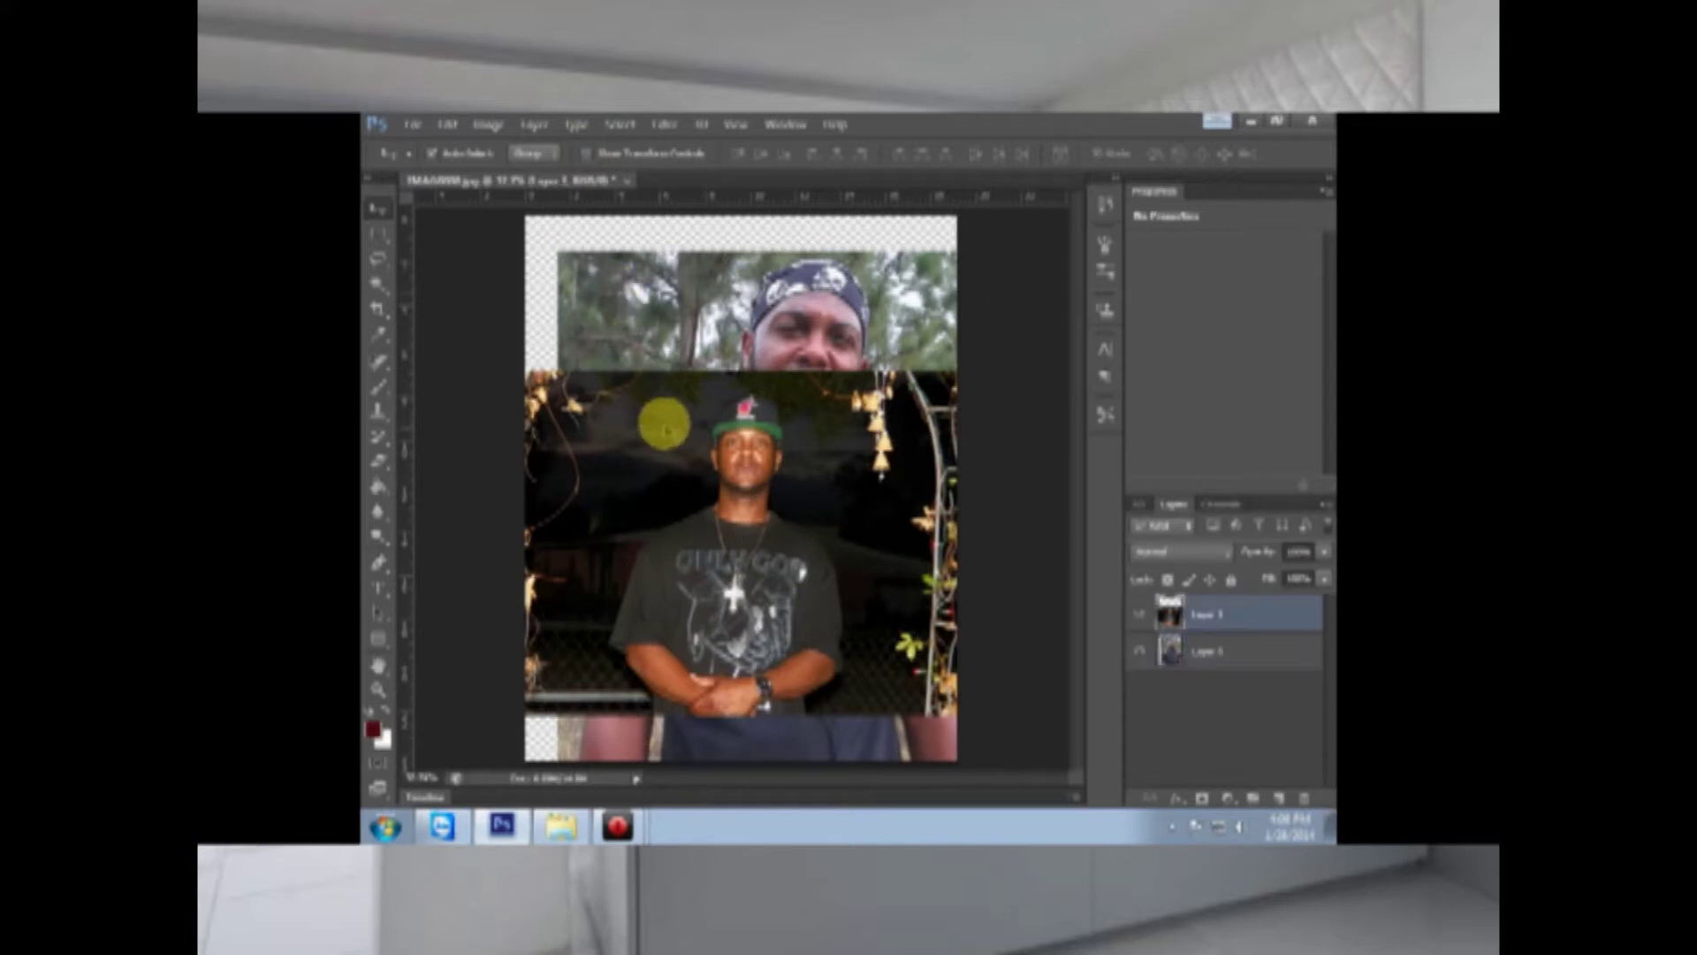
pyautogui.moveTo(714, 412); pyautogui.dragTo(756, 448)
pyautogui.moveTo(723, 325); pyautogui.dragTo(654, 329)
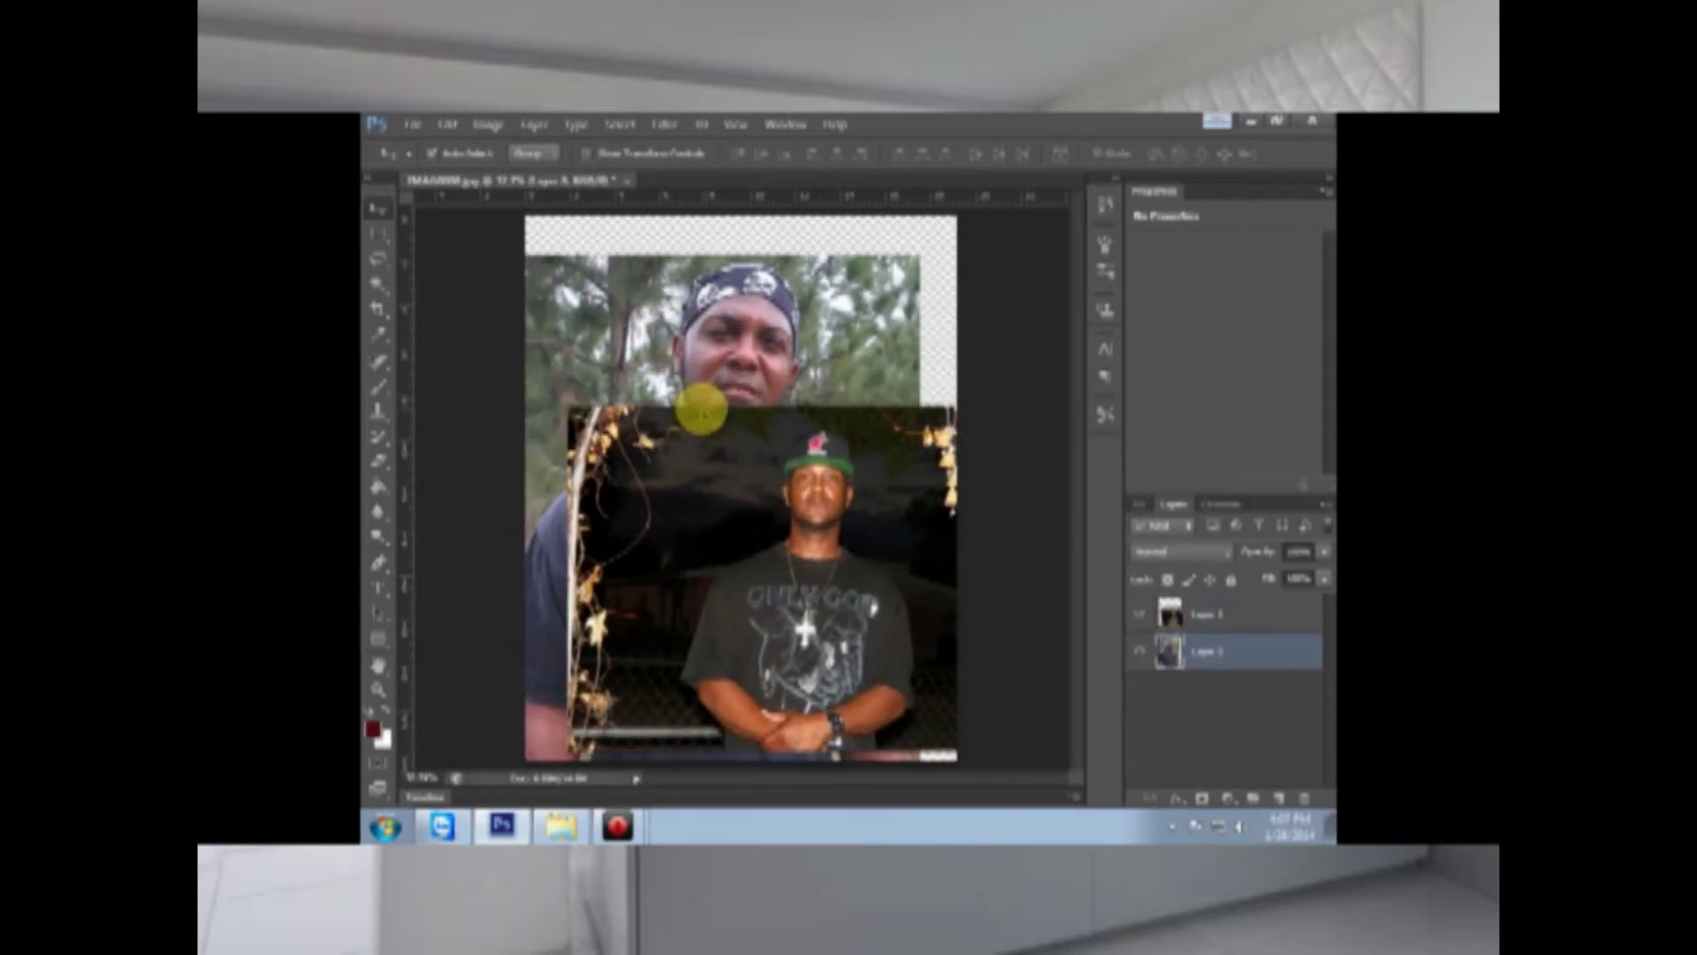
# Step: Turn Show Transform Controls back on, move the forest photo layer up and right, resize it very slightly, and apply the transformation
pyautogui.click(583, 153)
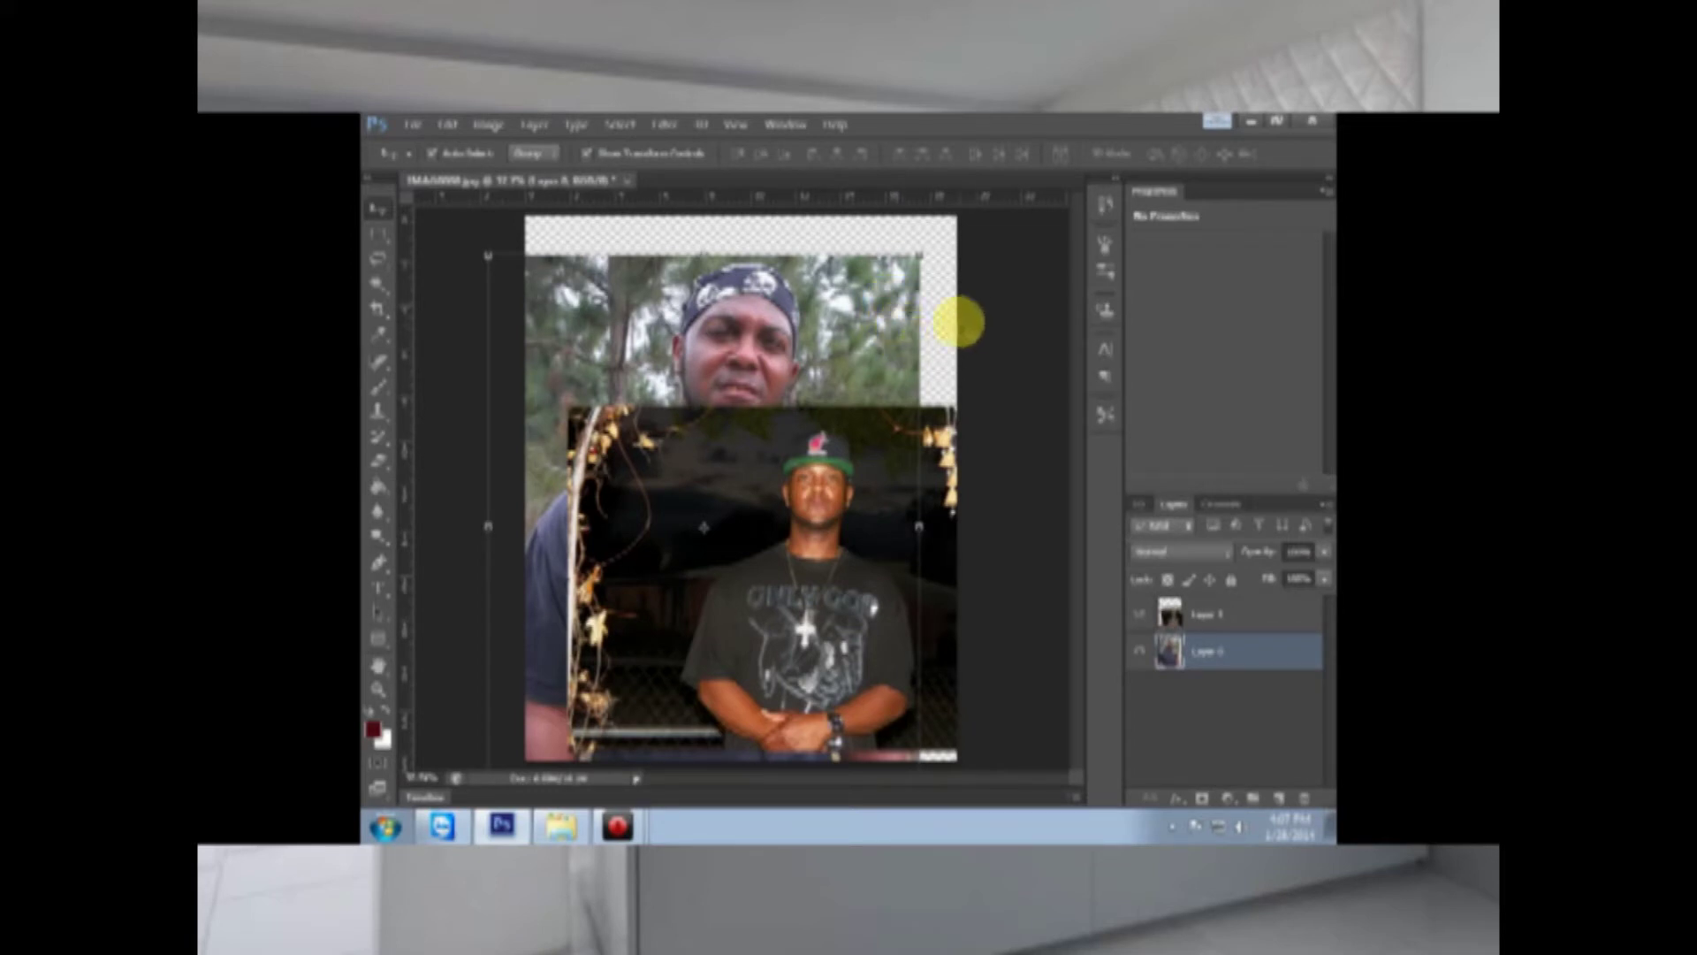
pyautogui.moveTo(811, 321); pyautogui.dragTo(831, 301)
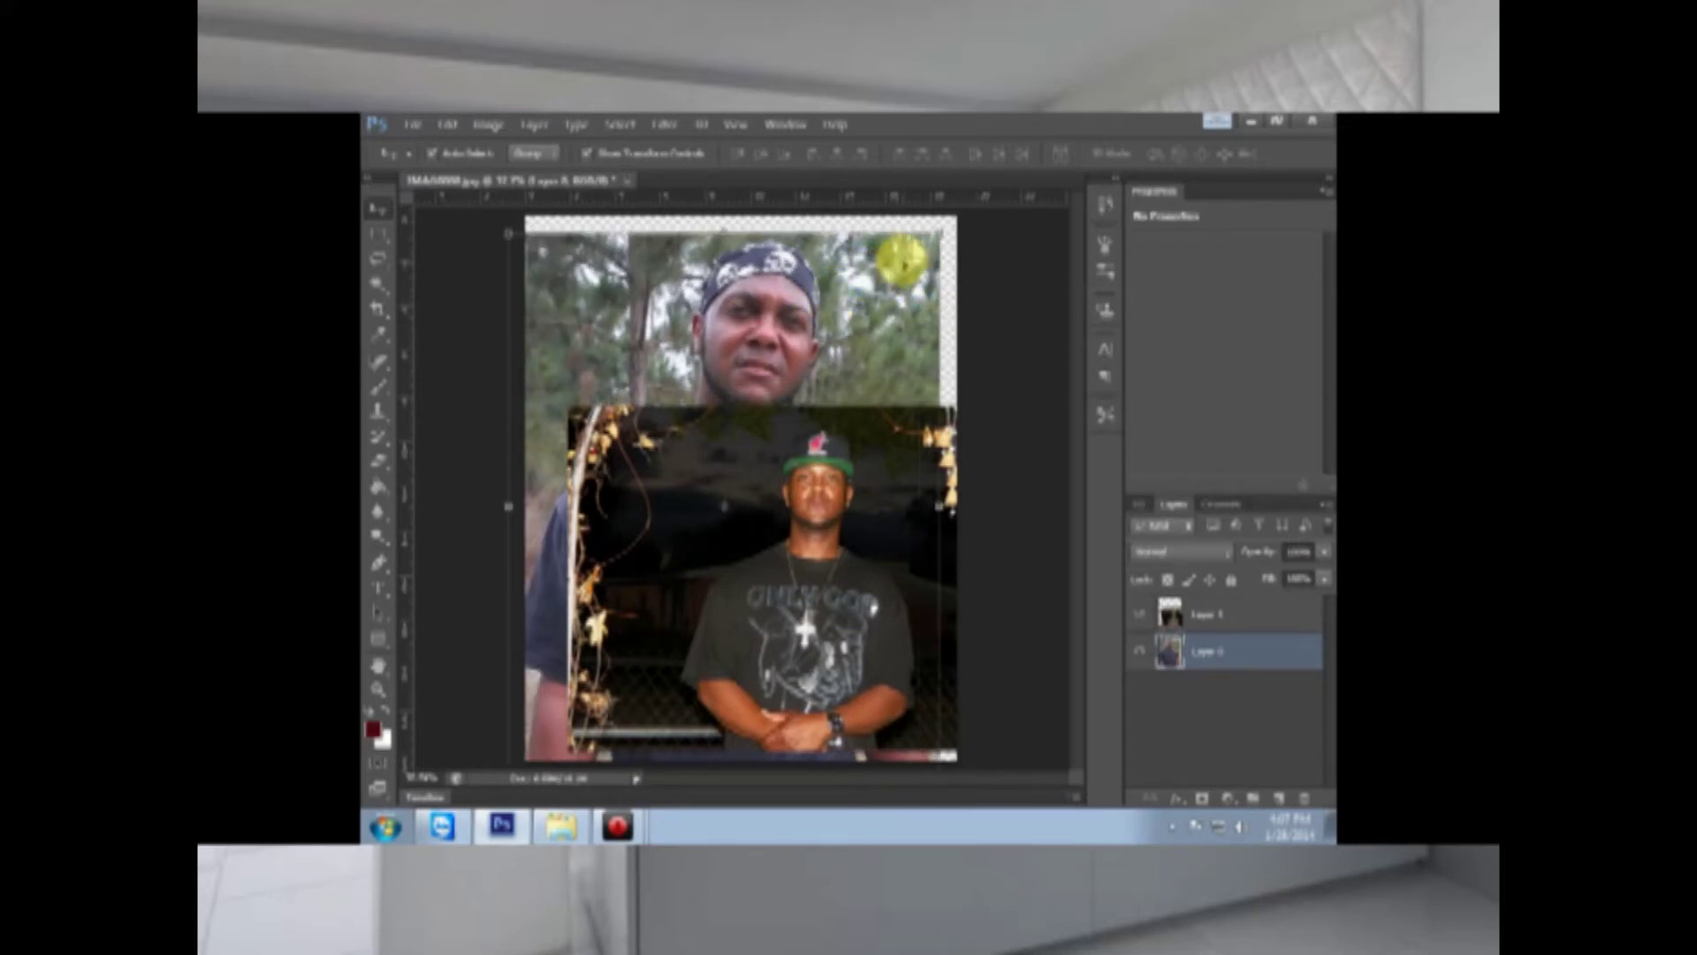
pyautogui.moveTo(939, 235)
pyautogui.mouseDown()
pyautogui.moveTo(825, 353)
pyautogui.moveTo(937, 233)
pyautogui.mouseUp()
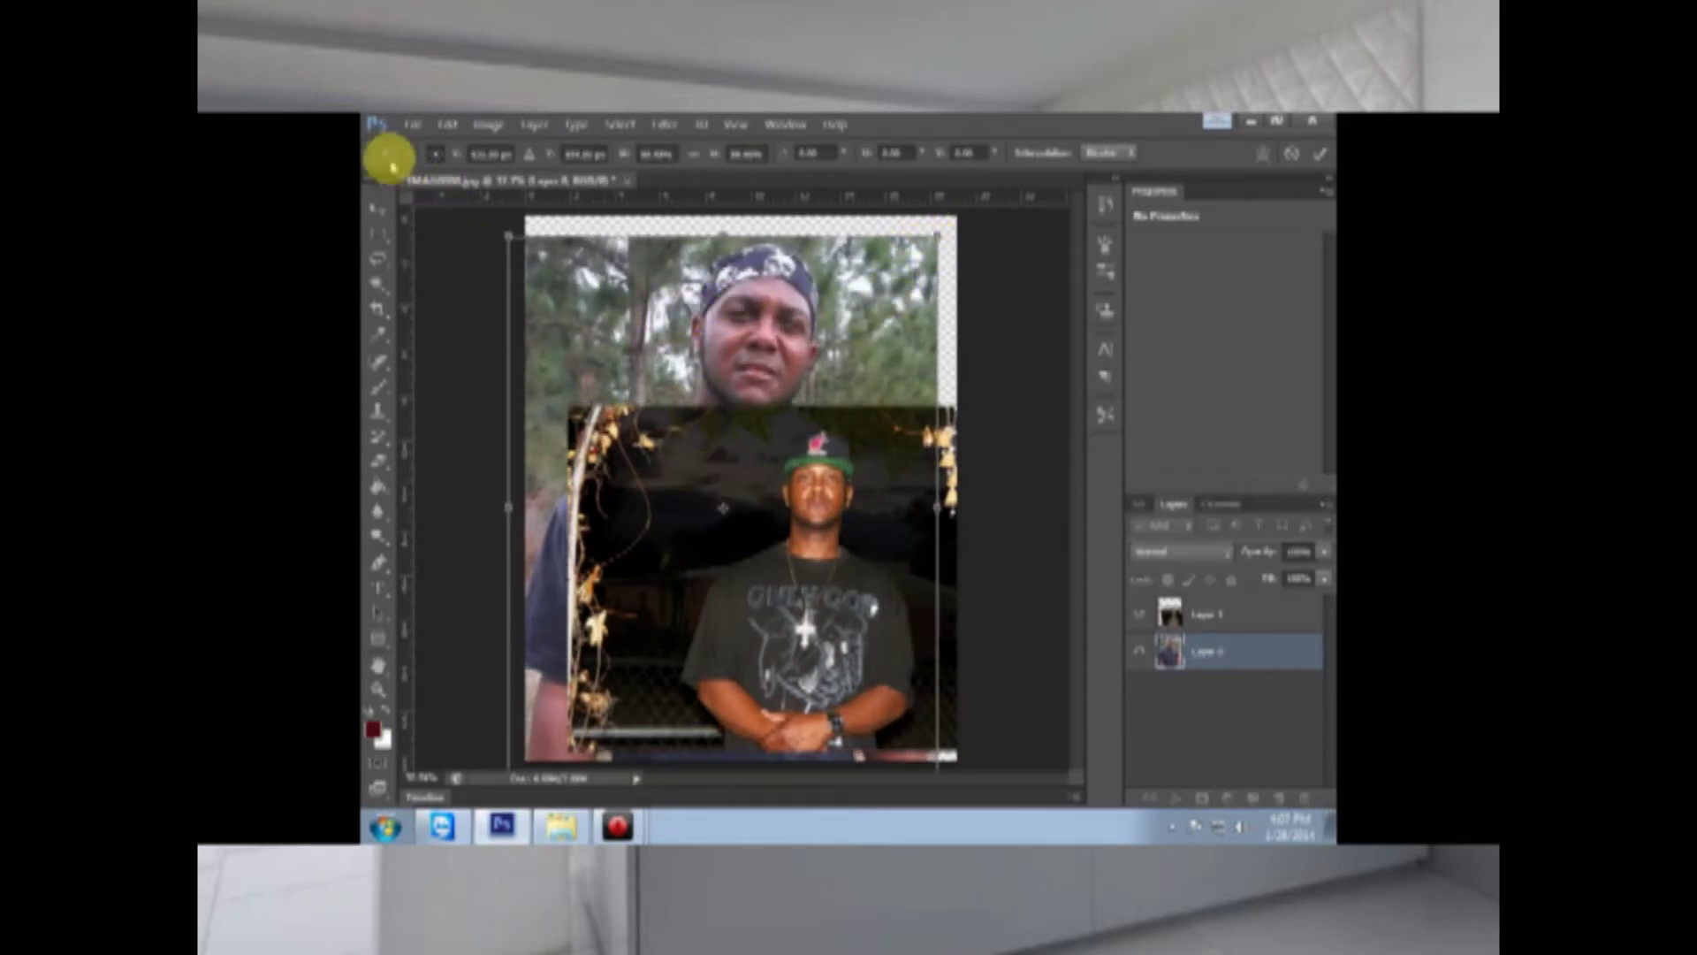
pyautogui.click(375, 211)
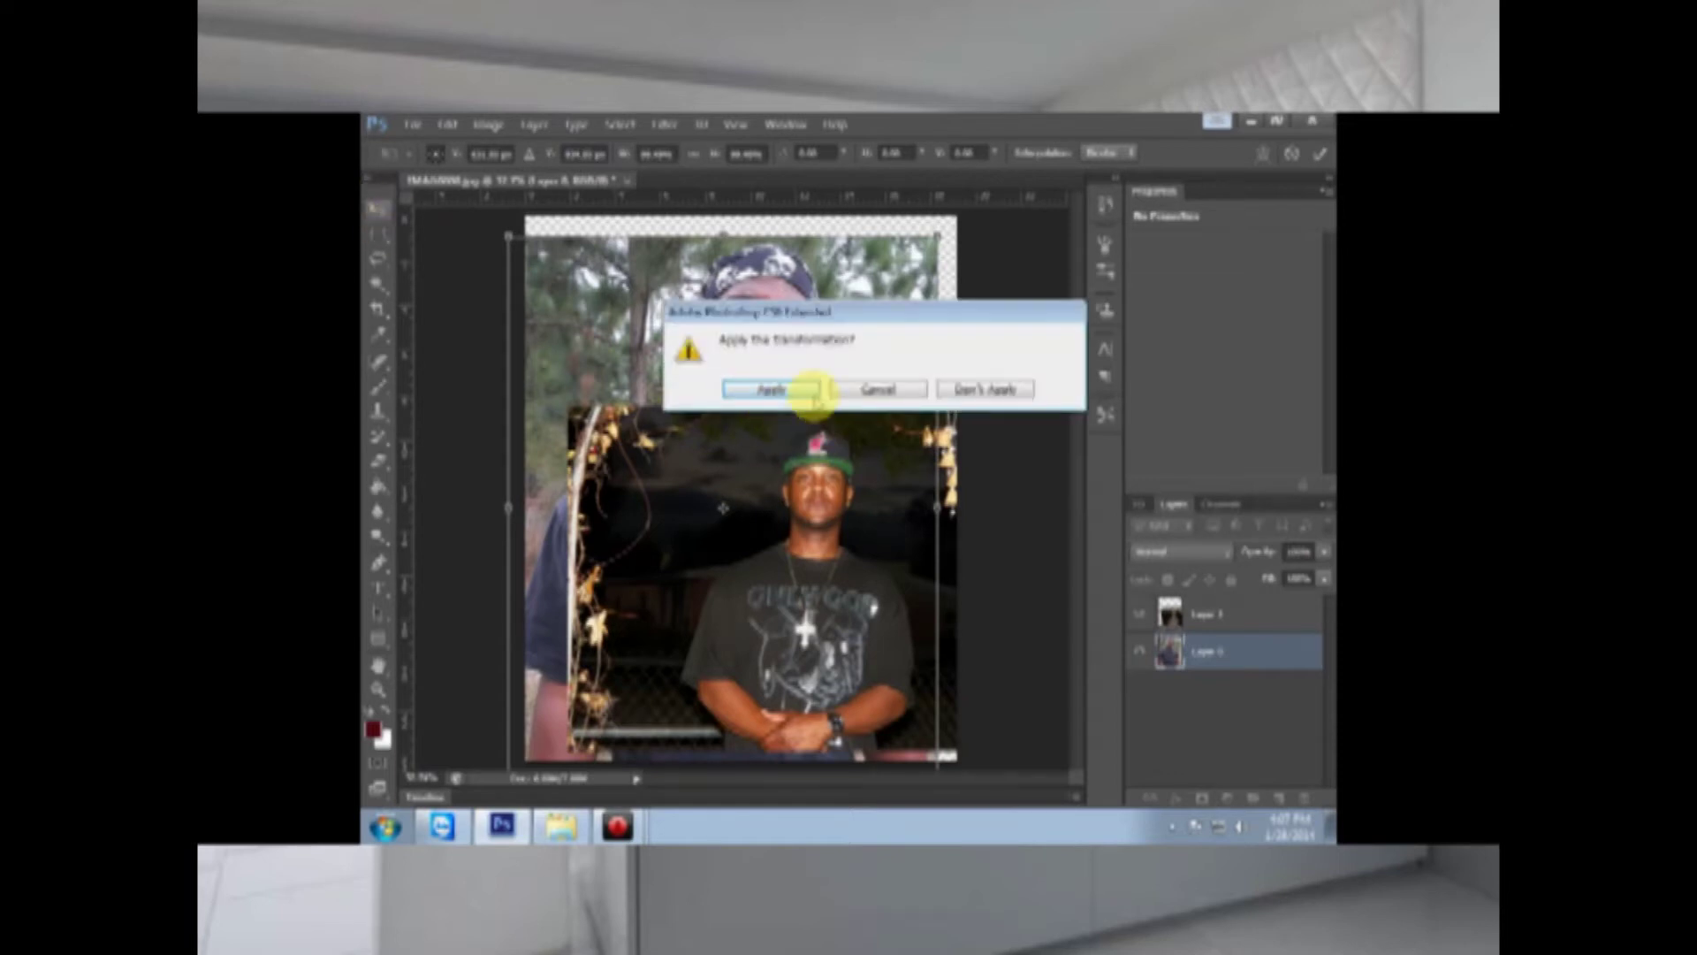
pyautogui.click(777, 388)
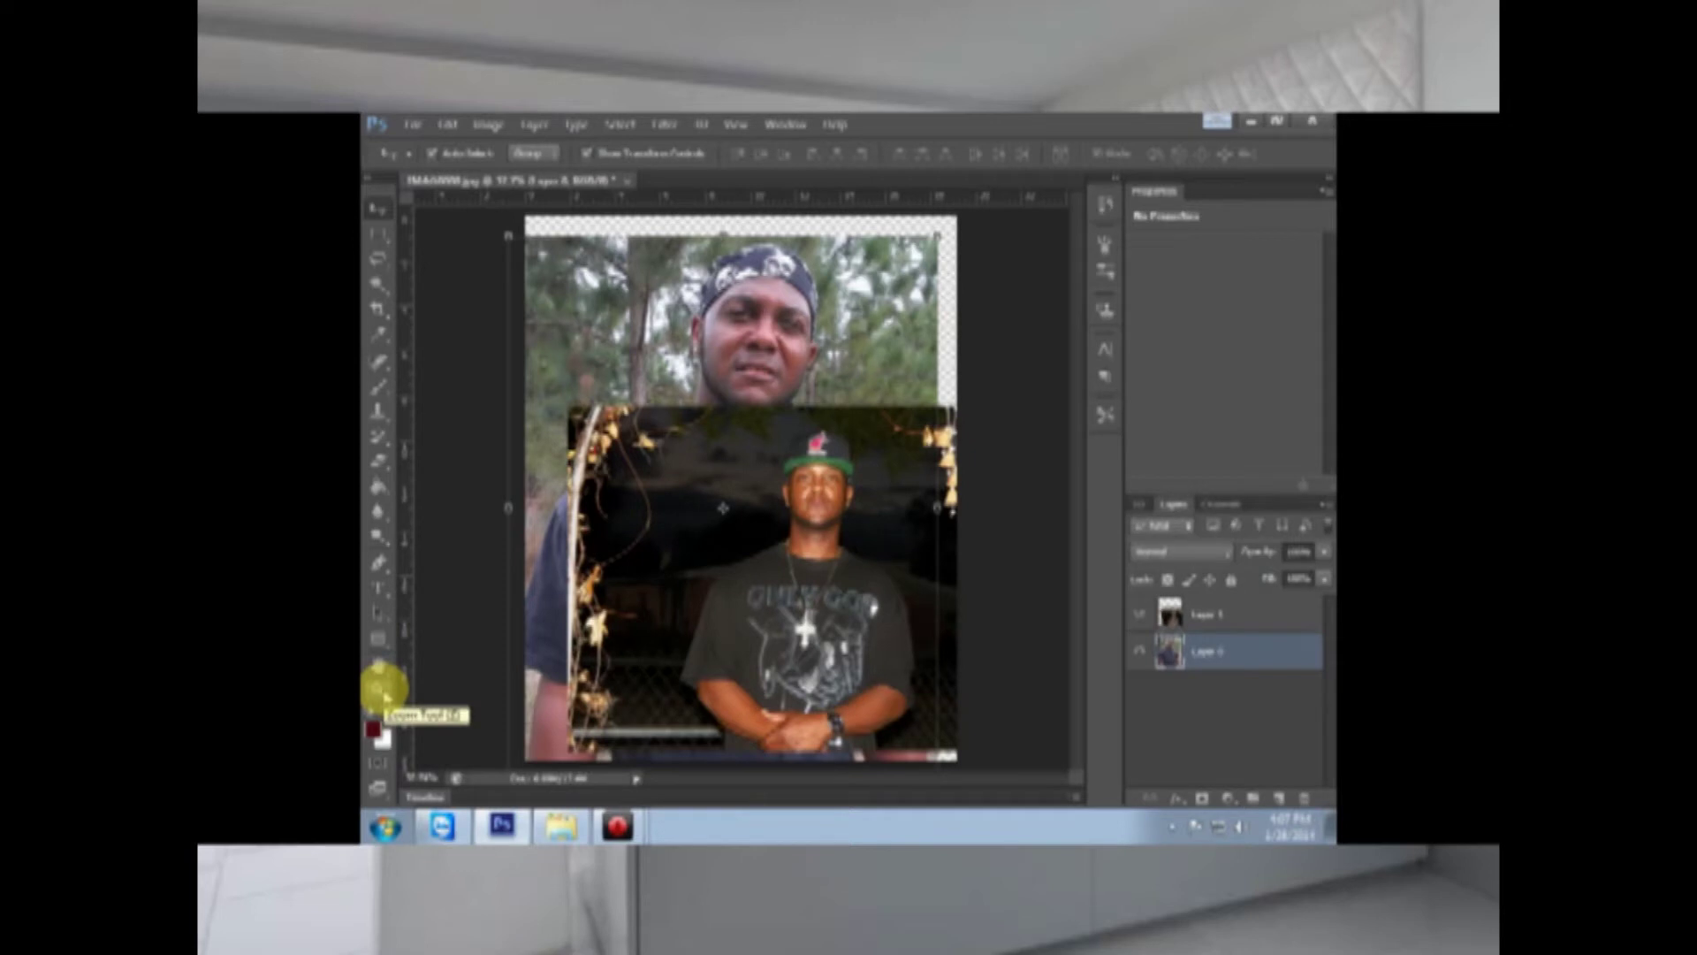
# Step: Inspect the face in the forest photo at higher magnification with Scrubby Zoom on and off, and return to the full image
pyautogui.click(382, 690)
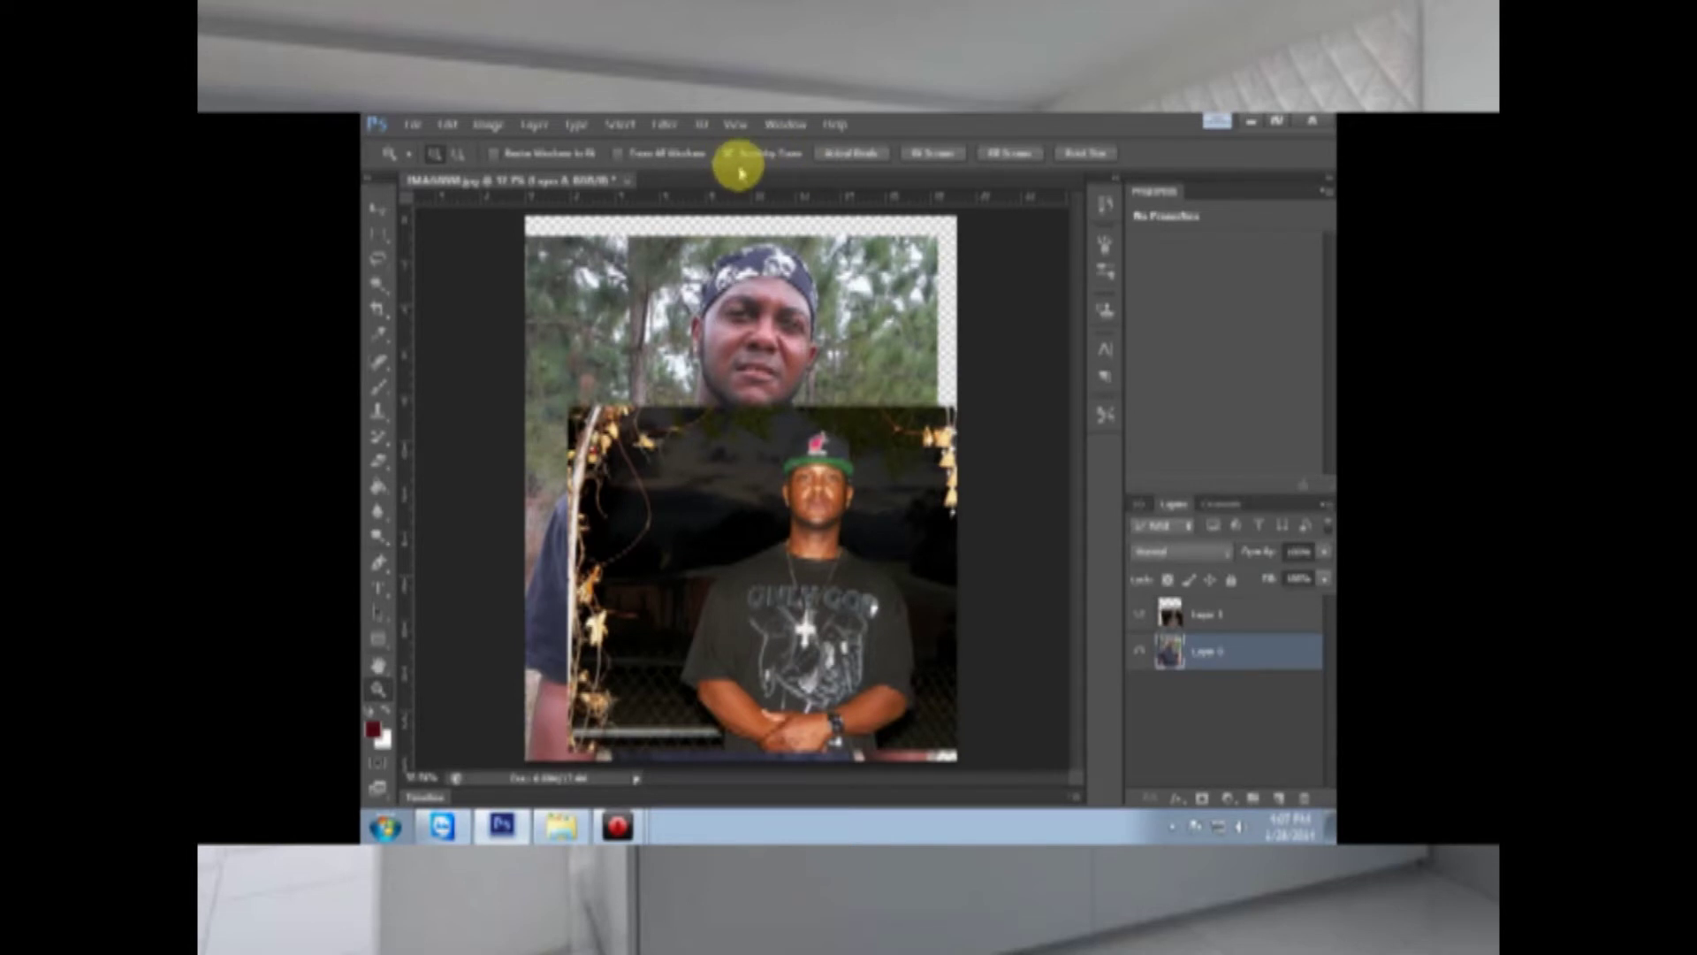
pyautogui.moveTo(701, 273)
pyautogui.mouseDown()
pyautogui.moveTo(769, 348)
pyautogui.moveTo(802, 442)
pyautogui.moveTo(674, 266)
pyautogui.moveTo(840, 538)
pyautogui.moveTo(701, 250)
pyautogui.mouseUp()
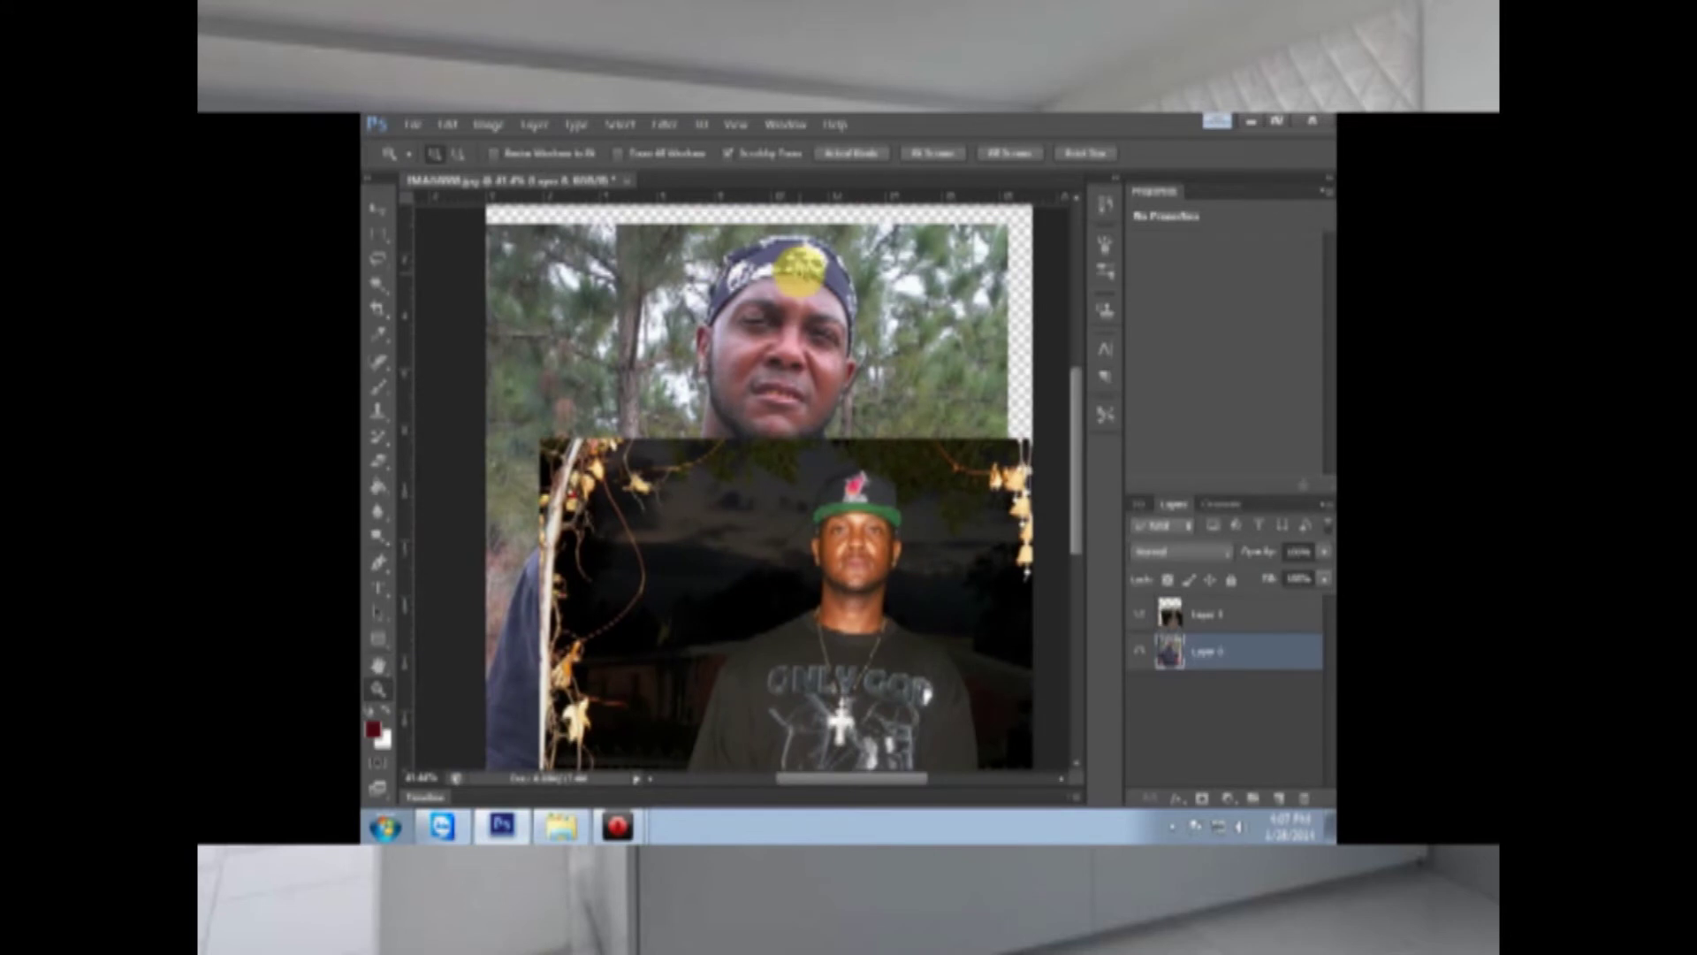
pyautogui.click(730, 155)
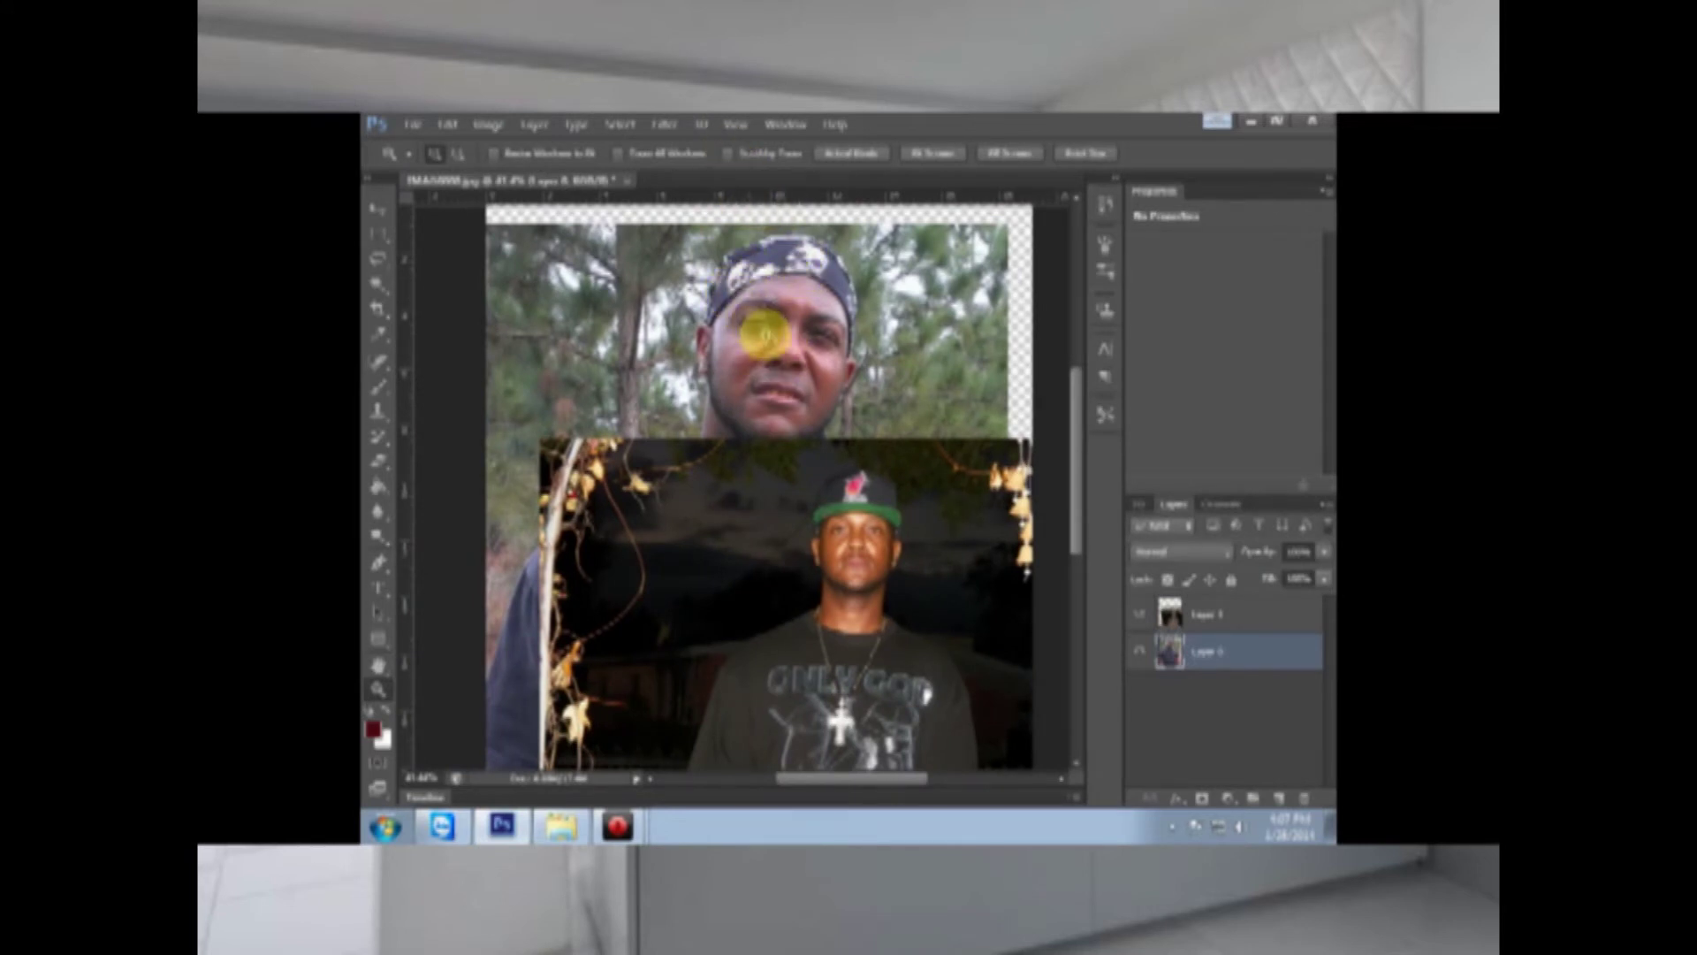
pyautogui.click(794, 349)
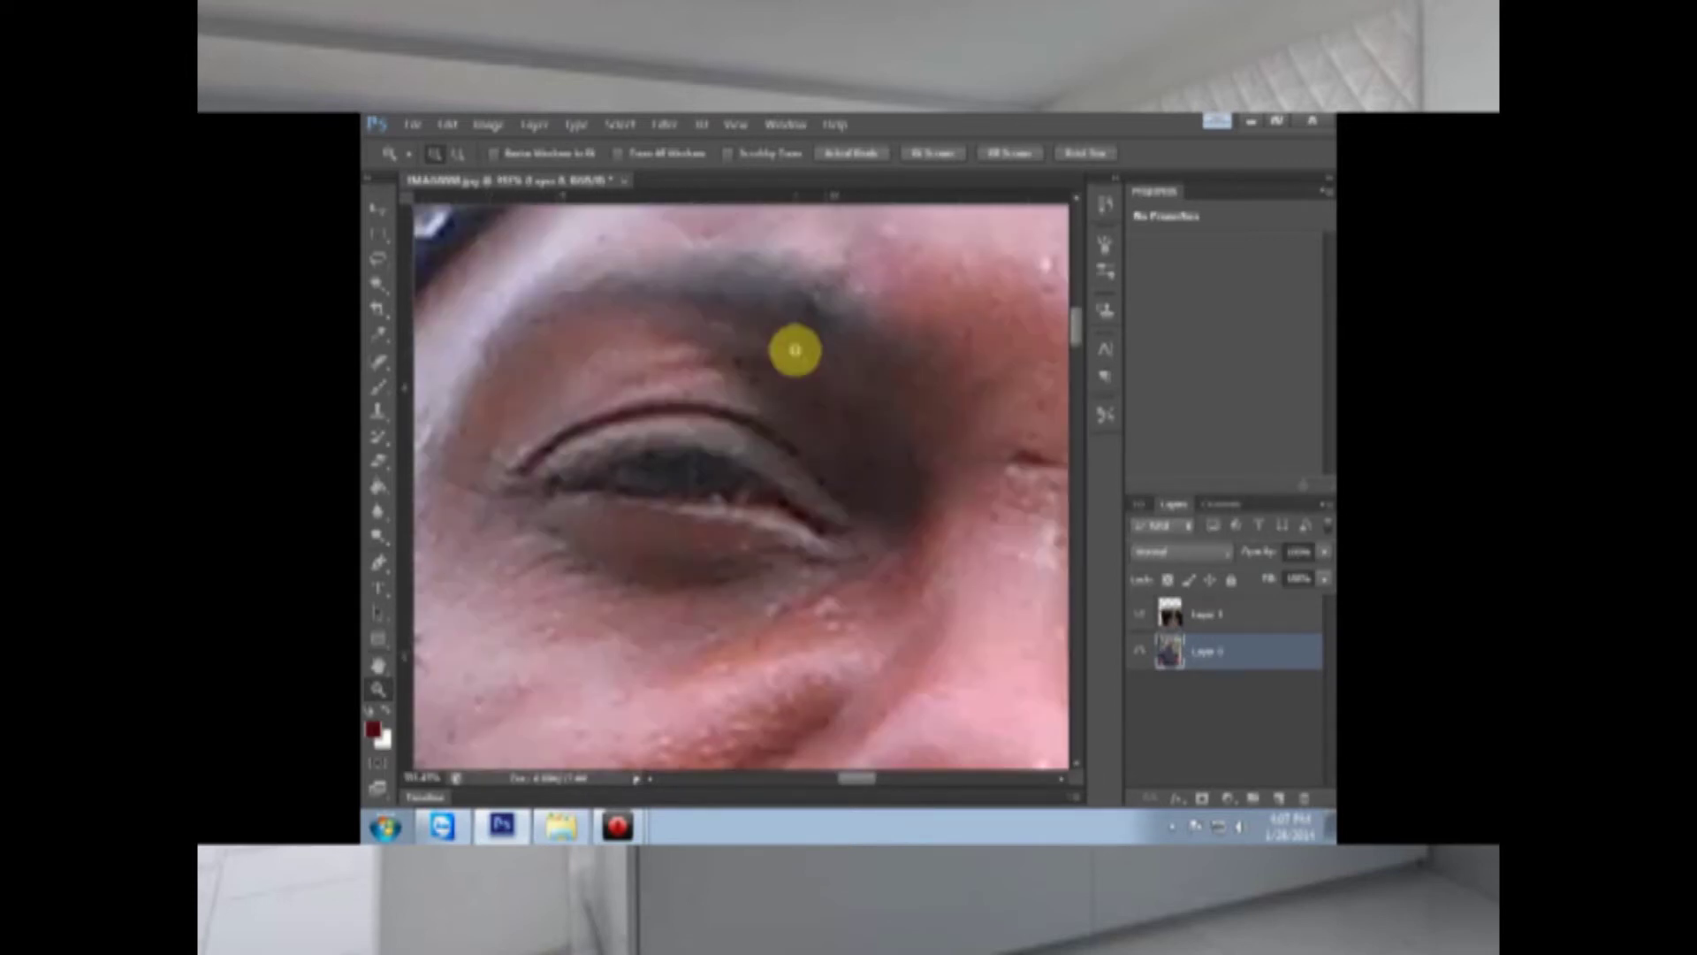
pyautogui.rightClick(797, 357)
pyautogui.click(818, 365)
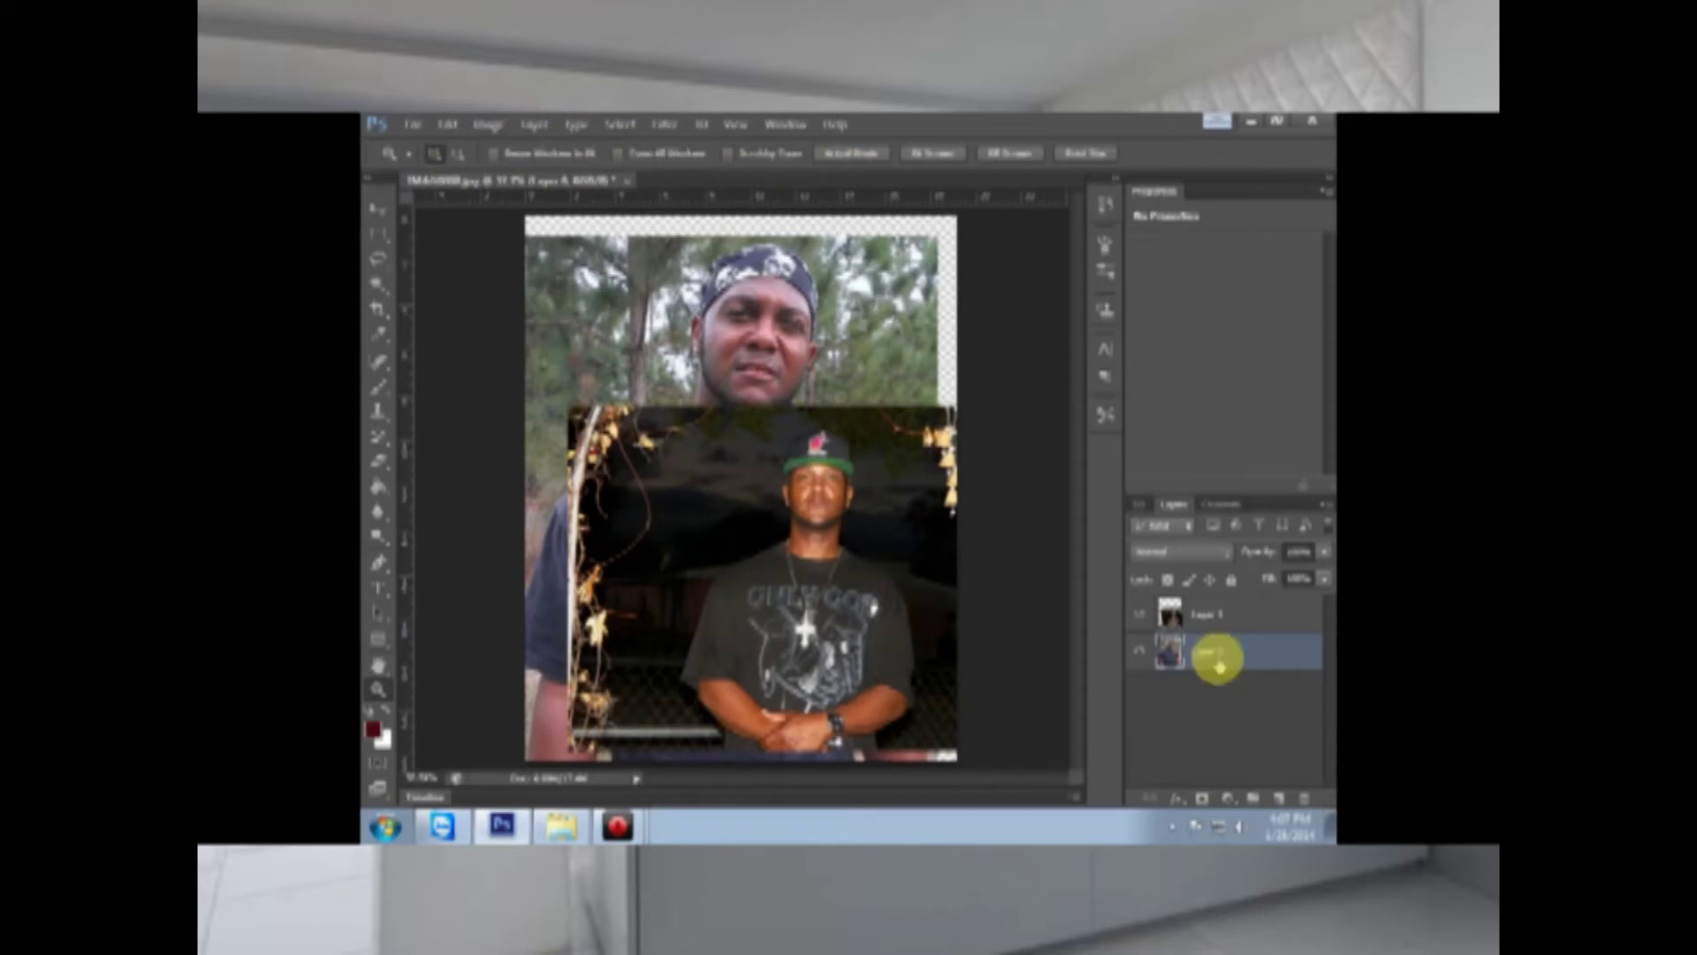
# Step: Revert the IMAG0008 document to its last saved version
pyautogui.click(410, 125)
pyautogui.click(449, 408)
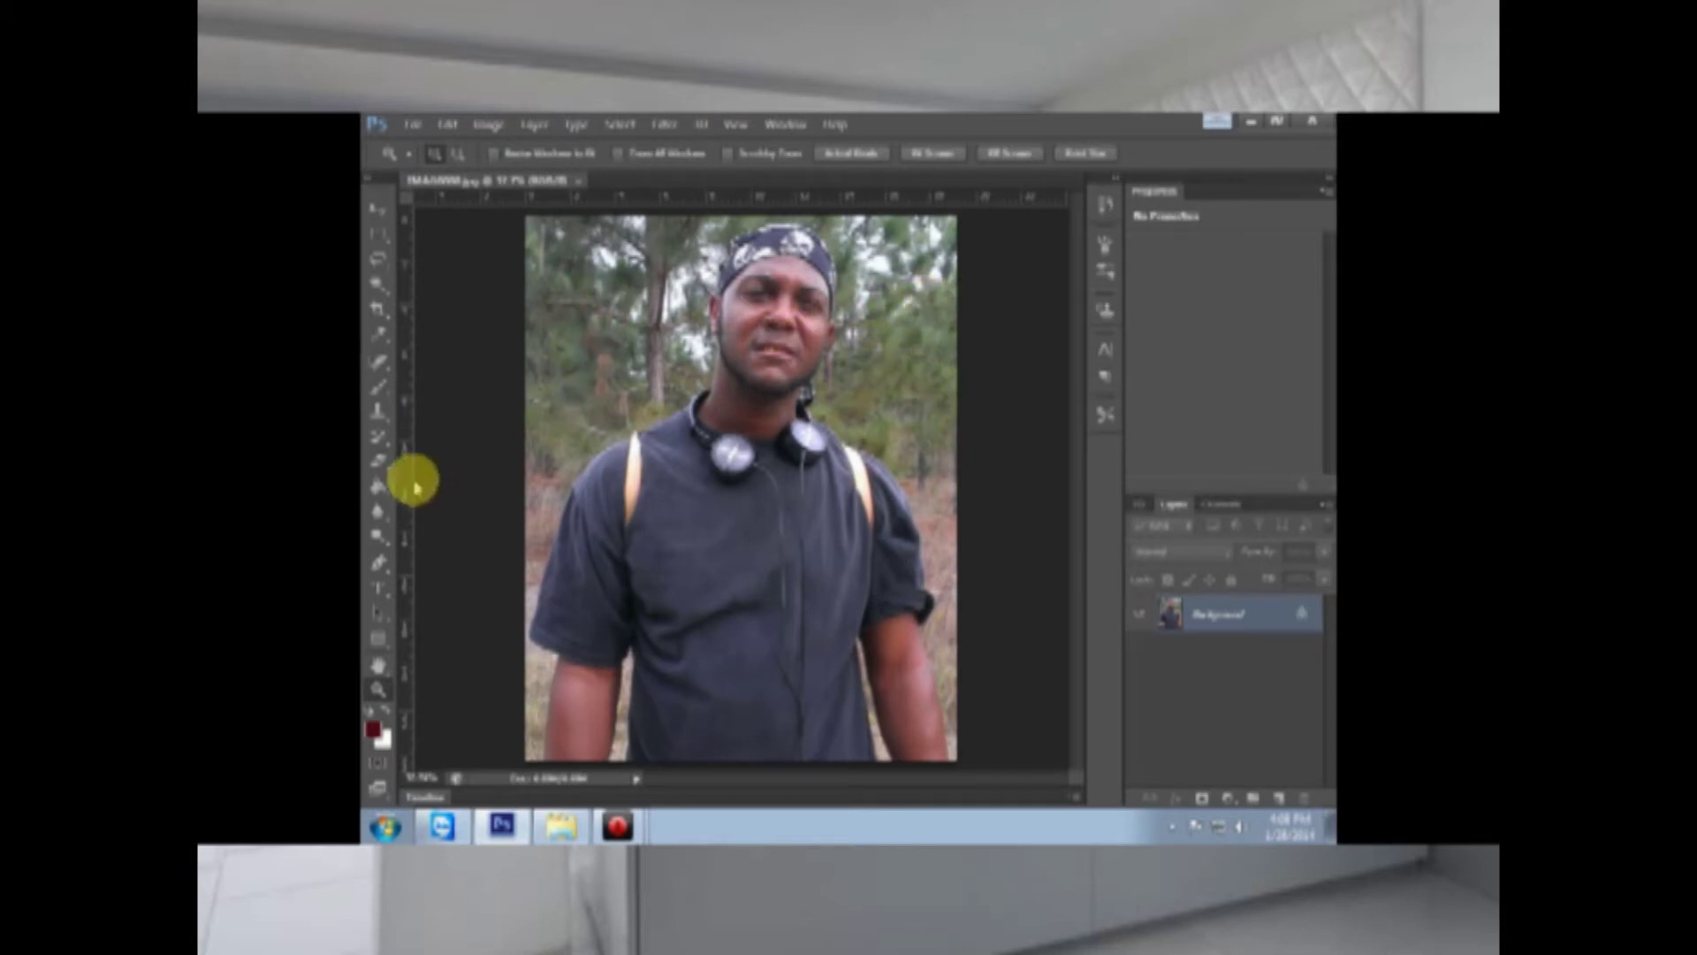
# Step: Open the 100_0878 green-screen photo of the seated man in sunglasses from its folder on the external drive
pyautogui.click(383, 461)
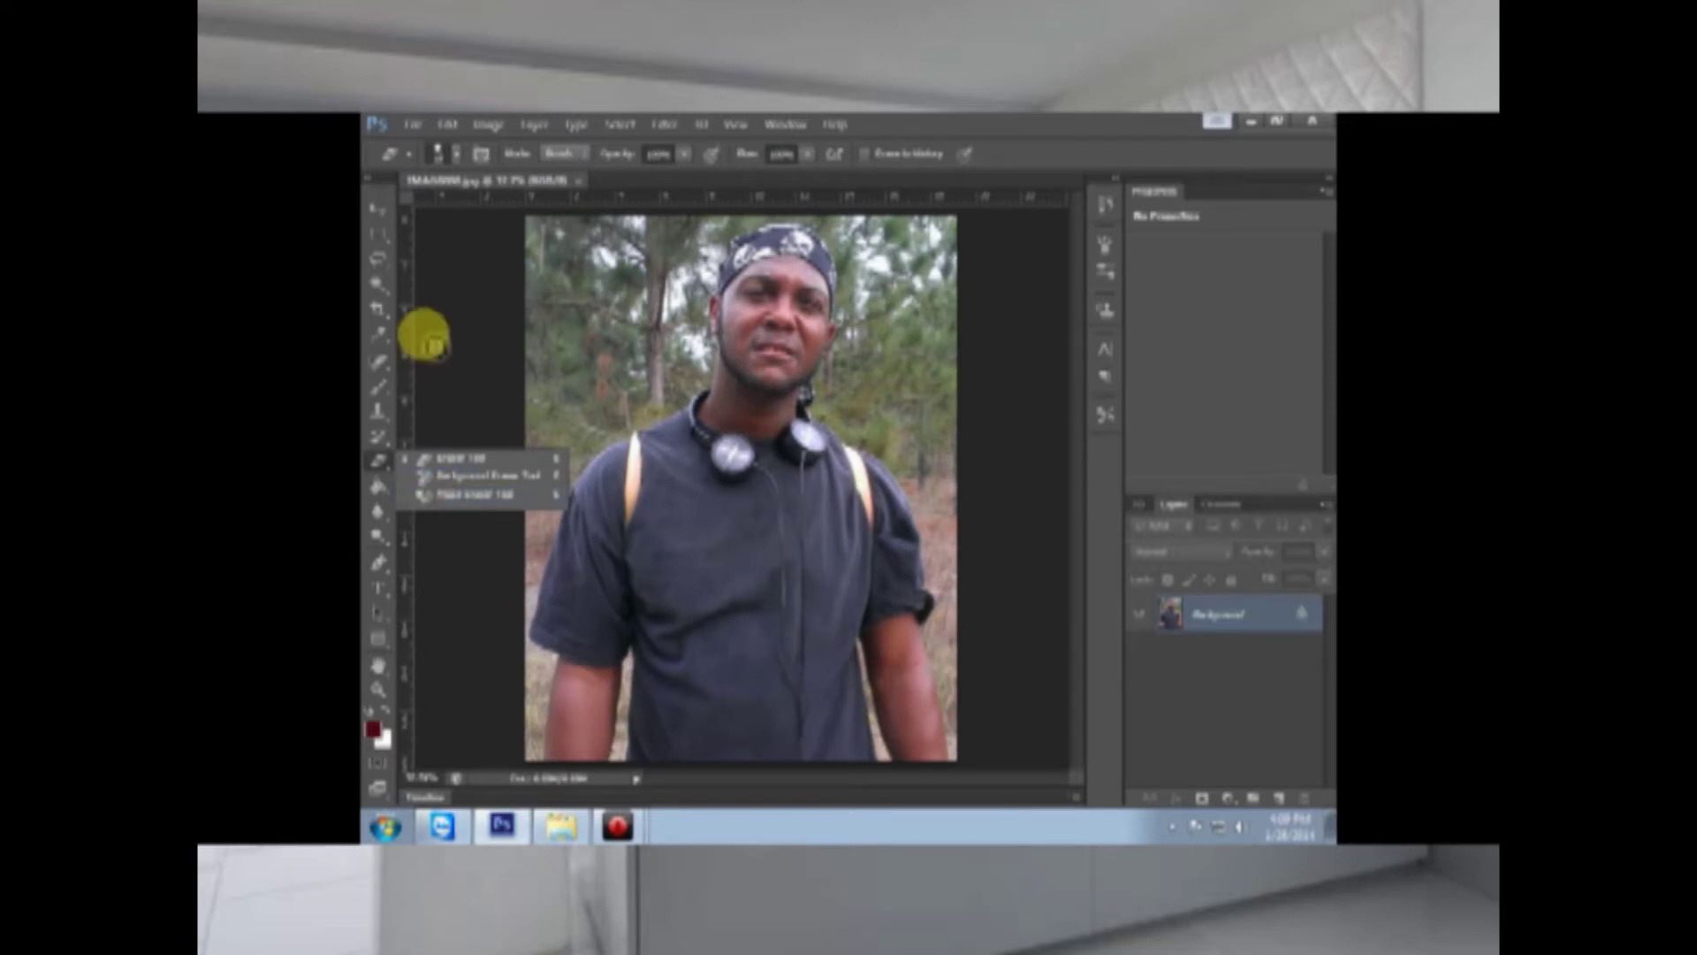
pyautogui.click(414, 125)
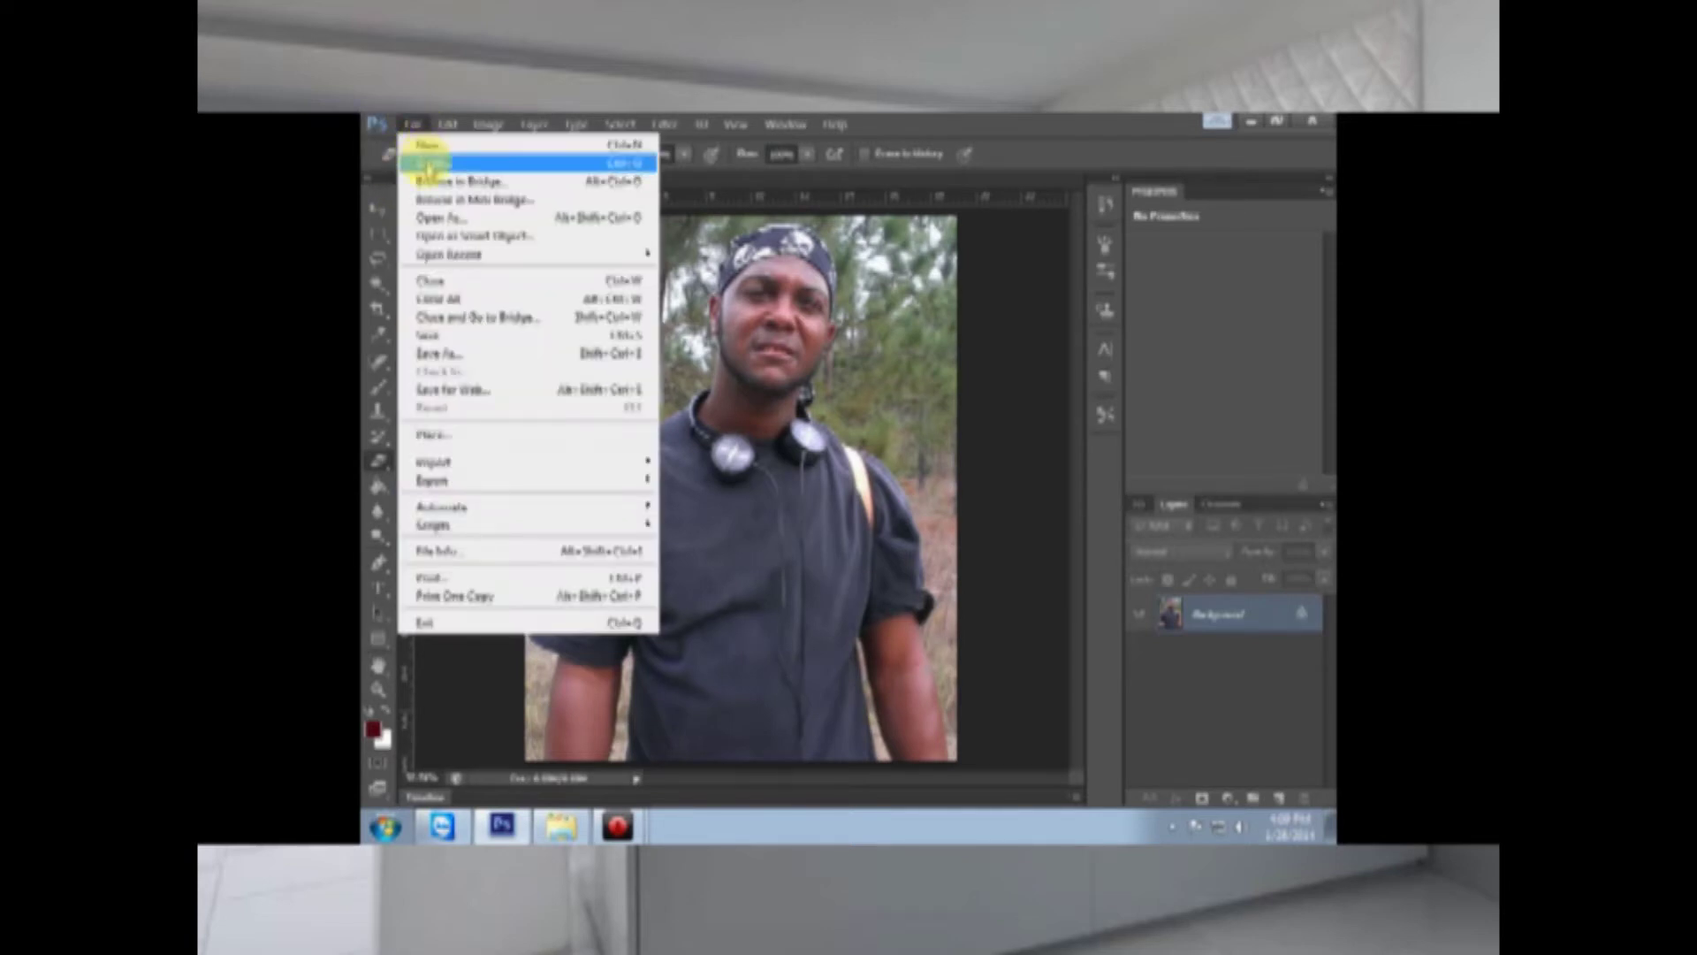
pyautogui.click(431, 163)
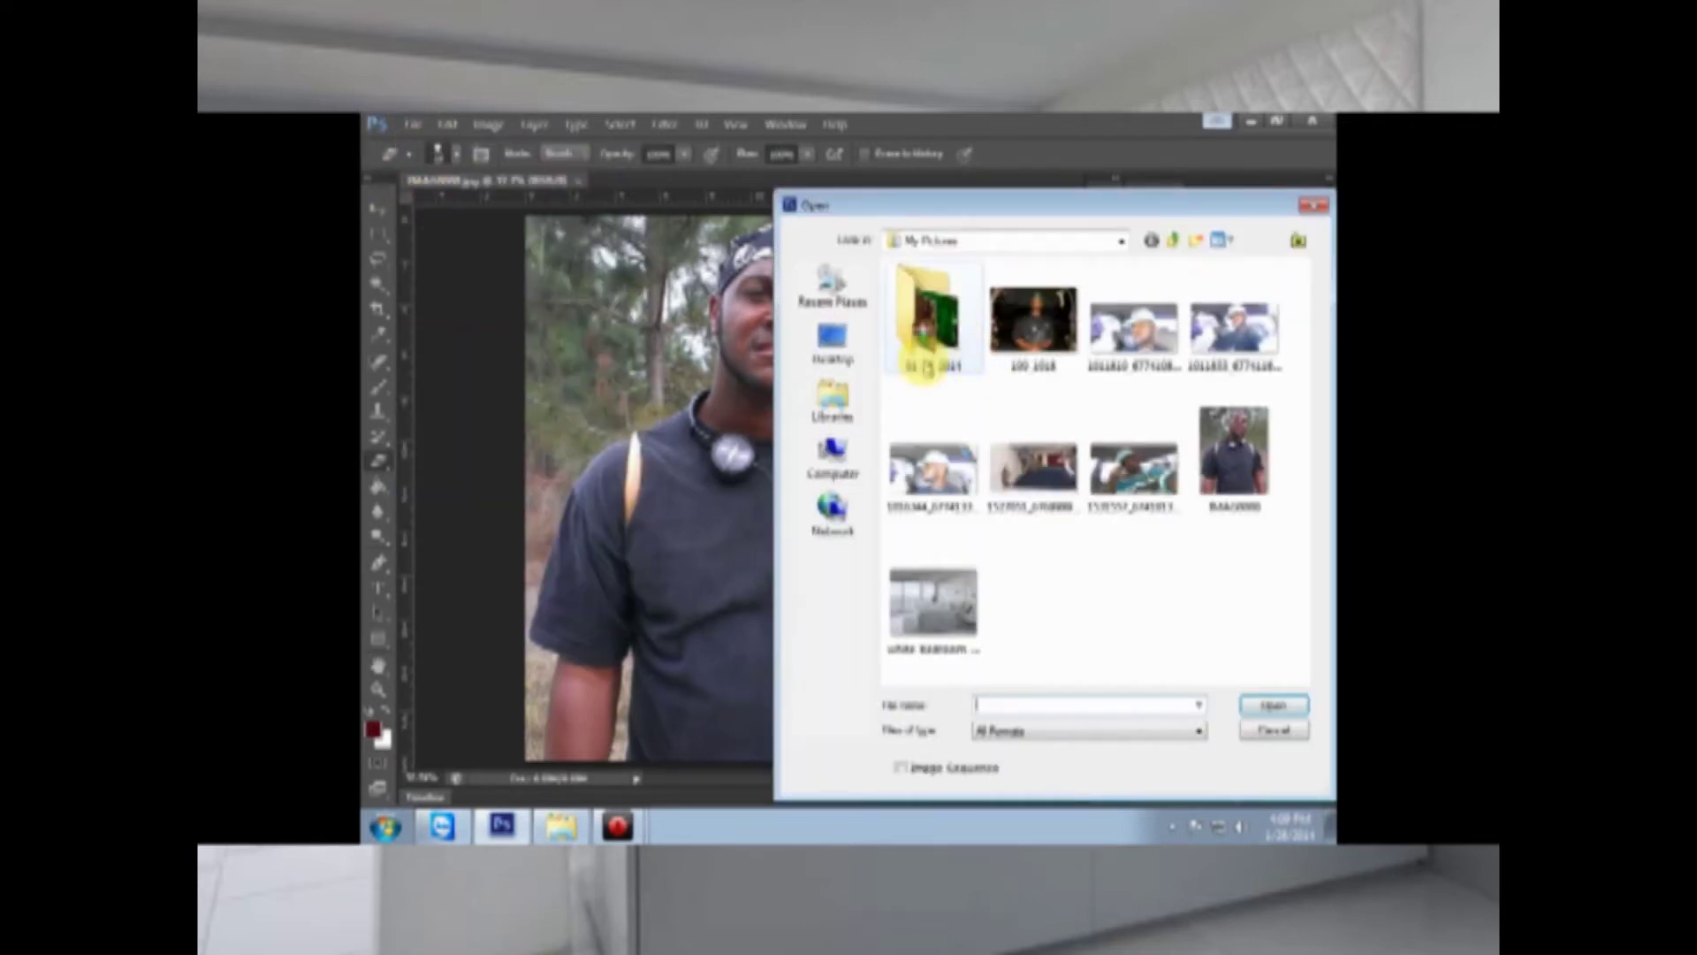
pyautogui.click(840, 456)
pyautogui.doubleClick(963, 420)
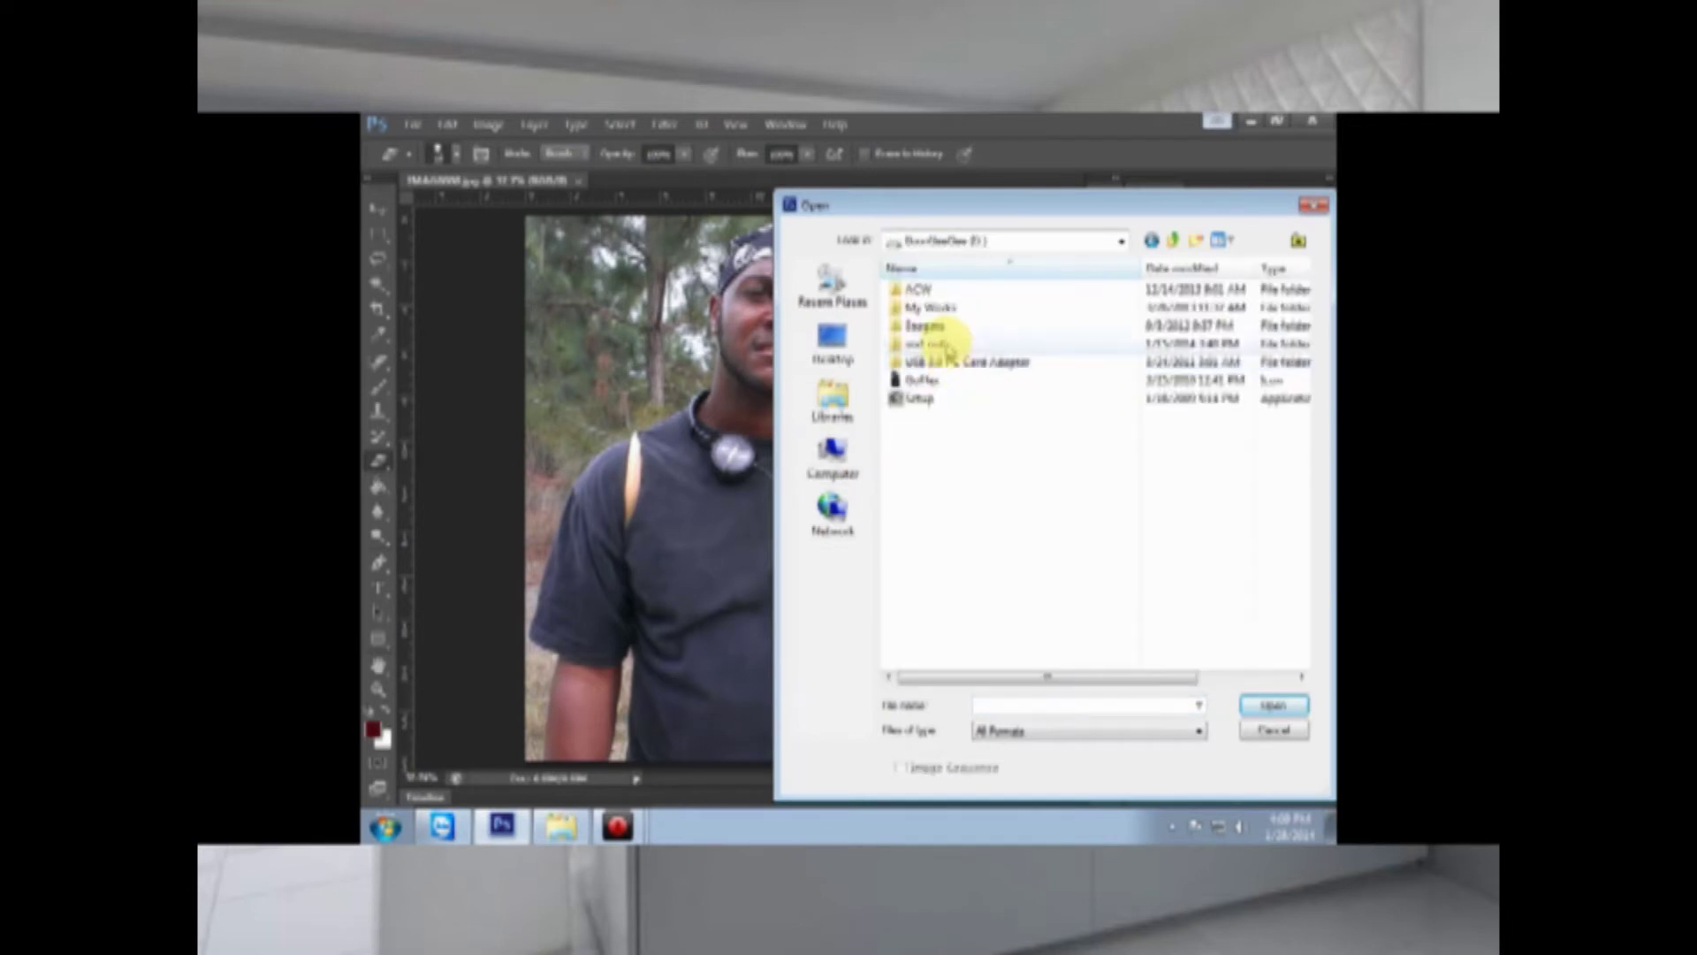
pyautogui.doubleClick(918, 289)
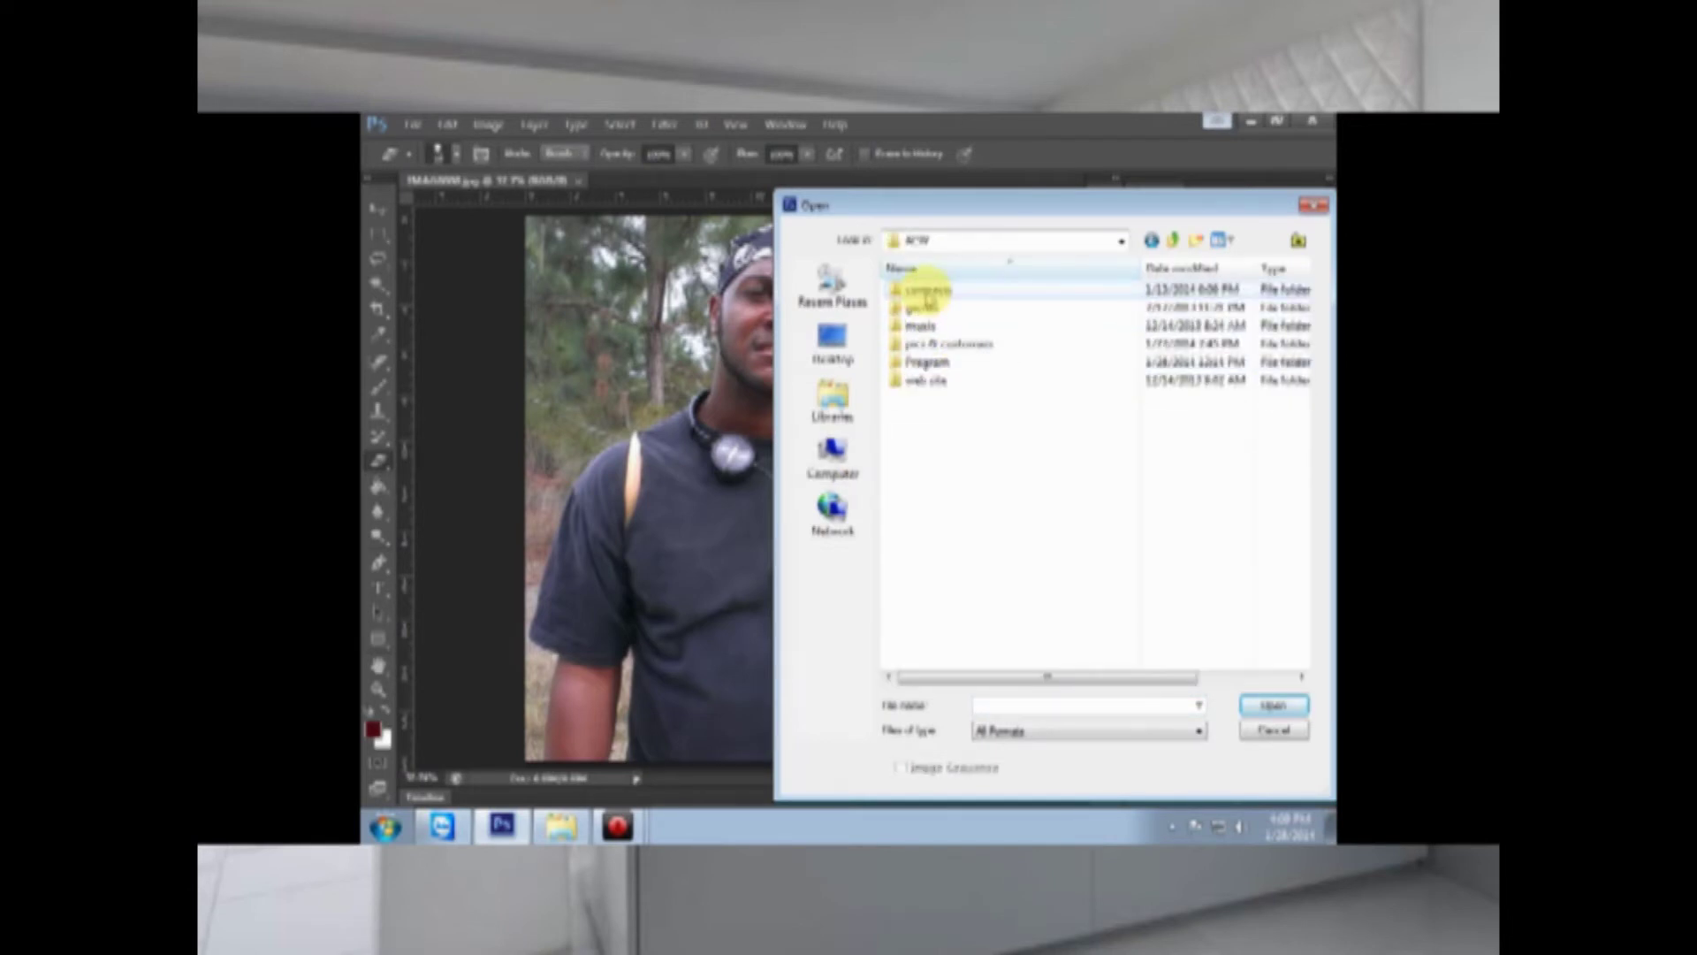
pyautogui.doubleClick(927, 363)
pyautogui.doubleClick(927, 308)
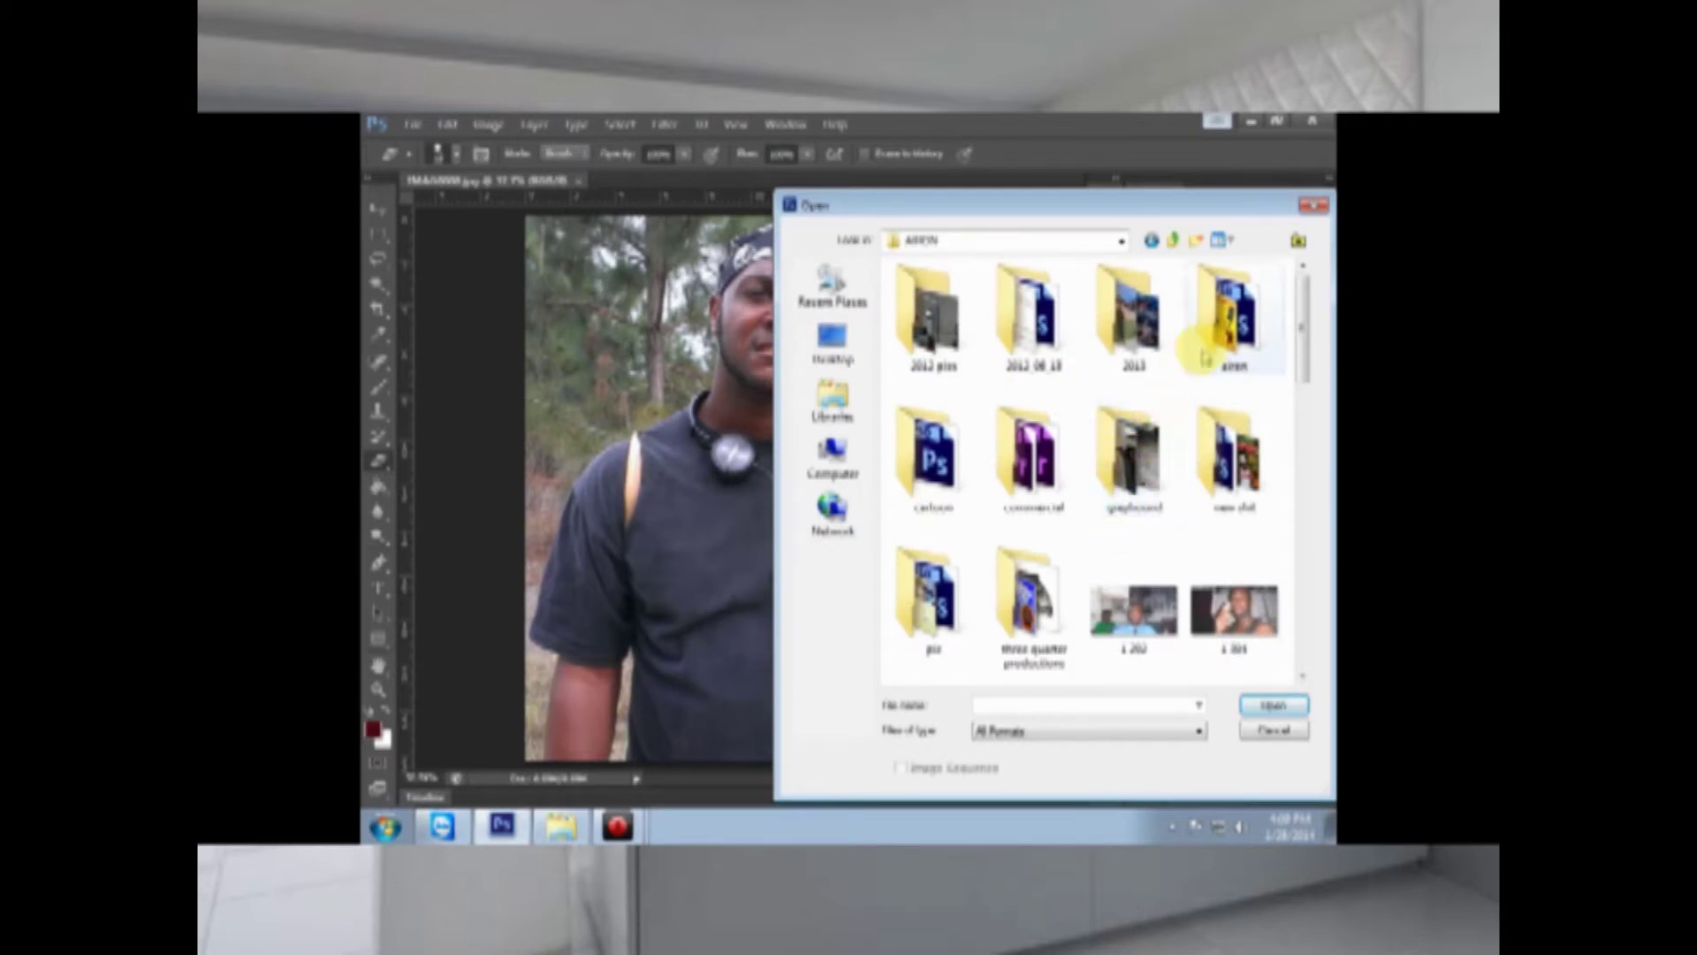
pyautogui.doubleClick(1215, 323)
pyautogui.doubleClick(929, 314)
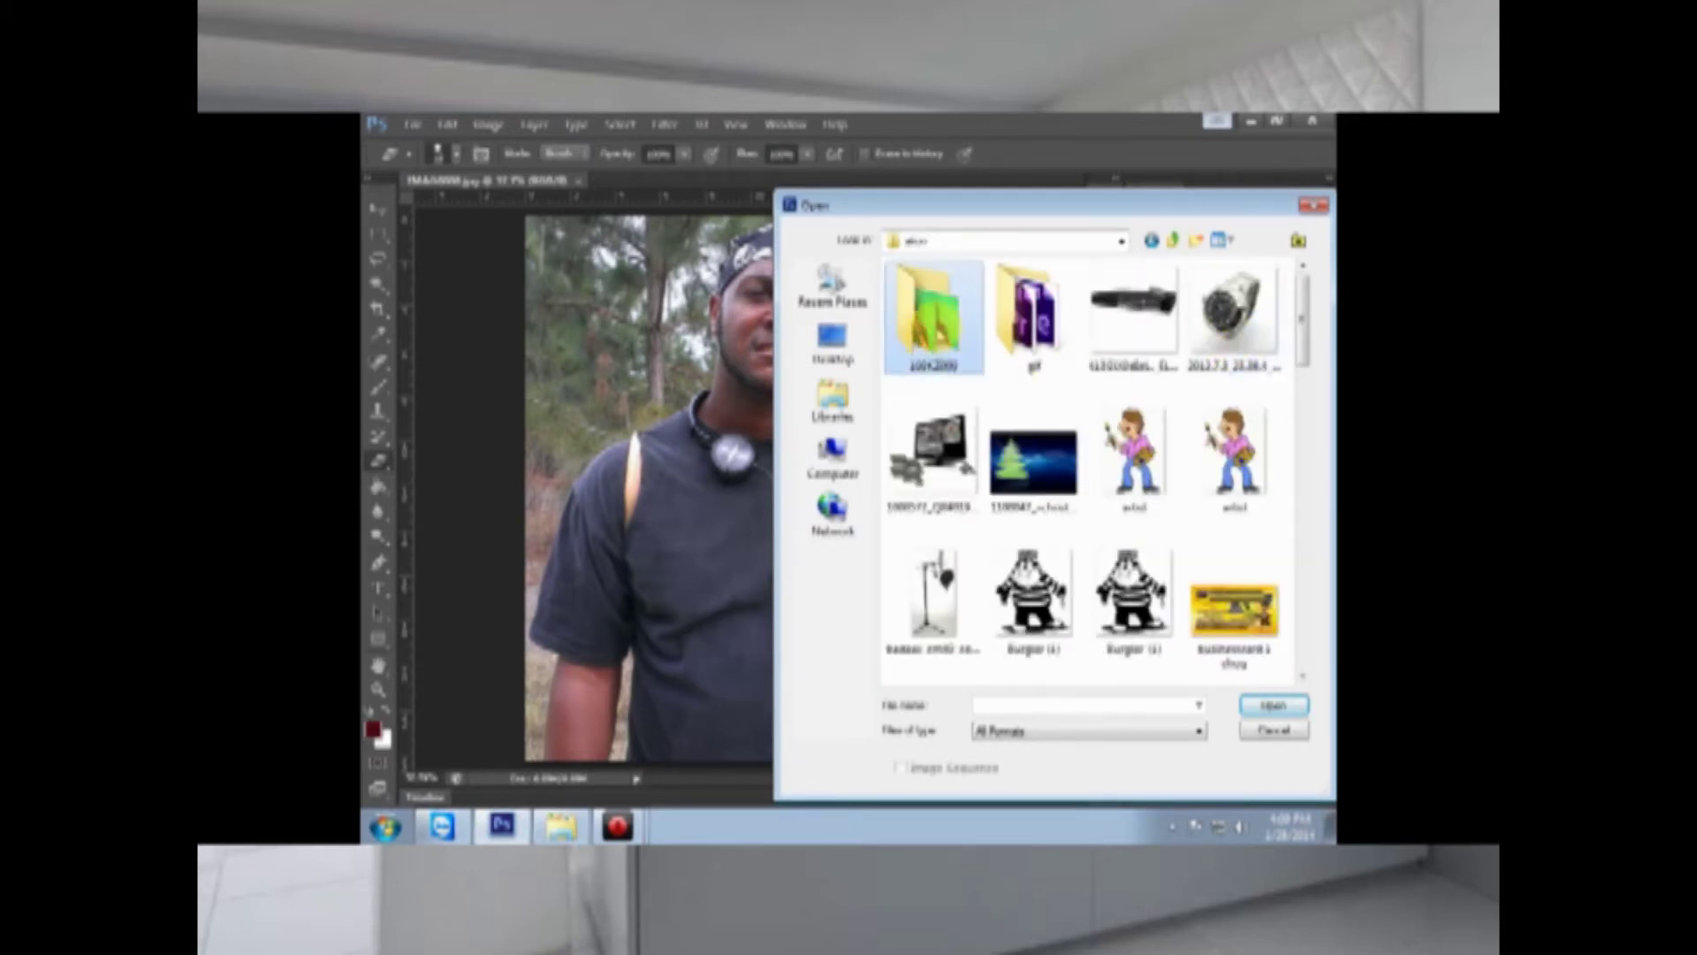
pyautogui.scroll(-5, 1123, 486)
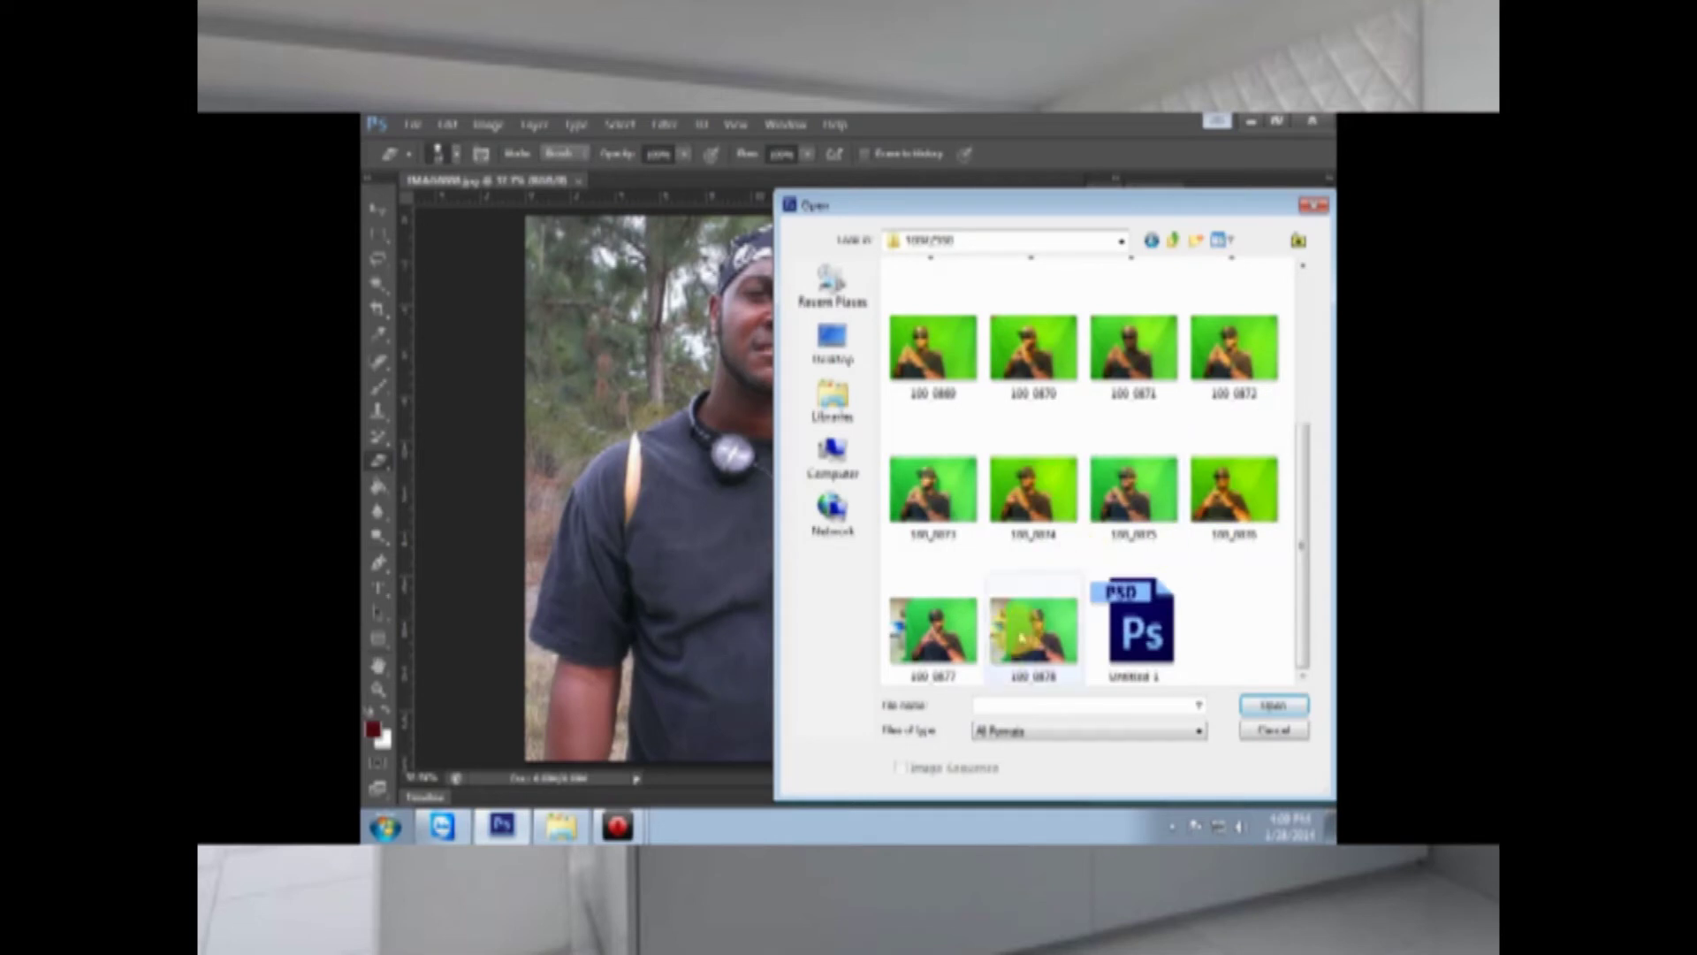
pyautogui.click(1033, 630)
pyautogui.doubleClick(1058, 640)
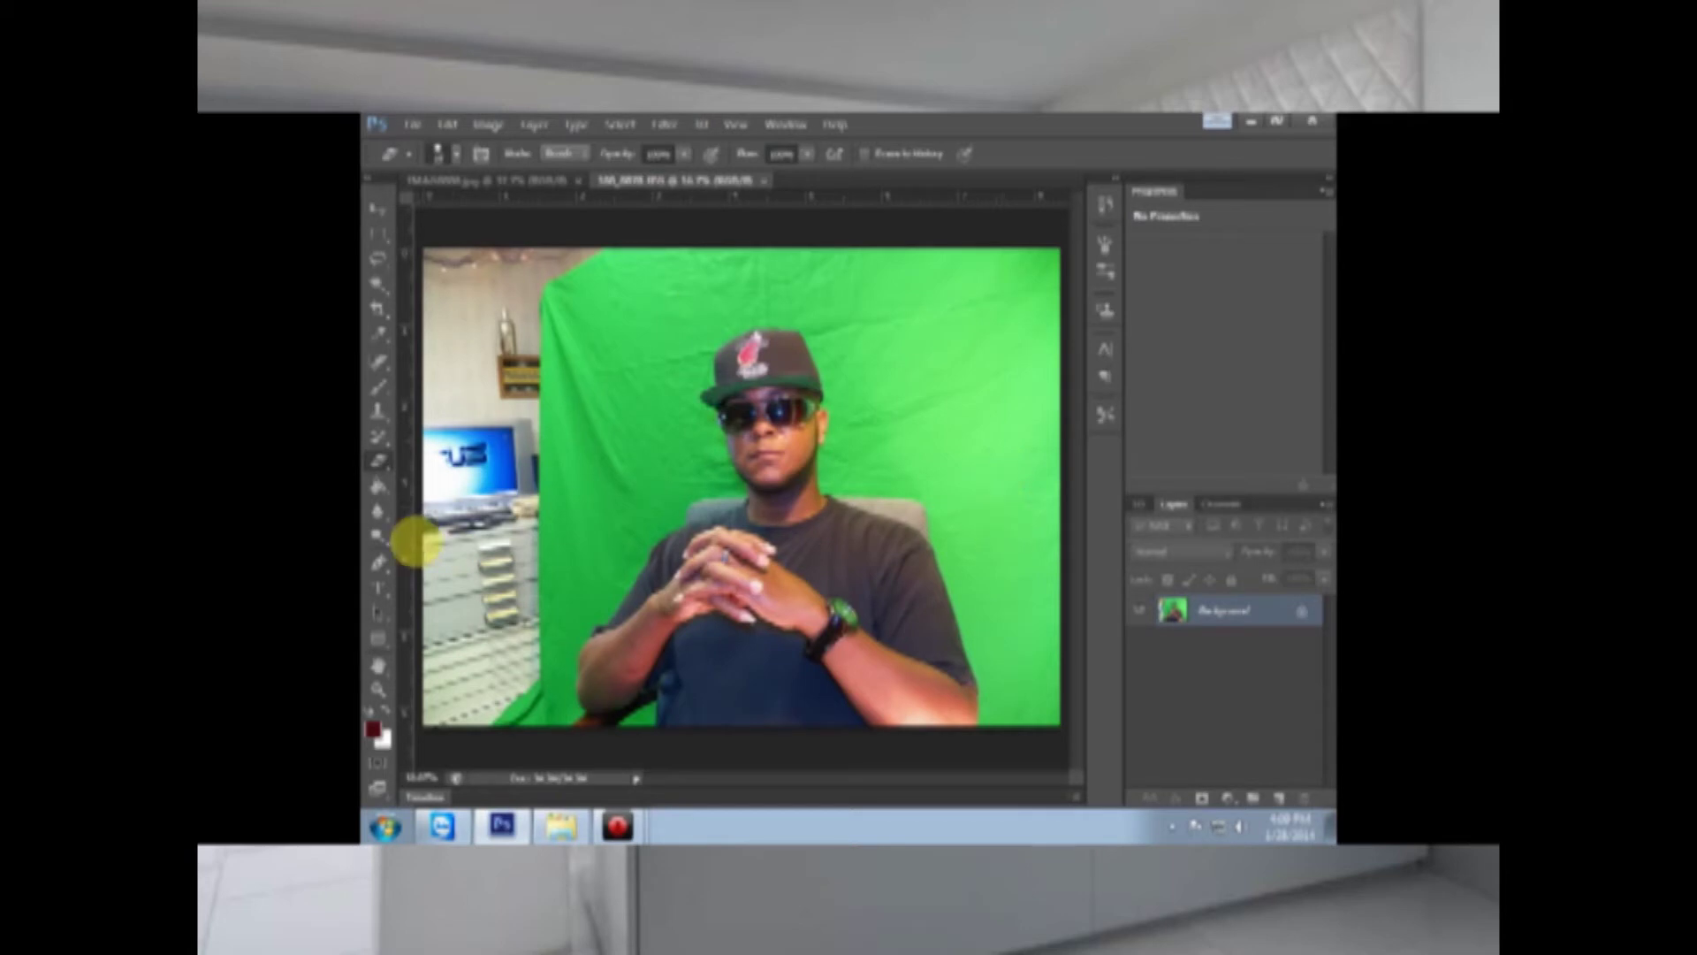
# Step: Try erasing the green backdrop with the Magic Eraser Tool, adjust its tolerance, and step back to the unerased photo
pyautogui.rightClick(382, 460)
pyautogui.click(446, 497)
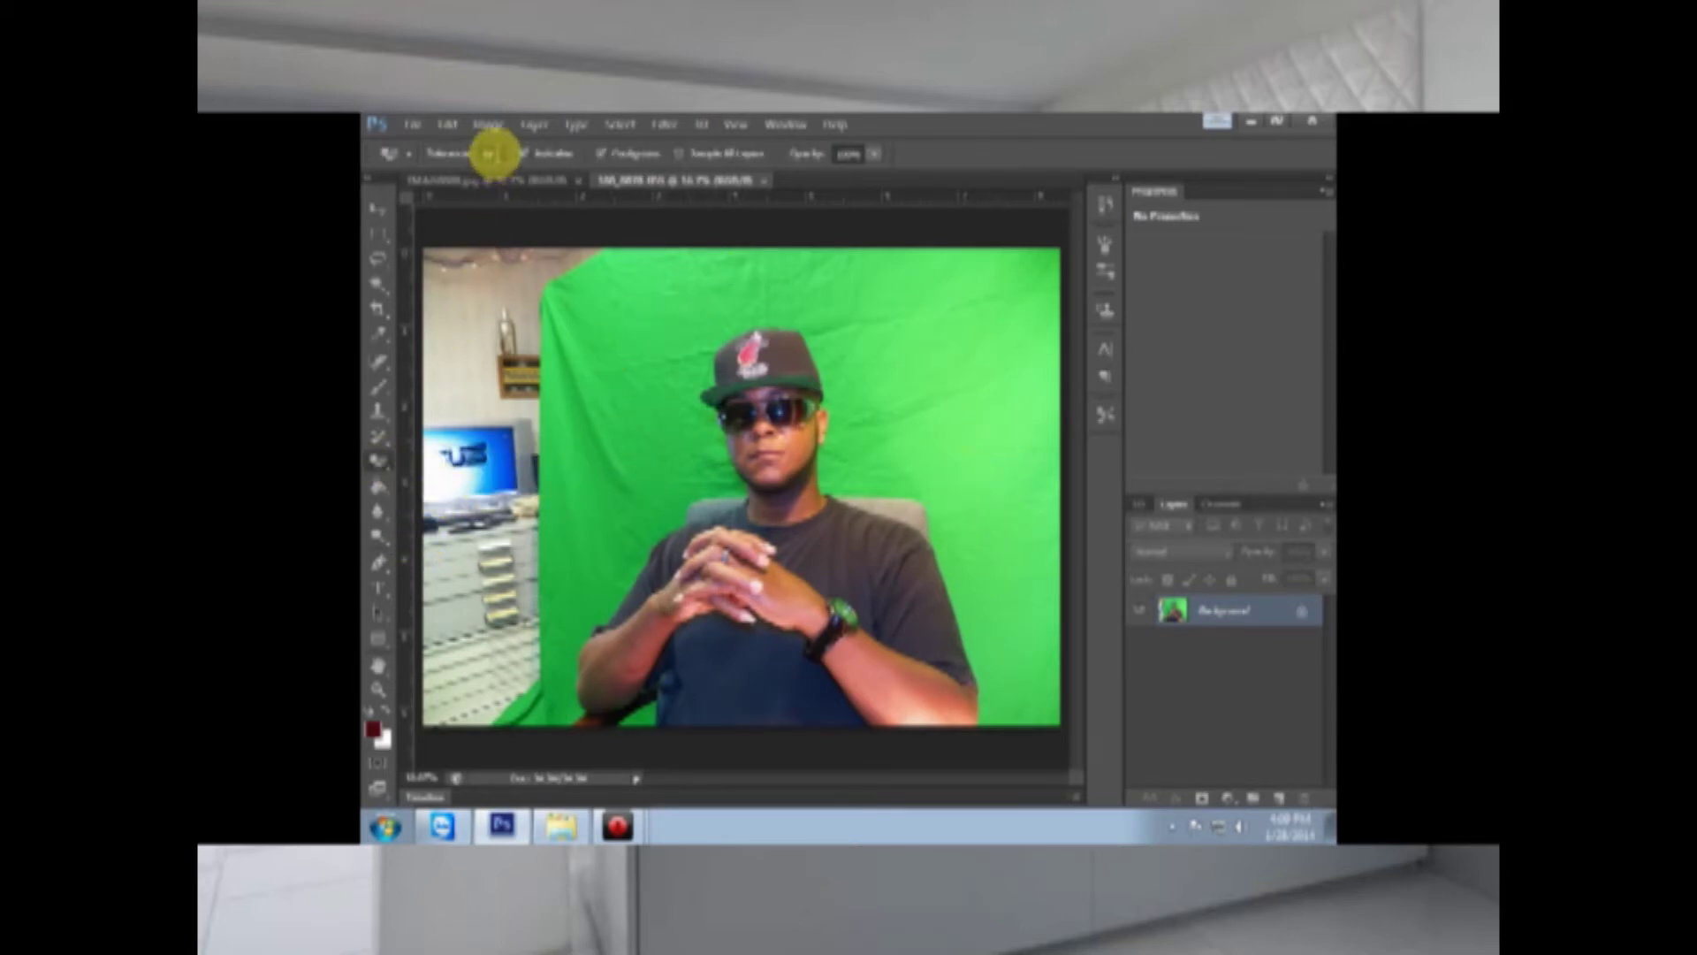
pyautogui.click(666, 345)
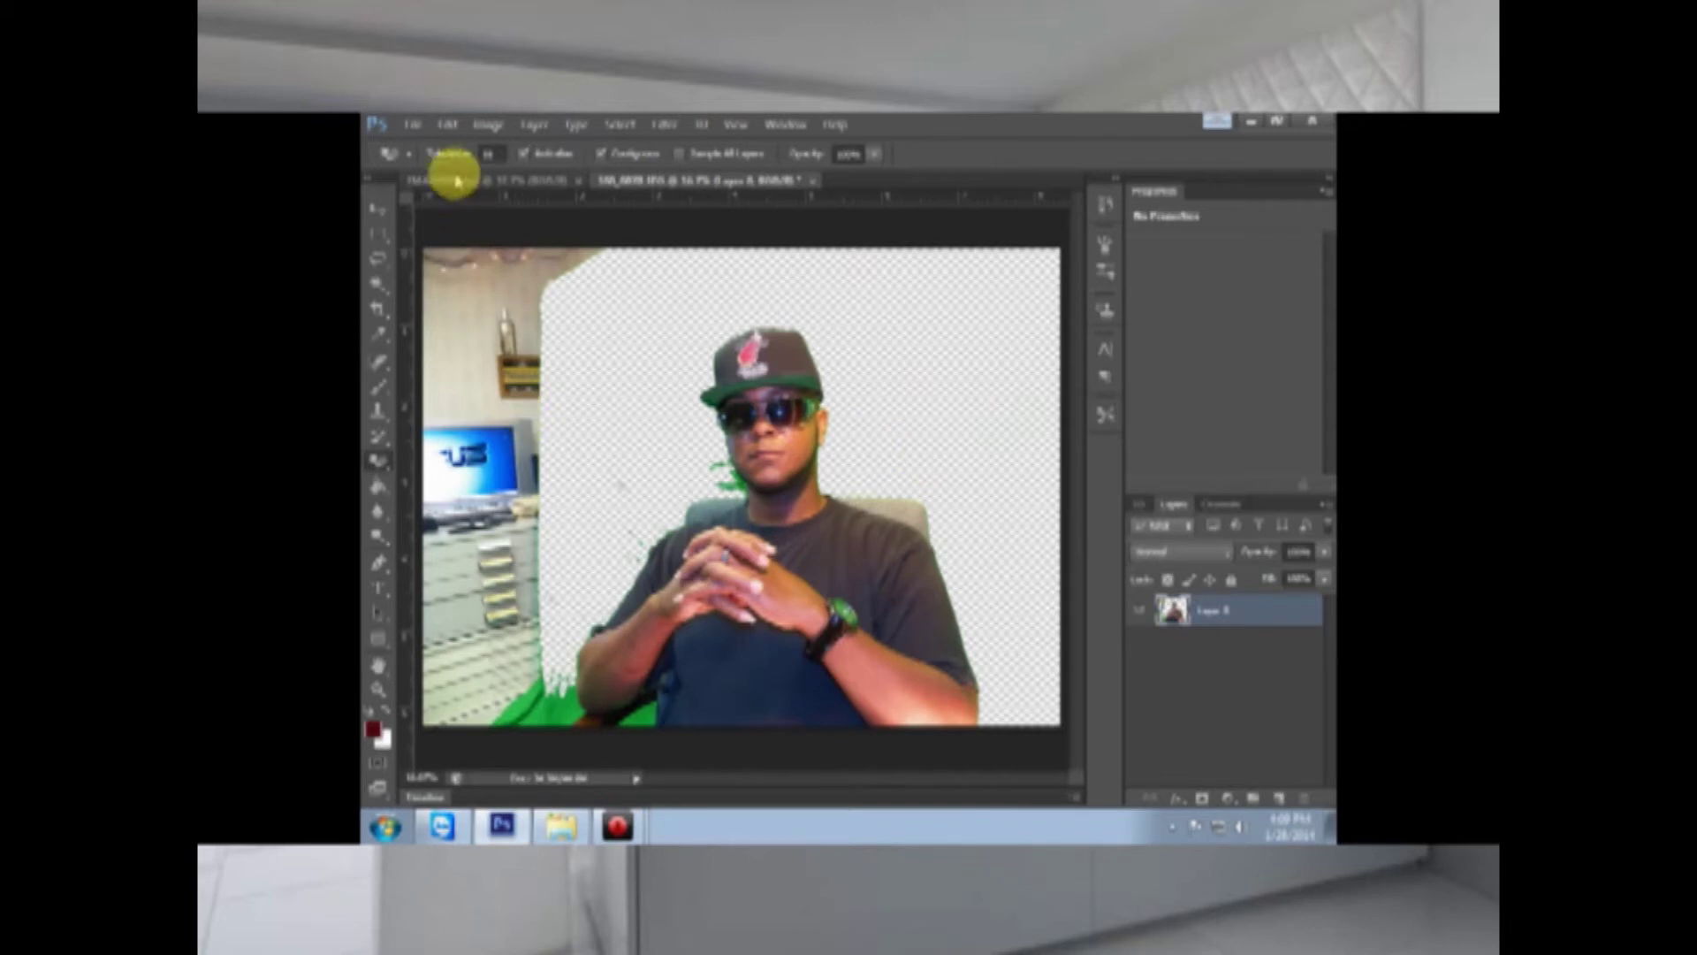
pyautogui.moveTo(438, 159); pyautogui.dragTo(452, 161)
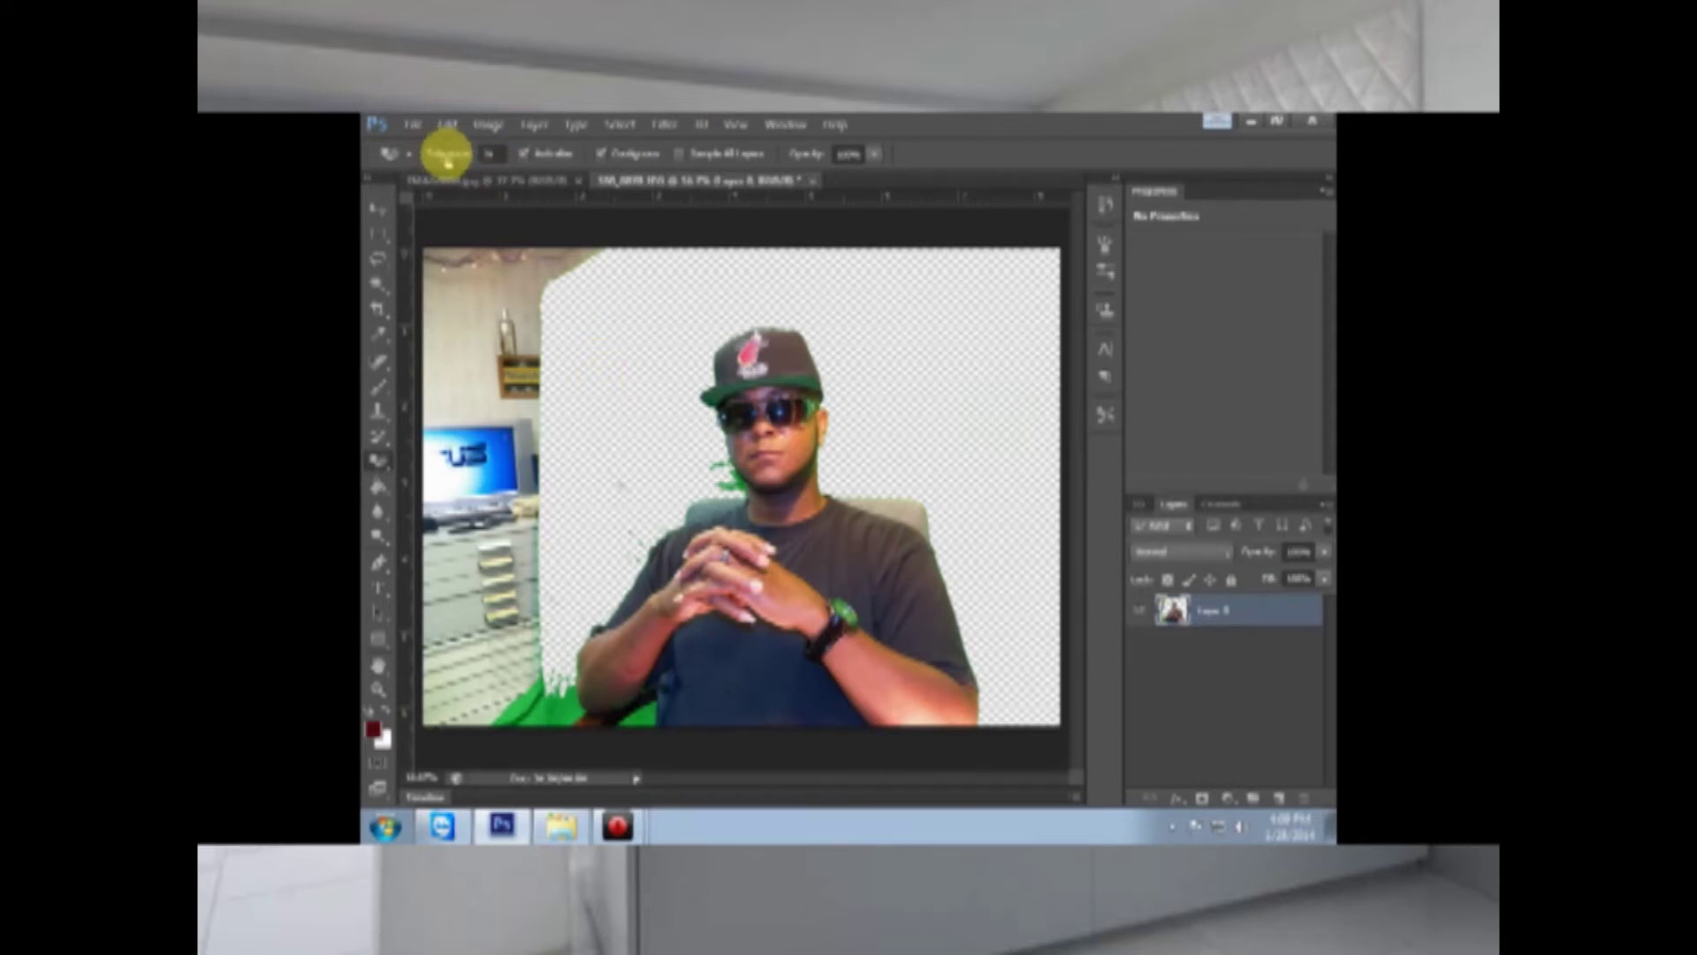
pyautogui.press('Return')
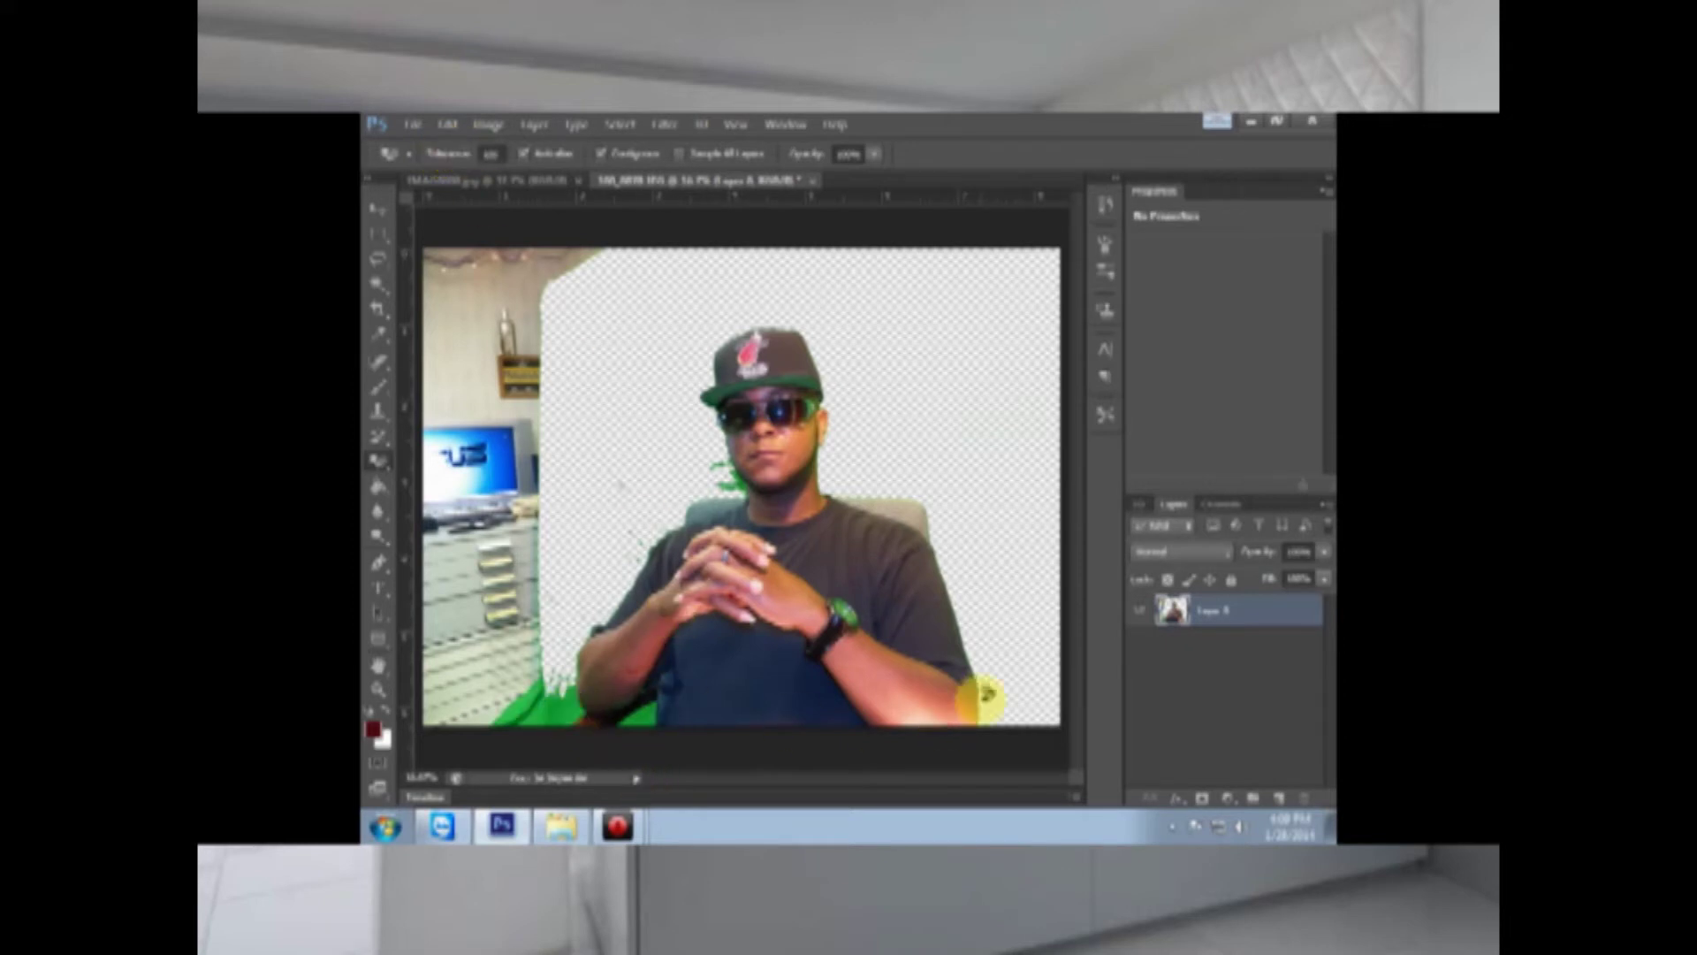
pyautogui.click(447, 124)
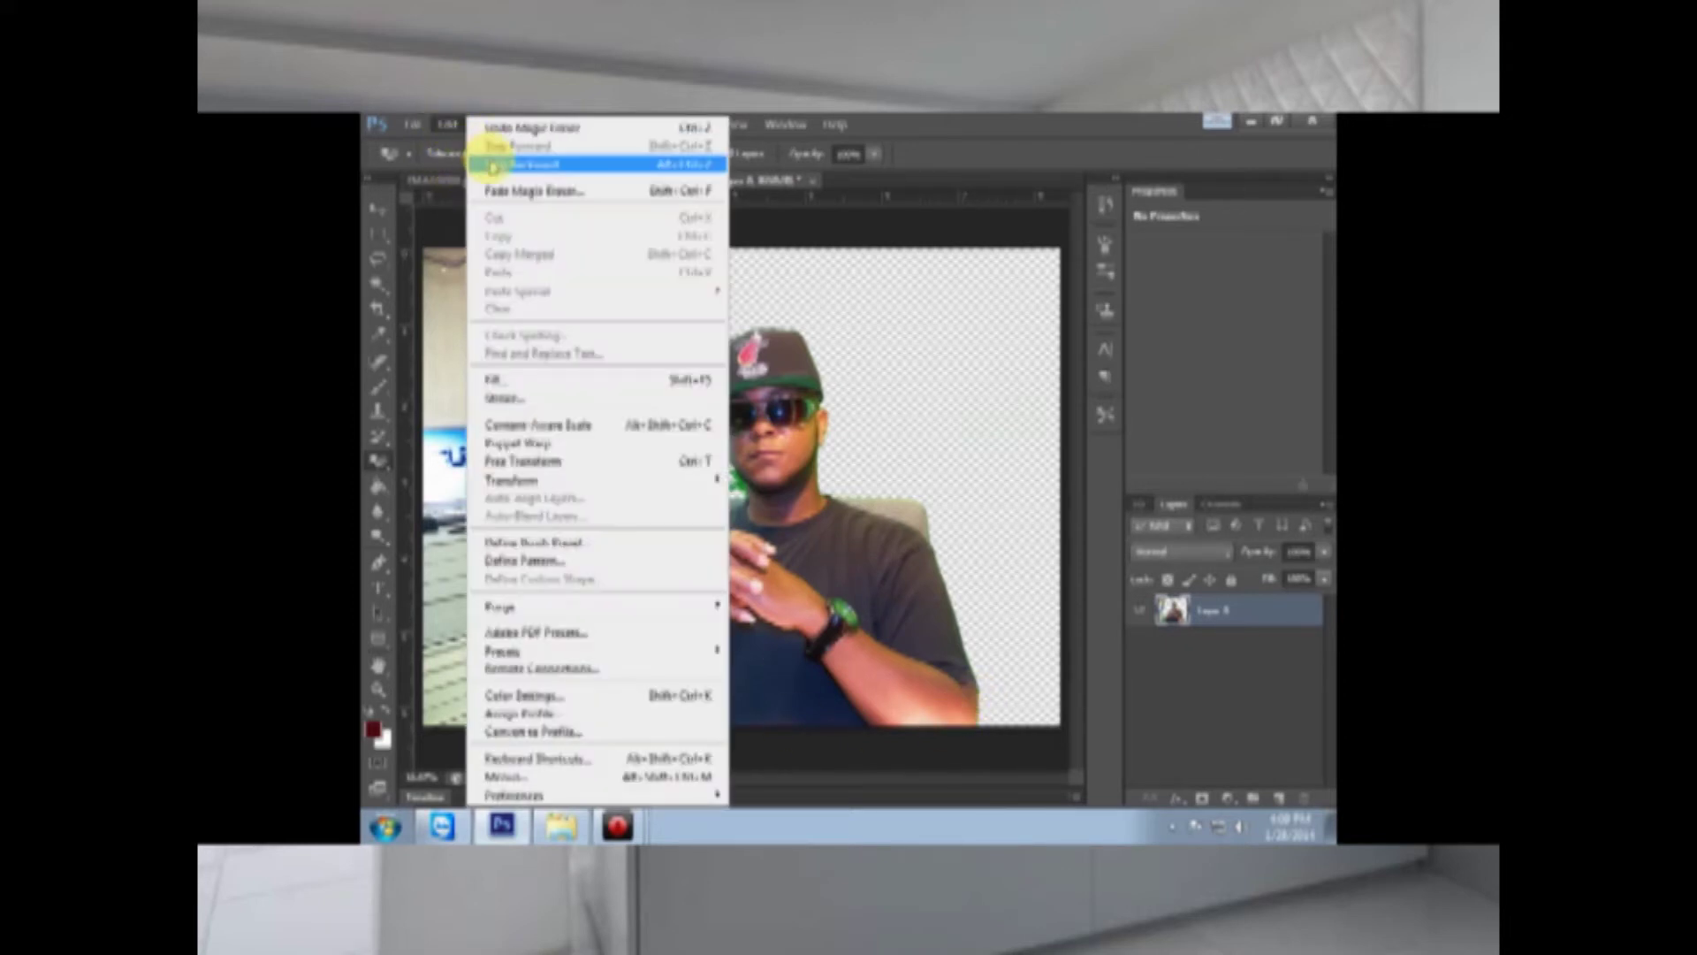
pyautogui.click(460, 155)
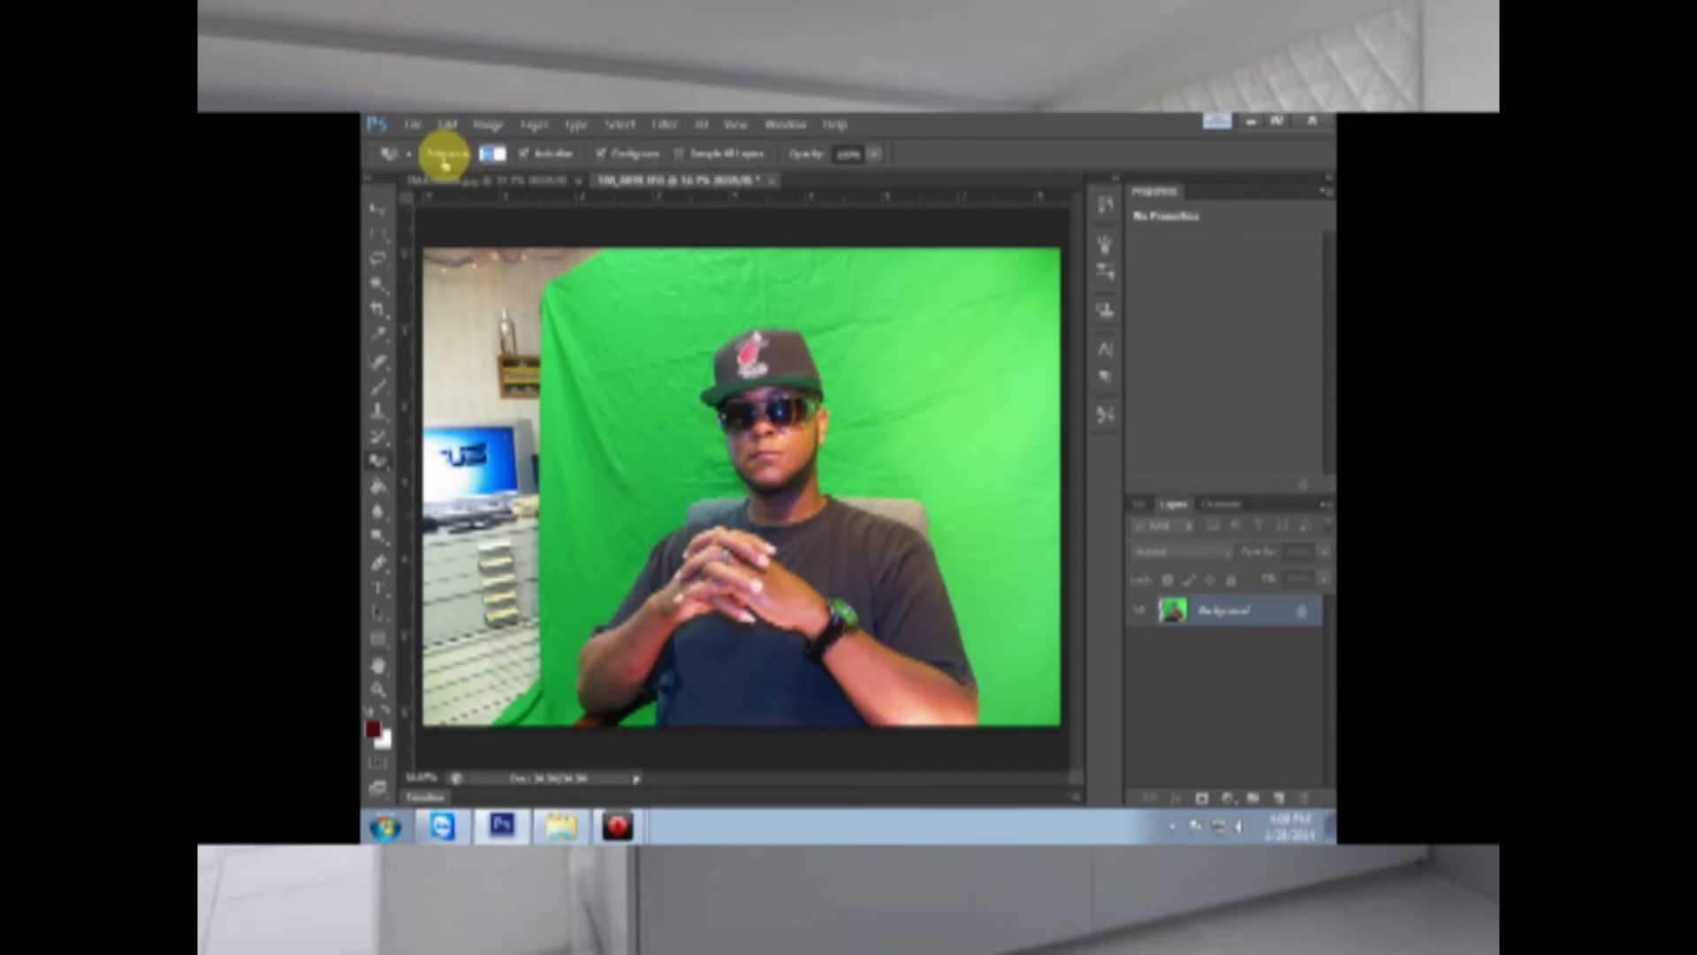
# Step: Erase the green backdrop beside the man once more using a changed Magic Eraser tolerance, and undo the erasure
pyautogui.press('Return')
pyautogui.click(664, 453)
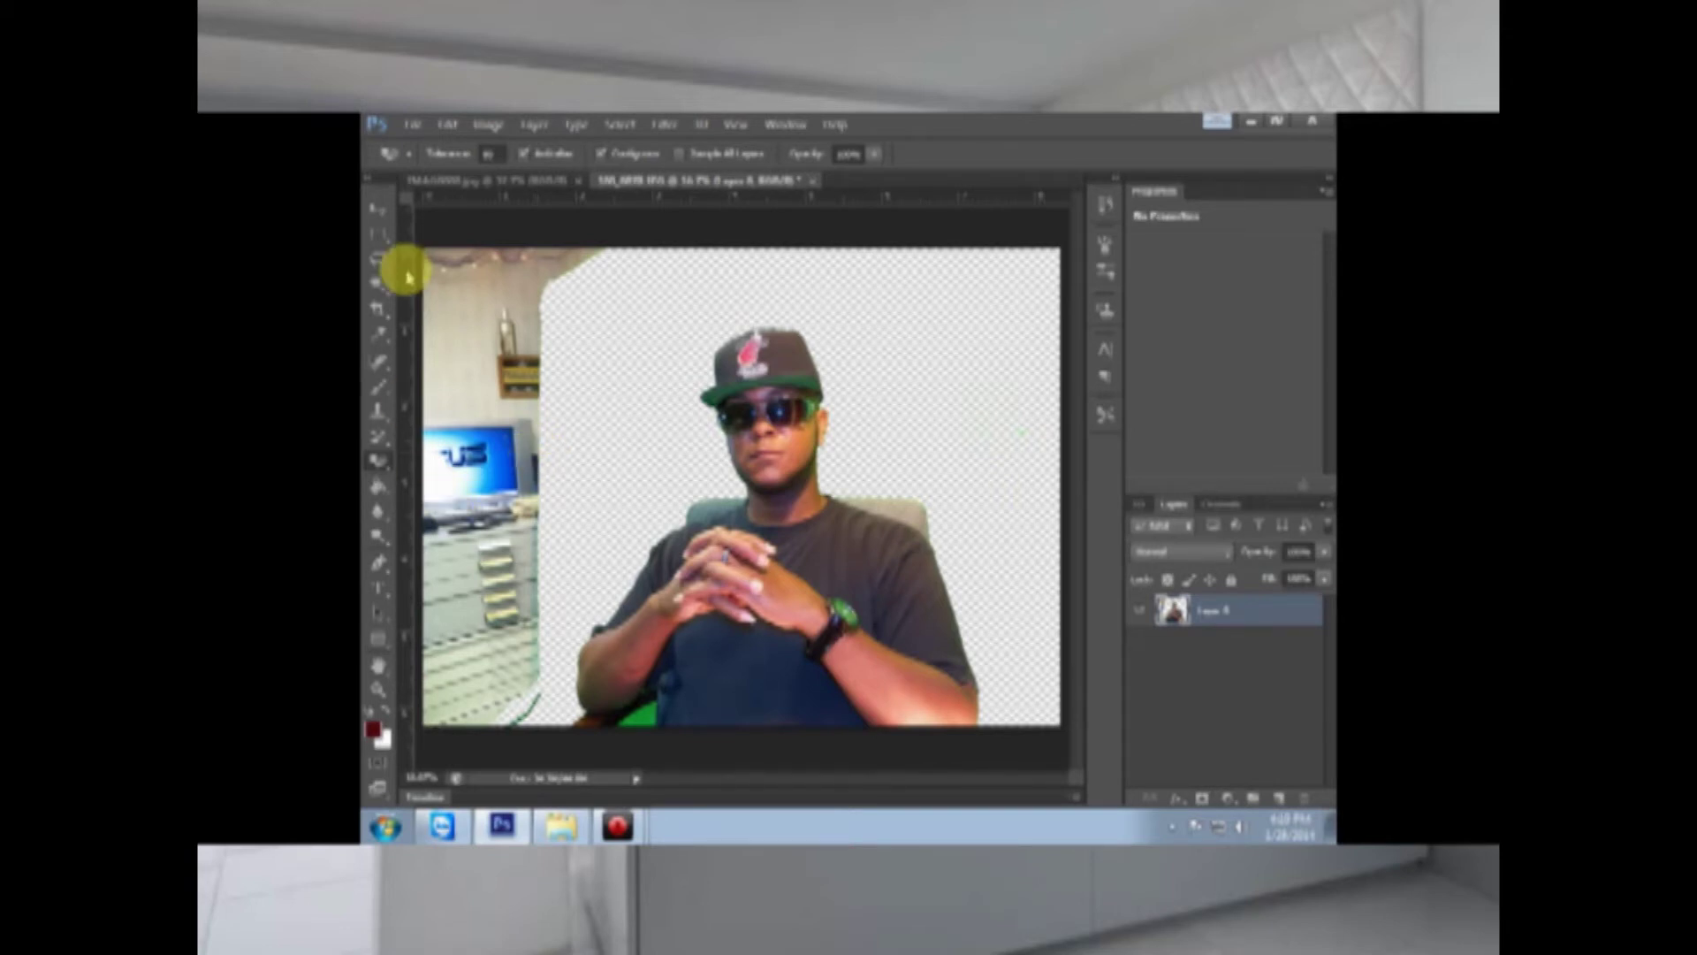
pyautogui.click(451, 126)
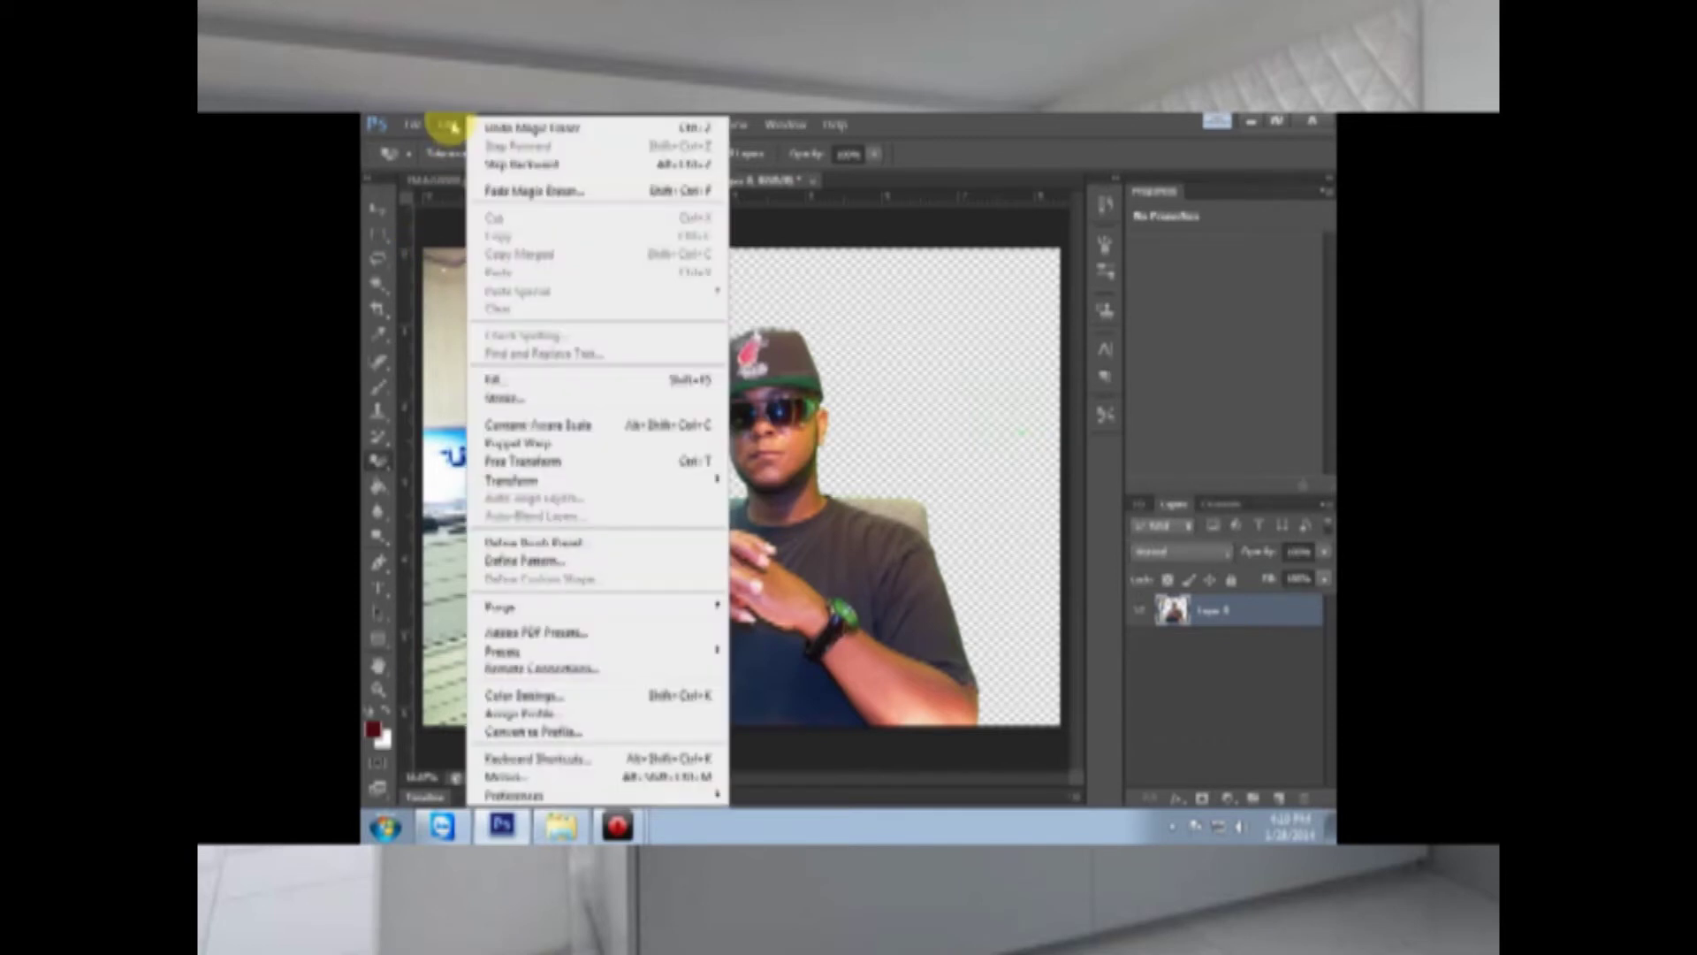
pyautogui.click(487, 156)
# Step: Erase a strip of green backdrop along the chair top beside the man's neck using the Background Eraser Tool with a larger brush
pyautogui.rightClick(382, 465)
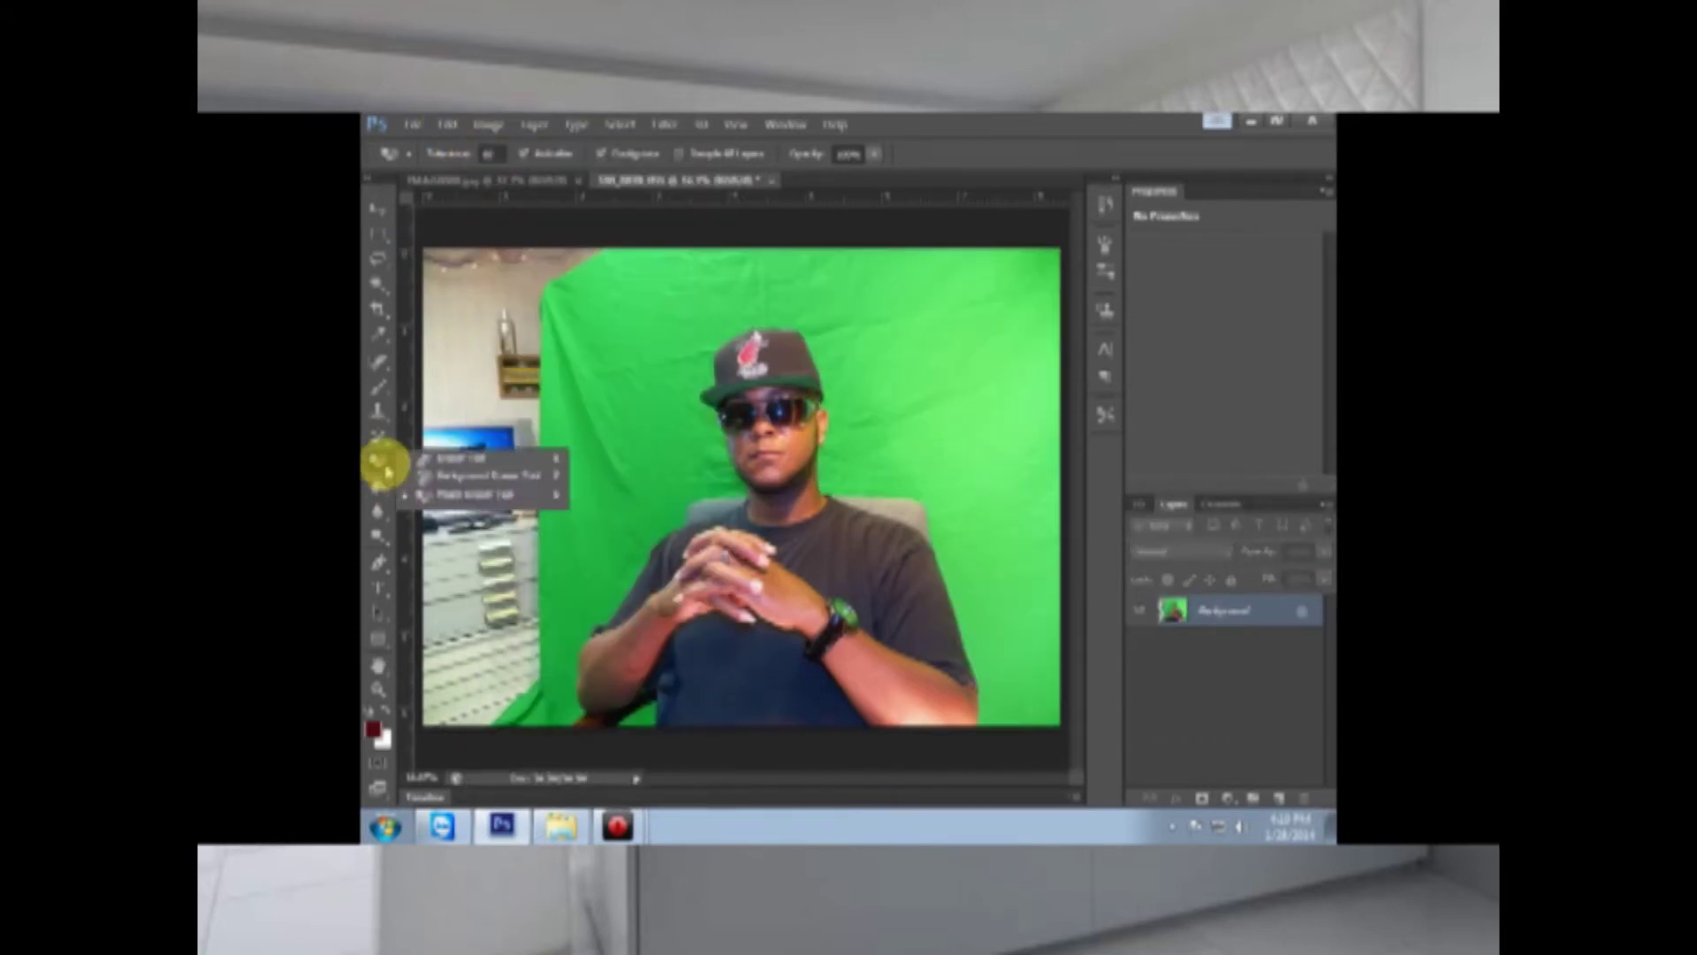
pyautogui.click(471, 478)
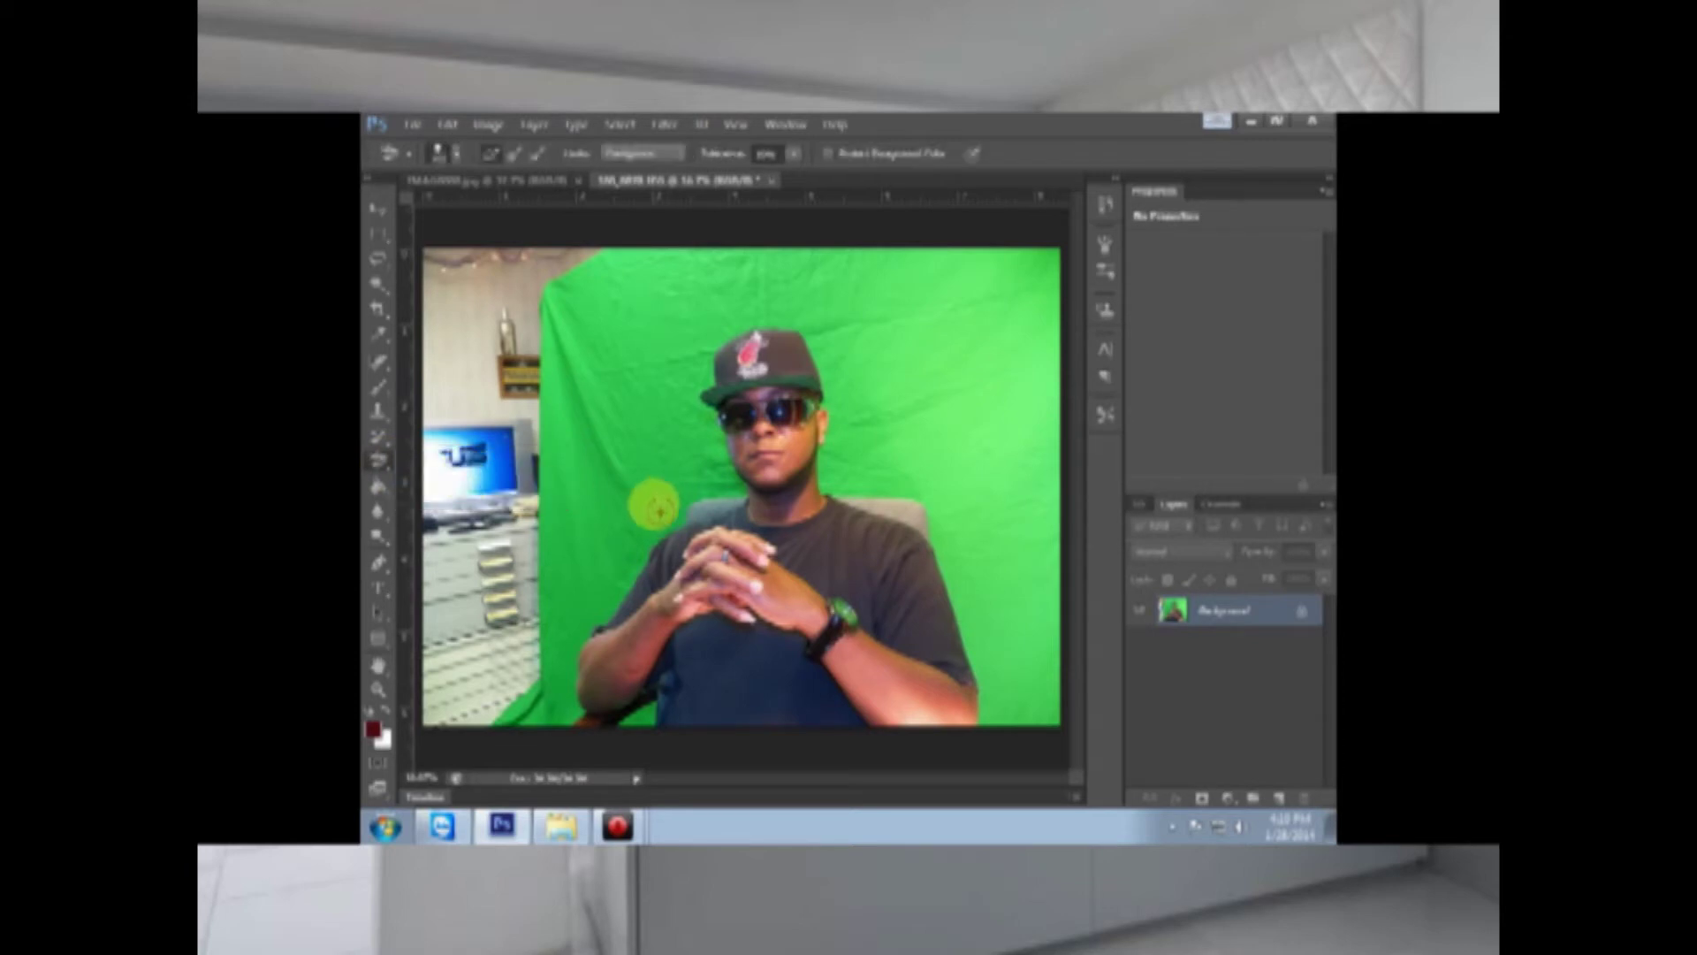
pyautogui.click(455, 152)
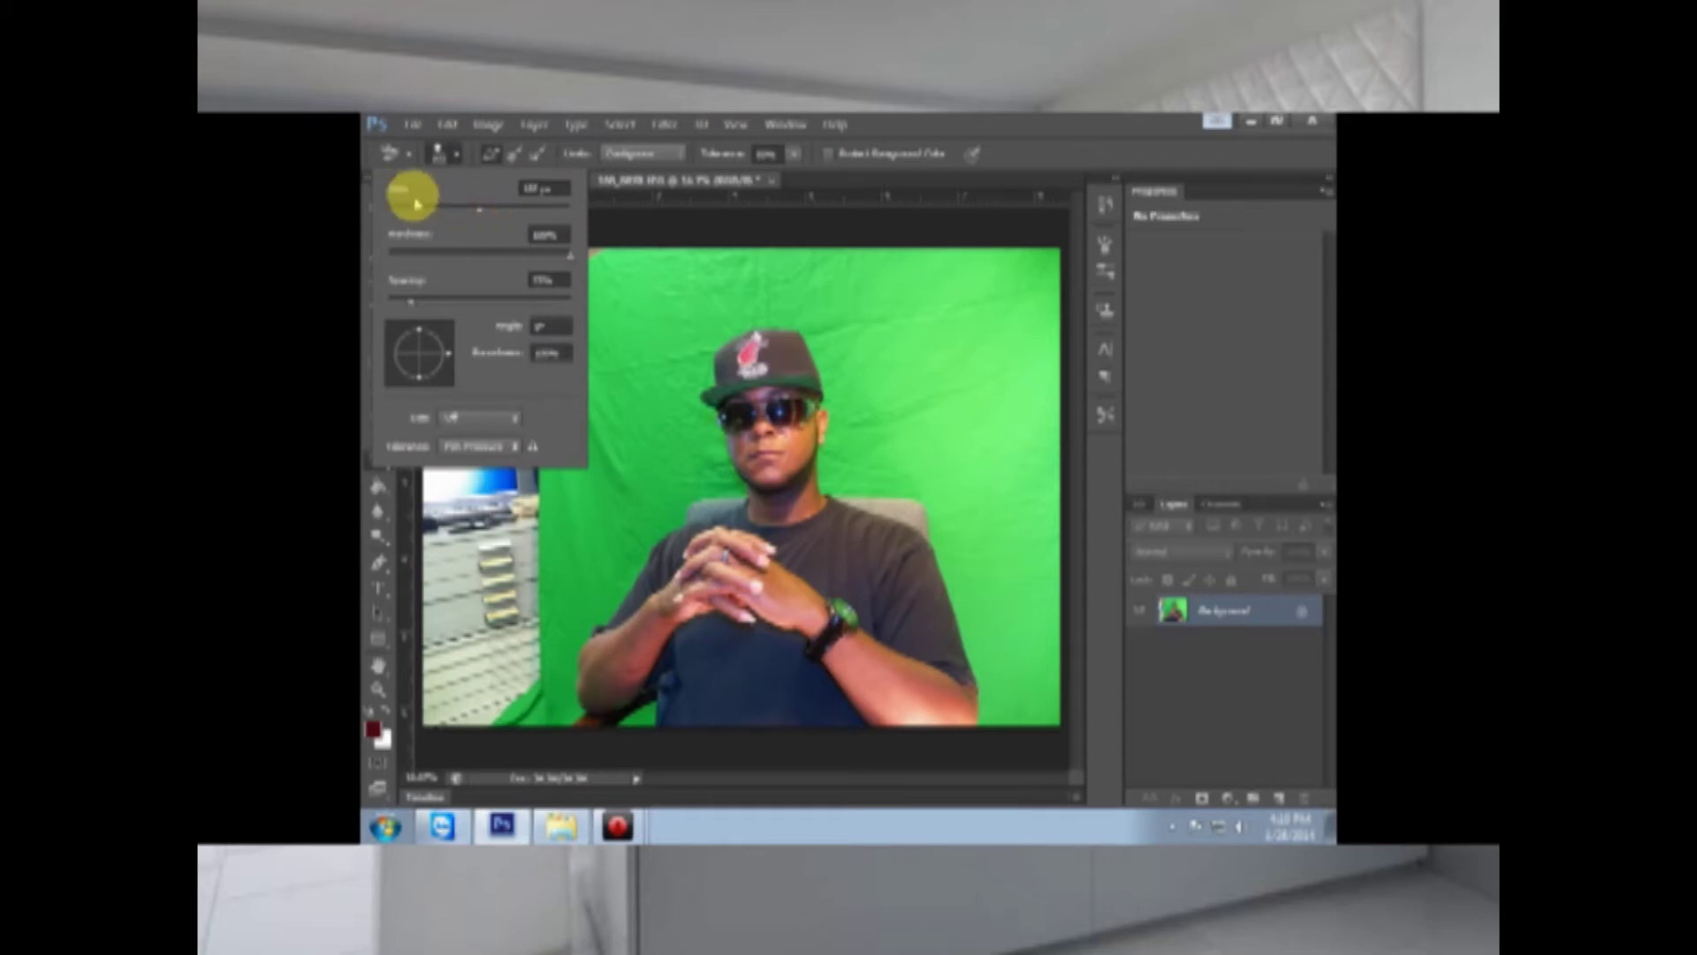
pyautogui.moveTo(483, 215); pyautogui.dragTo(497, 217)
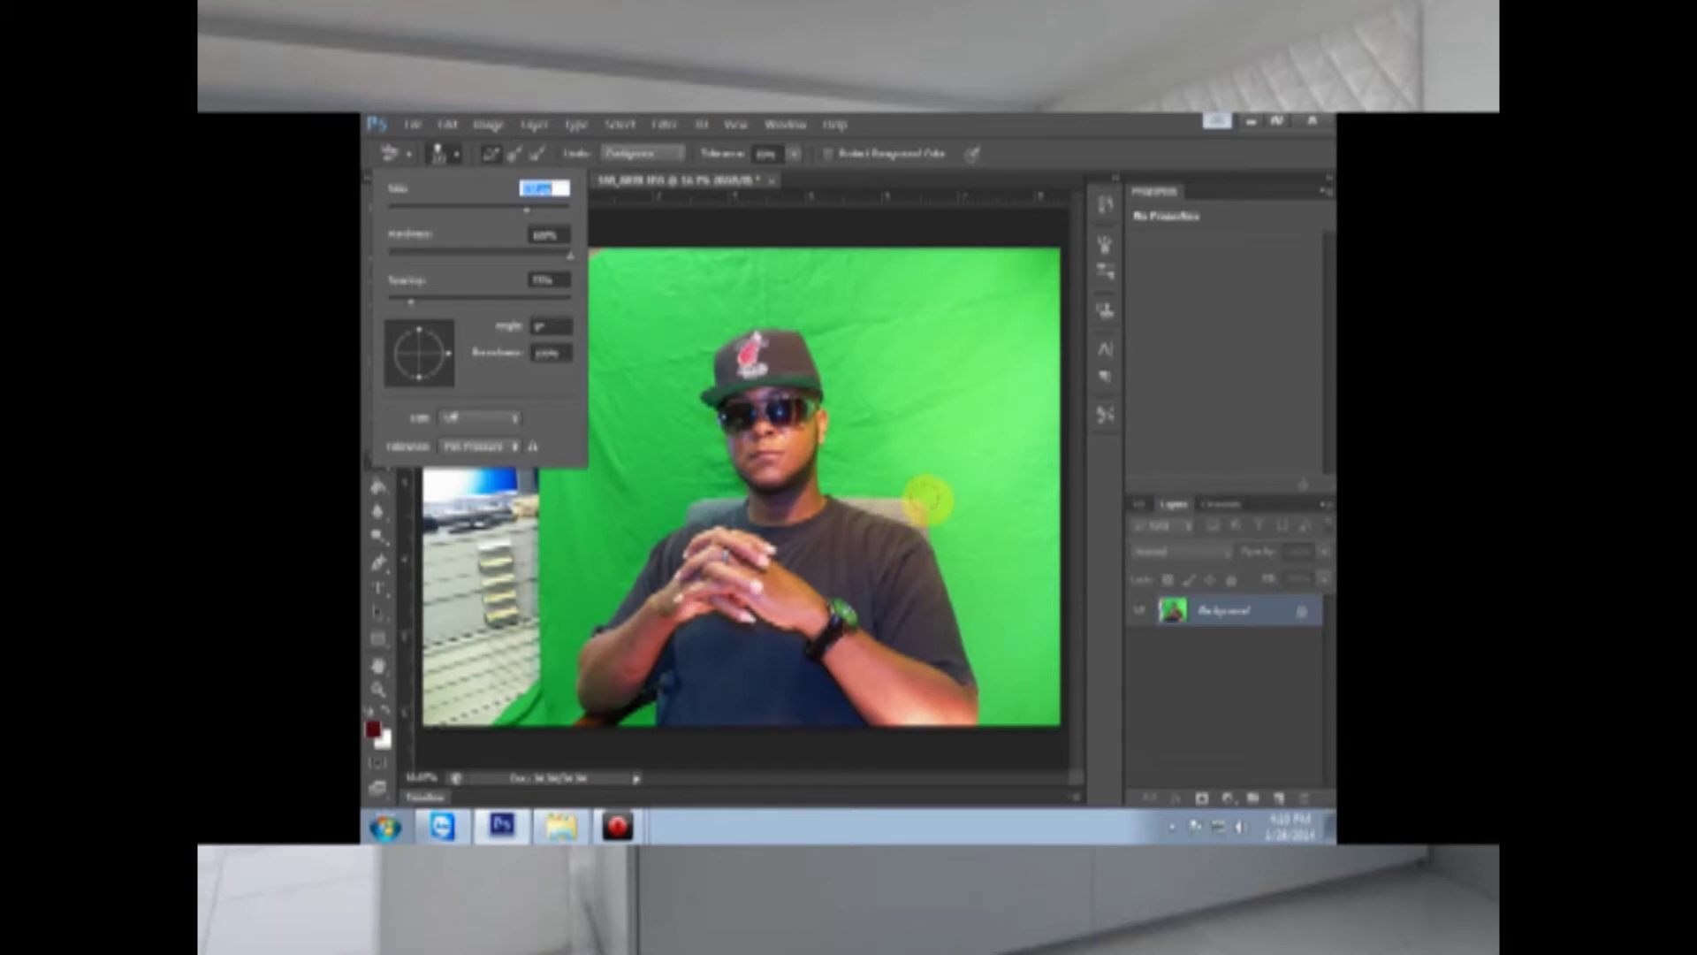
pyautogui.click(933, 505)
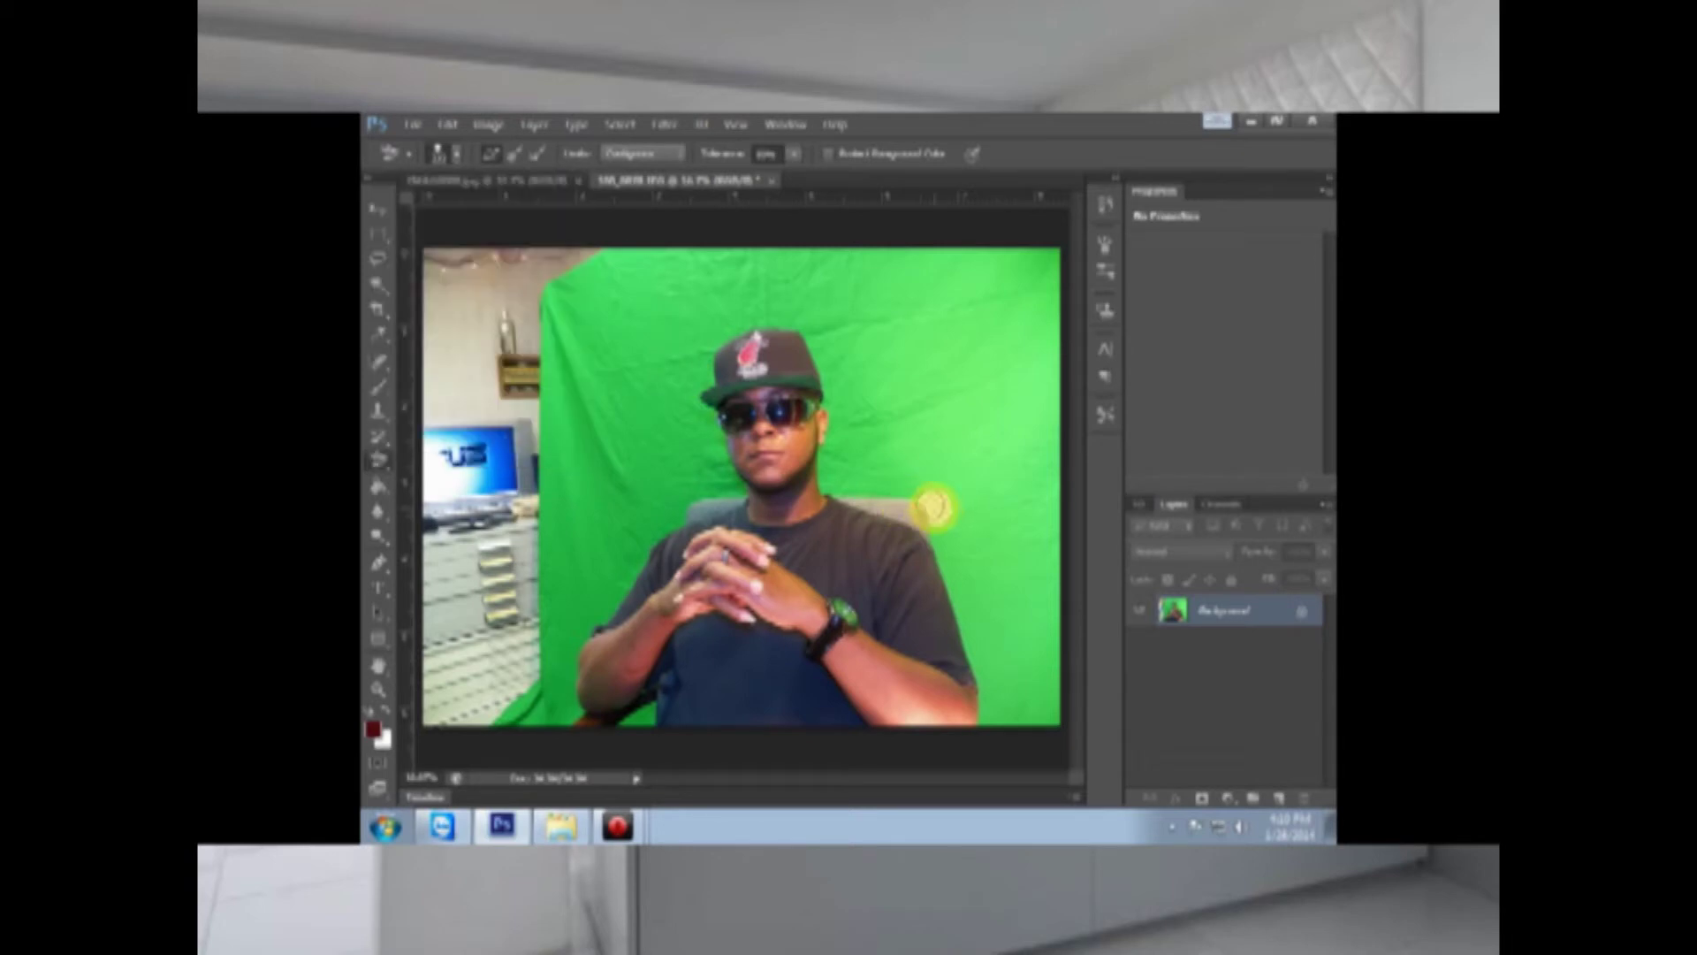
pyautogui.click(933, 506)
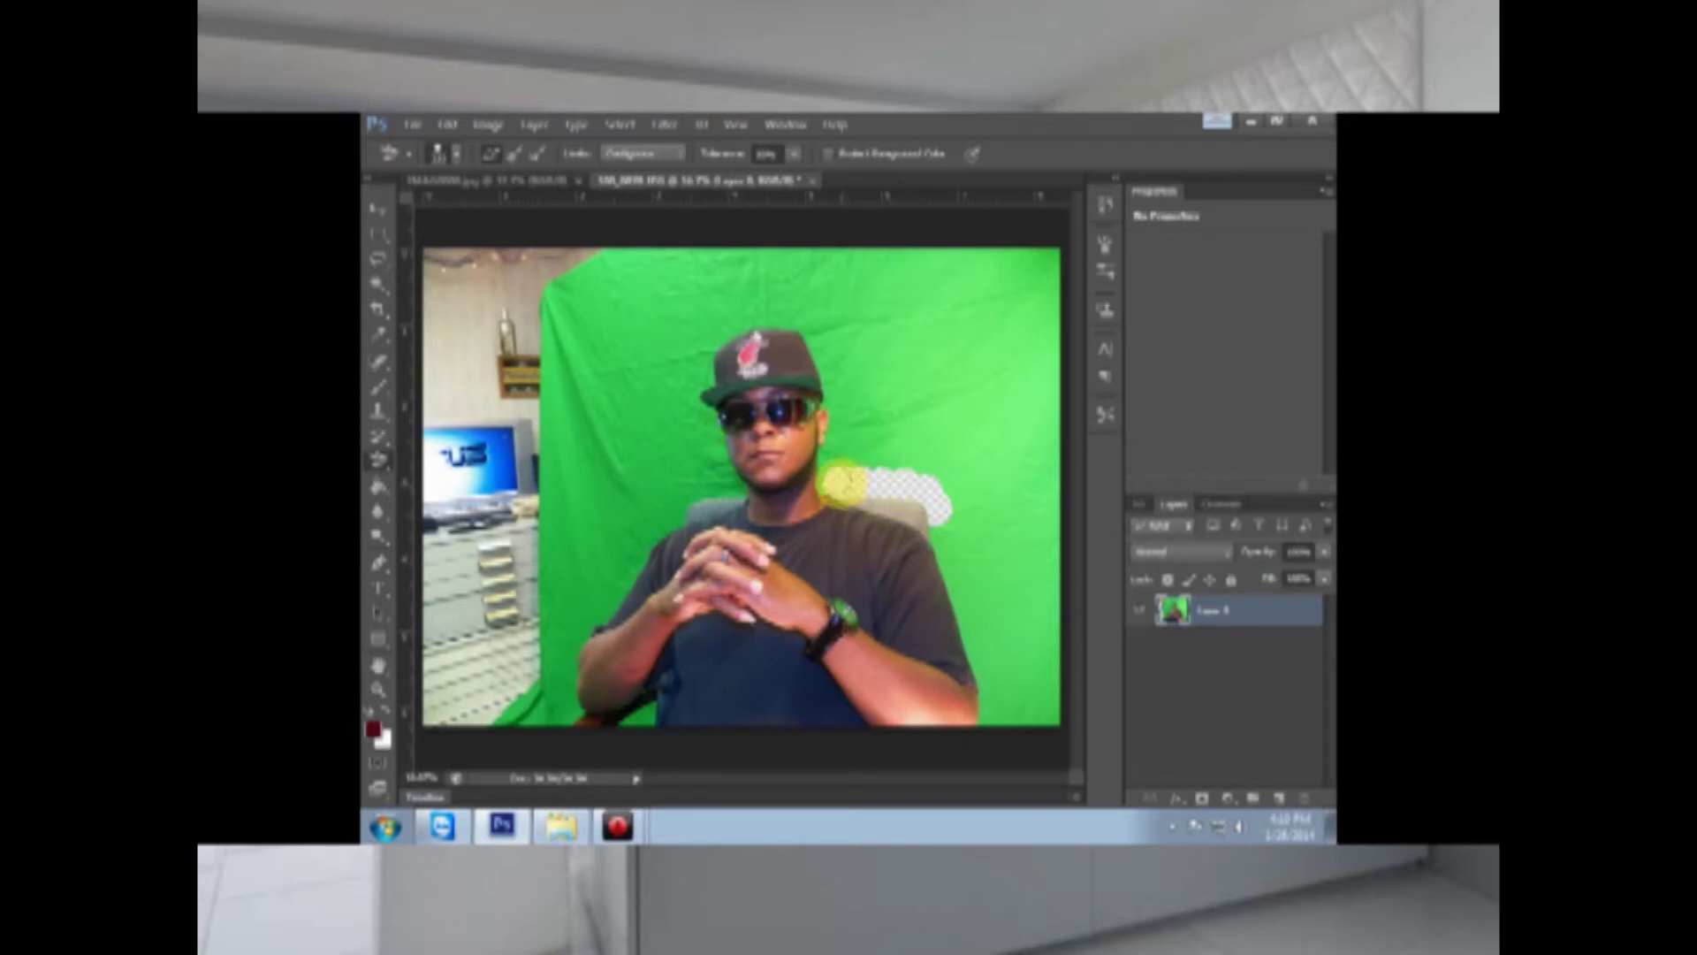
pyautogui.moveTo(835, 485)
pyautogui.mouseDown()
pyautogui.moveTo(935, 505)
pyautogui.moveTo(900, 519)
pyautogui.moveTo(921, 550)
pyautogui.moveTo(942, 543)
pyautogui.moveTo(895, 499)
pyautogui.mouseUp()
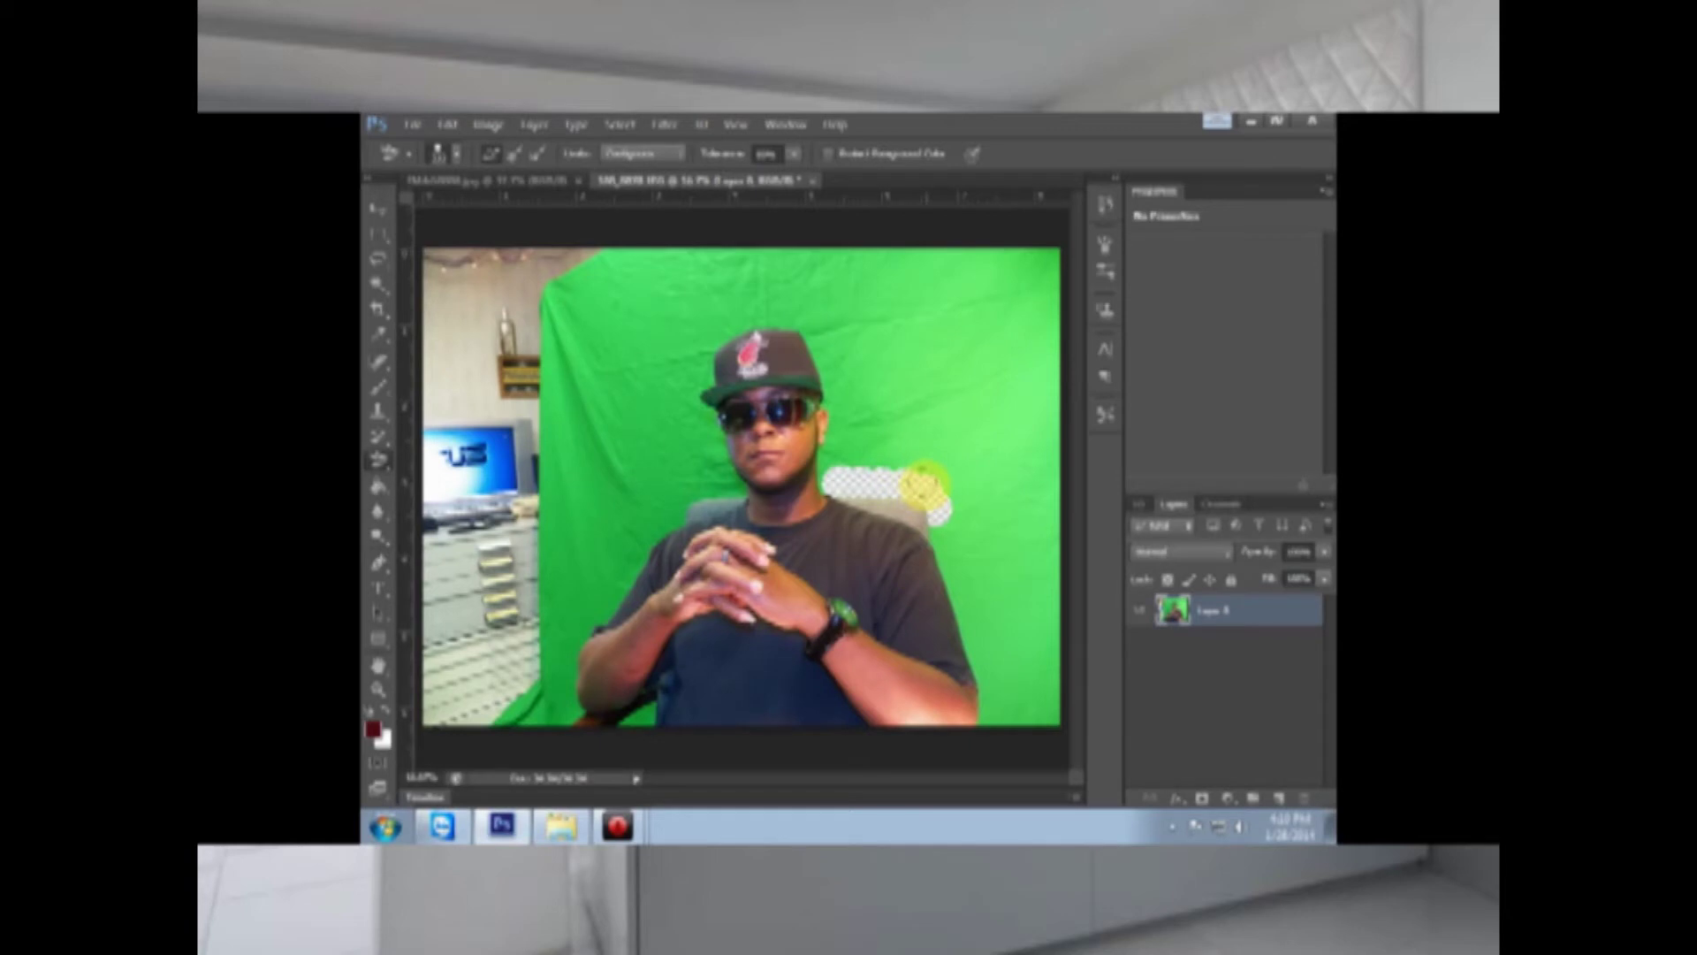
pyautogui.moveTo(924, 500); pyautogui.dragTo(966, 497)
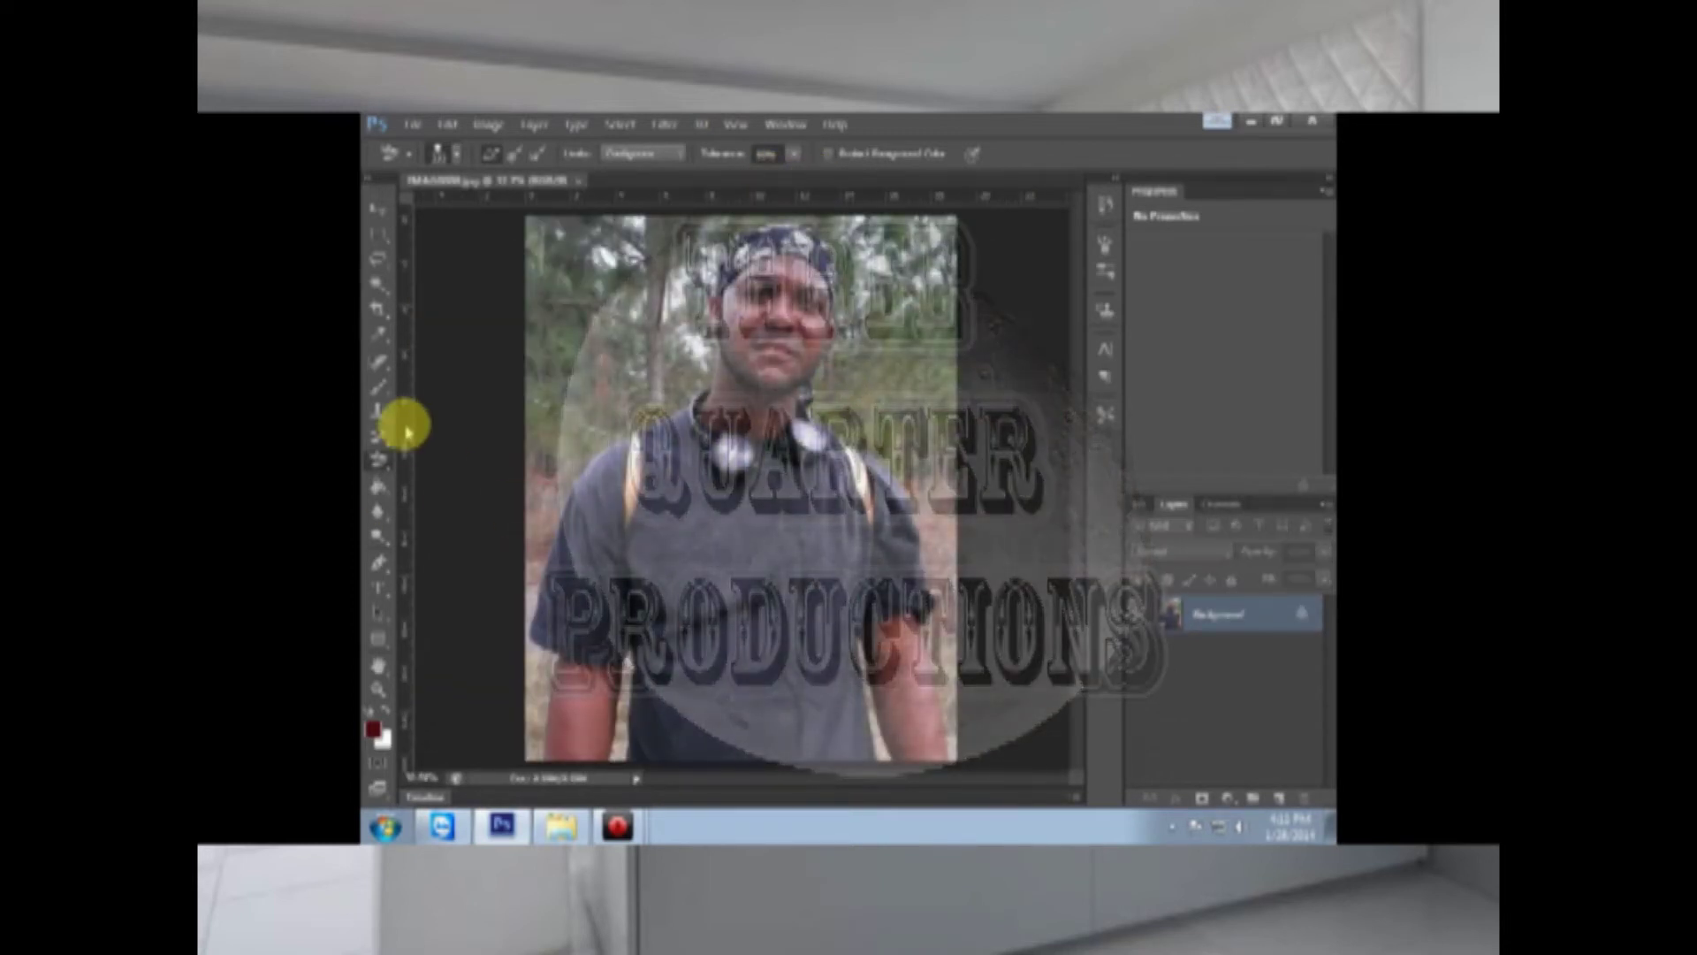
# Step: Try the Background Eraser Tool on one spot of the trees beside the man in the forest photo, and undo it
pyautogui.rightClick(378, 460)
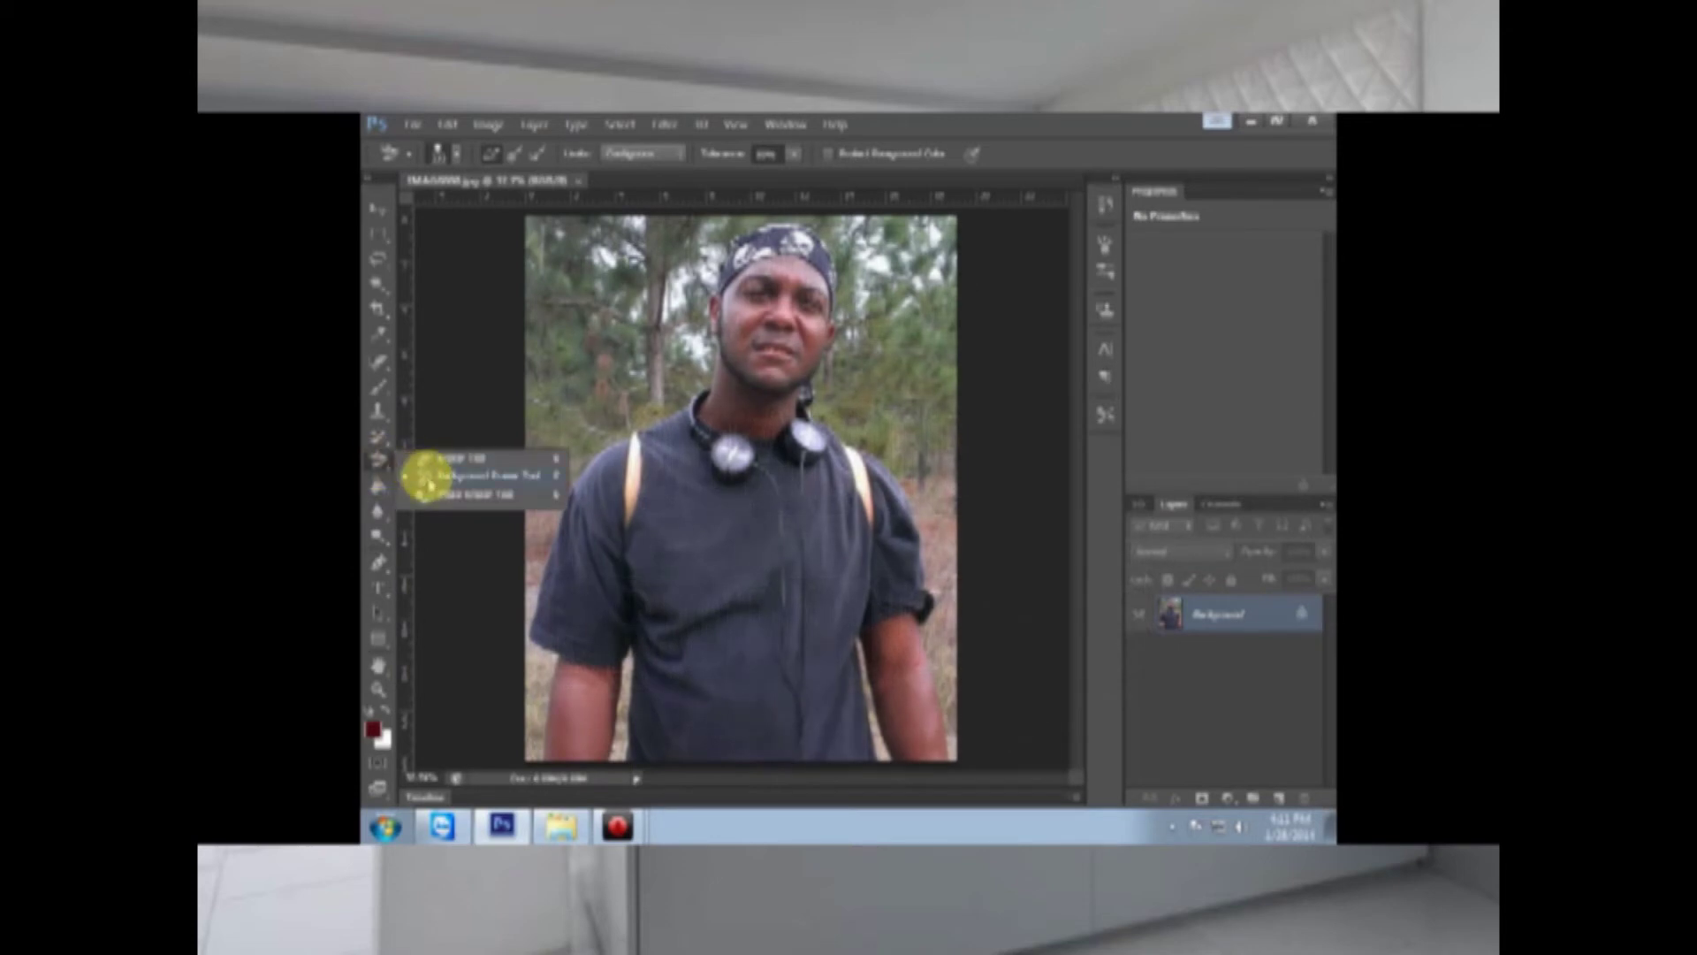
pyautogui.click(427, 477)
pyautogui.click(550, 390)
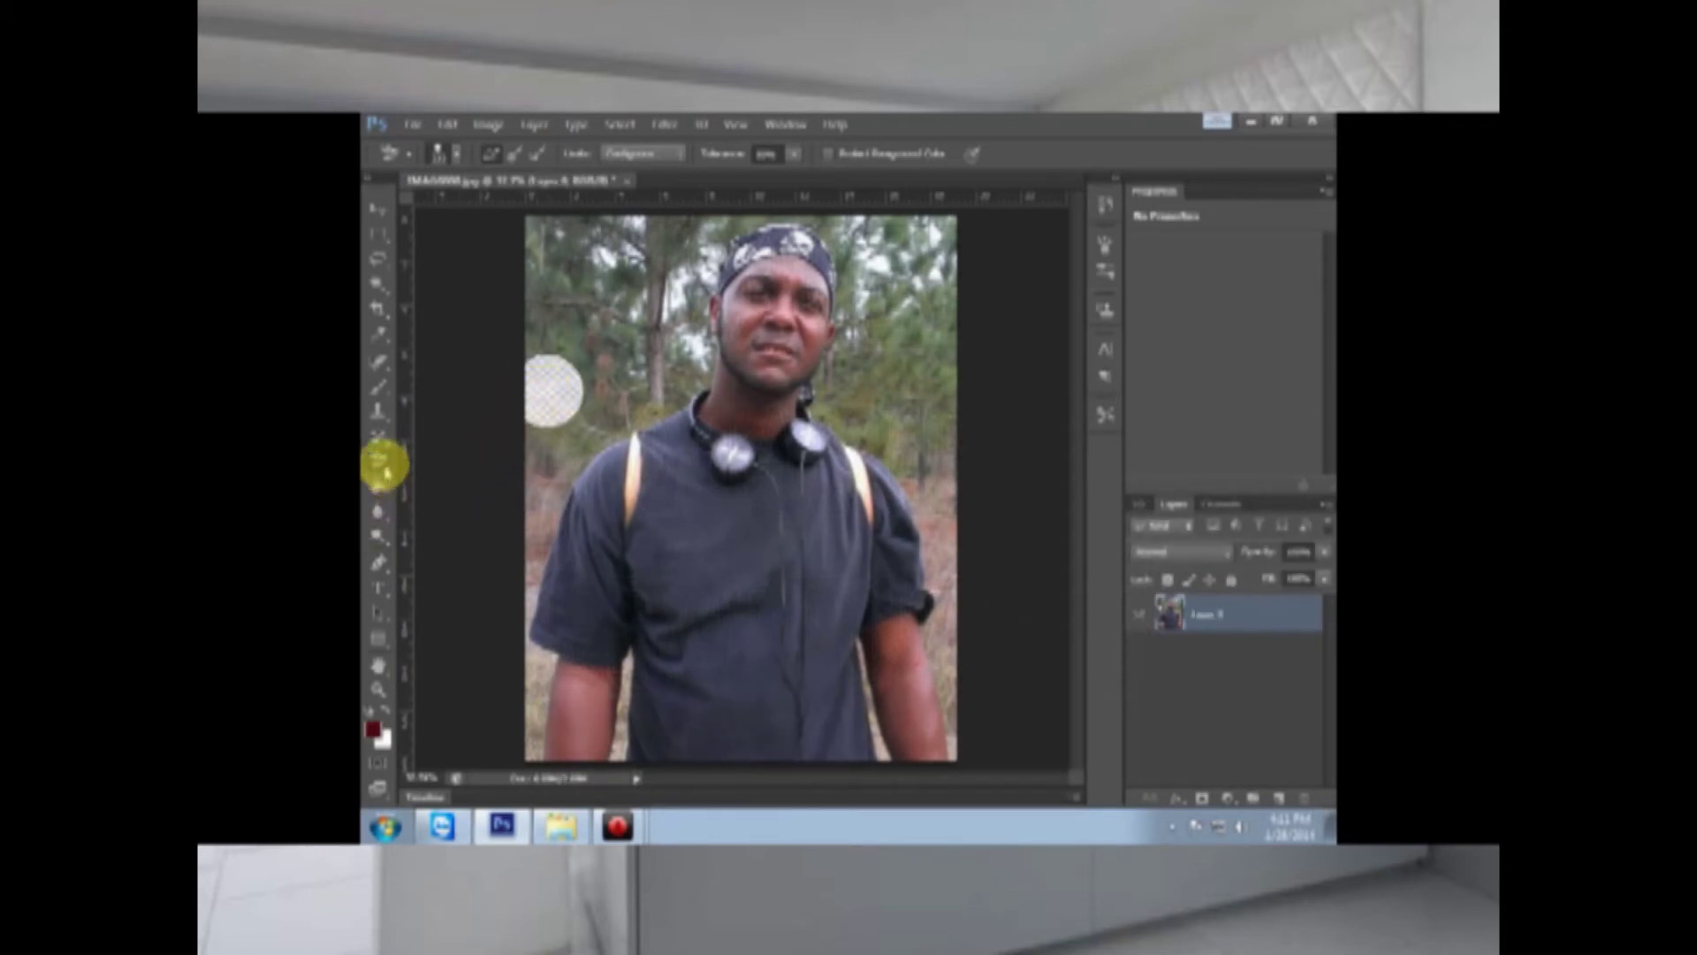
pyautogui.rightClick(381, 462)
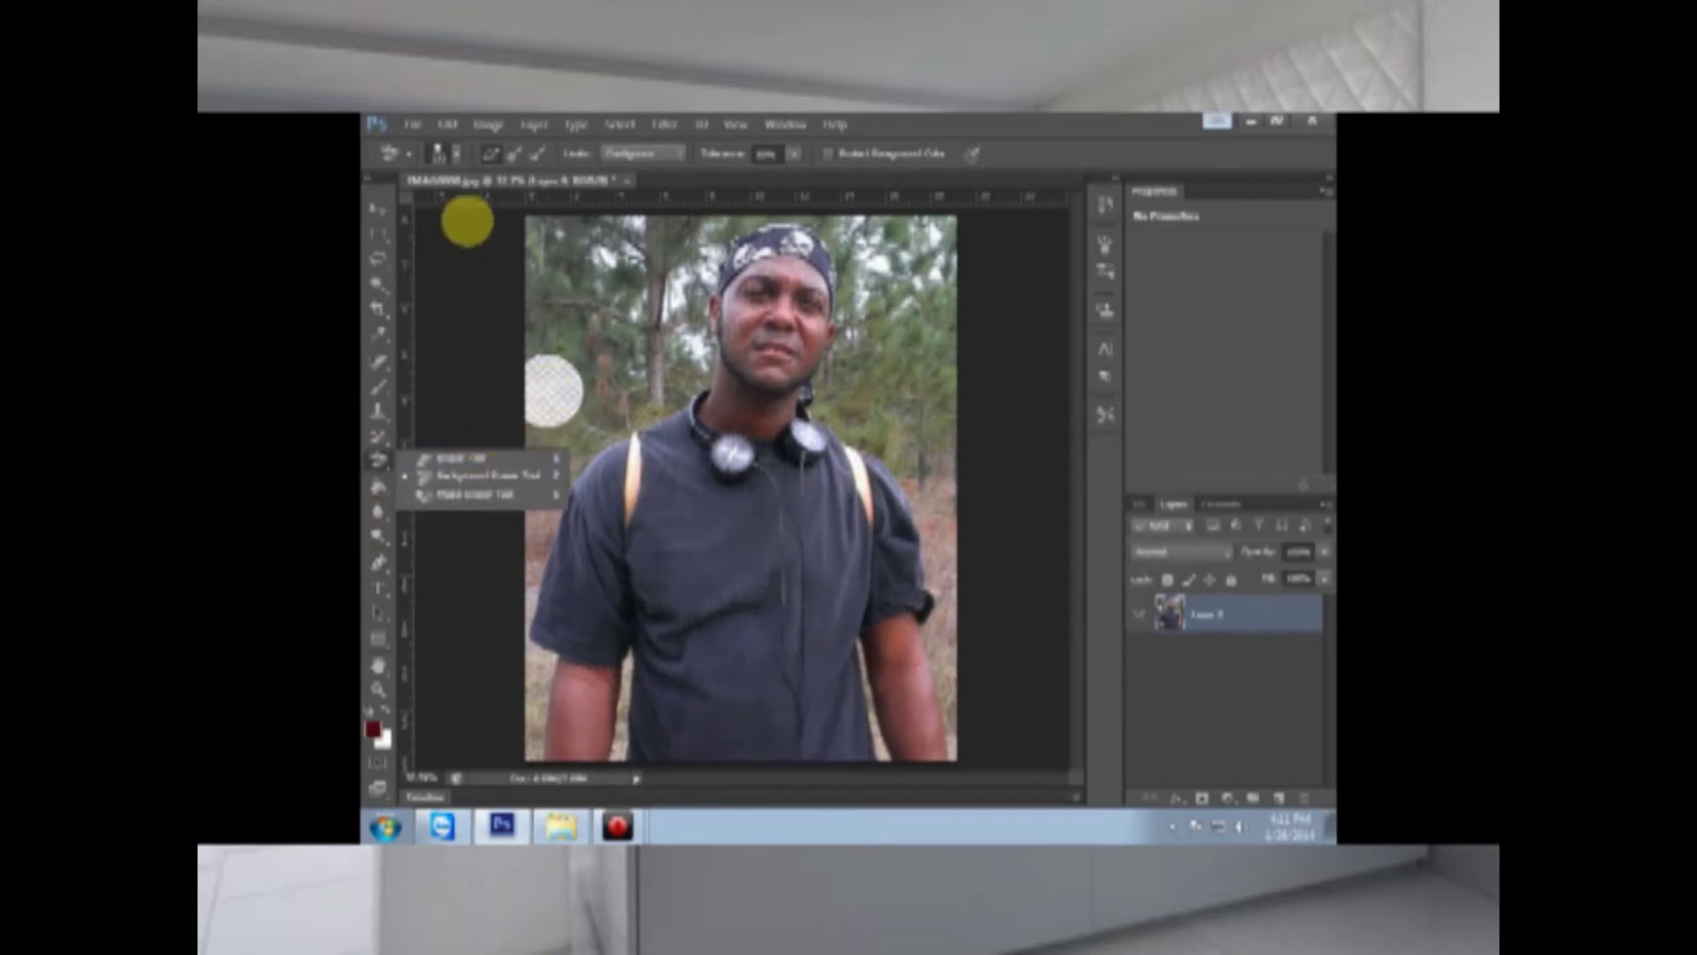
pyautogui.click(448, 125)
pyautogui.click(500, 165)
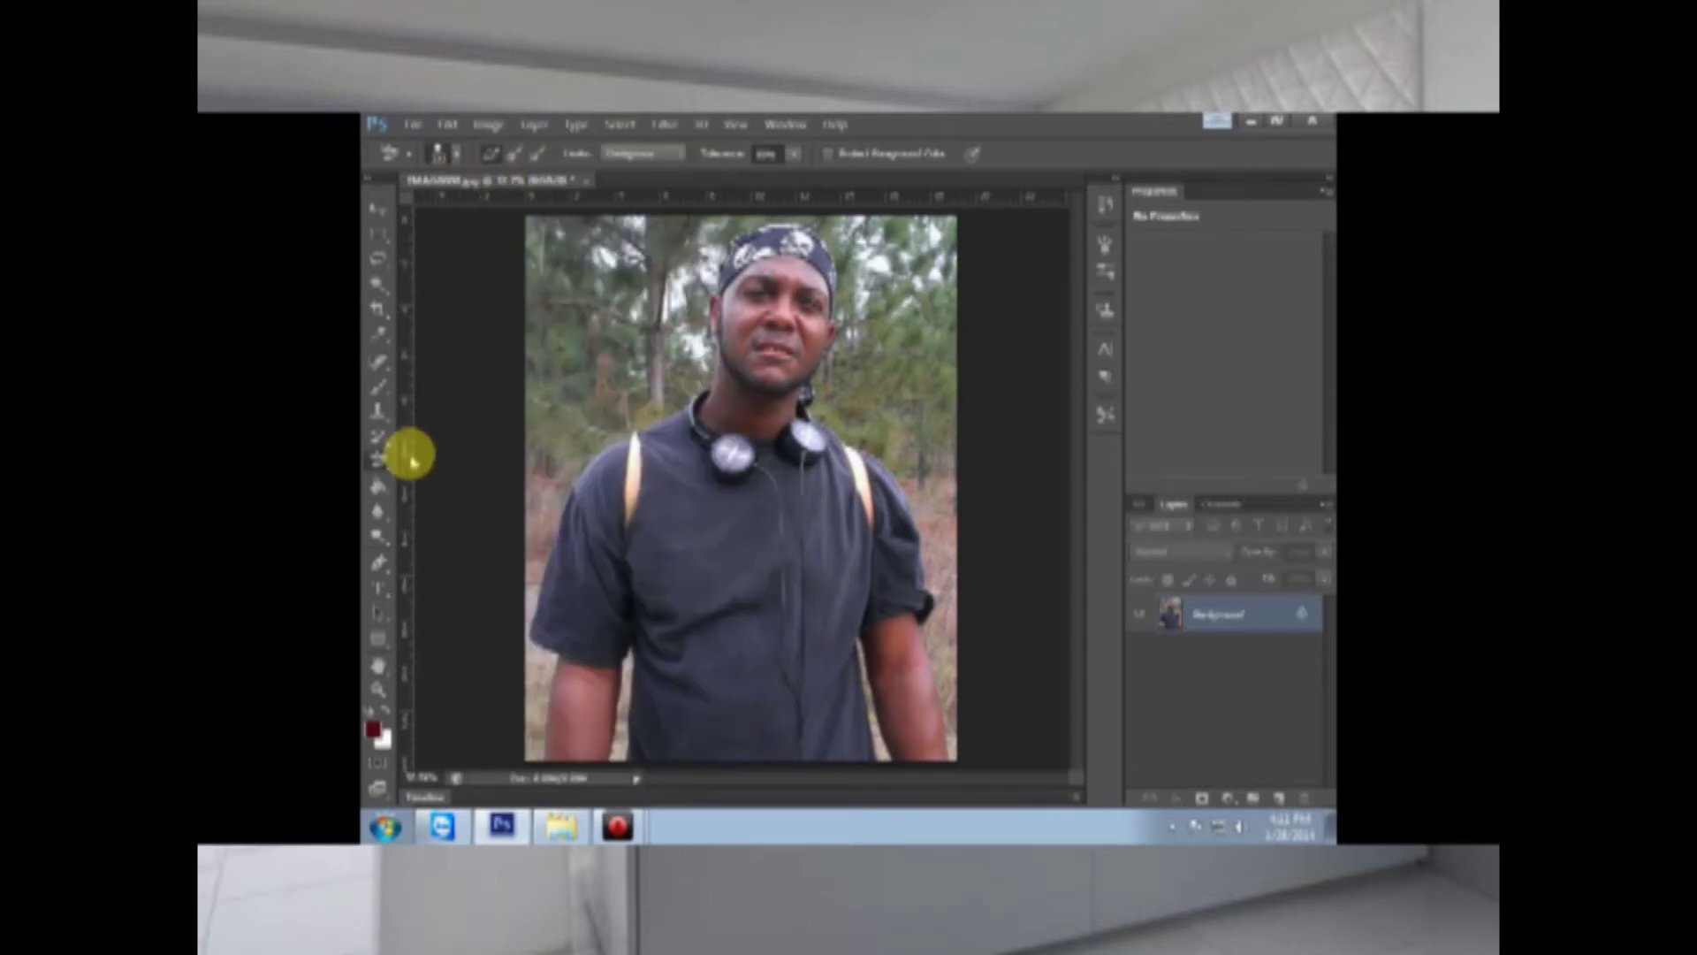
# Step: Scribble over the trees on the locked Background layer with the regular Eraser Tool, and undo the strokes
pyautogui.rightClick(384, 459)
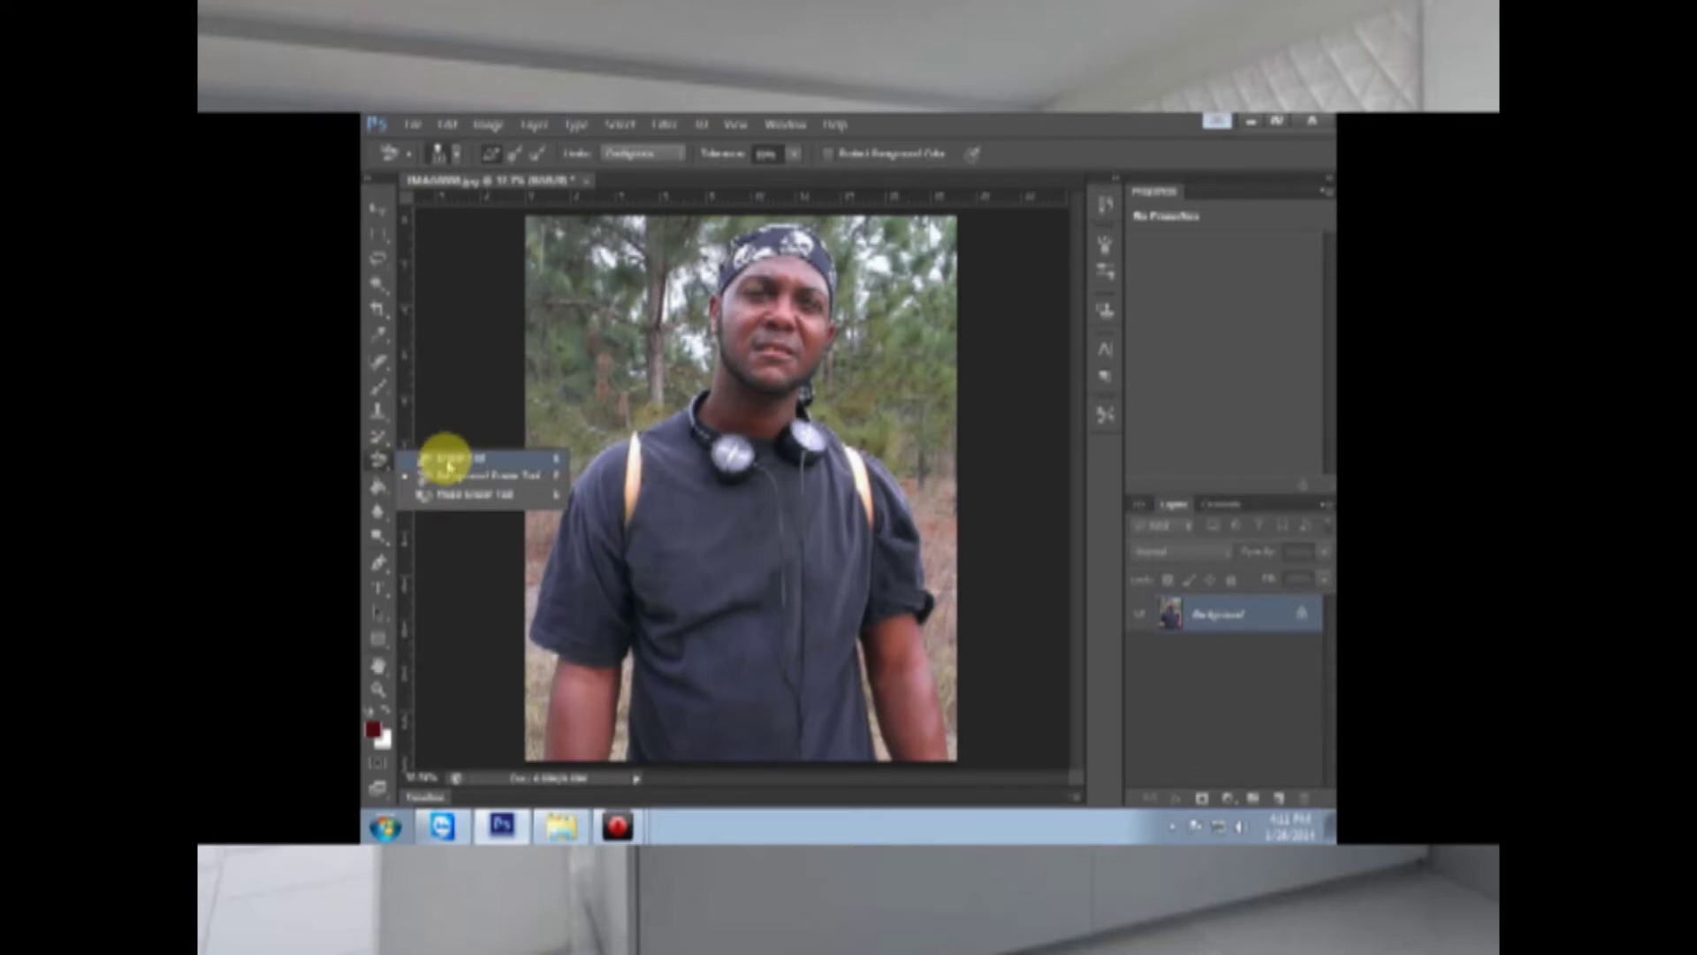
pyautogui.click(450, 466)
pyautogui.moveTo(629, 253)
pyautogui.mouseDown()
pyautogui.moveTo(563, 411)
pyautogui.moveTo(573, 348)
pyautogui.moveTo(630, 350)
pyautogui.moveTo(626, 287)
pyautogui.moveTo(572, 336)
pyautogui.moveTo(584, 296)
pyautogui.moveTo(588, 336)
pyautogui.moveTo(623, 336)
pyautogui.mouseUp()
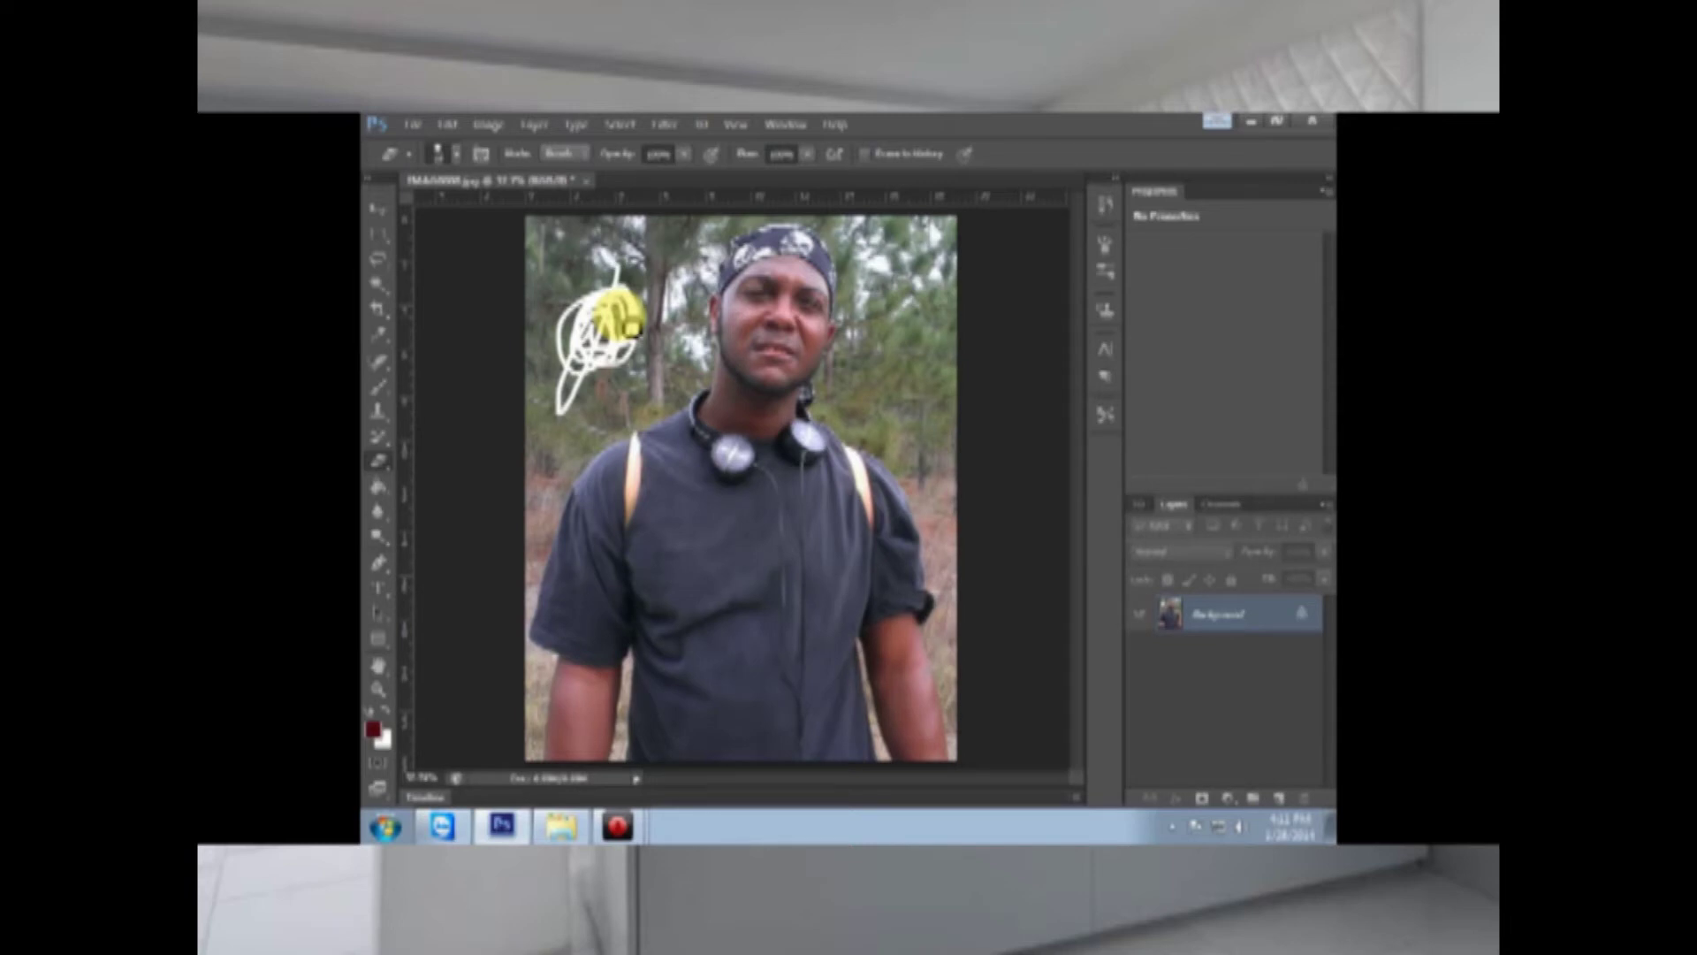
pyautogui.click(448, 125)
pyautogui.click(482, 170)
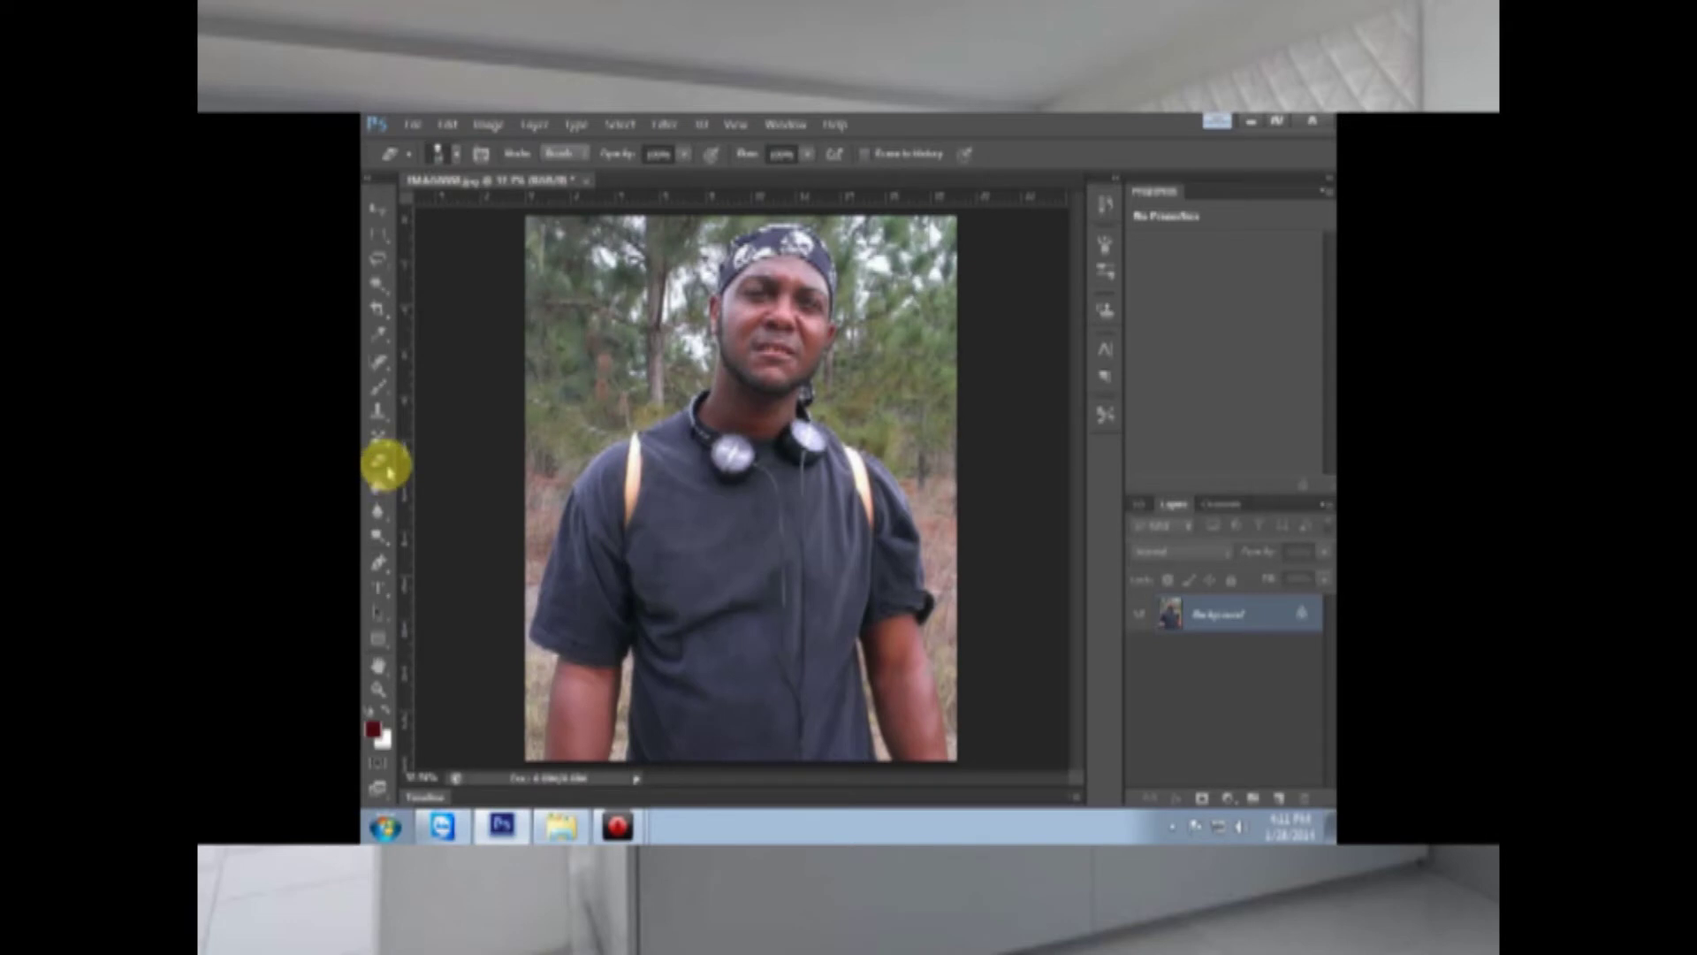
# Step: Erase a round spot of the trees to transparency with the Background Eraser Tool
pyautogui.rightClick(382, 464)
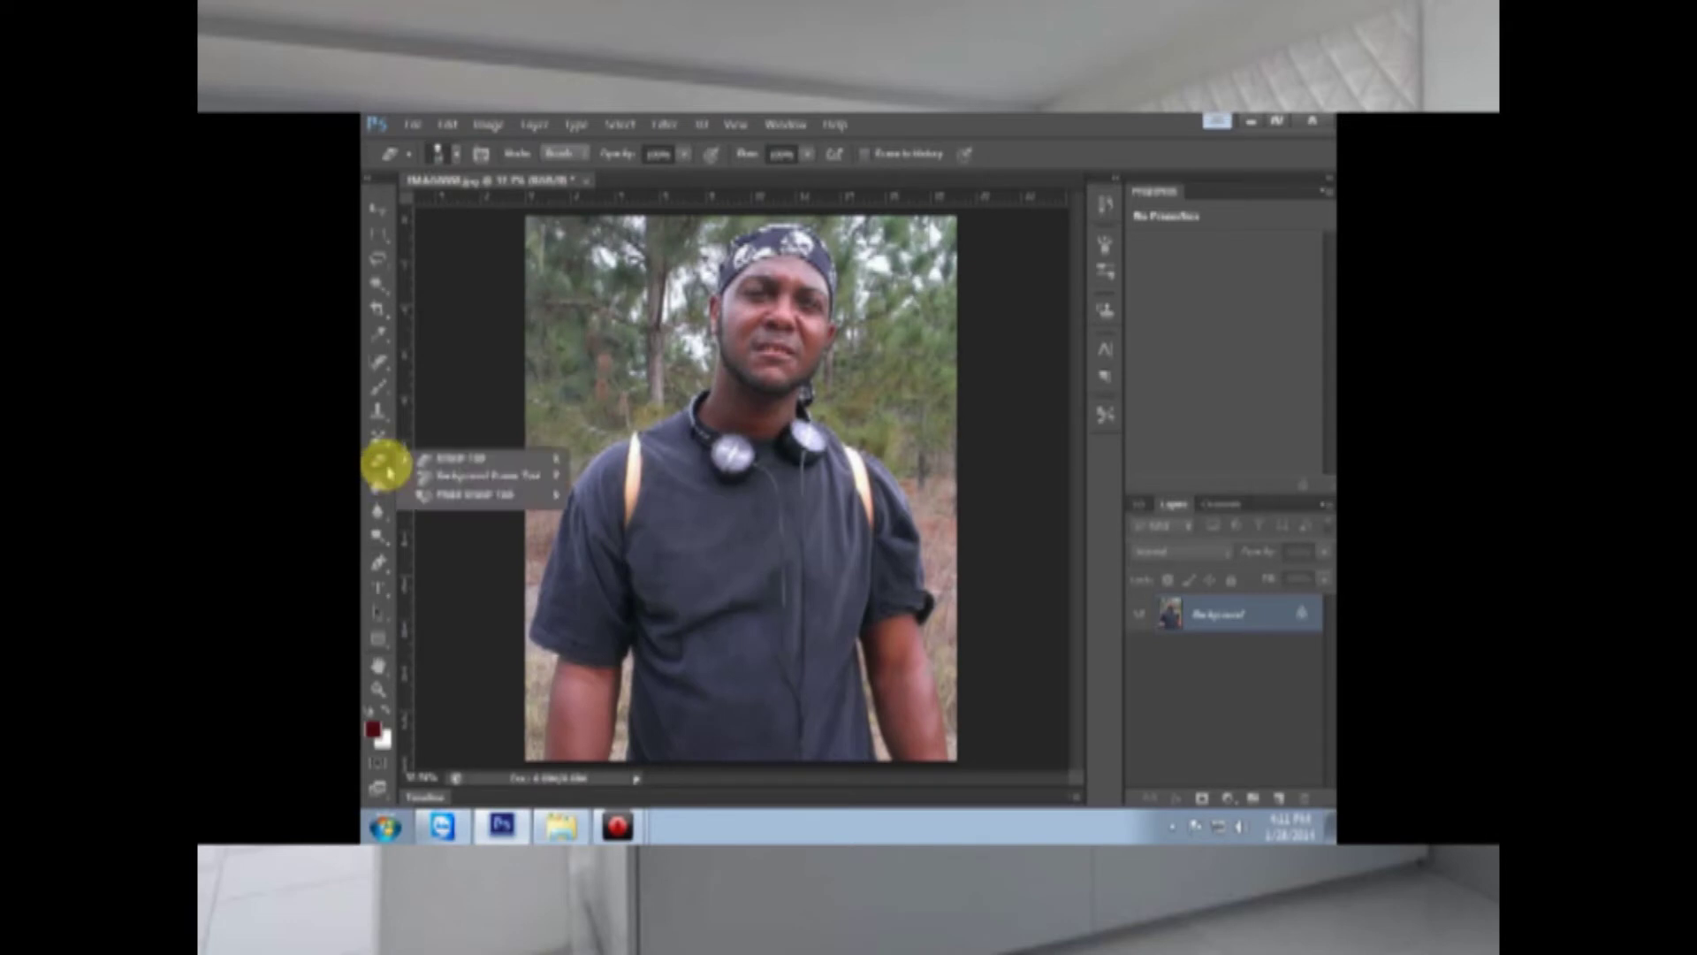
pyautogui.click(477, 481)
pyautogui.click(594, 299)
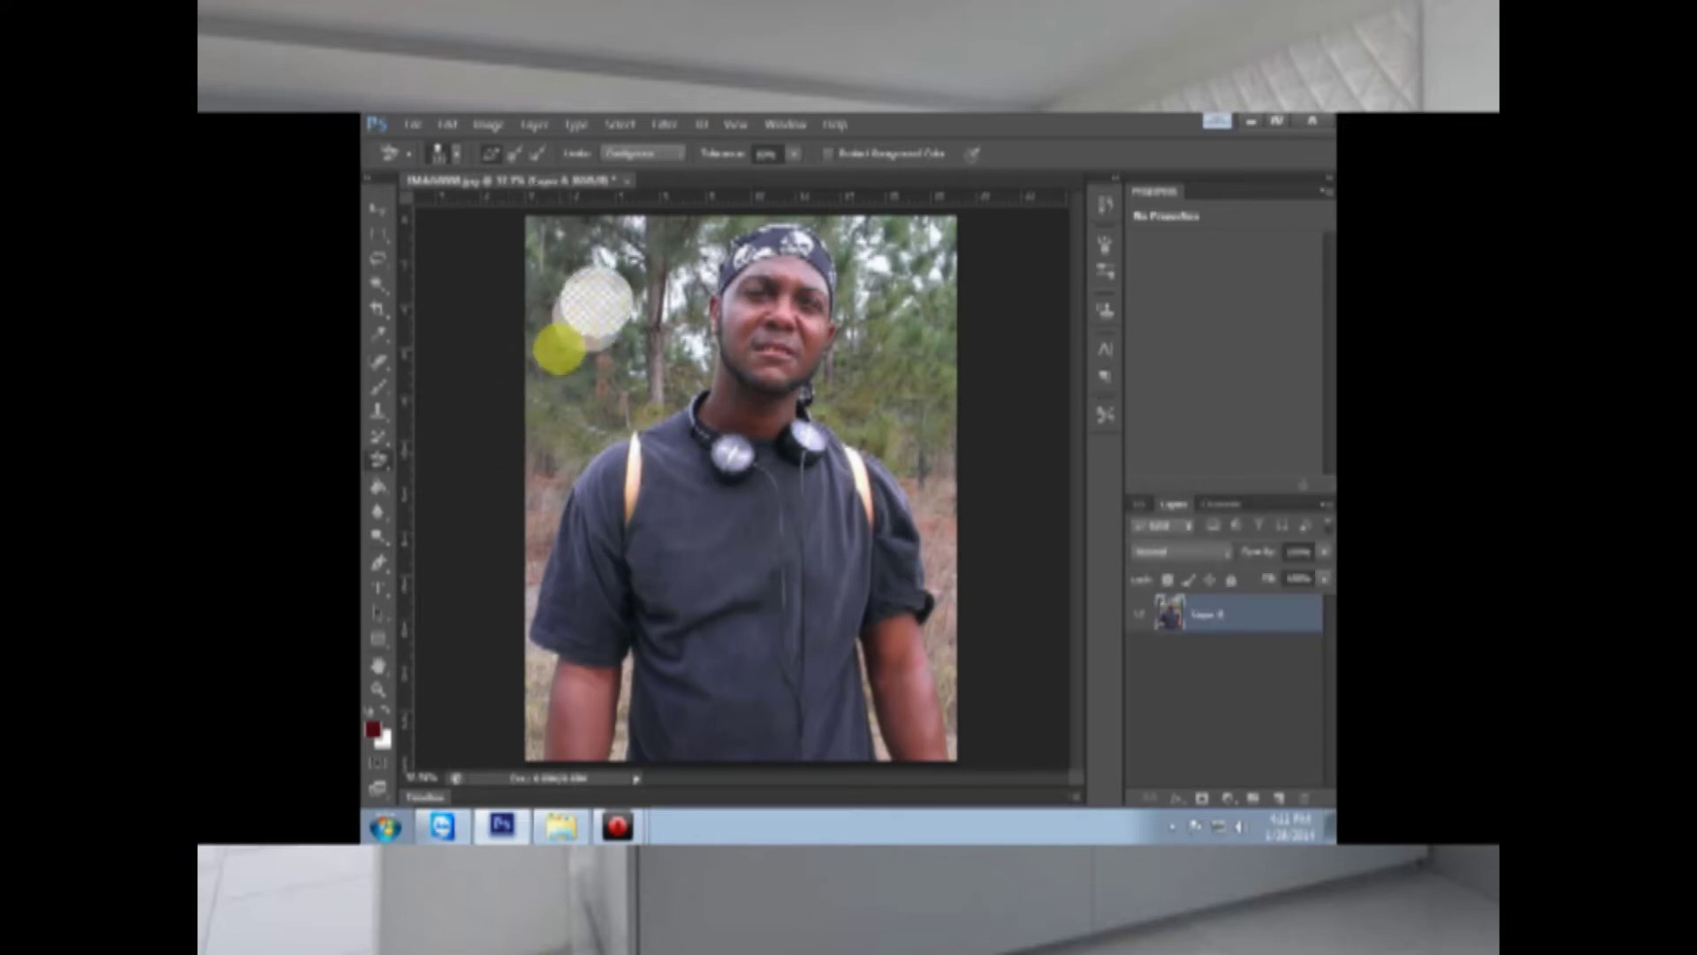
pyautogui.click(594, 302)
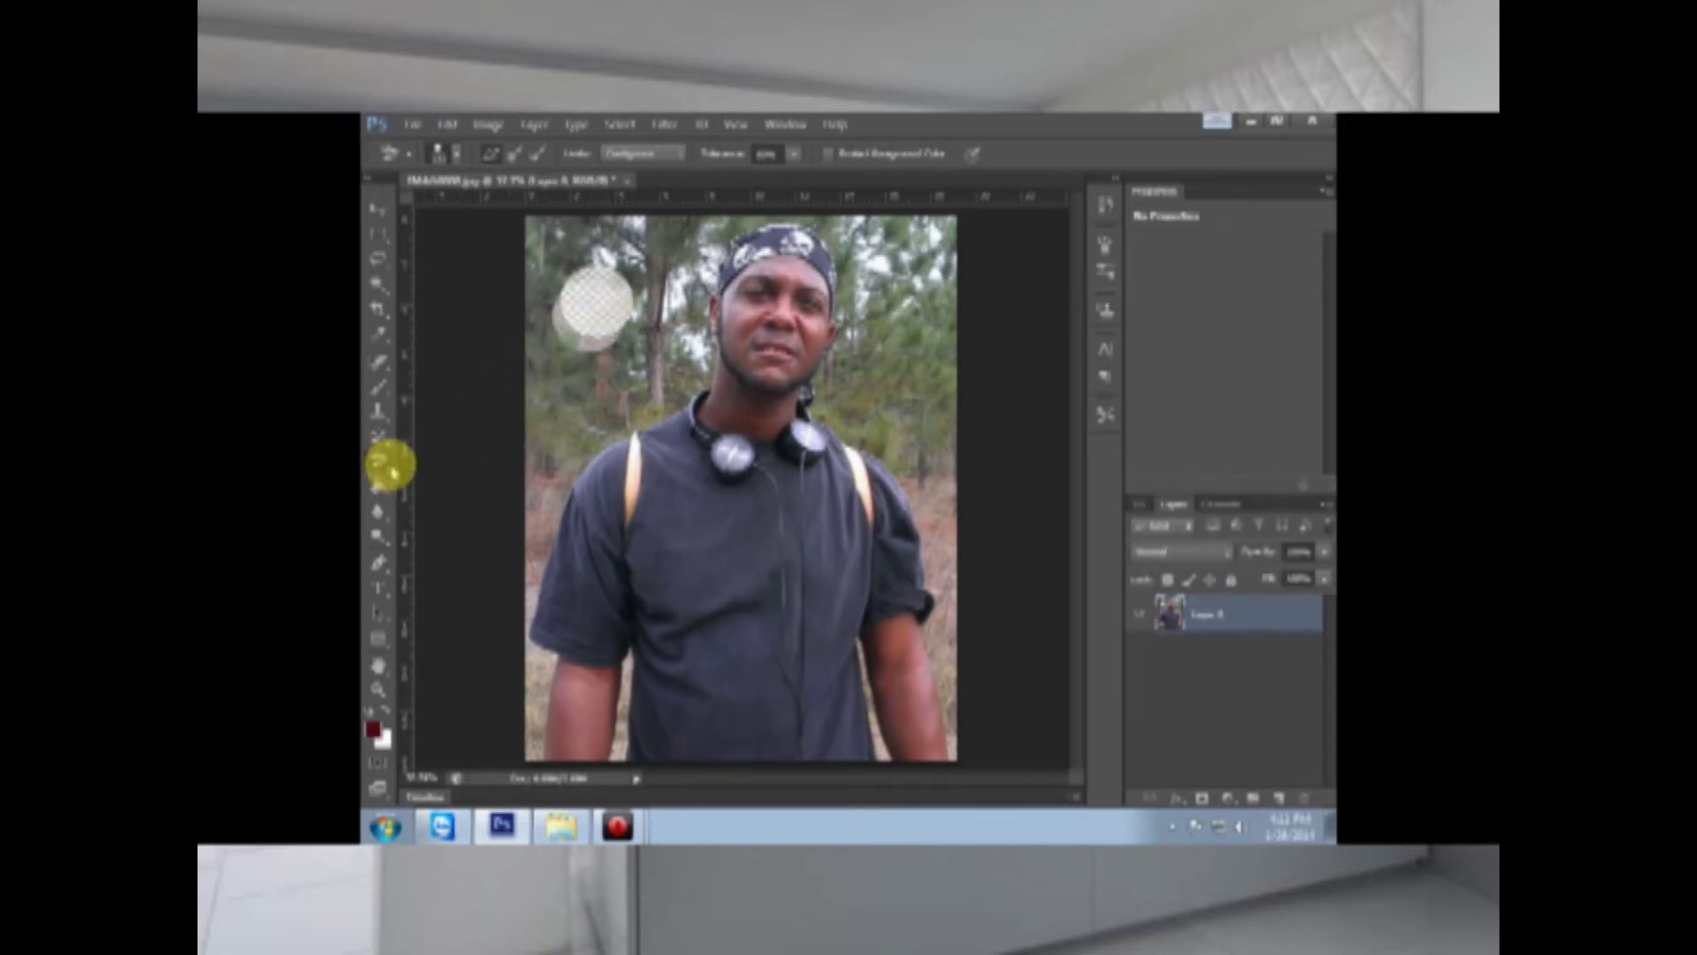
# Step: Erase a thin line below the transparent spot with the Eraser Tool, enlarge the brush, and erase the photo's upper right edge
pyautogui.click(380, 464)
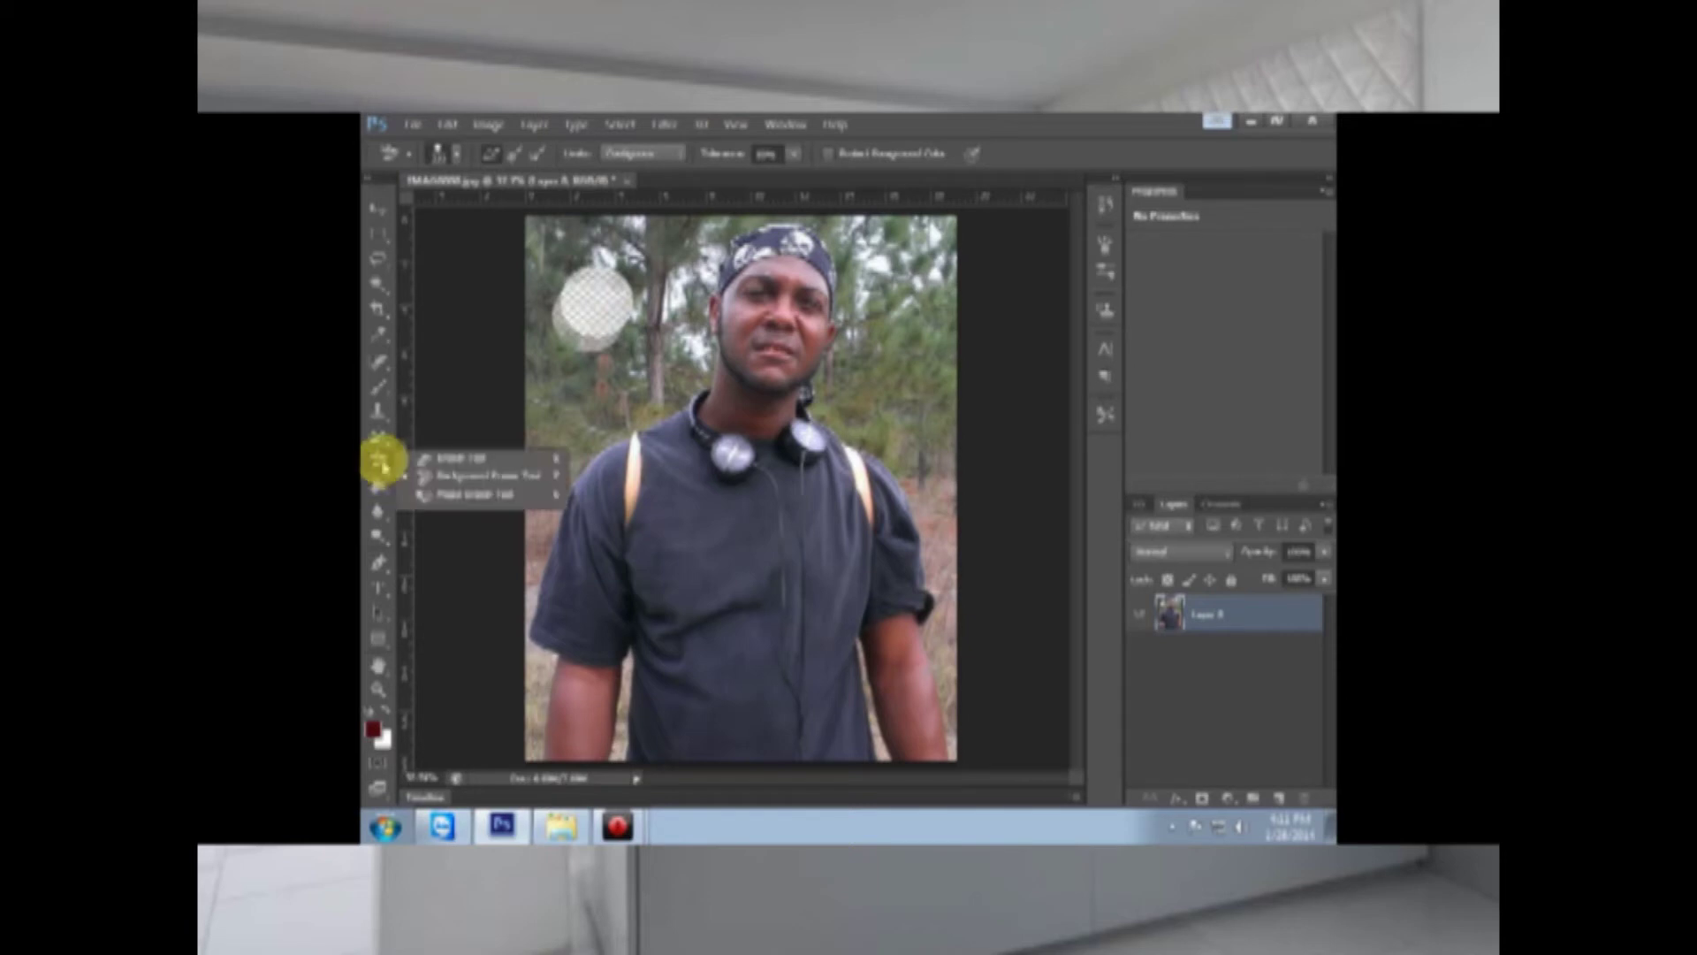
pyautogui.click(443, 454)
pyautogui.moveTo(619, 329); pyautogui.dragTo(544, 444)
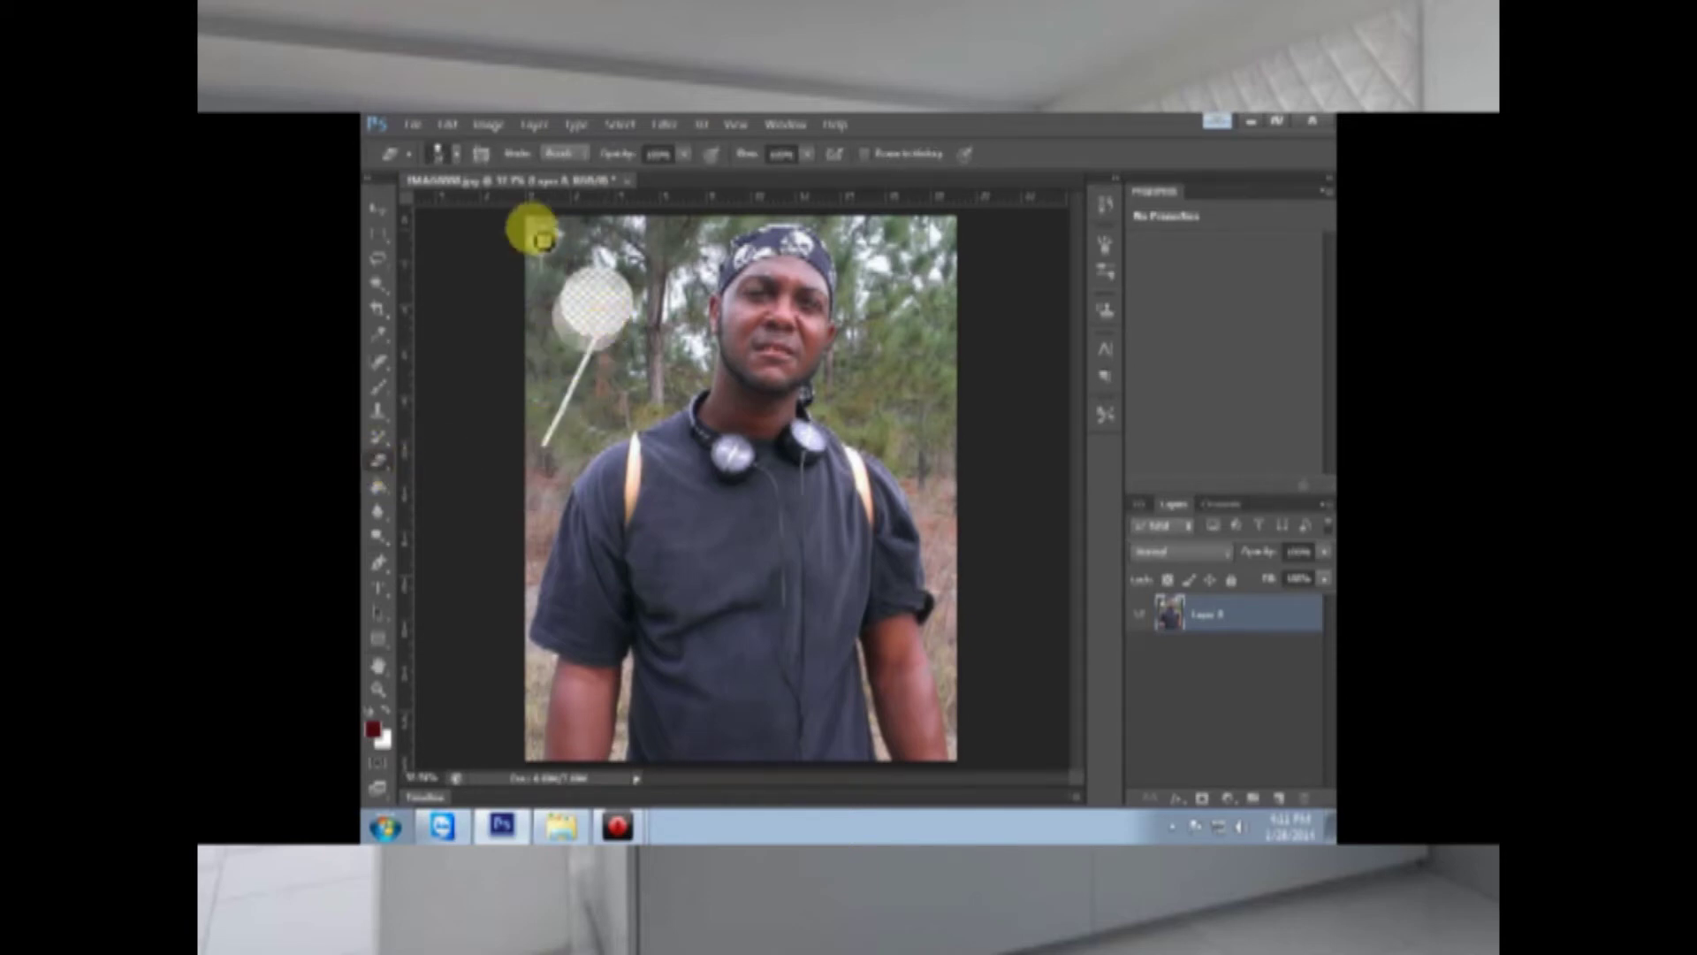
pyautogui.click(455, 154)
pyautogui.moveTo(401, 217); pyautogui.dragTo(439, 218)
pyautogui.moveTo(933, 257)
pyautogui.mouseDown()
pyautogui.moveTo(933, 317)
pyautogui.moveTo(936, 195)
pyautogui.moveTo(943, 364)
pyautogui.mouseUp()
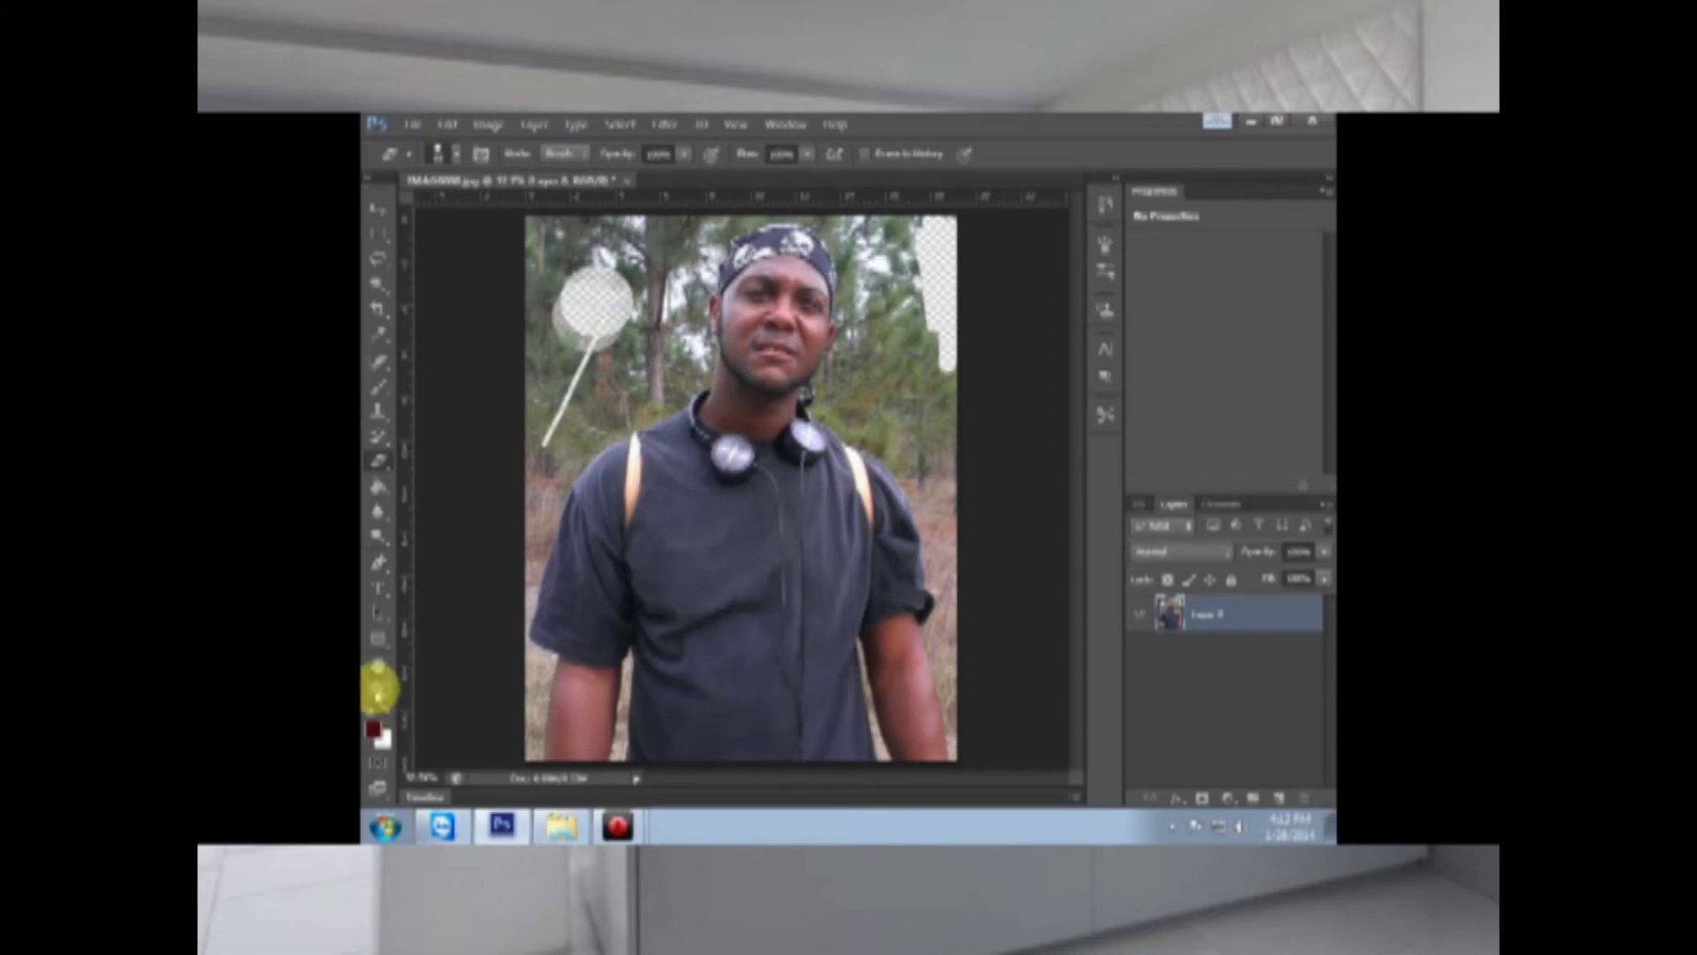
# Step: Magnify the narrow grass gap between the man's arm and shirt and examine its edges along its length
pyautogui.click(379, 688)
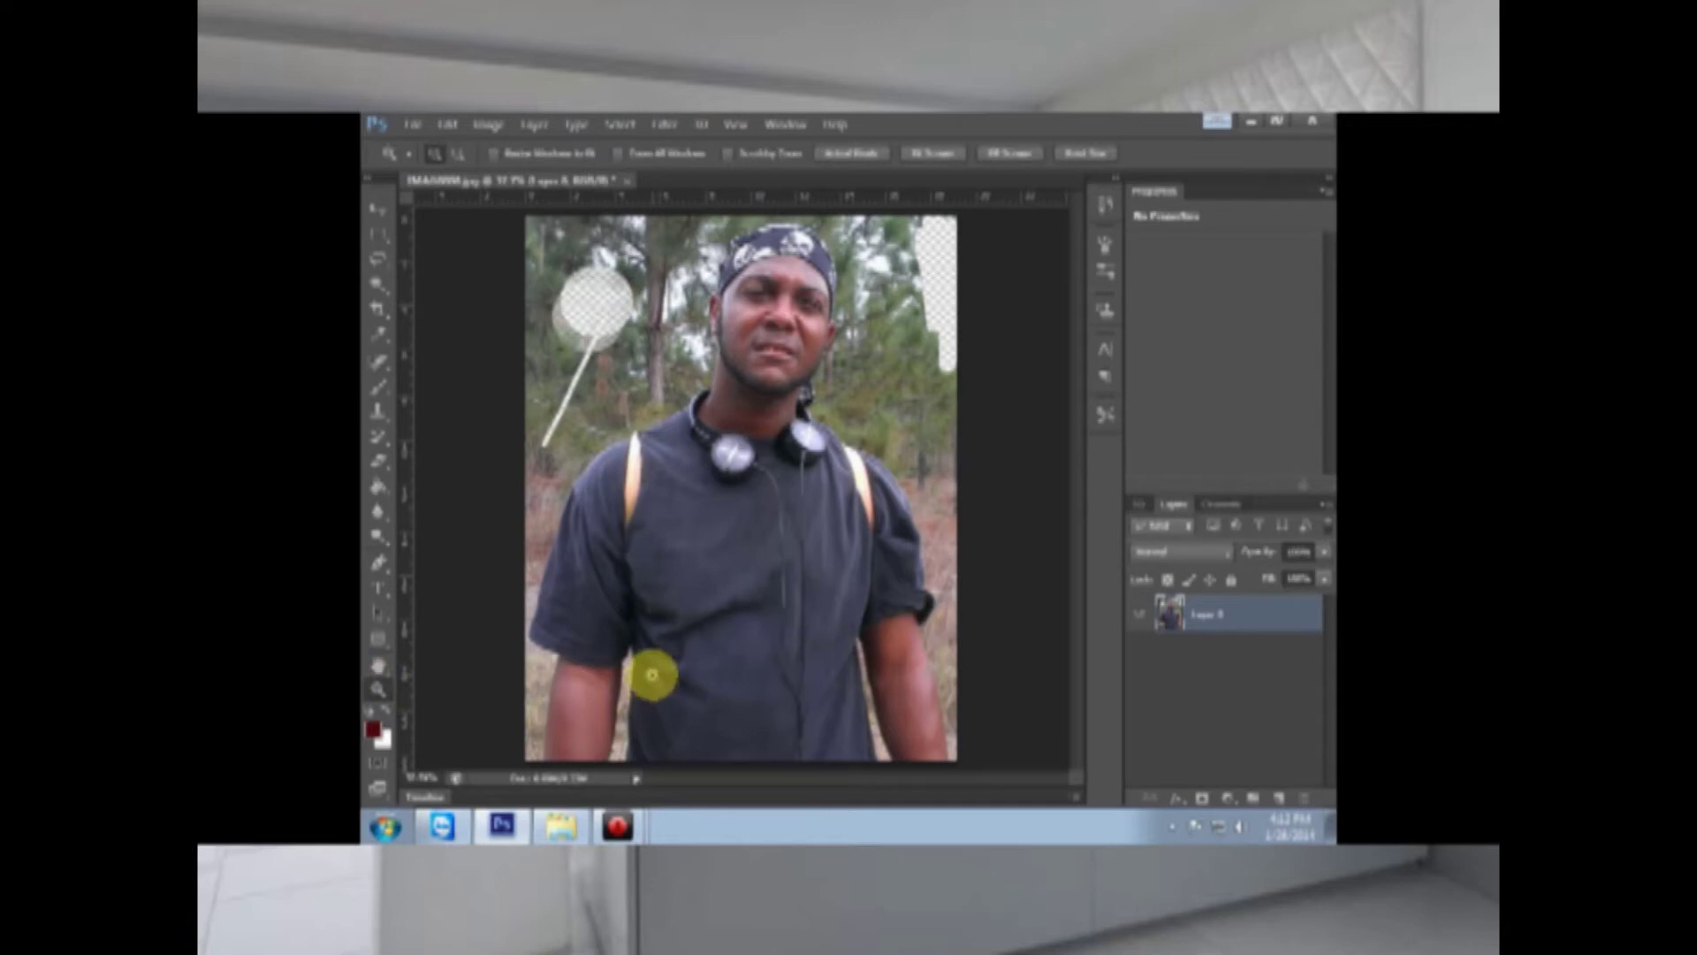
pyautogui.moveTo(652, 686); pyautogui.dragTo(713, 728)
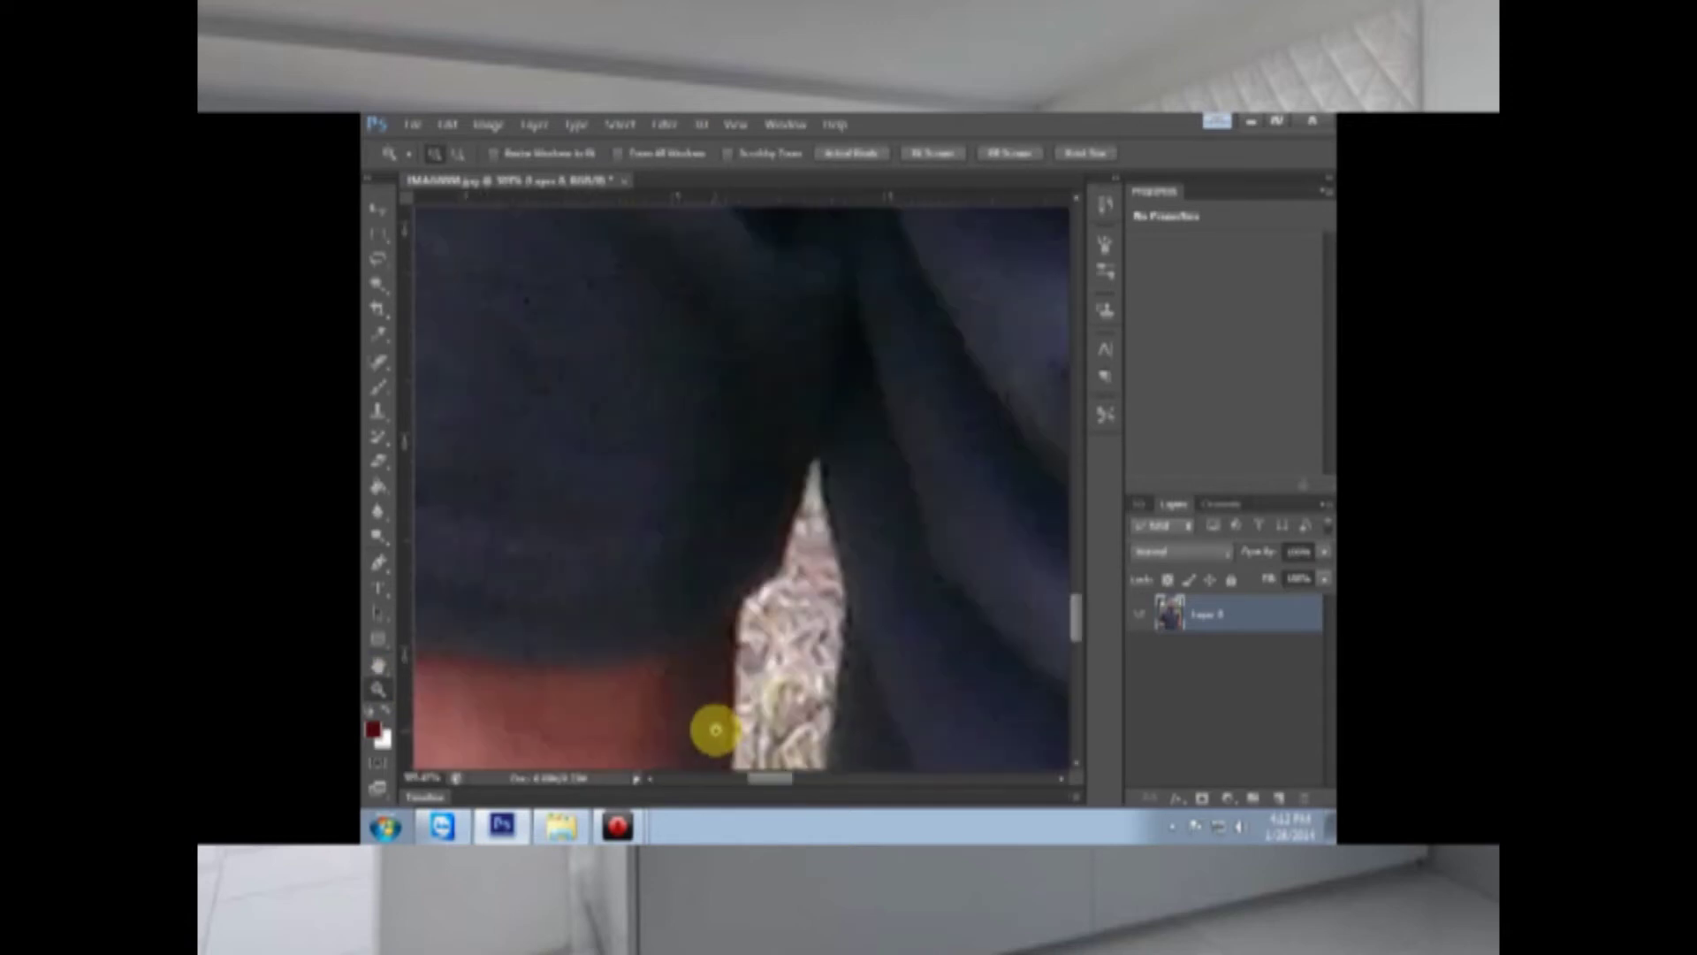
pyautogui.moveTo(776, 778)
pyautogui.mouseDown()
pyautogui.moveTo(1016, 792)
pyautogui.moveTo(757, 784)
pyautogui.moveTo(814, 767)
pyautogui.moveTo(777, 777)
pyautogui.mouseUp()
pyautogui.moveTo(1080, 613); pyautogui.dragTo(1064, 671)
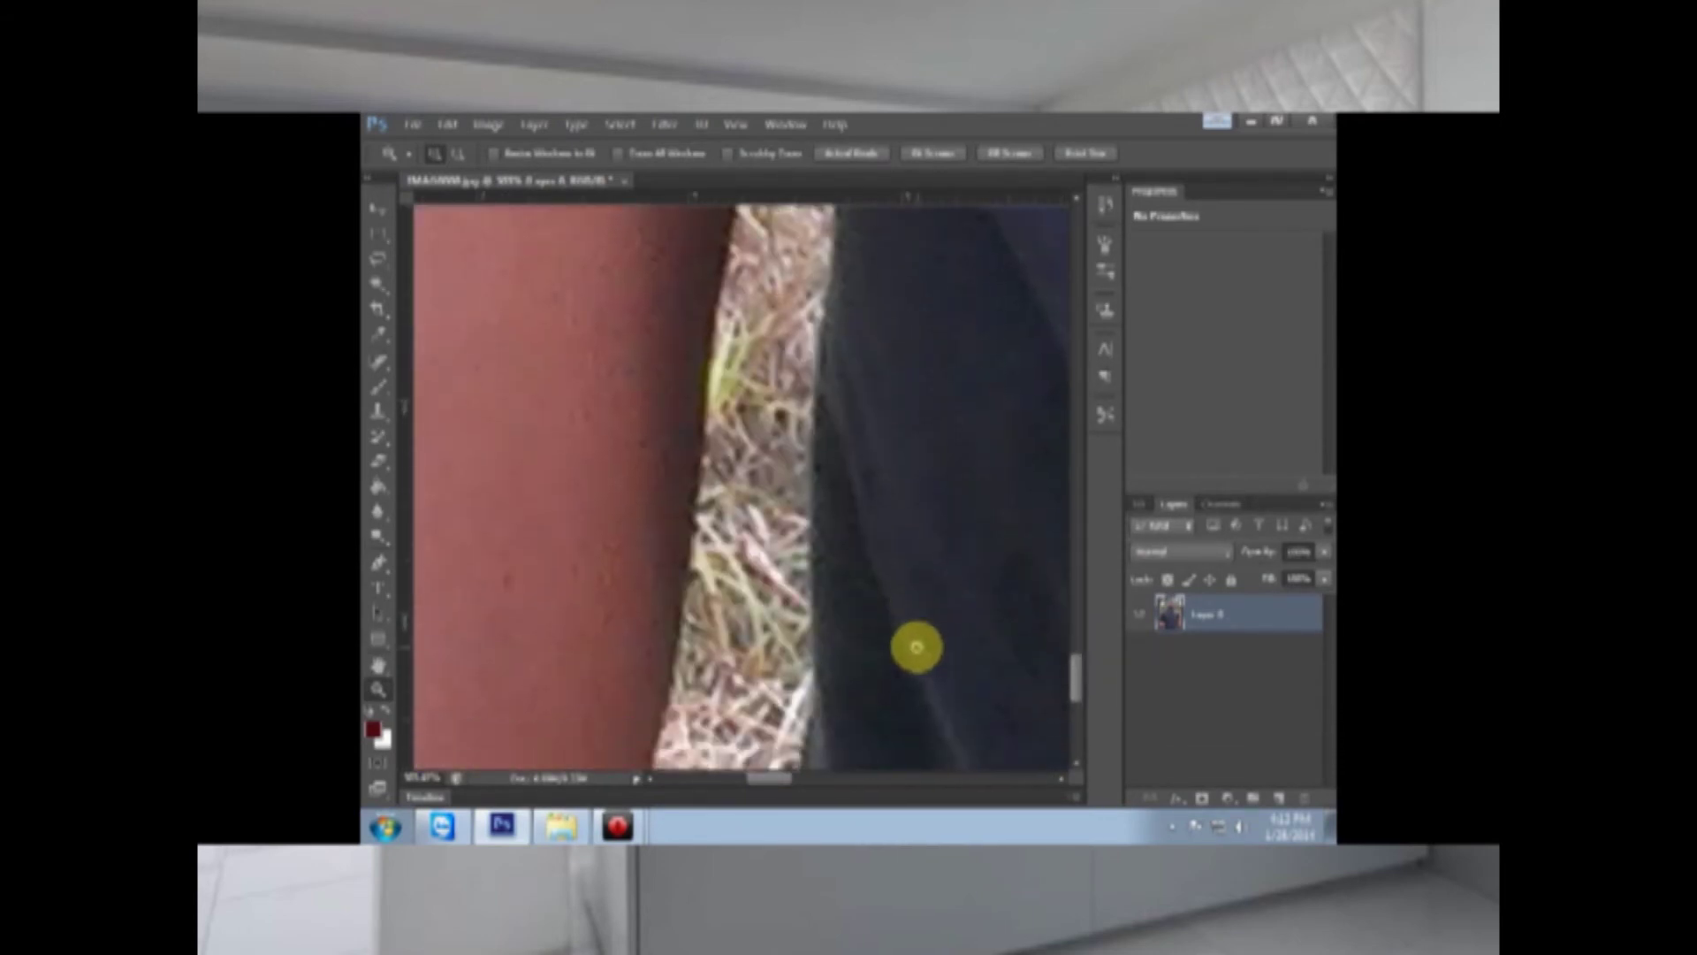
pyautogui.scroll(-2, 915, 642)
pyautogui.scroll(-3, 914, 649)
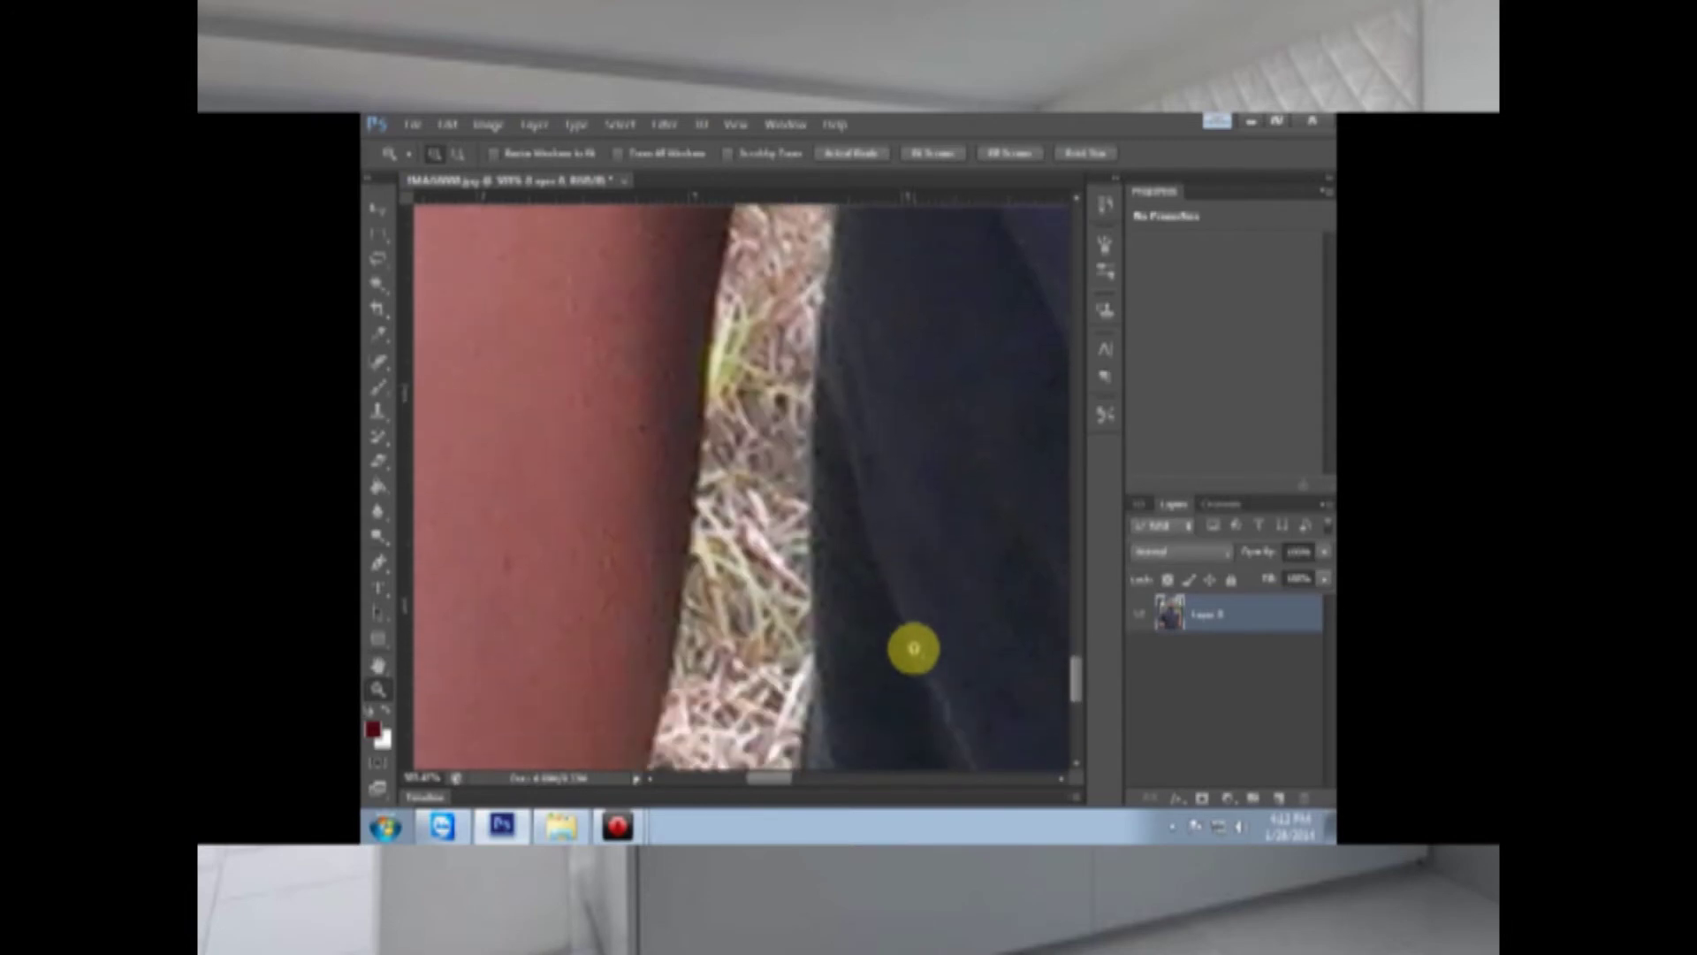
pyautogui.scroll(-3, 915, 676)
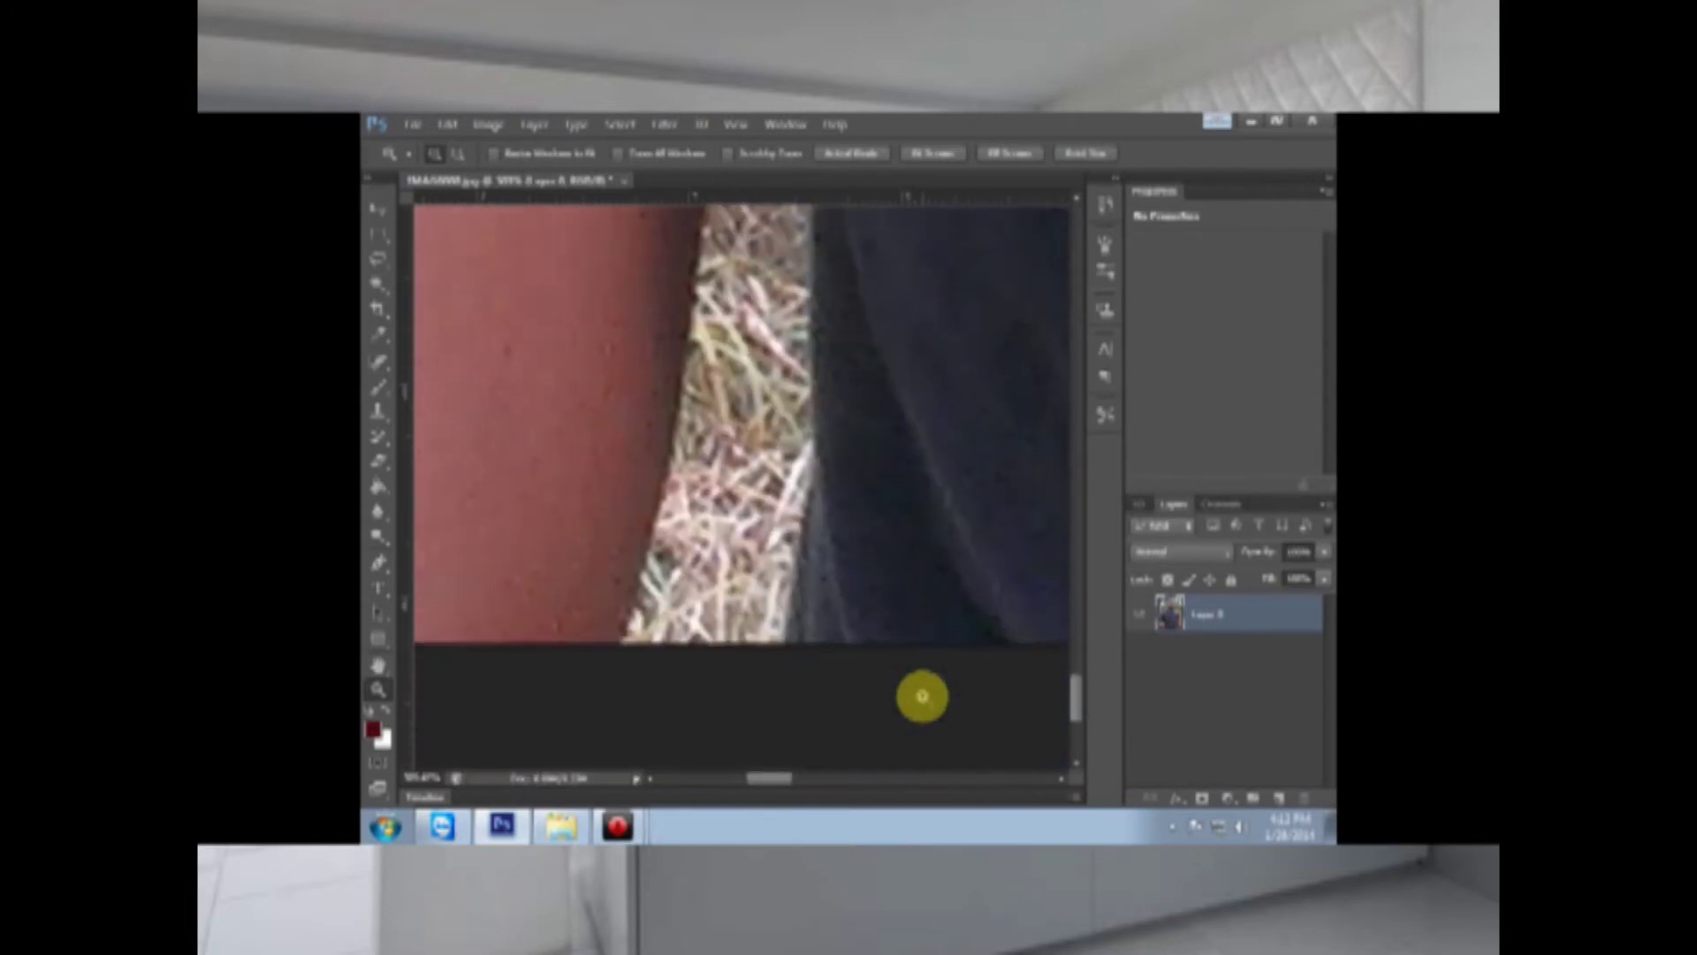
pyautogui.scroll(3, 740, 636)
pyautogui.scroll(3, 740, 609)
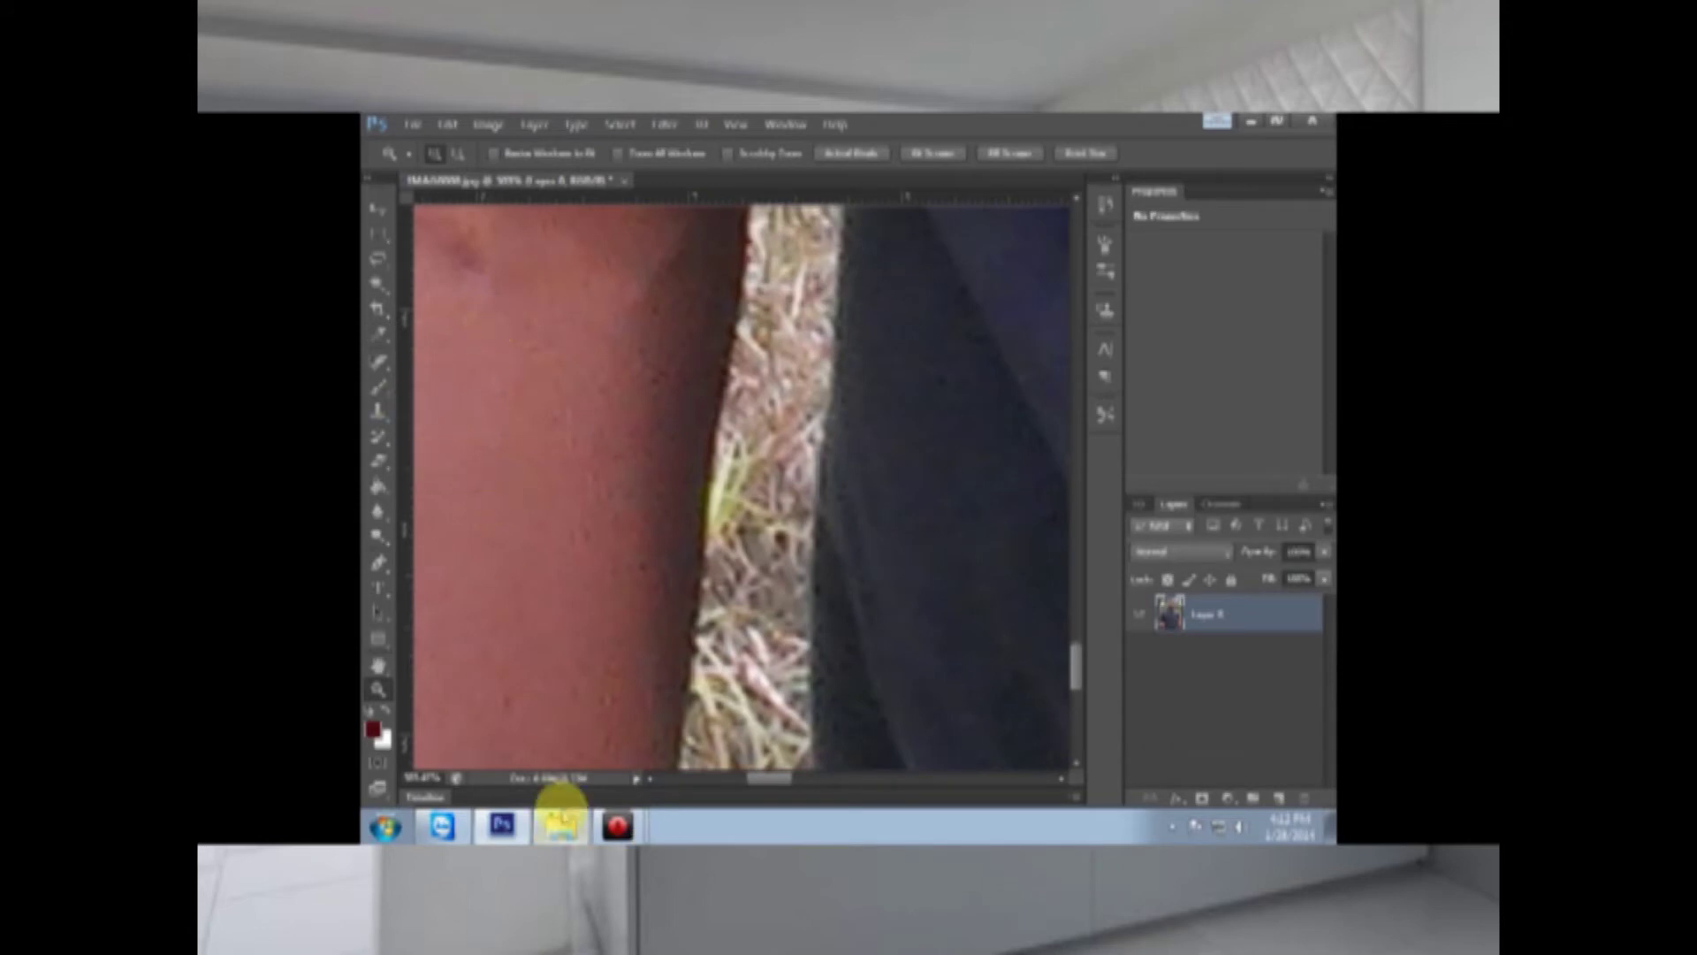
# Step: Fit the whole photo in view, enlarge the Eraser Tool's brush, browse the brush presets and choose the hard round one
pyautogui.rightClick(590, 685)
pyautogui.click(630, 695)
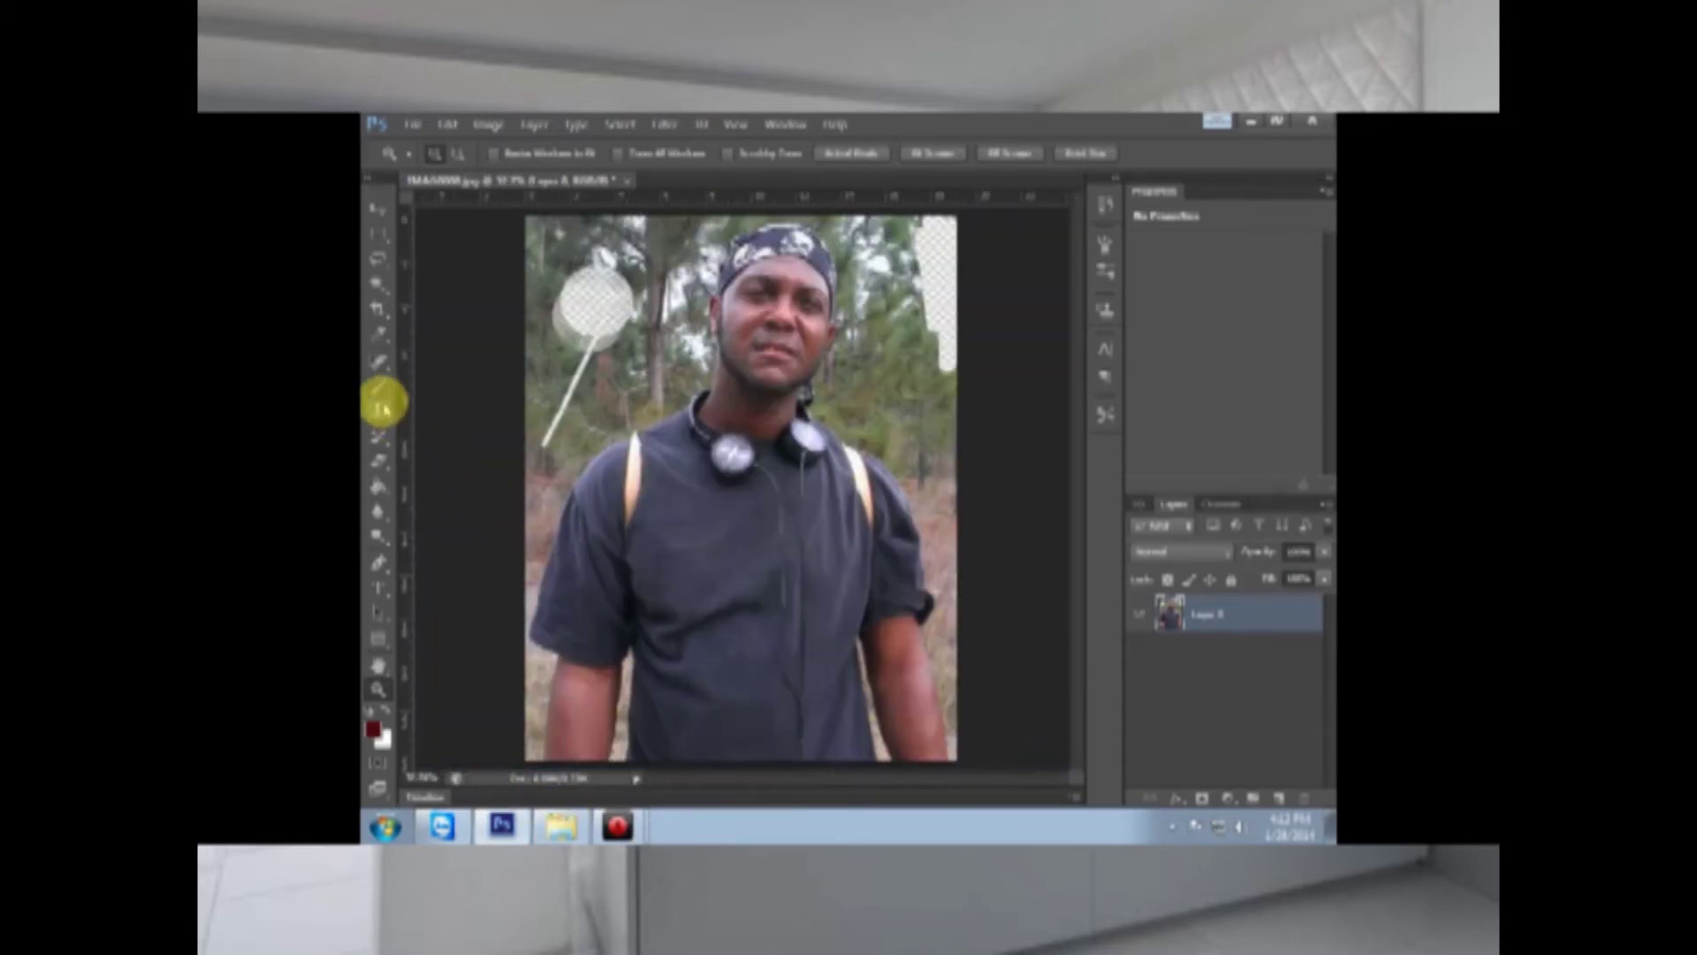
pyautogui.click(382, 456)
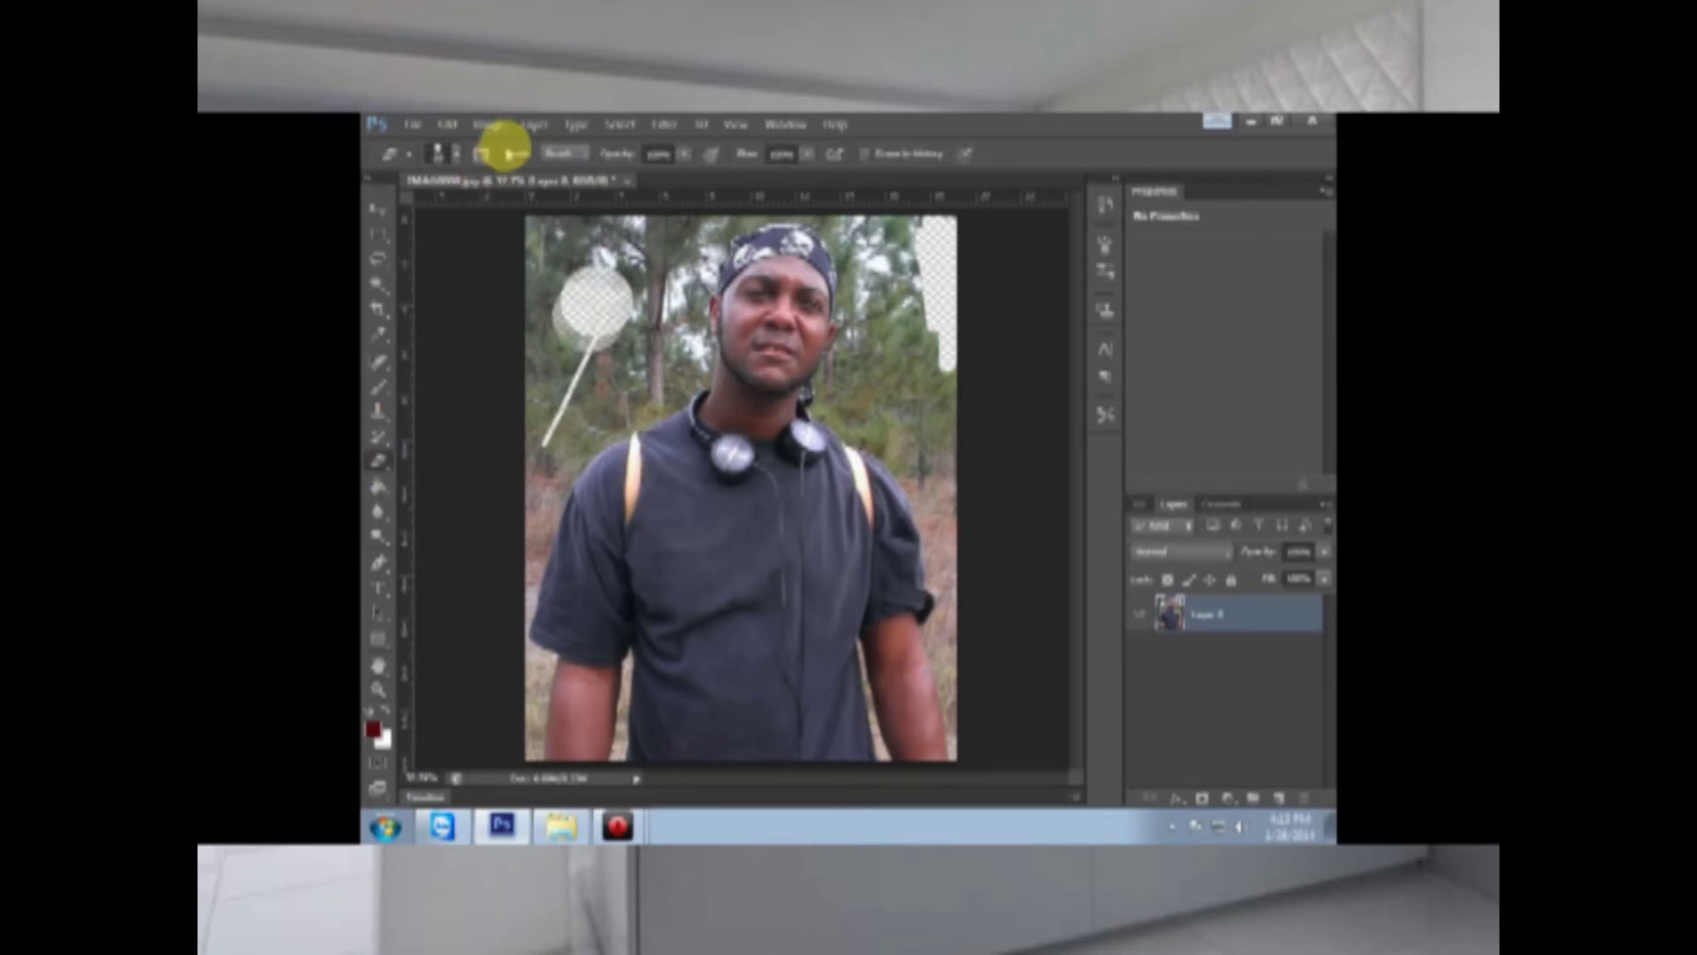
pyautogui.click(452, 152)
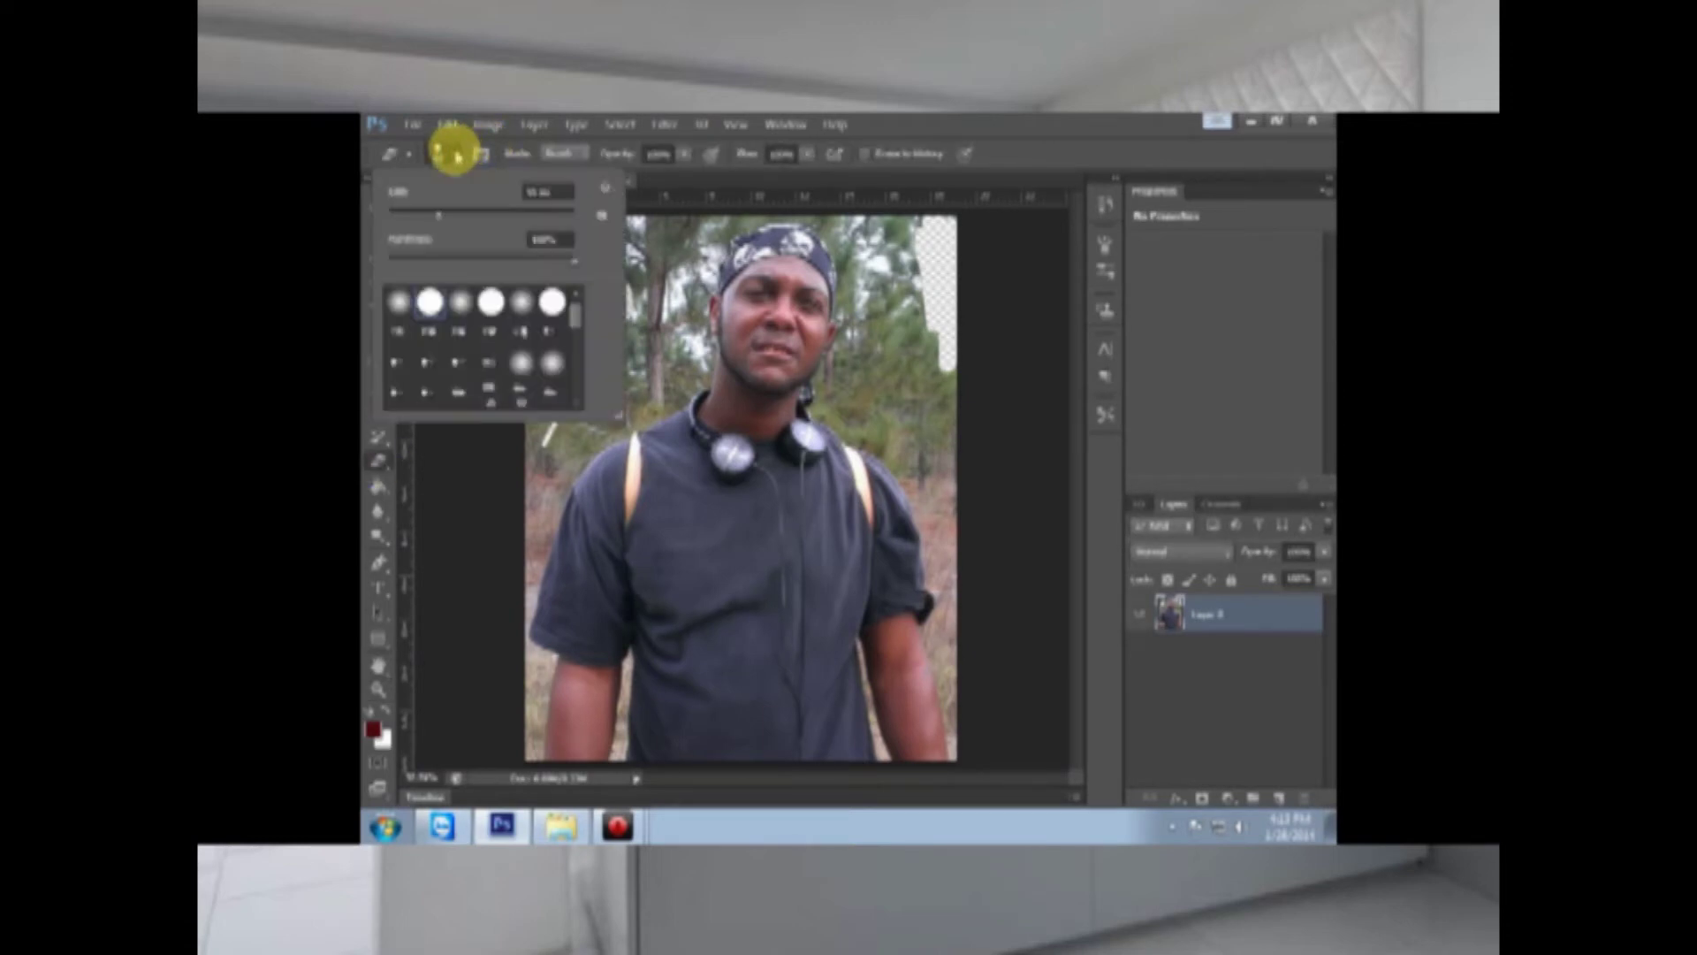
pyautogui.moveTo(442, 223)
pyautogui.mouseDown()
pyautogui.moveTo(428, 223)
pyautogui.moveTo(466, 220)
pyautogui.mouseUp()
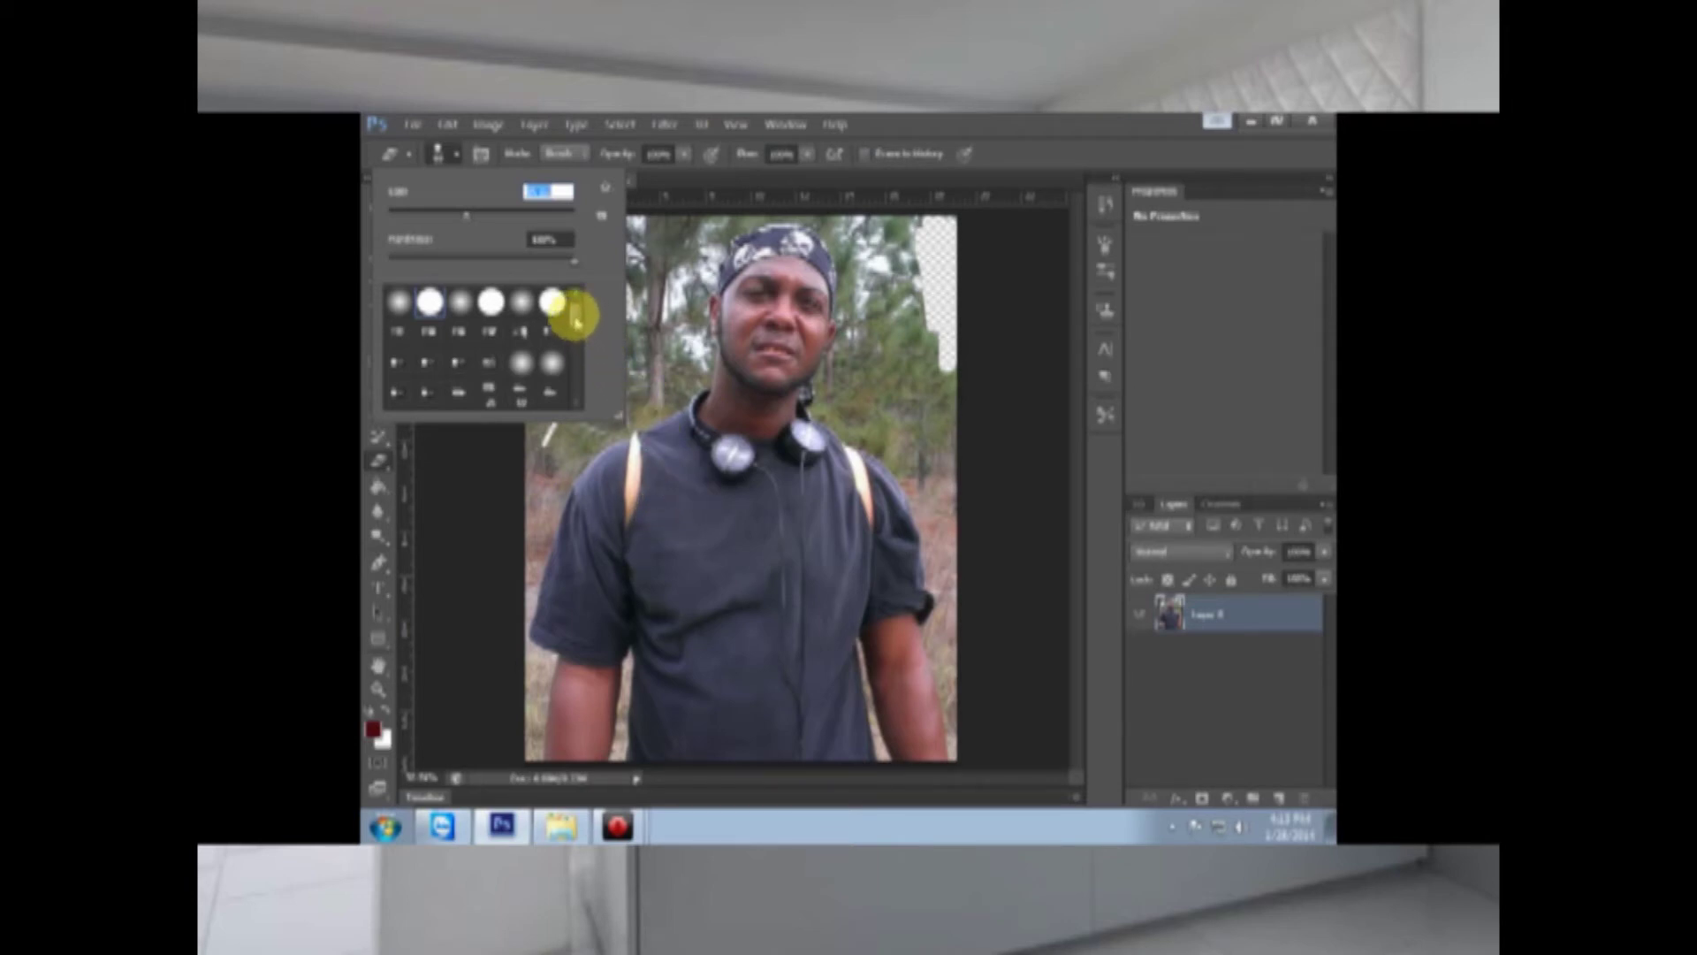
pyautogui.moveTo(576, 313)
pyautogui.mouseDown()
pyautogui.moveTo(581, 407)
pyautogui.moveTo(586, 295)
pyautogui.mouseUp()
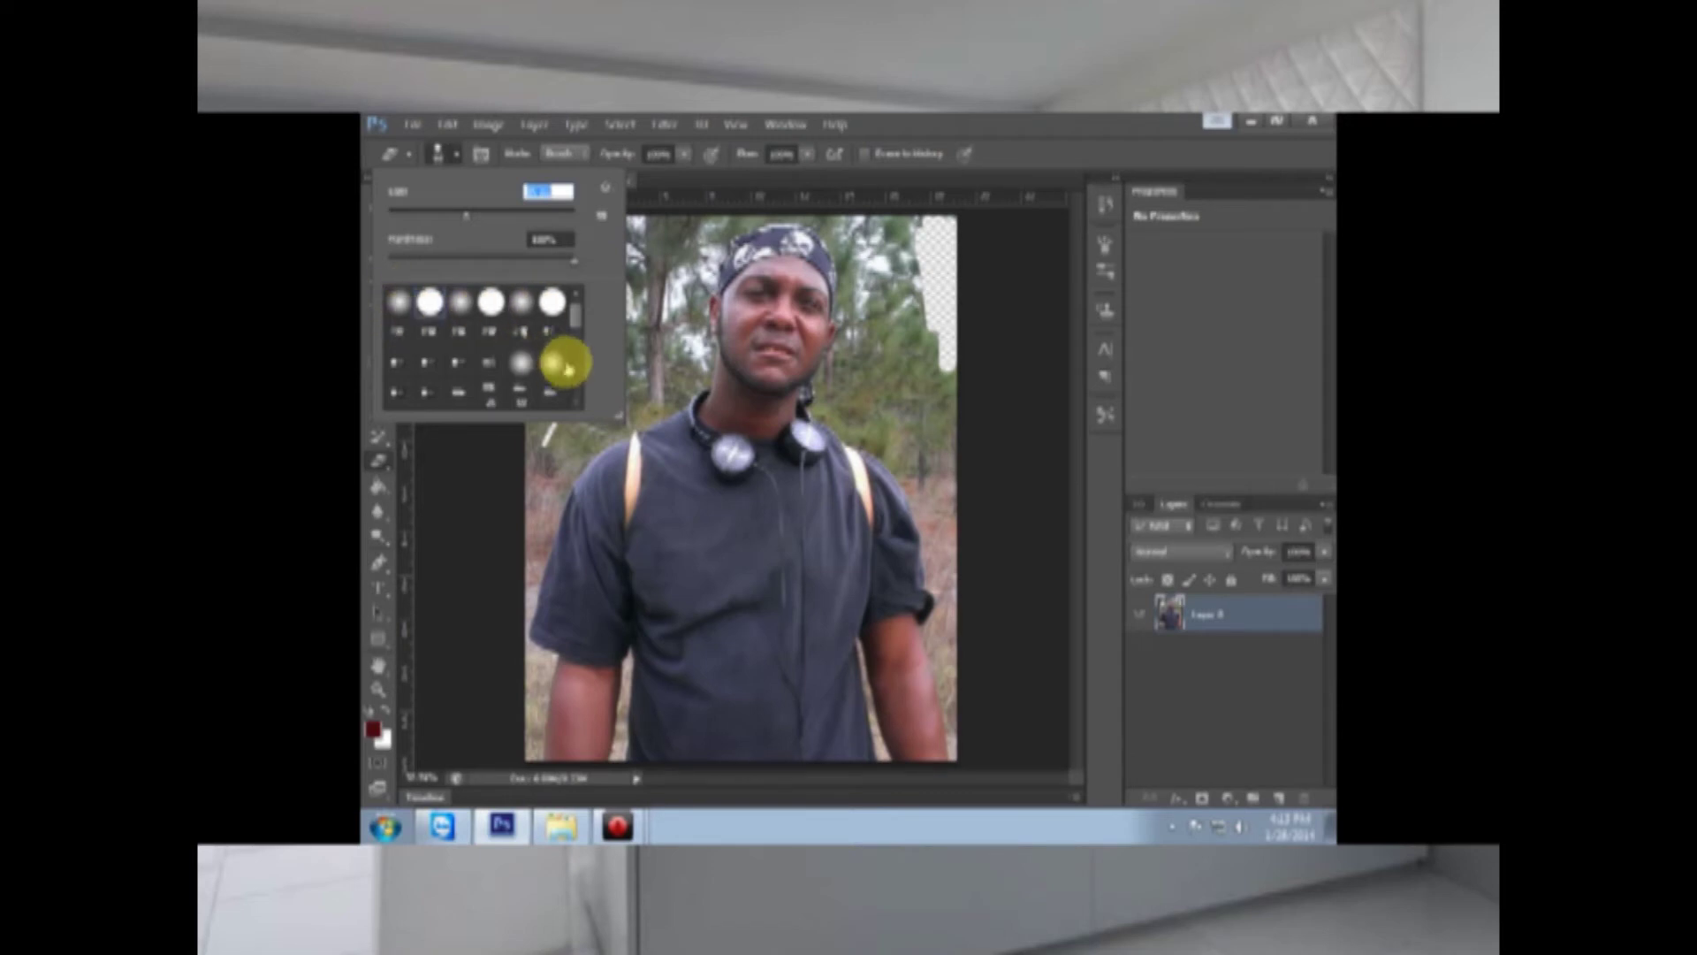
pyautogui.moveTo(579, 318); pyautogui.dragTo(585, 398)
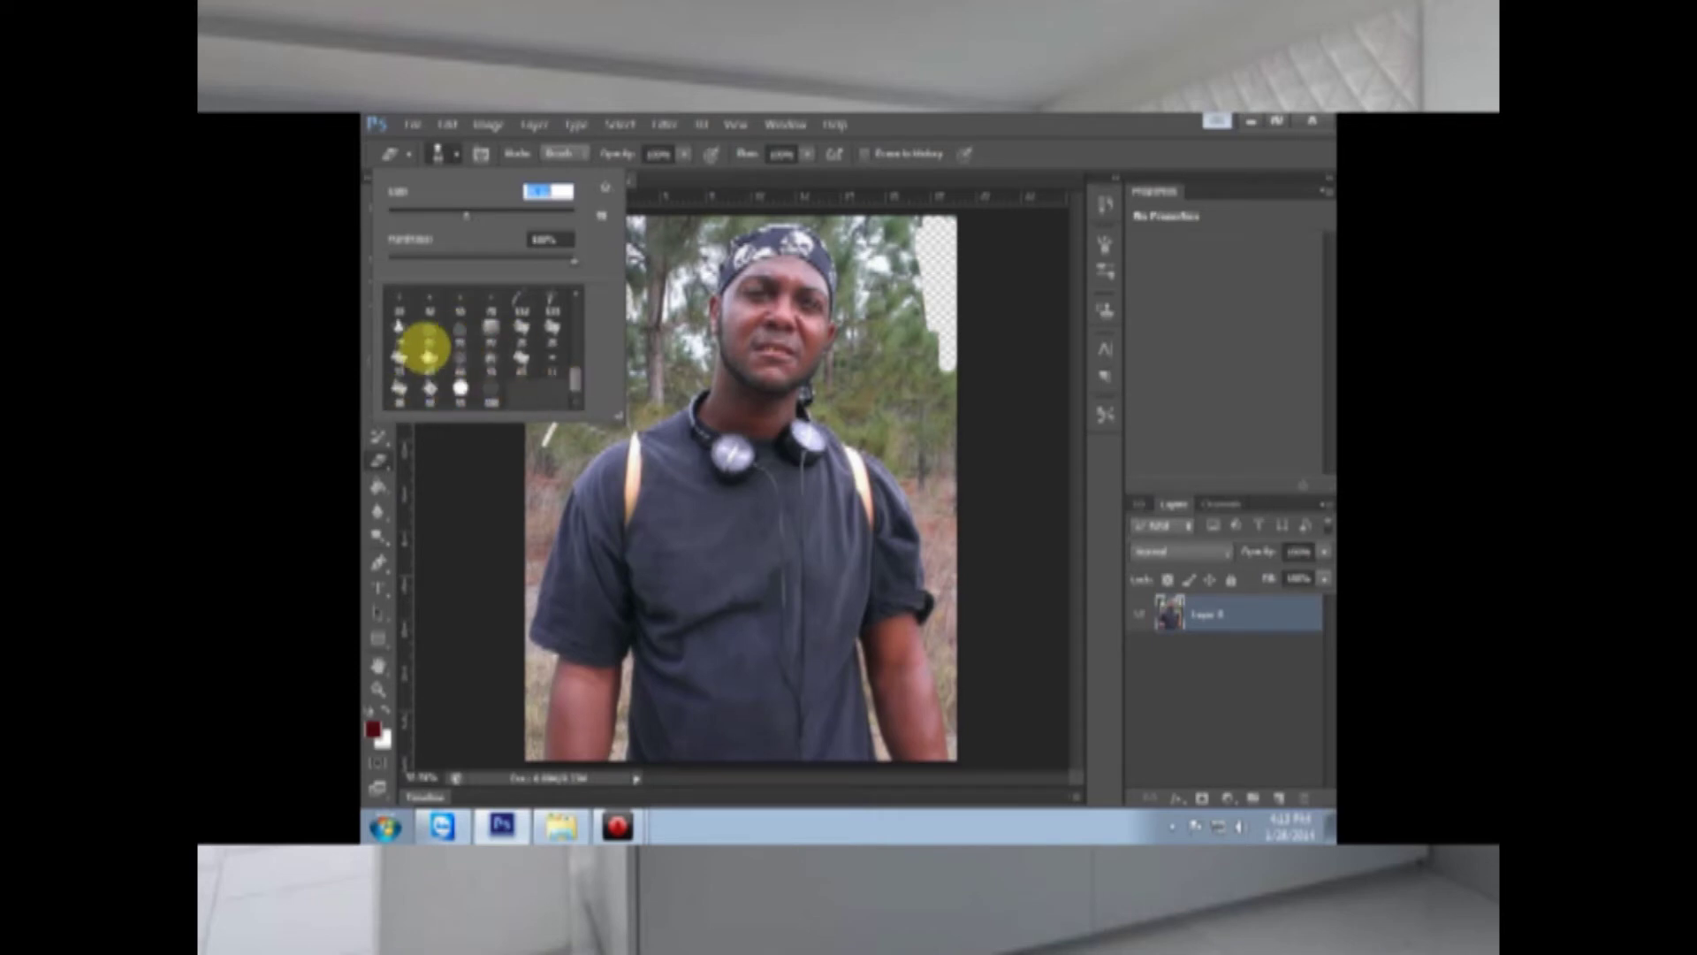
pyautogui.moveTo(574, 378); pyautogui.dragTo(583, 314)
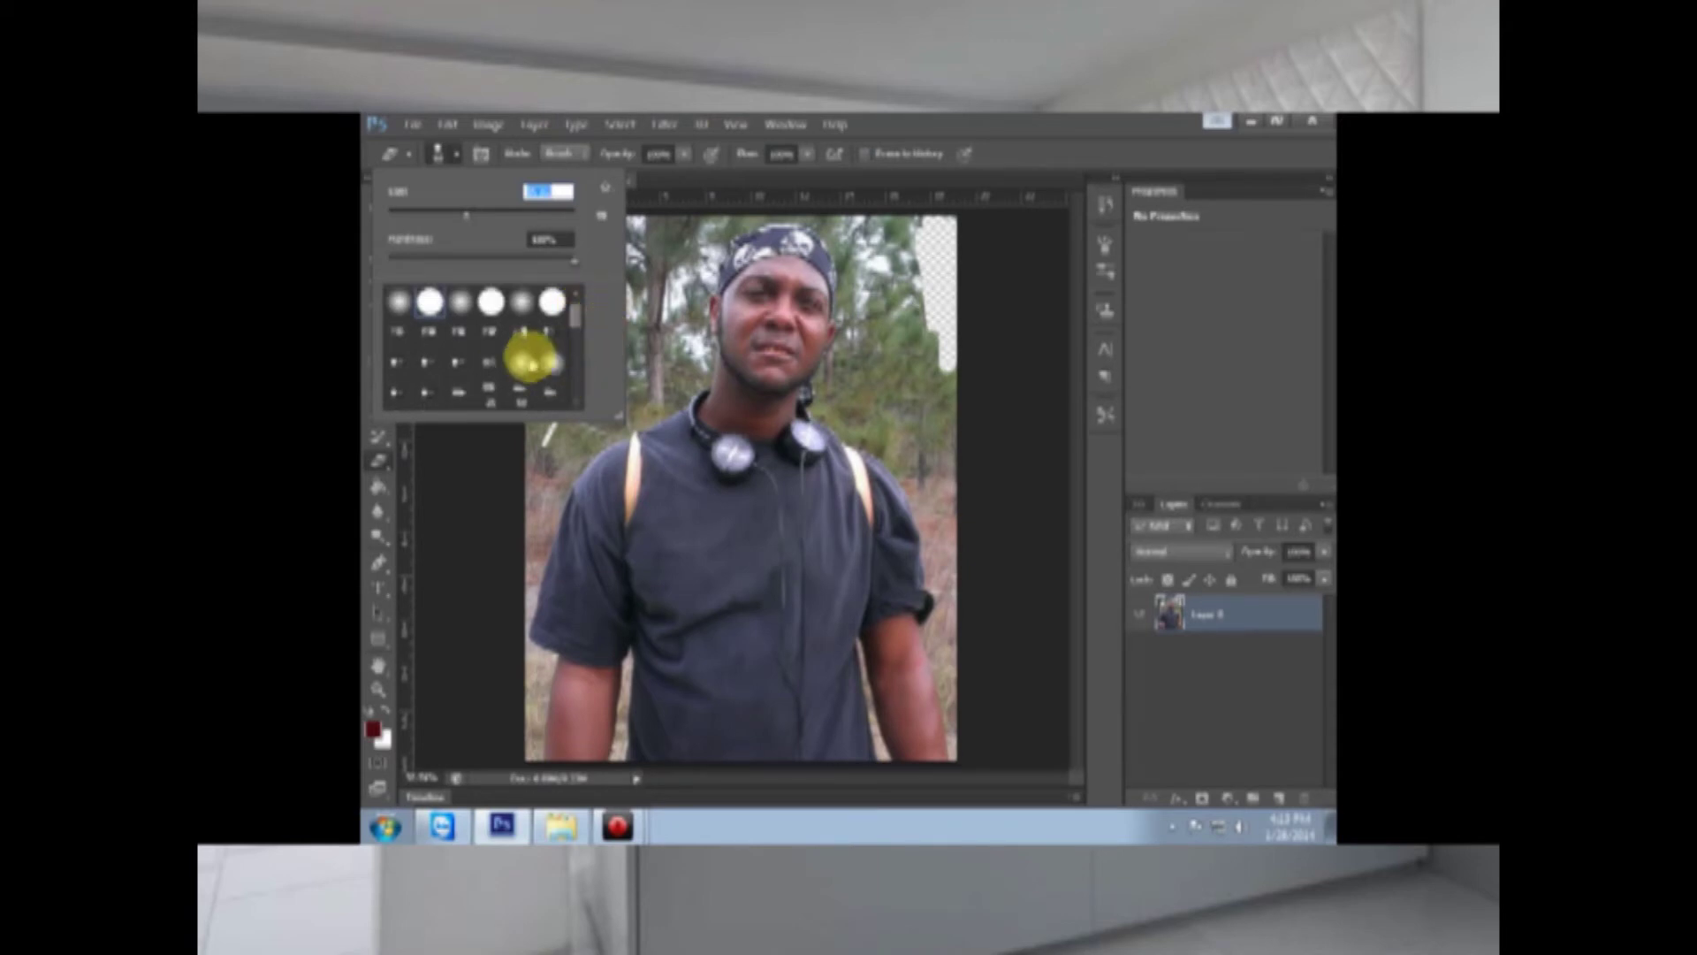
pyautogui.doubleClick(429, 302)
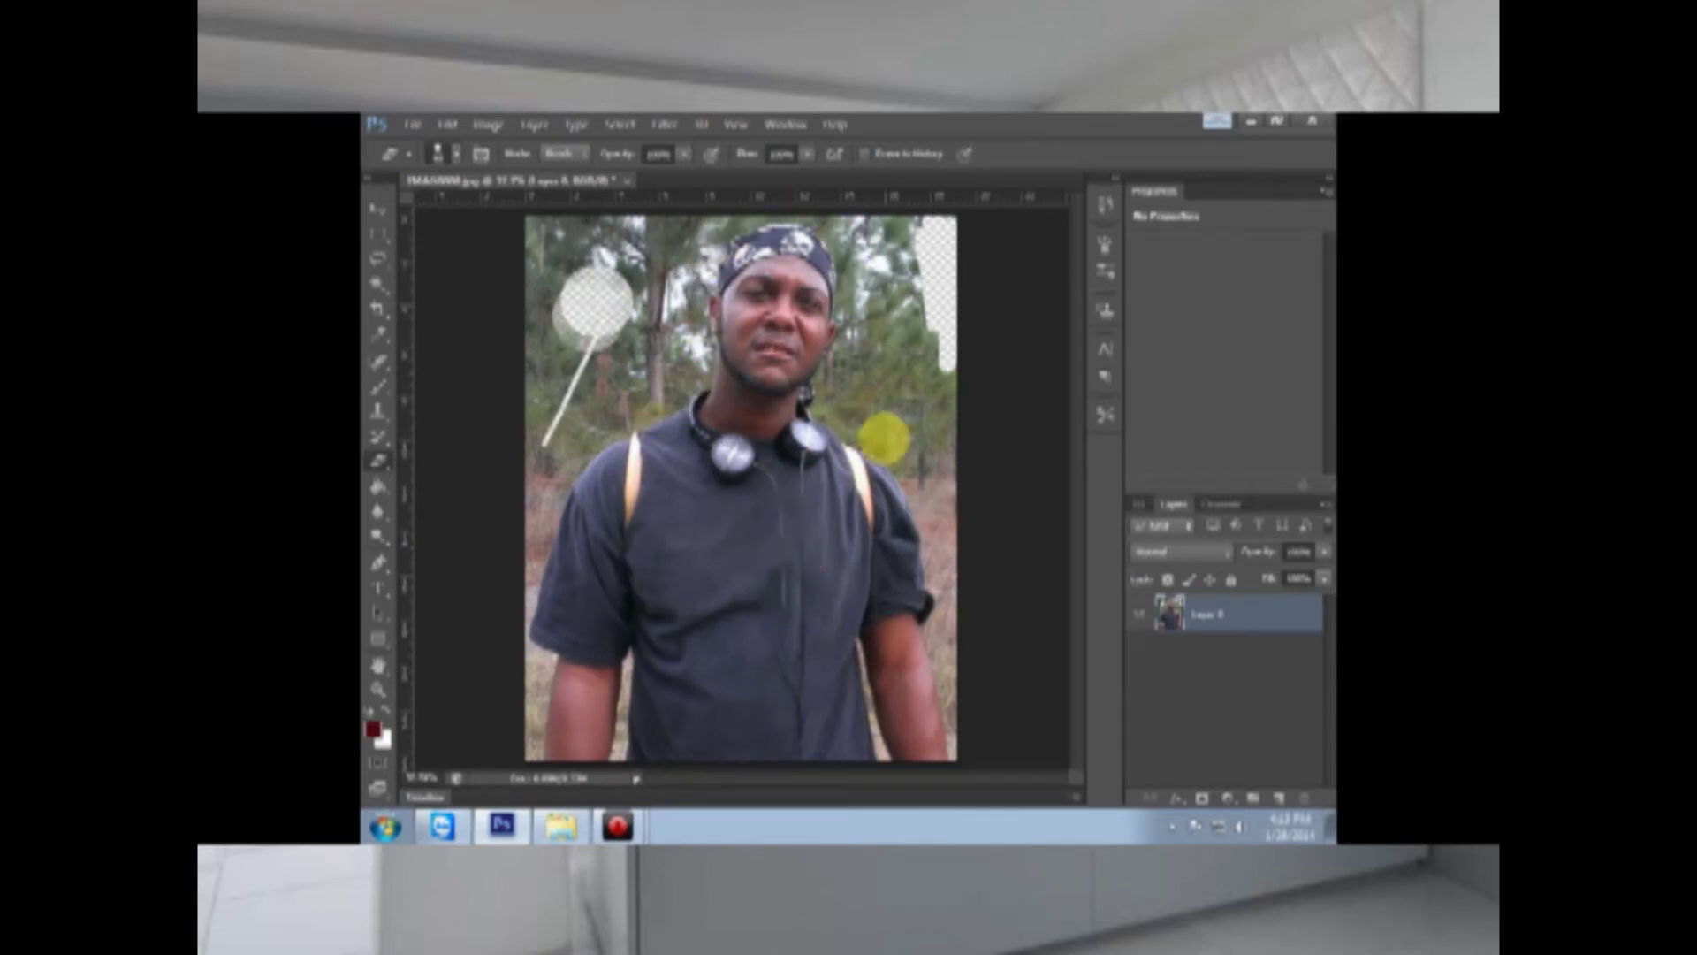
# Step: Shrink the eraser brush and erase the tip and upper shirt-side edge of the grass gap between the man's arm and shirt
pyautogui.click(378, 689)
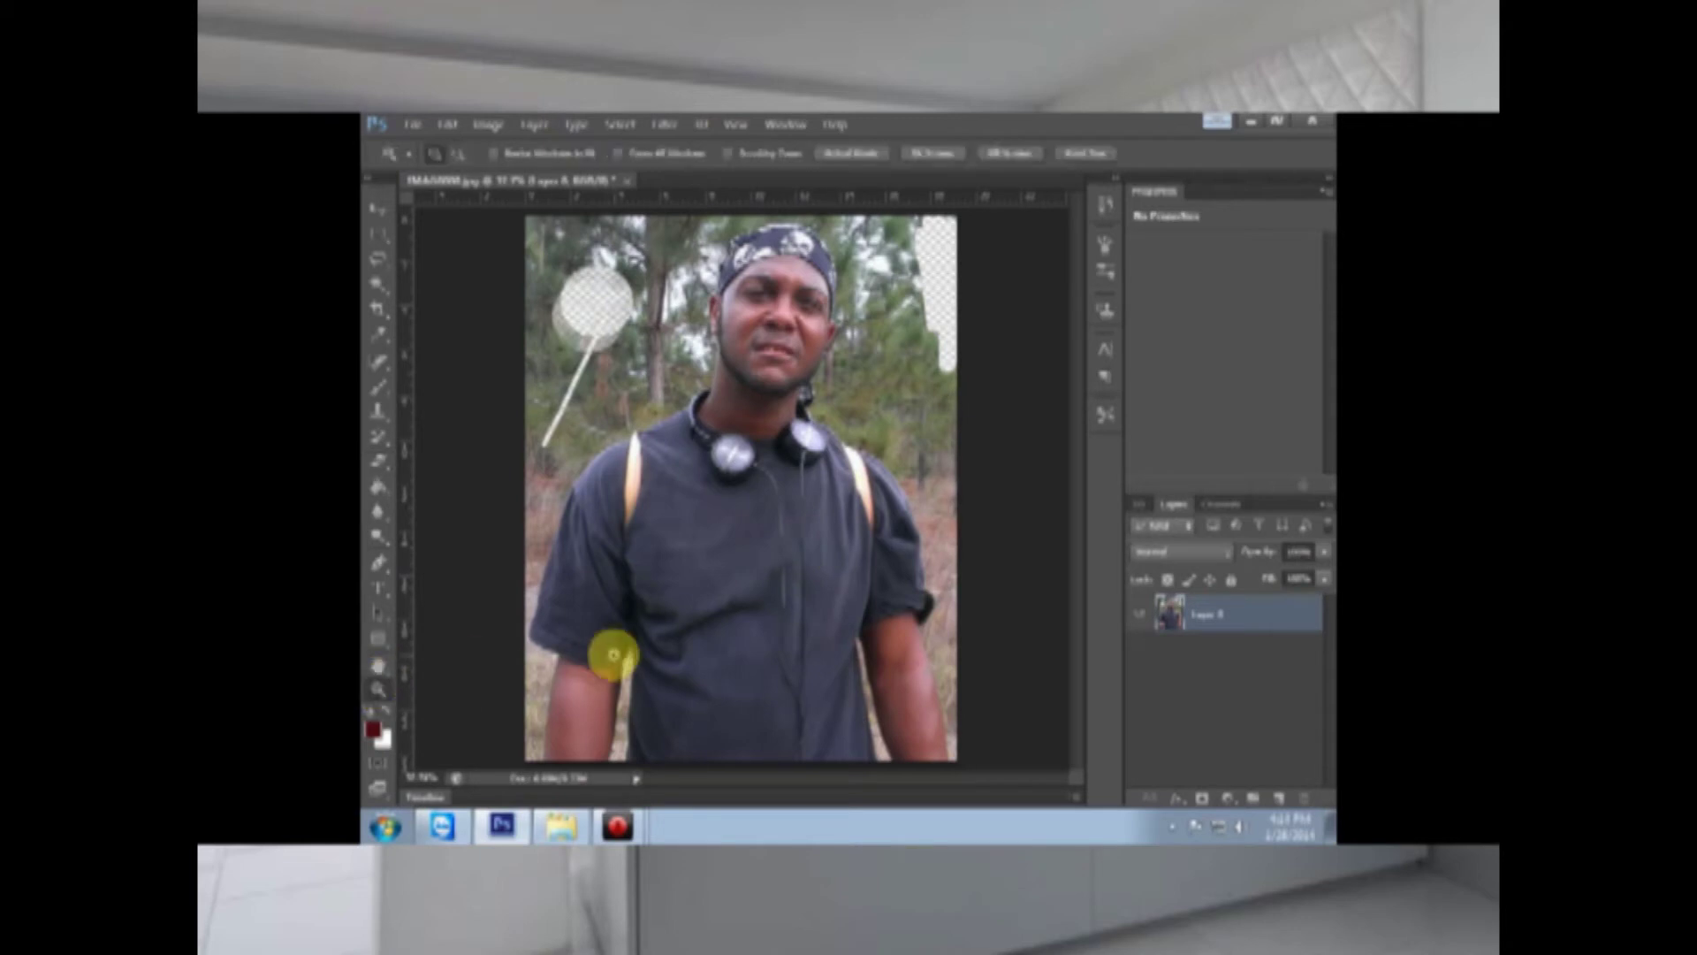
pyautogui.rightClick(618, 658)
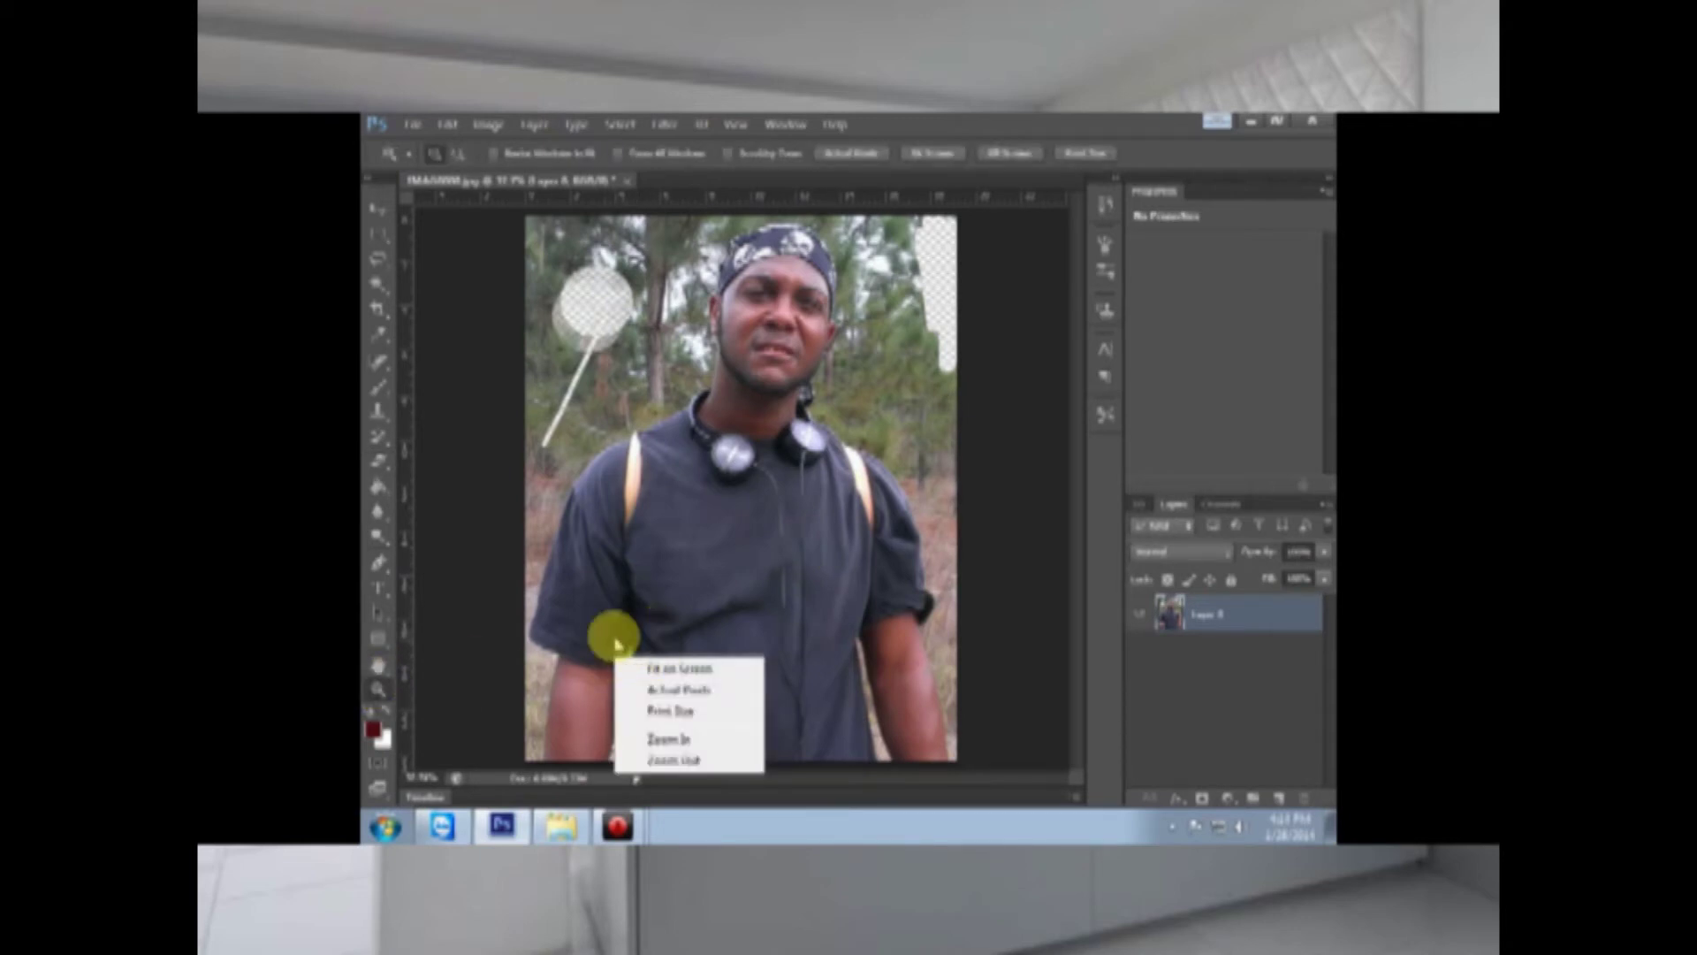
pyautogui.click(492, 628)
pyautogui.moveTo(624, 656); pyautogui.dragTo(652, 677)
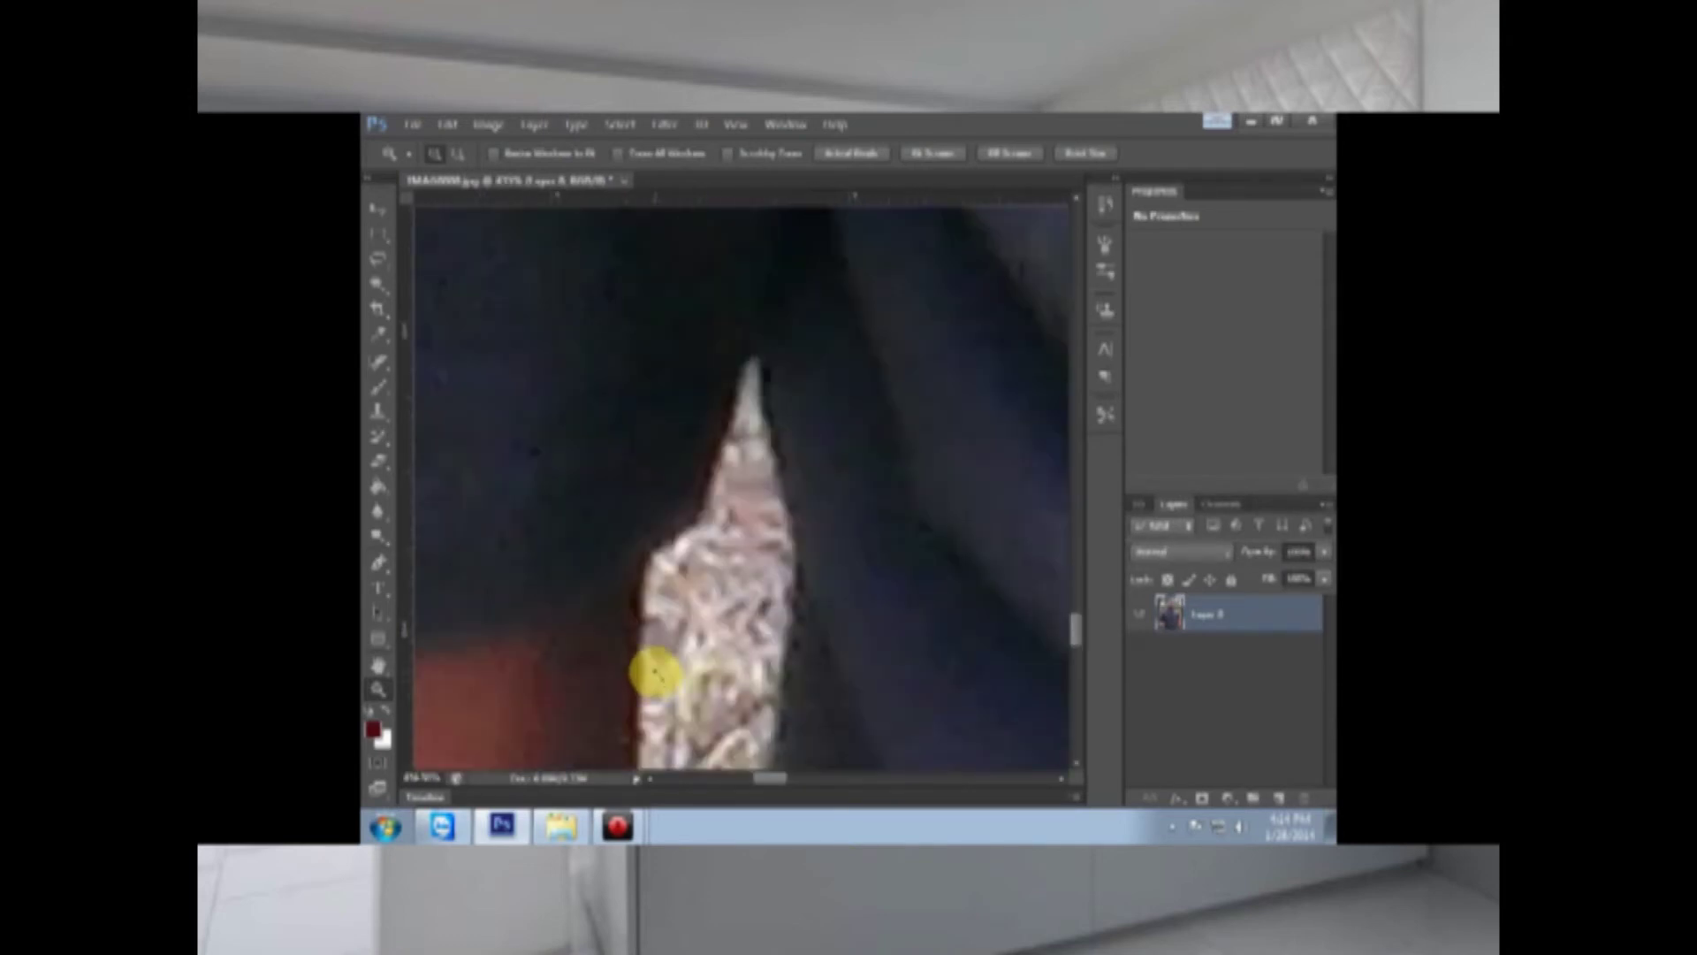
pyautogui.click(375, 462)
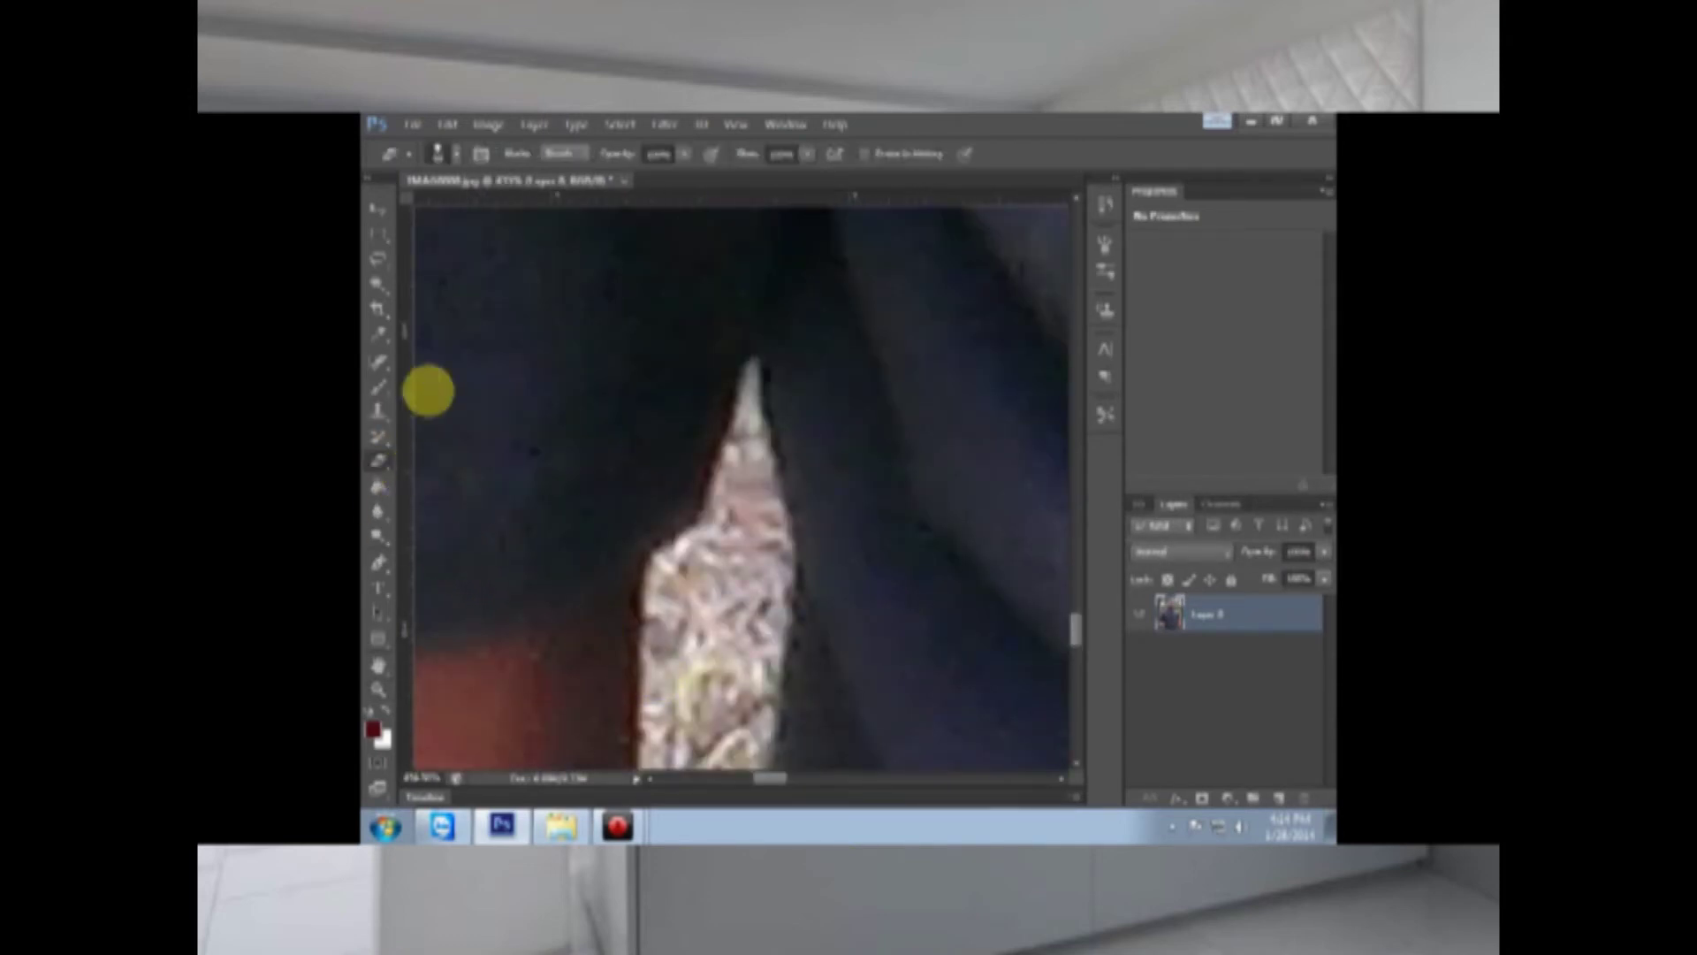
pyautogui.click(449, 154)
pyautogui.moveTo(471, 221); pyautogui.dragTo(418, 234)
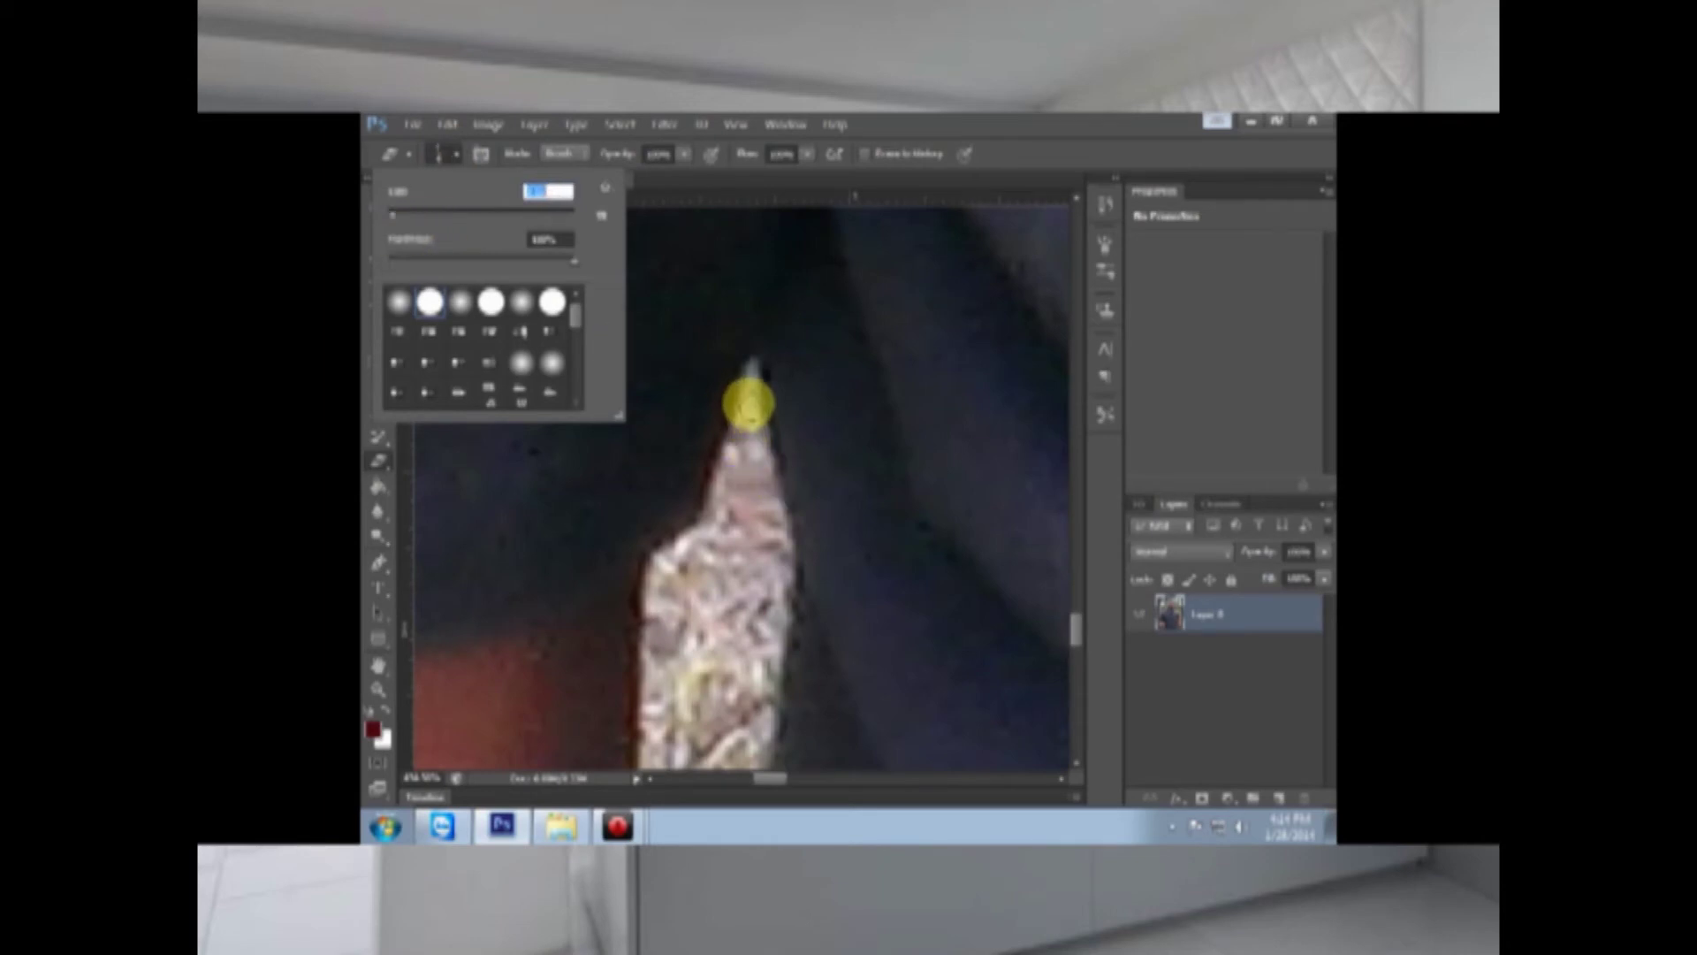
pyautogui.click(749, 404)
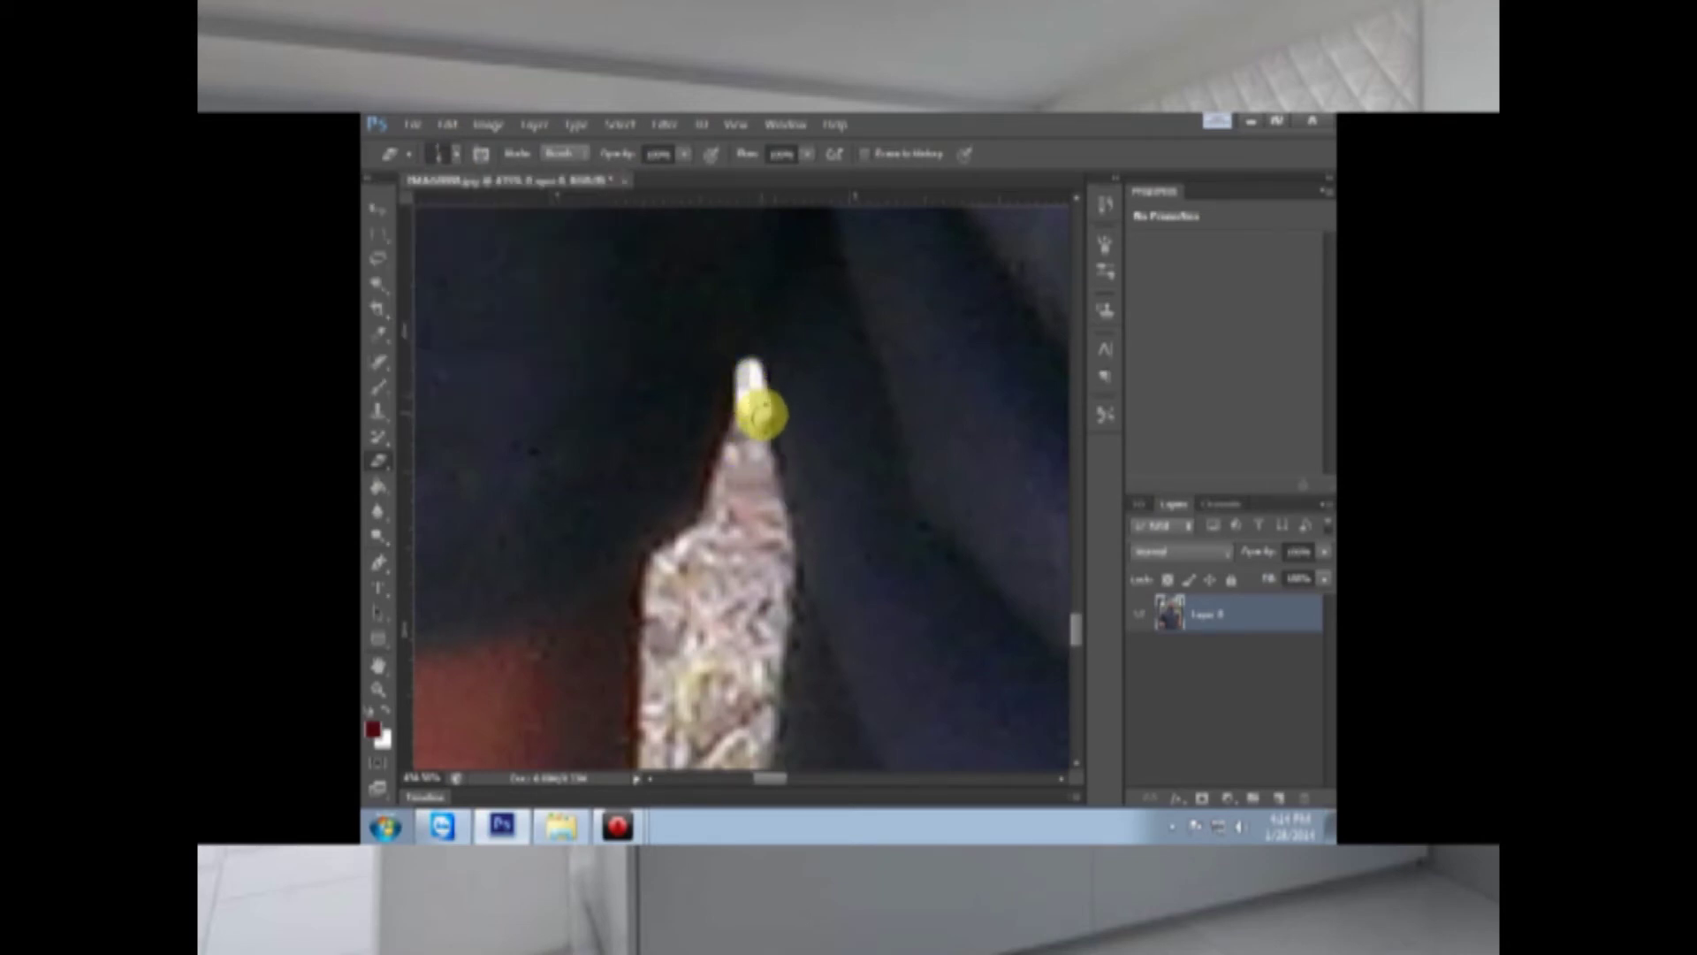
pyautogui.moveTo(776, 495); pyautogui.dragTo(784, 601)
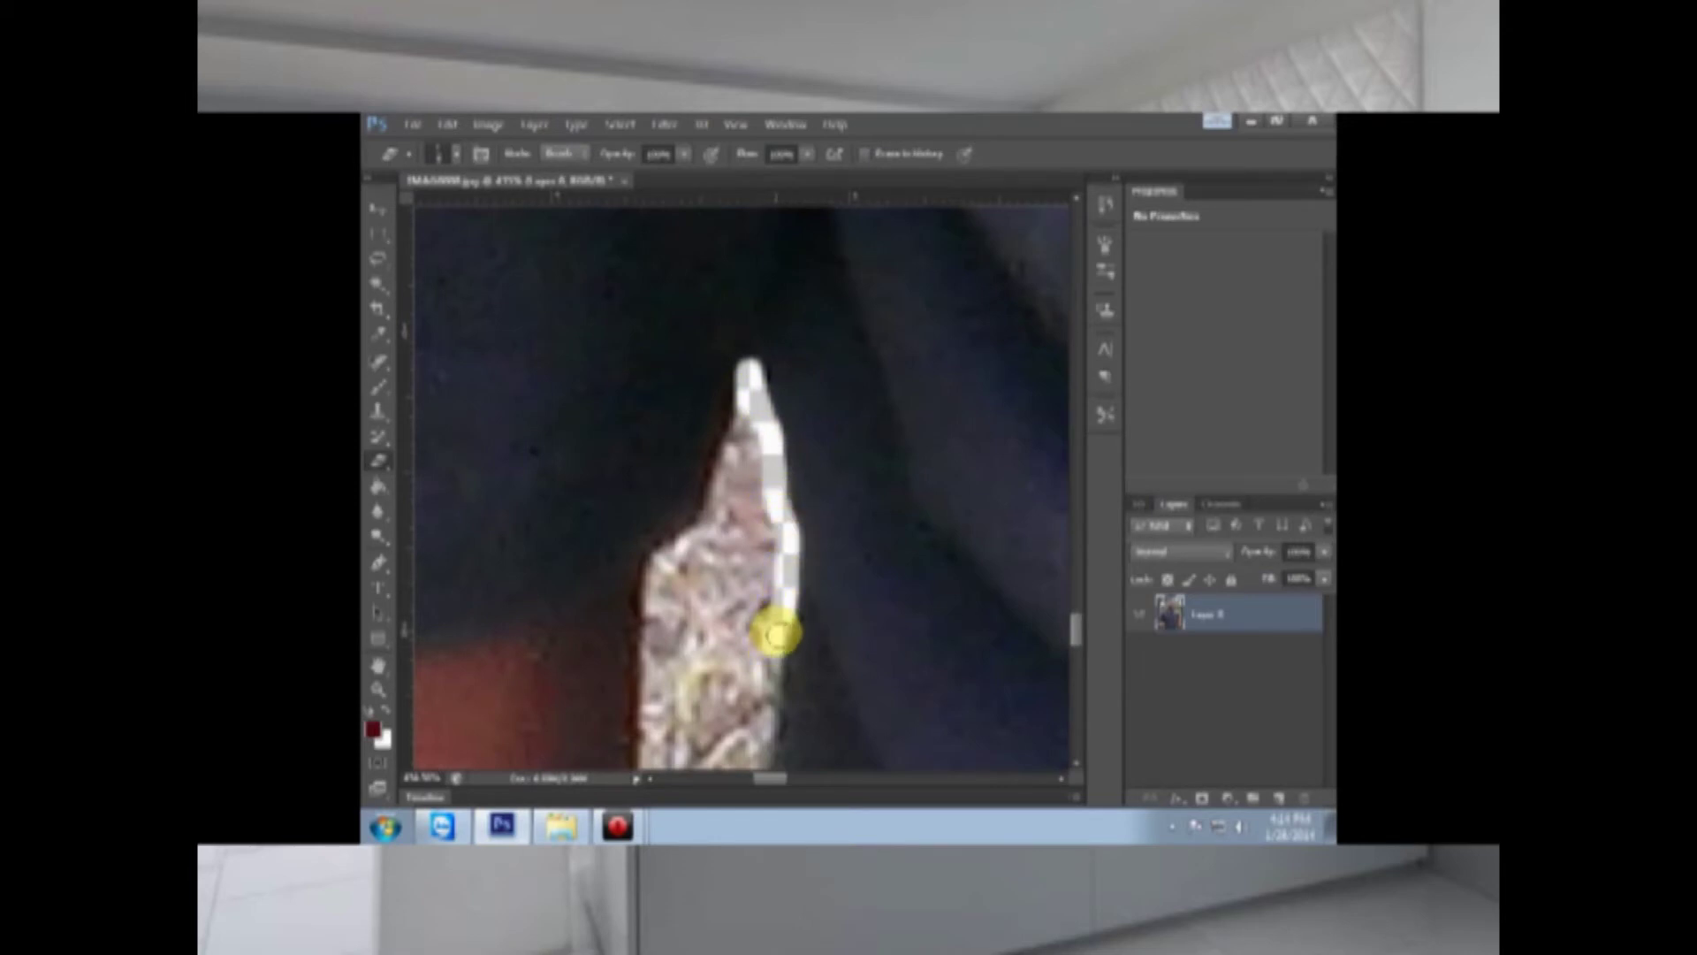
# Step: Erase a thin line along the arm-side edge of the grass gap, from its tip down toward the photo's bottom
pyautogui.scroll(-4, 753, 628)
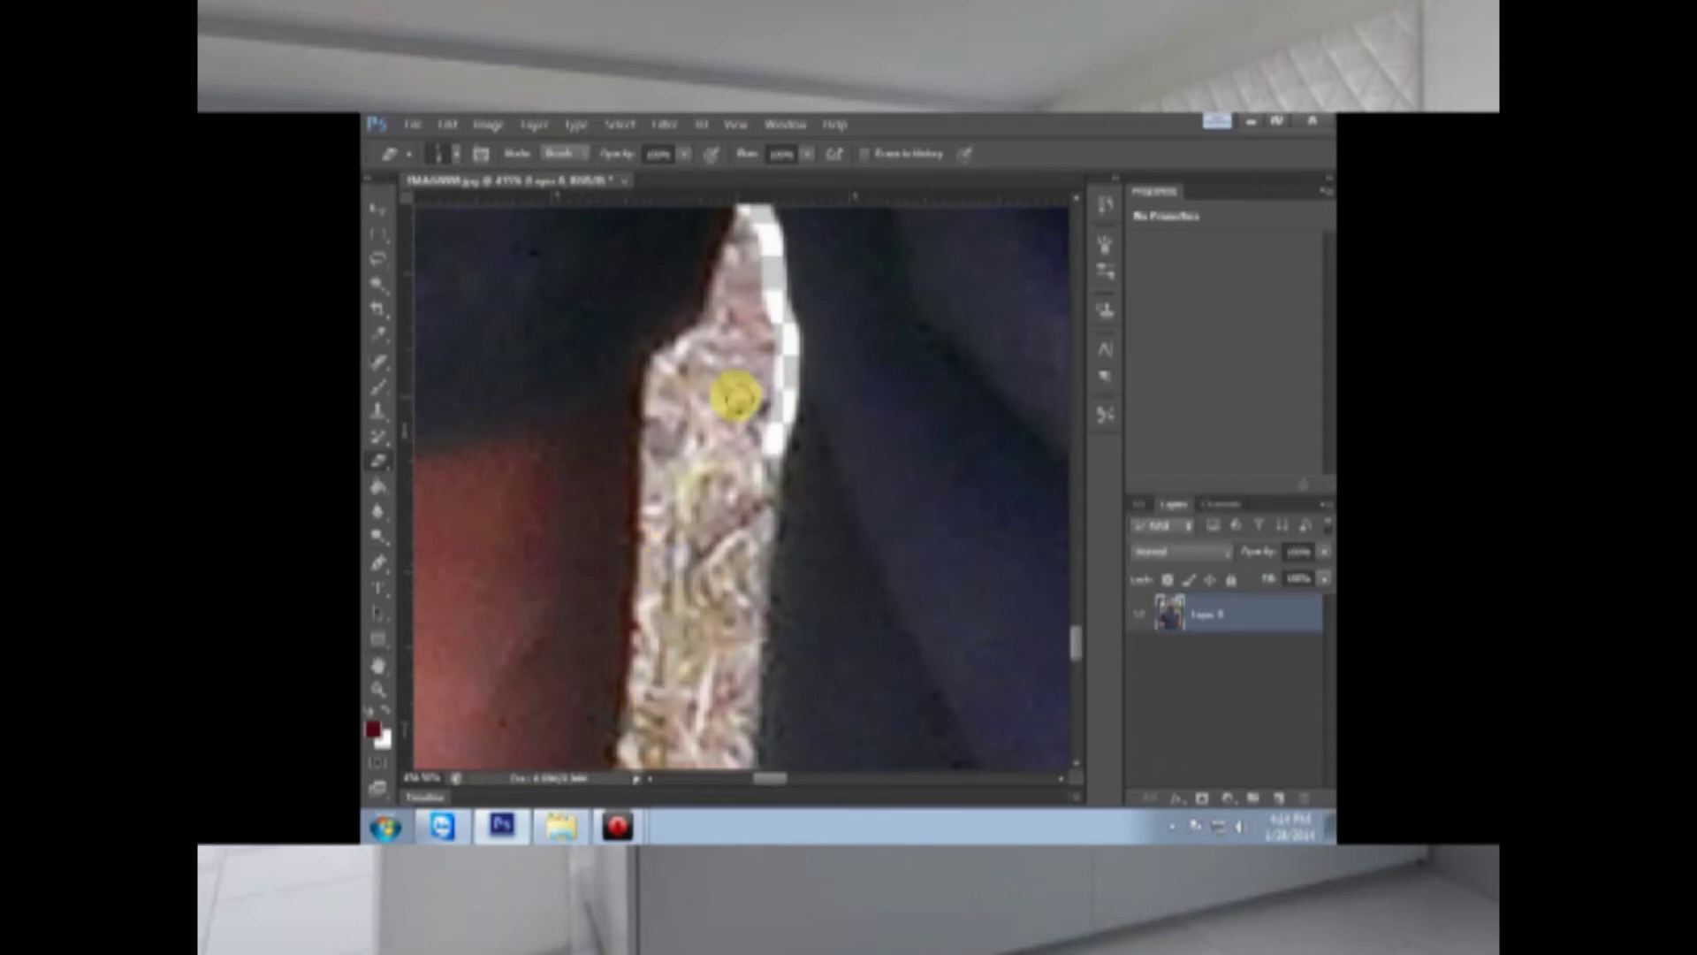
pyautogui.scroll(2, 754, 321)
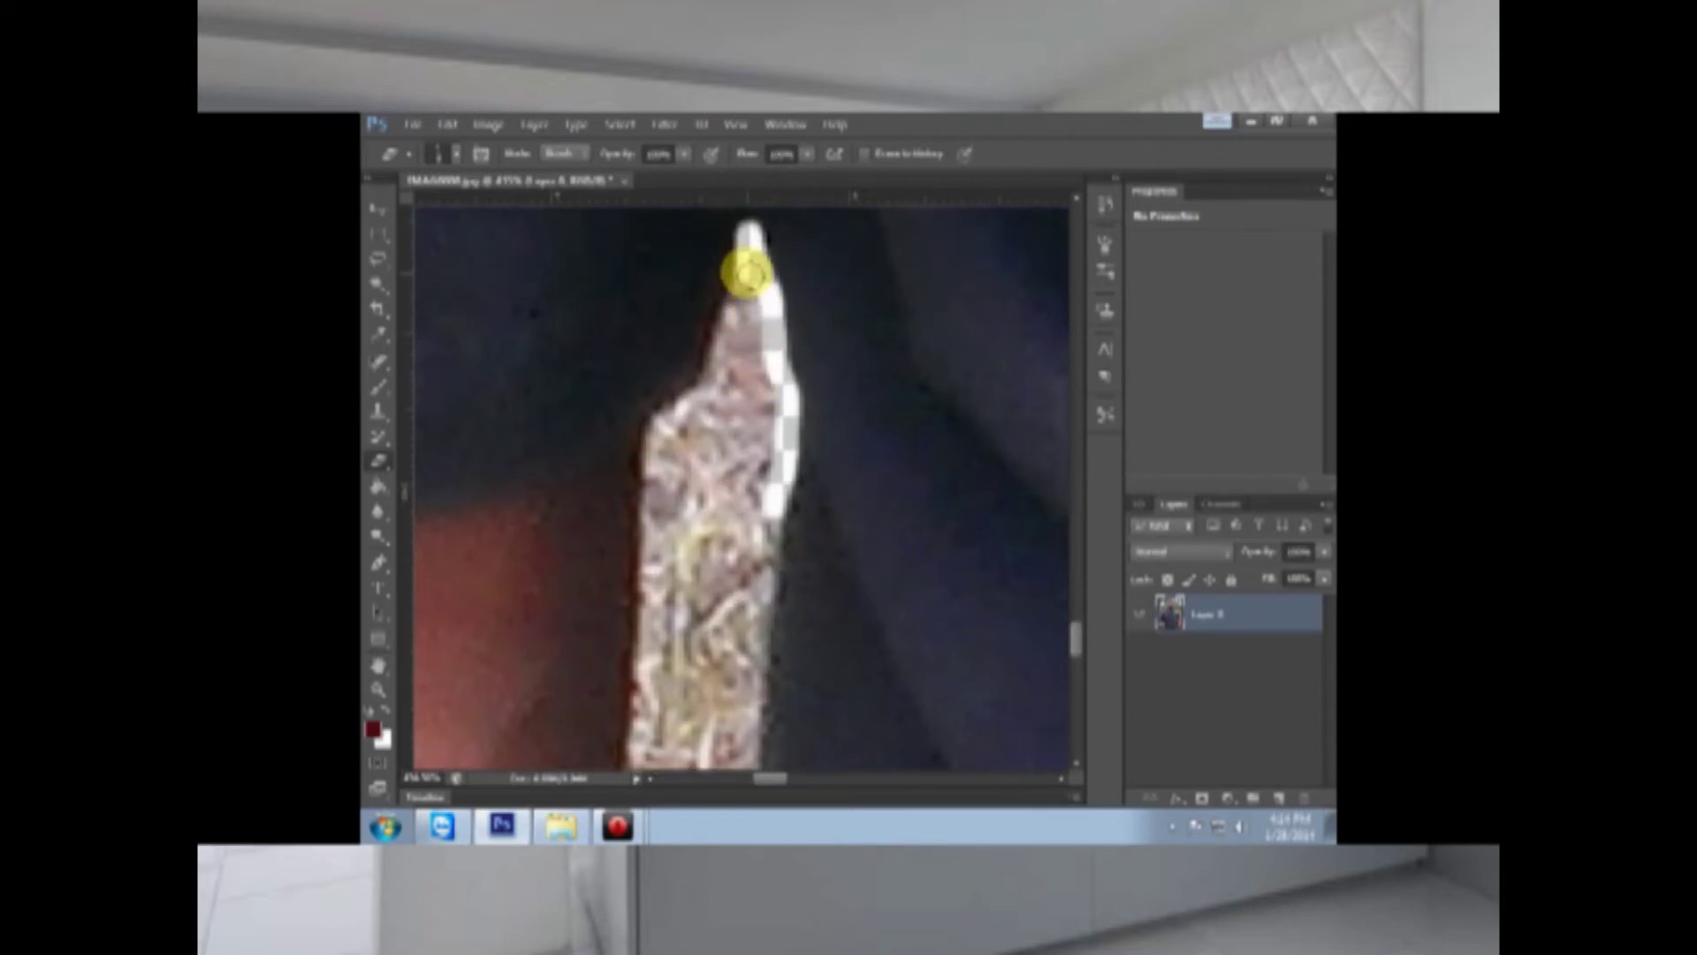
pyautogui.moveTo(747, 274)
pyautogui.mouseDown()
pyautogui.moveTo(656, 467)
pyautogui.moveTo(637, 734)
pyautogui.mouseUp()
pyautogui.scroll(-6, 636, 663)
pyautogui.moveTo(642, 346)
pyautogui.mouseDown()
pyautogui.moveTo(586, 708)
pyautogui.moveTo(591, 685)
pyautogui.mouseUp()
pyautogui.scroll(-5, 591, 686)
pyautogui.moveTo(595, 493)
pyautogui.mouseDown()
pyautogui.moveTo(577, 447)
pyautogui.moveTo(537, 705)
pyautogui.mouseUp()
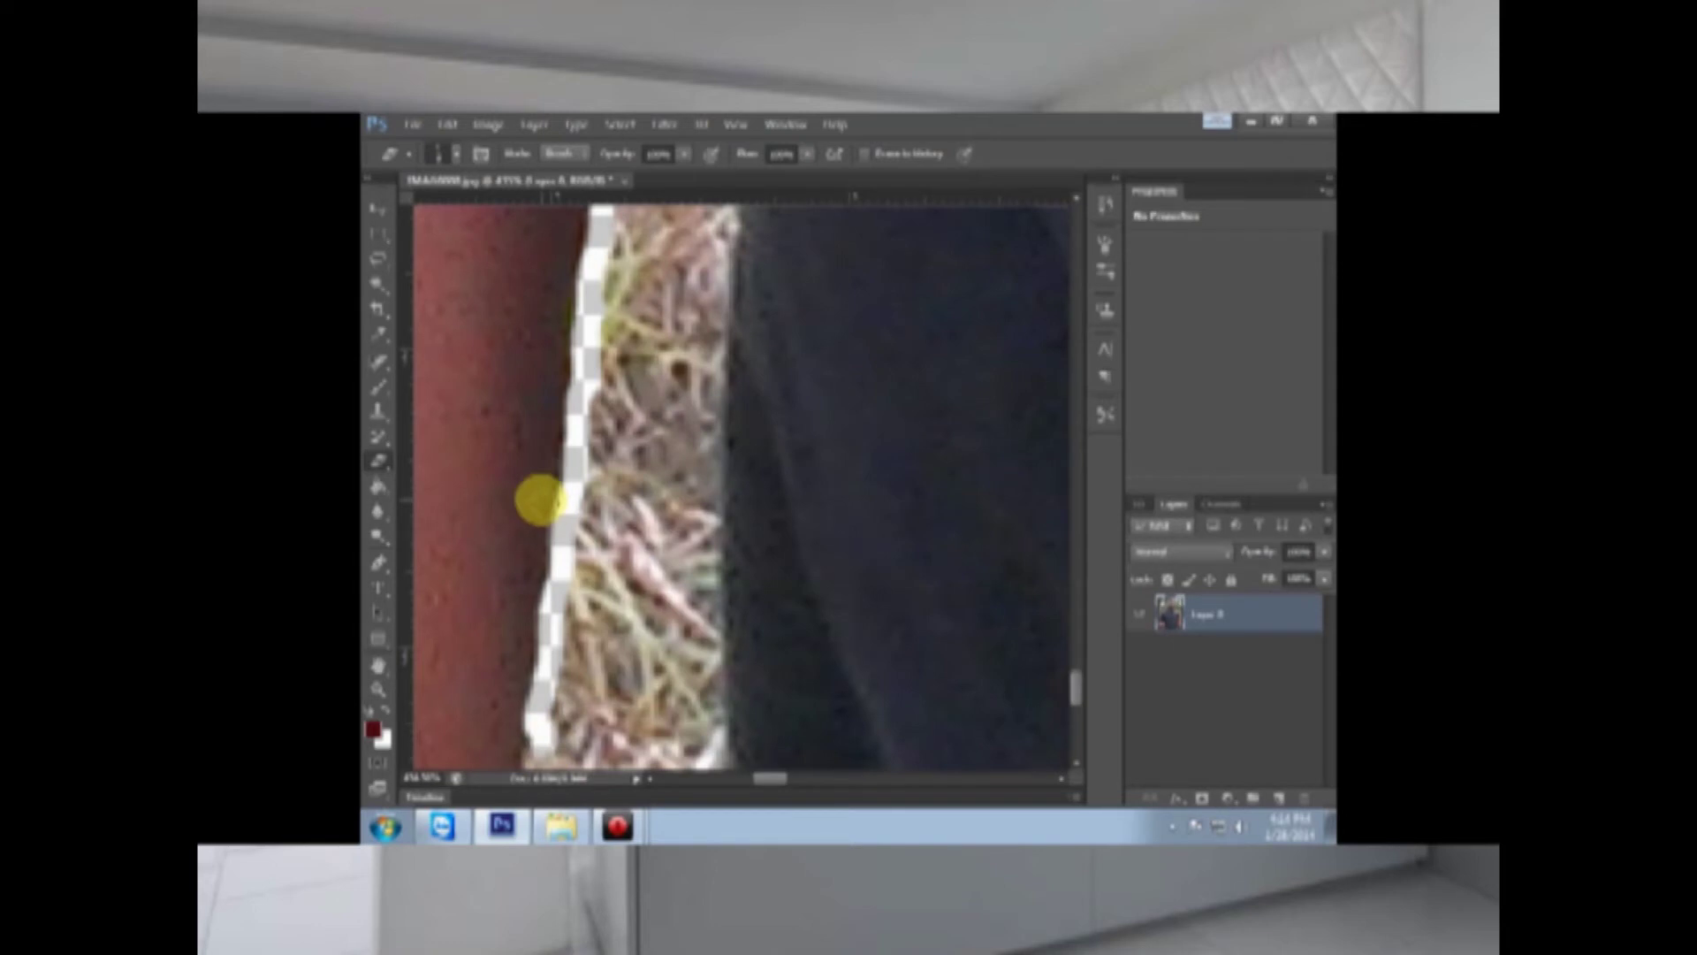
pyautogui.scroll(-5, 458, 659)
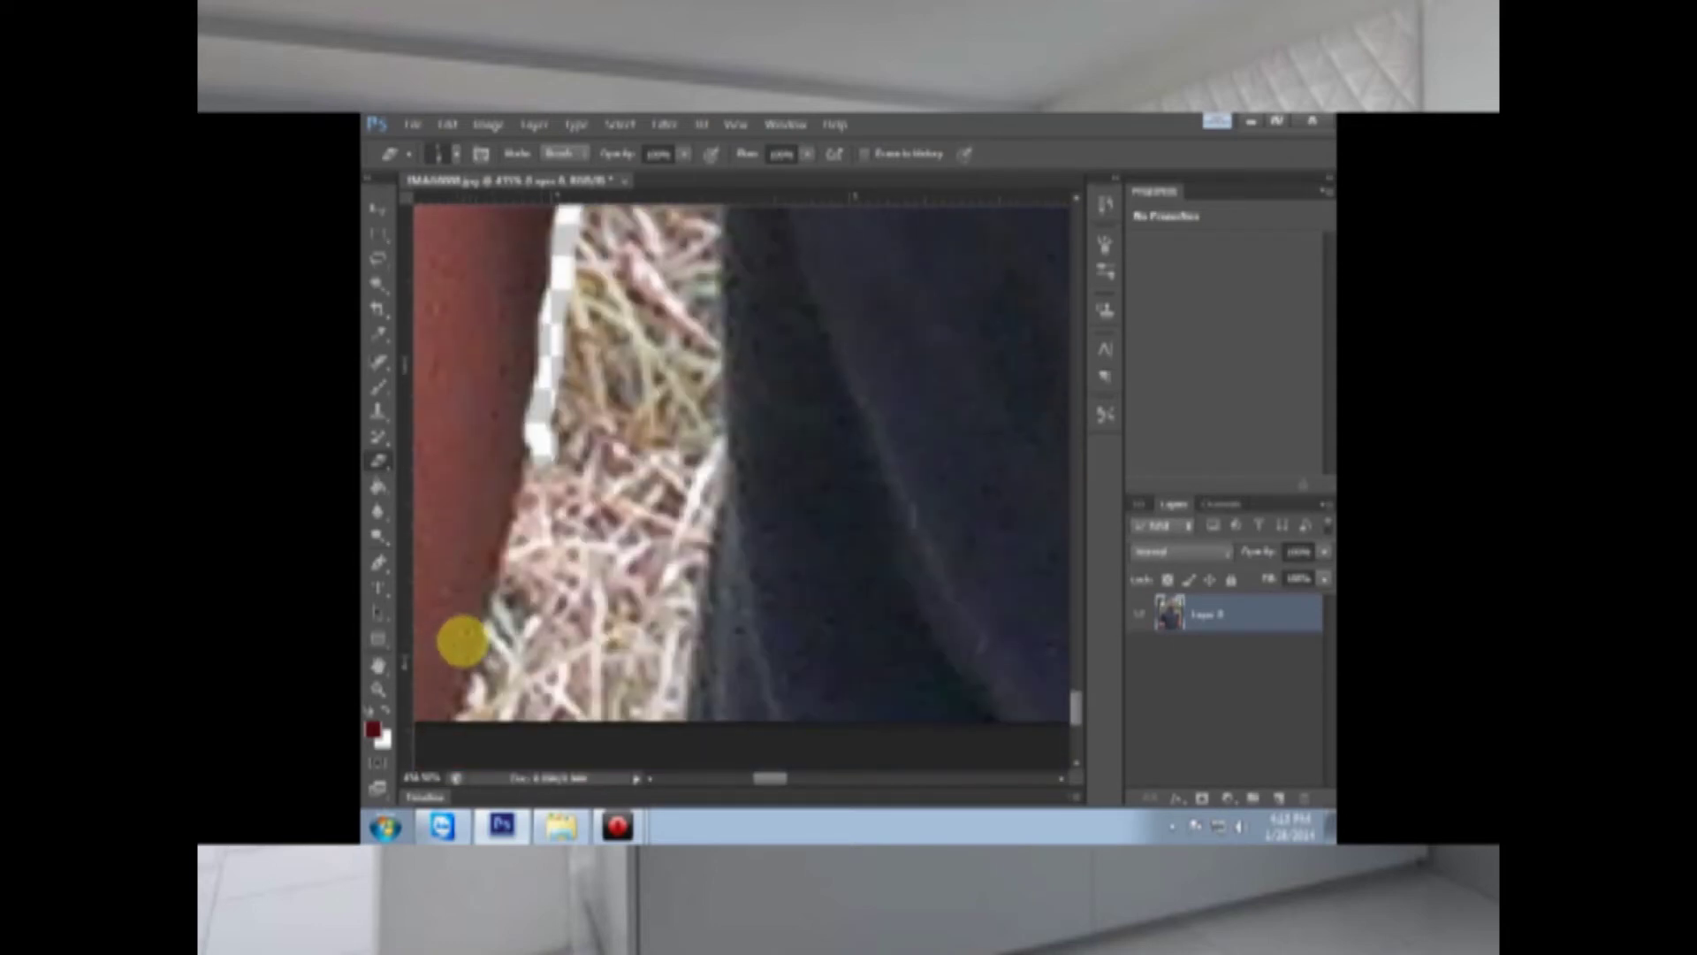
# Step: Erase the lower end of the grass gap and its shirt-side edge back up to the tip
pyautogui.moveTo(538, 368)
pyautogui.mouseDown()
pyautogui.moveTo(499, 517)
pyautogui.moveTo(606, 644)
pyautogui.moveTo(686, 575)
pyautogui.moveTo(720, 216)
pyautogui.mouseUp()
pyautogui.scroll(4, 722, 417)
pyautogui.scroll(3, 722, 417)
pyautogui.moveTo(724, 667); pyautogui.dragTo(717, 282)
pyautogui.scroll(5, 701, 383)
pyautogui.moveTo(721, 616)
pyautogui.mouseDown()
pyautogui.moveTo(752, 367)
pyautogui.moveTo(744, 635)
pyautogui.moveTo(757, 598)
pyautogui.moveTo(776, 347)
pyautogui.mouseUp()
pyautogui.scroll(3, 739, 560)
pyautogui.scroll(3, 741, 402)
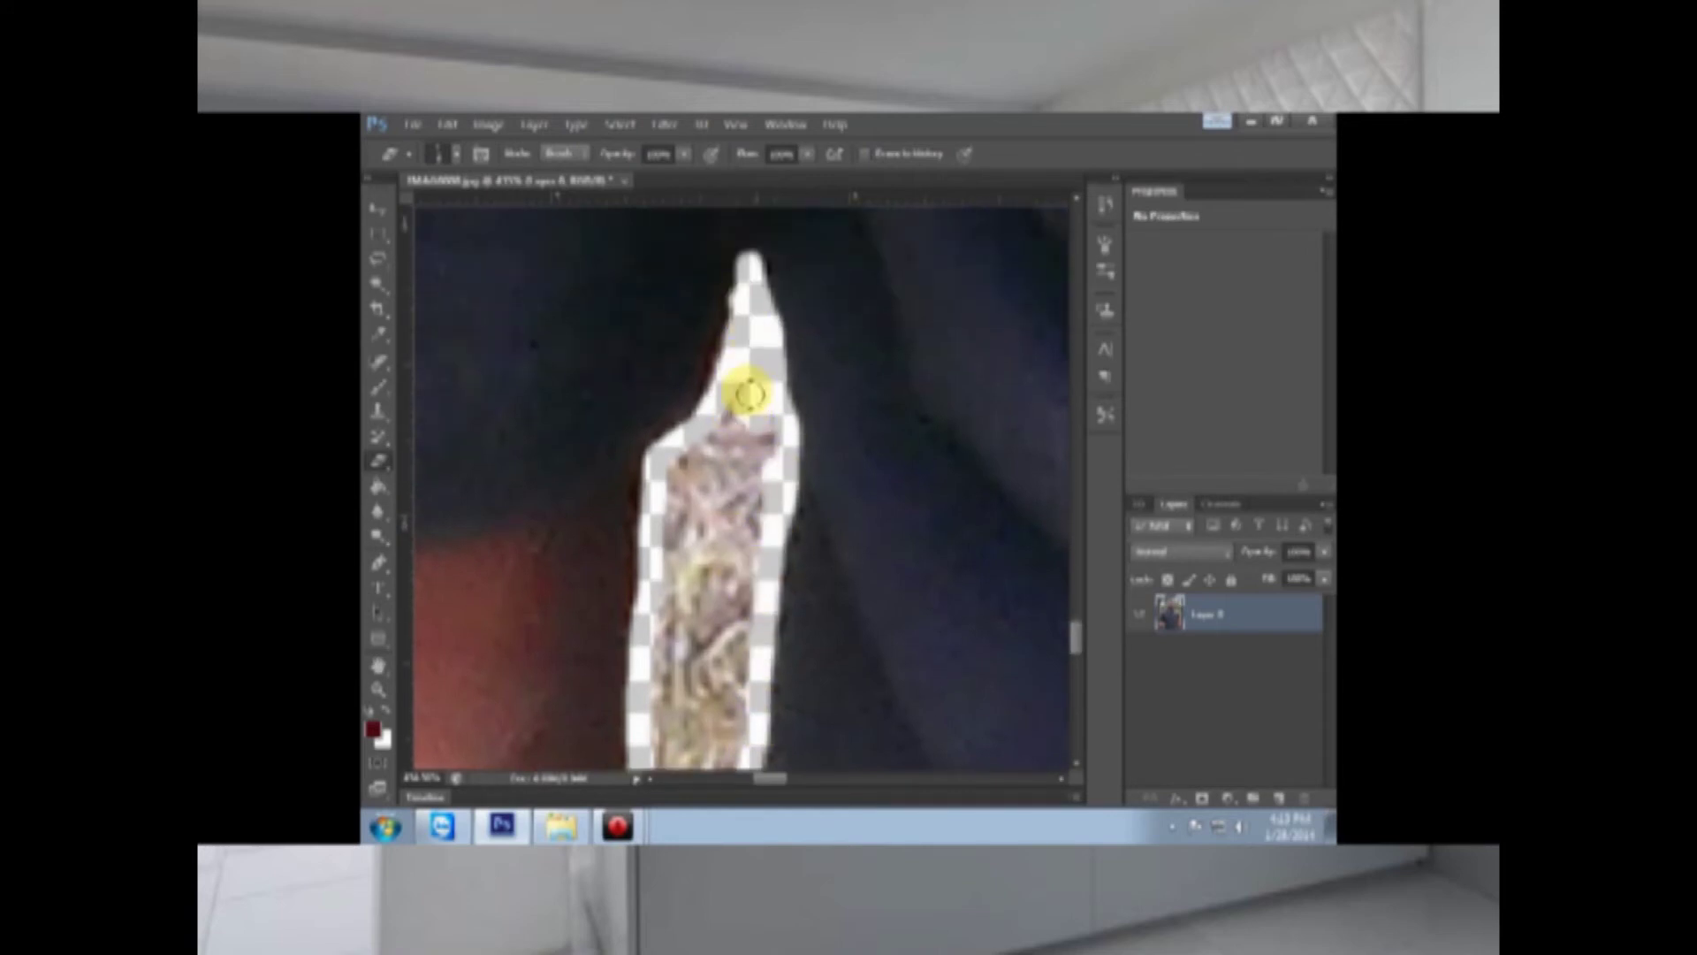
# Step: Enlarge the eraser brush and erase the grass inside the outlined gap down to the photo's bottom edge
pyautogui.click(455, 152)
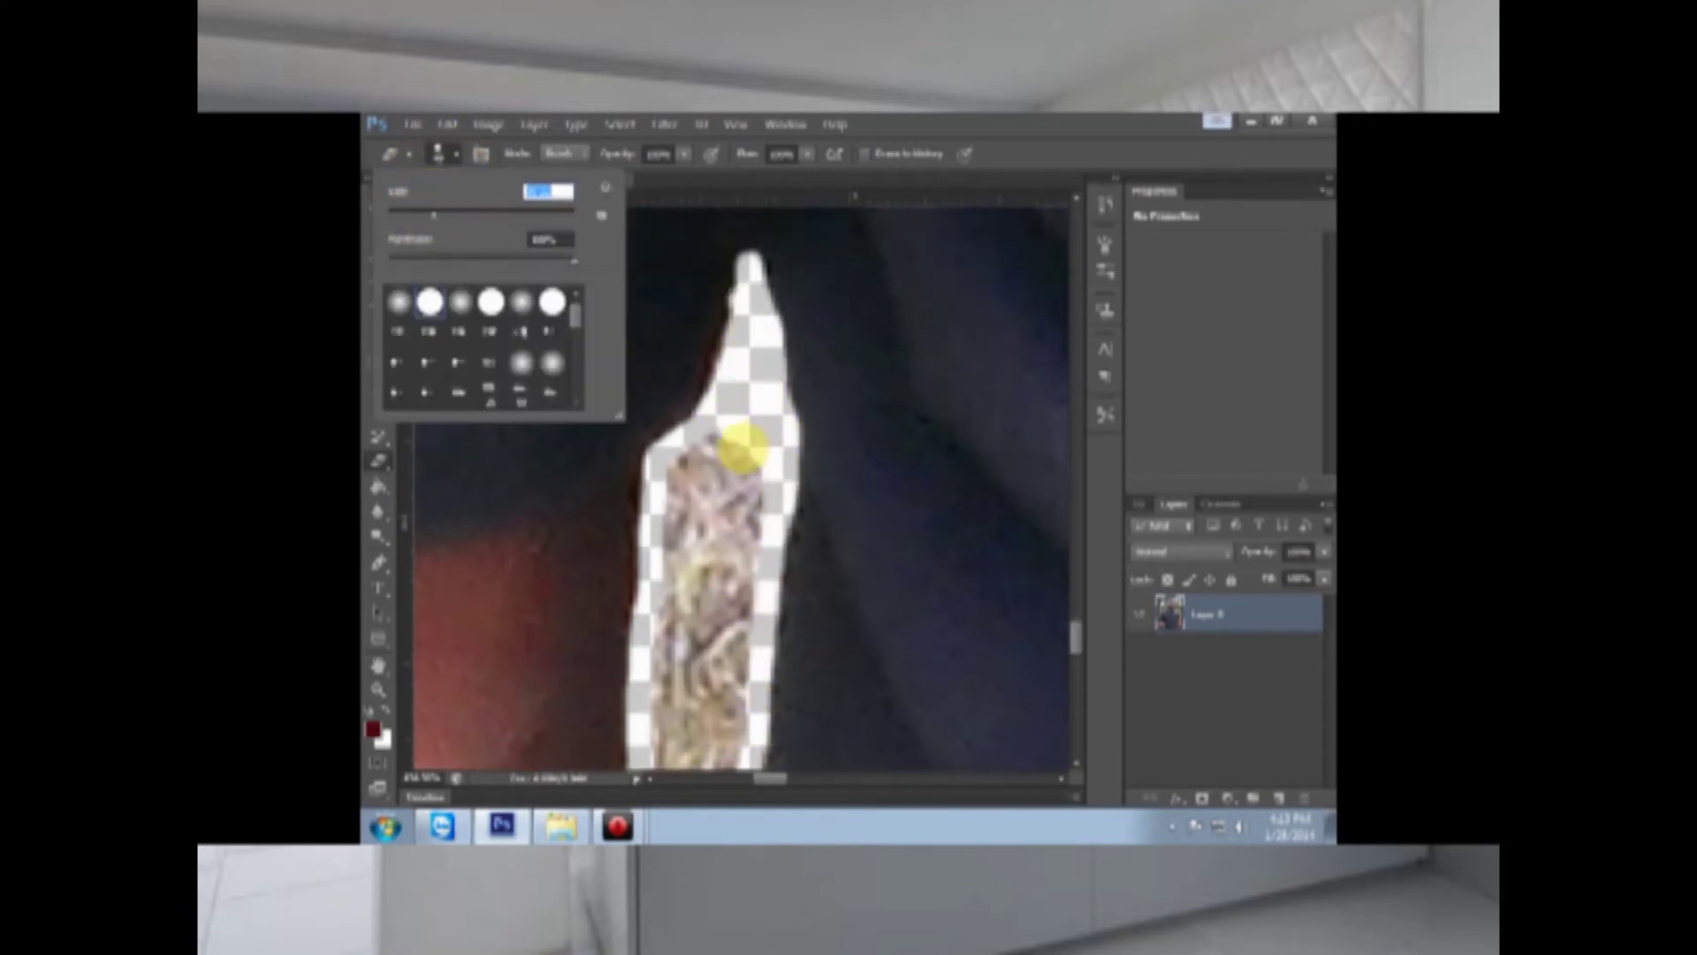
pyautogui.moveTo(693, 462)
pyautogui.mouseDown()
pyautogui.moveTo(740, 472)
pyautogui.moveTo(689, 519)
pyautogui.moveTo(740, 550)
pyautogui.moveTo(676, 654)
pyautogui.mouseUp()
pyautogui.scroll(-8, 681, 530)
pyautogui.moveTo(693, 235)
pyautogui.mouseDown()
pyautogui.moveTo(699, 641)
pyautogui.moveTo(663, 727)
pyautogui.mouseUp()
pyautogui.scroll(-5, 650, 663)
pyautogui.moveTo(637, 599); pyautogui.dragTo(678, 625)
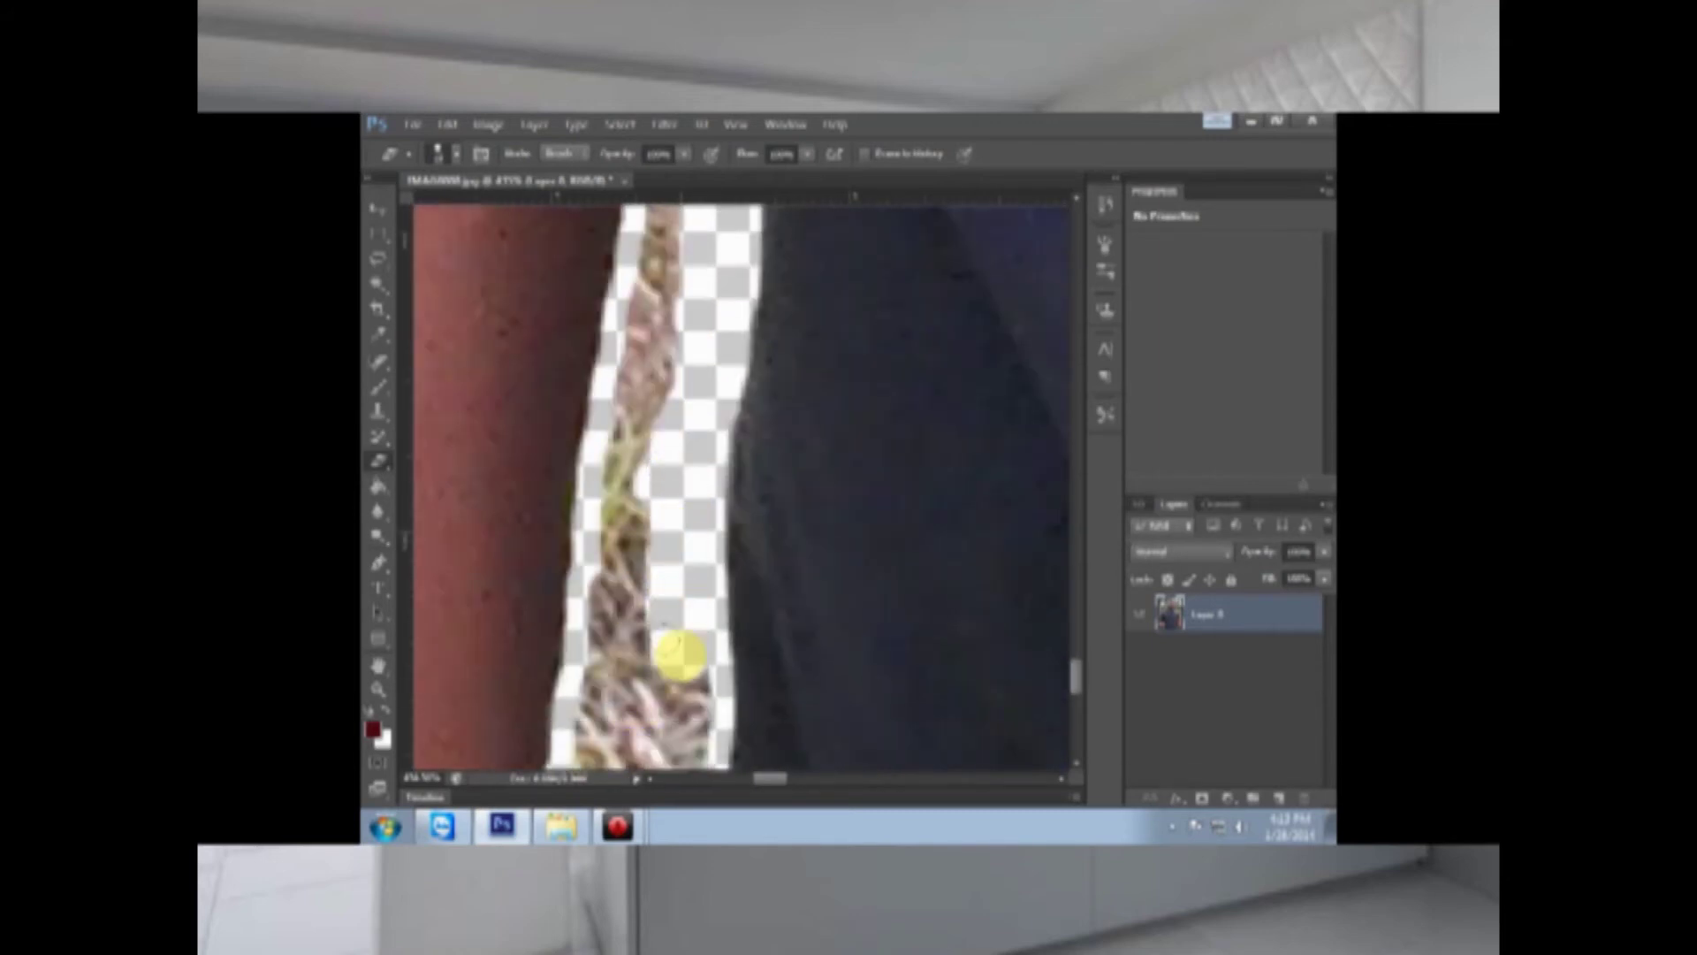
pyautogui.scroll(-5, 679, 625)
pyautogui.moveTo(663, 334); pyautogui.dragTo(667, 648)
pyautogui.scroll(-4, 679, 418)
pyautogui.moveTo(679, 418)
pyautogui.mouseDown()
pyautogui.moveTo(637, 440)
pyautogui.moveTo(612, 553)
pyautogui.moveTo(553, 594)
pyautogui.moveTo(603, 396)
pyautogui.moveTo(484, 605)
pyautogui.moveTo(575, 309)
pyautogui.mouseUp()
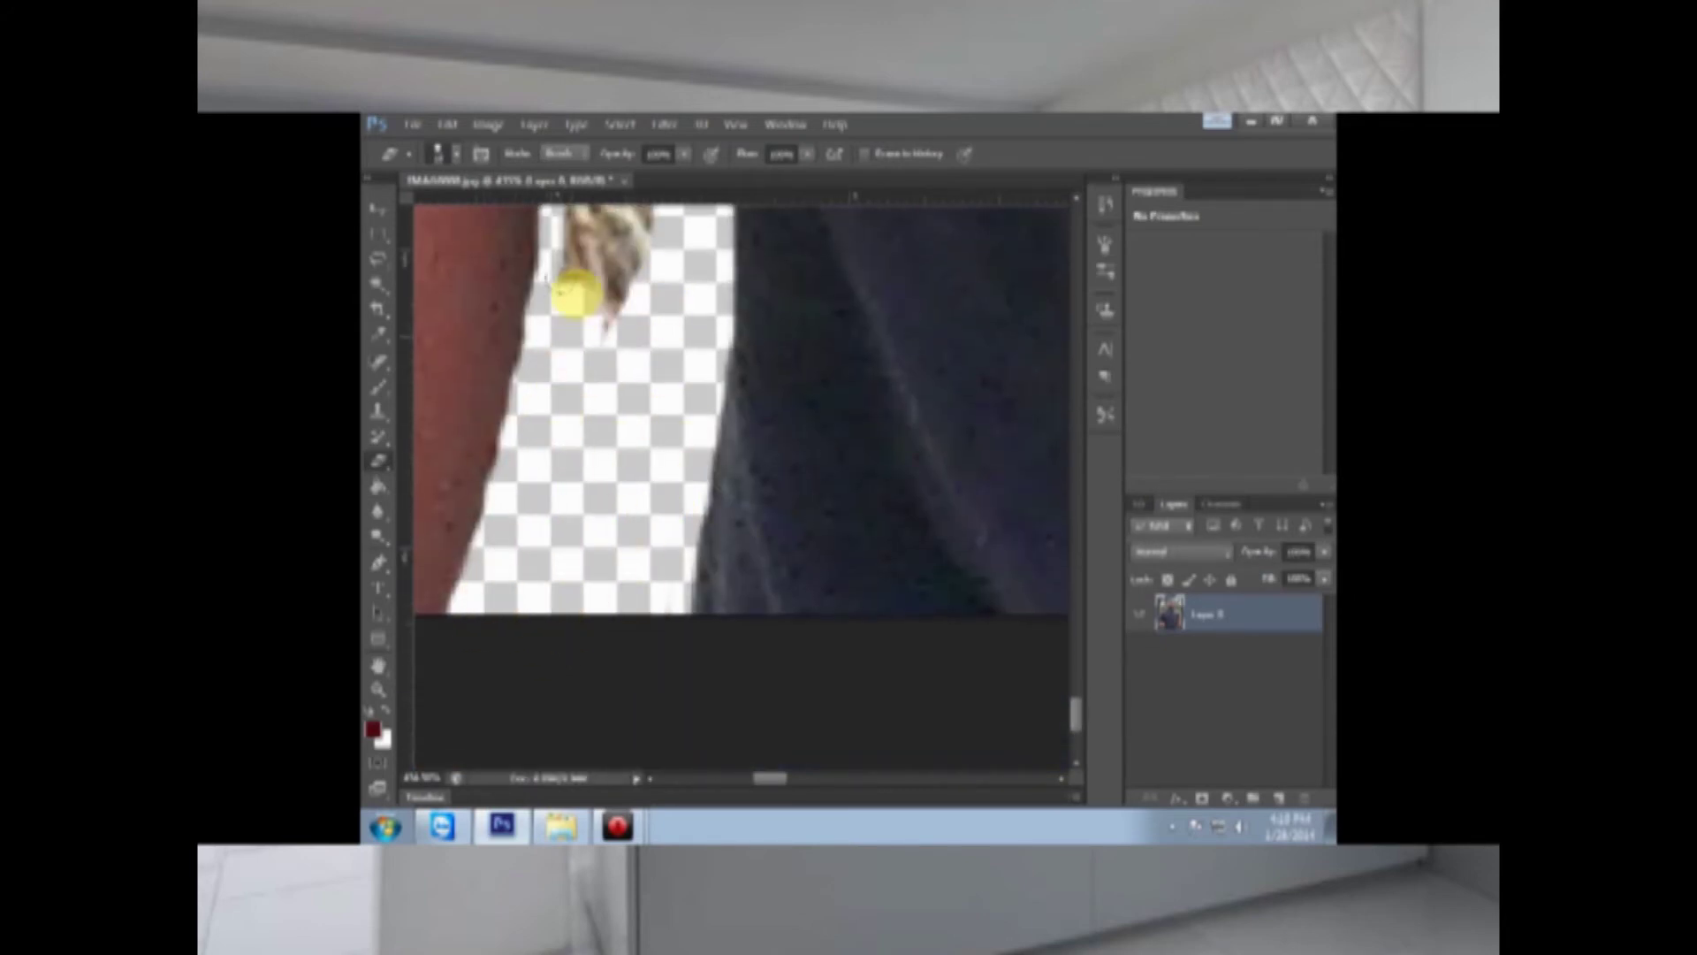
# Step: Erase the leftover strip of grass near the arm, working back up the gap
pyautogui.scroll(8, 574, 310)
pyautogui.moveTo(606, 675)
pyautogui.mouseDown()
pyautogui.moveTo(651, 580)
pyautogui.moveTo(623, 378)
pyautogui.moveTo(598, 513)
pyautogui.mouseUp()
pyautogui.scroll(5, 613, 385)
pyautogui.moveTo(599, 618)
pyautogui.mouseDown()
pyautogui.moveTo(663, 349)
pyautogui.moveTo(645, 360)
pyautogui.mouseUp()
# Step: Erase the grass along the outer edge of the same arm, from the photo's bottom up toward the sleeve
pyautogui.moveTo(756, 782); pyautogui.dragTo(686, 780)
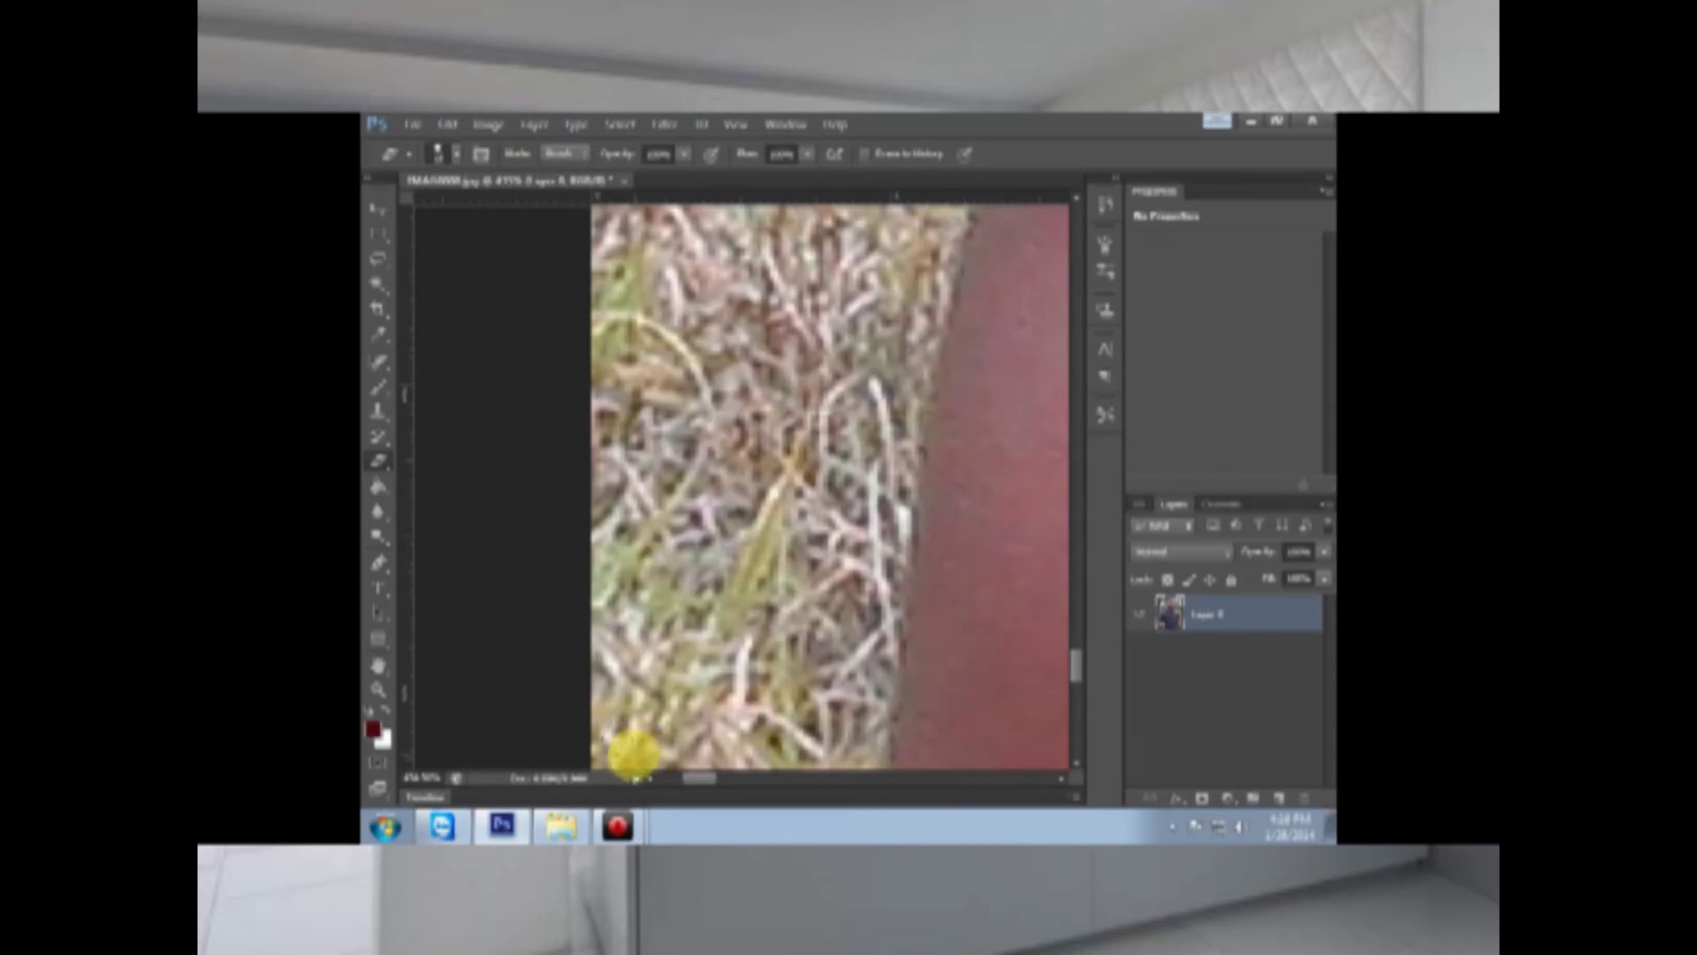
pyautogui.scroll(-5, 785, 705)
pyautogui.moveTo(801, 594); pyautogui.dragTo(811, 376)
pyautogui.scroll(5, 822, 619)
pyautogui.moveTo(807, 739); pyautogui.dragTo(873, 313)
pyautogui.scroll(5, 879, 492)
pyautogui.moveTo(872, 720); pyautogui.dragTo(939, 361)
pyautogui.scroll(5, 1004, 739)
# Step: Erase the grass beneath the sleeve's hem and around its outer corner
pyautogui.moveTo(1004, 739)
pyautogui.mouseDown()
pyautogui.moveTo(966, 598)
pyautogui.moveTo(1012, 447)
pyautogui.moveTo(941, 408)
pyautogui.moveTo(743, 454)
pyautogui.mouseUp()
pyautogui.scroll(5, 893, 625)
pyautogui.moveTo(894, 625)
pyautogui.mouseDown()
pyautogui.moveTo(705, 527)
pyautogui.moveTo(610, 402)
pyautogui.mouseUp()
pyautogui.scroll(6, 688, 640)
pyautogui.moveTo(598, 648); pyautogui.dragTo(688, 325)
# Step: Erase the background along the sleeve's outer edge, from above the hem corner to the middle of the sleeve
pyautogui.scroll(6, 575, 549)
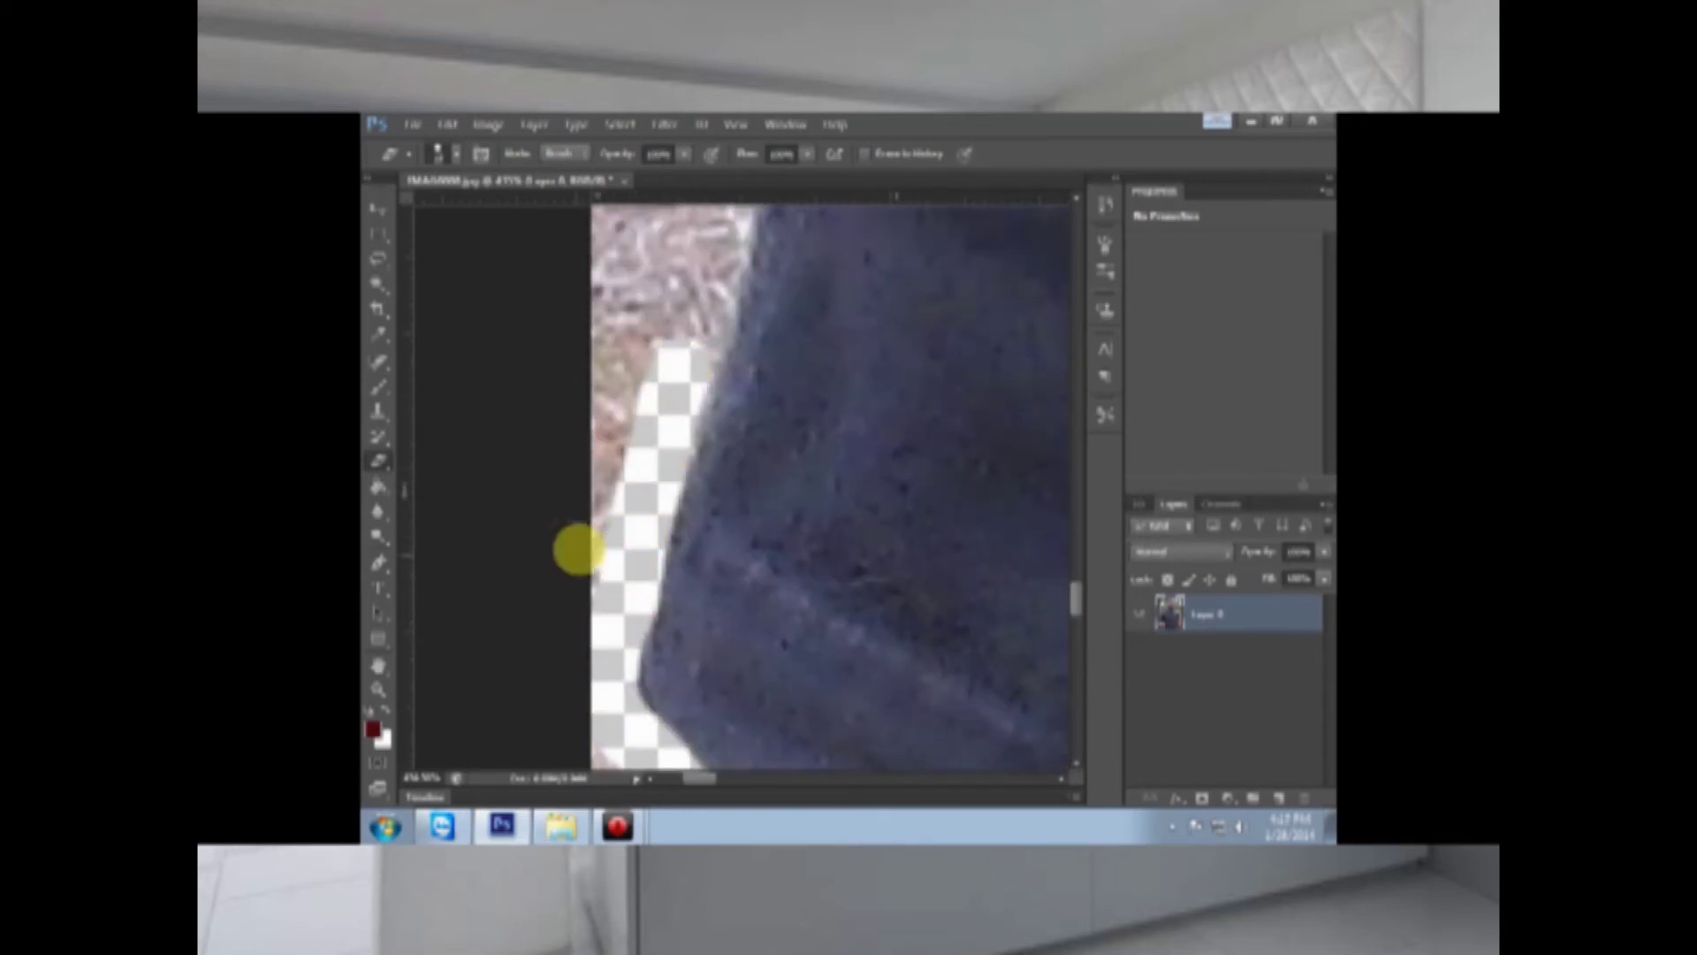
pyautogui.moveTo(649, 635)
pyautogui.mouseDown()
pyautogui.moveTo(692, 555)
pyautogui.moveTo(743, 341)
pyautogui.mouseUp()
pyautogui.scroll(6, 758, 557)
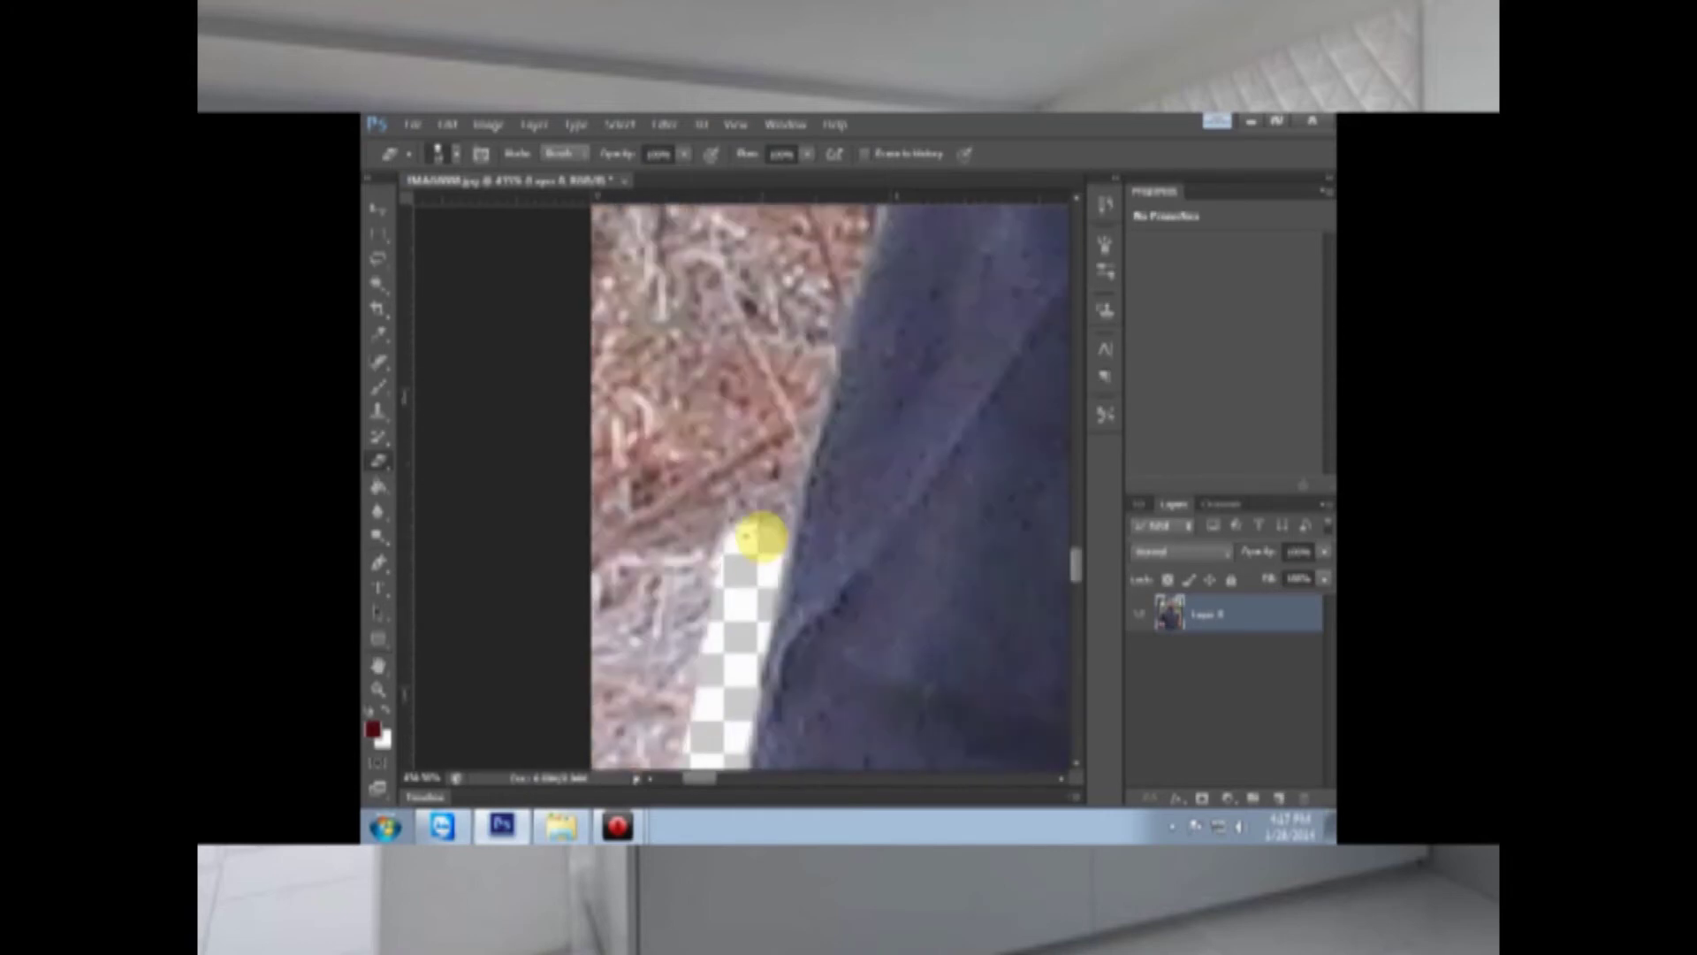
pyautogui.moveTo(760, 647); pyautogui.dragTo(873, 256)
pyautogui.scroll(8, 875, 686)
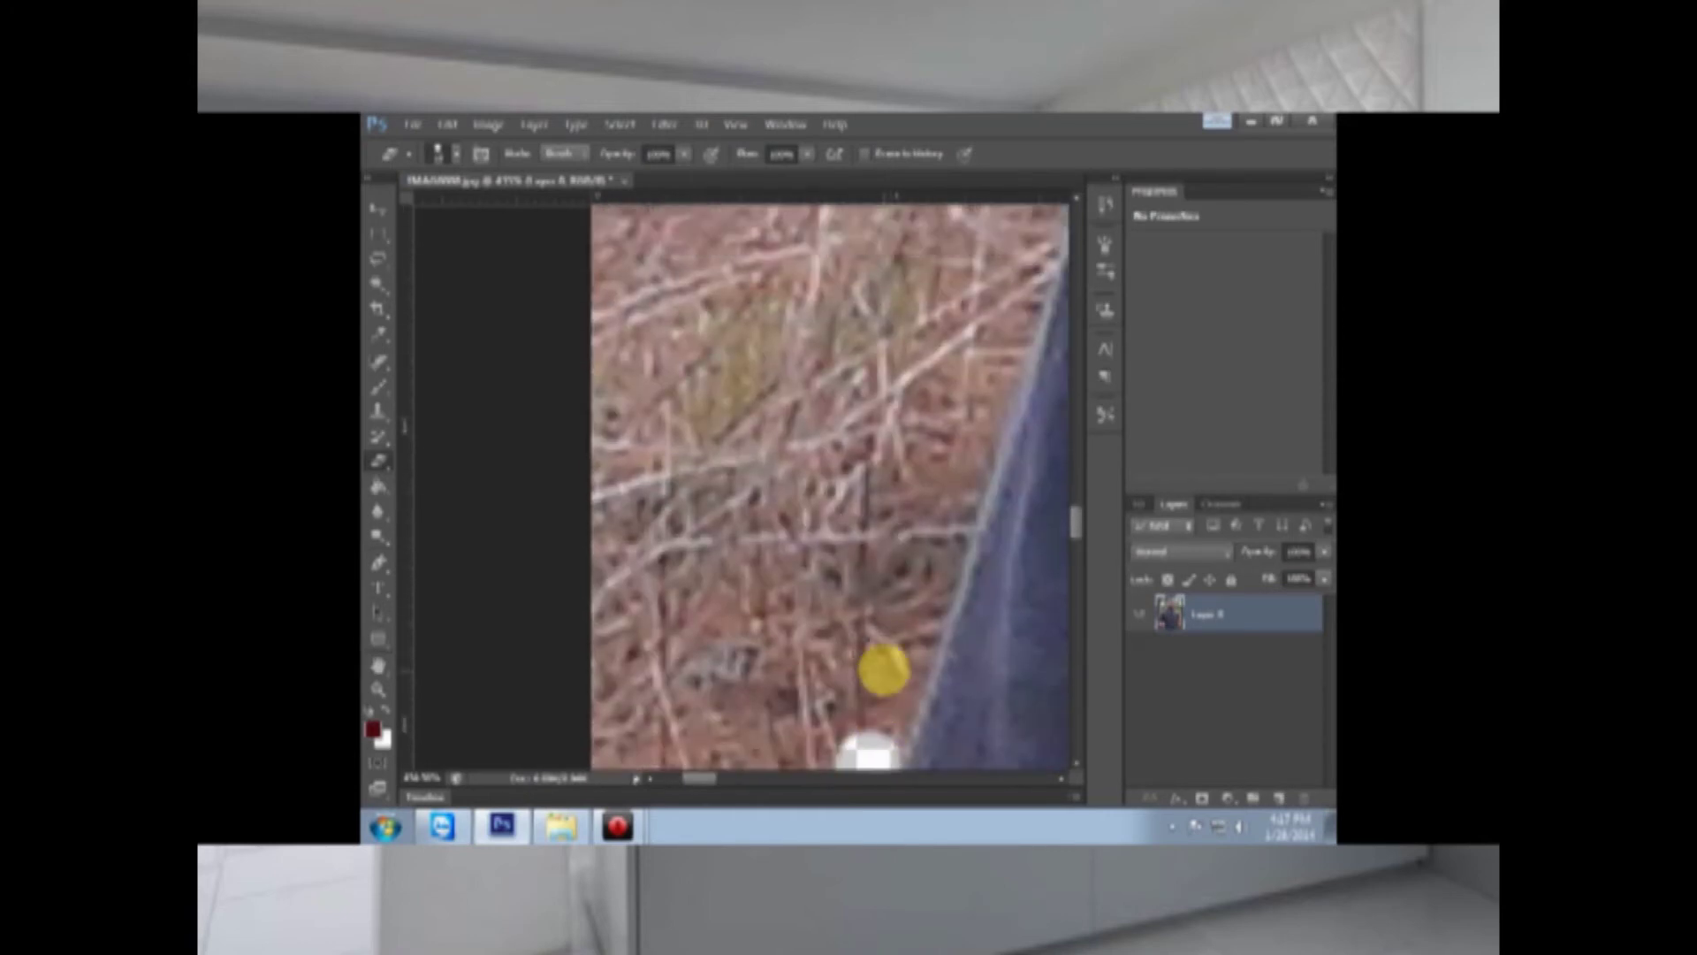
pyautogui.scroll(-1, 883, 651)
pyautogui.moveTo(873, 720); pyautogui.dragTo(888, 686)
pyautogui.moveTo(908, 613); pyautogui.dragTo(967, 400)
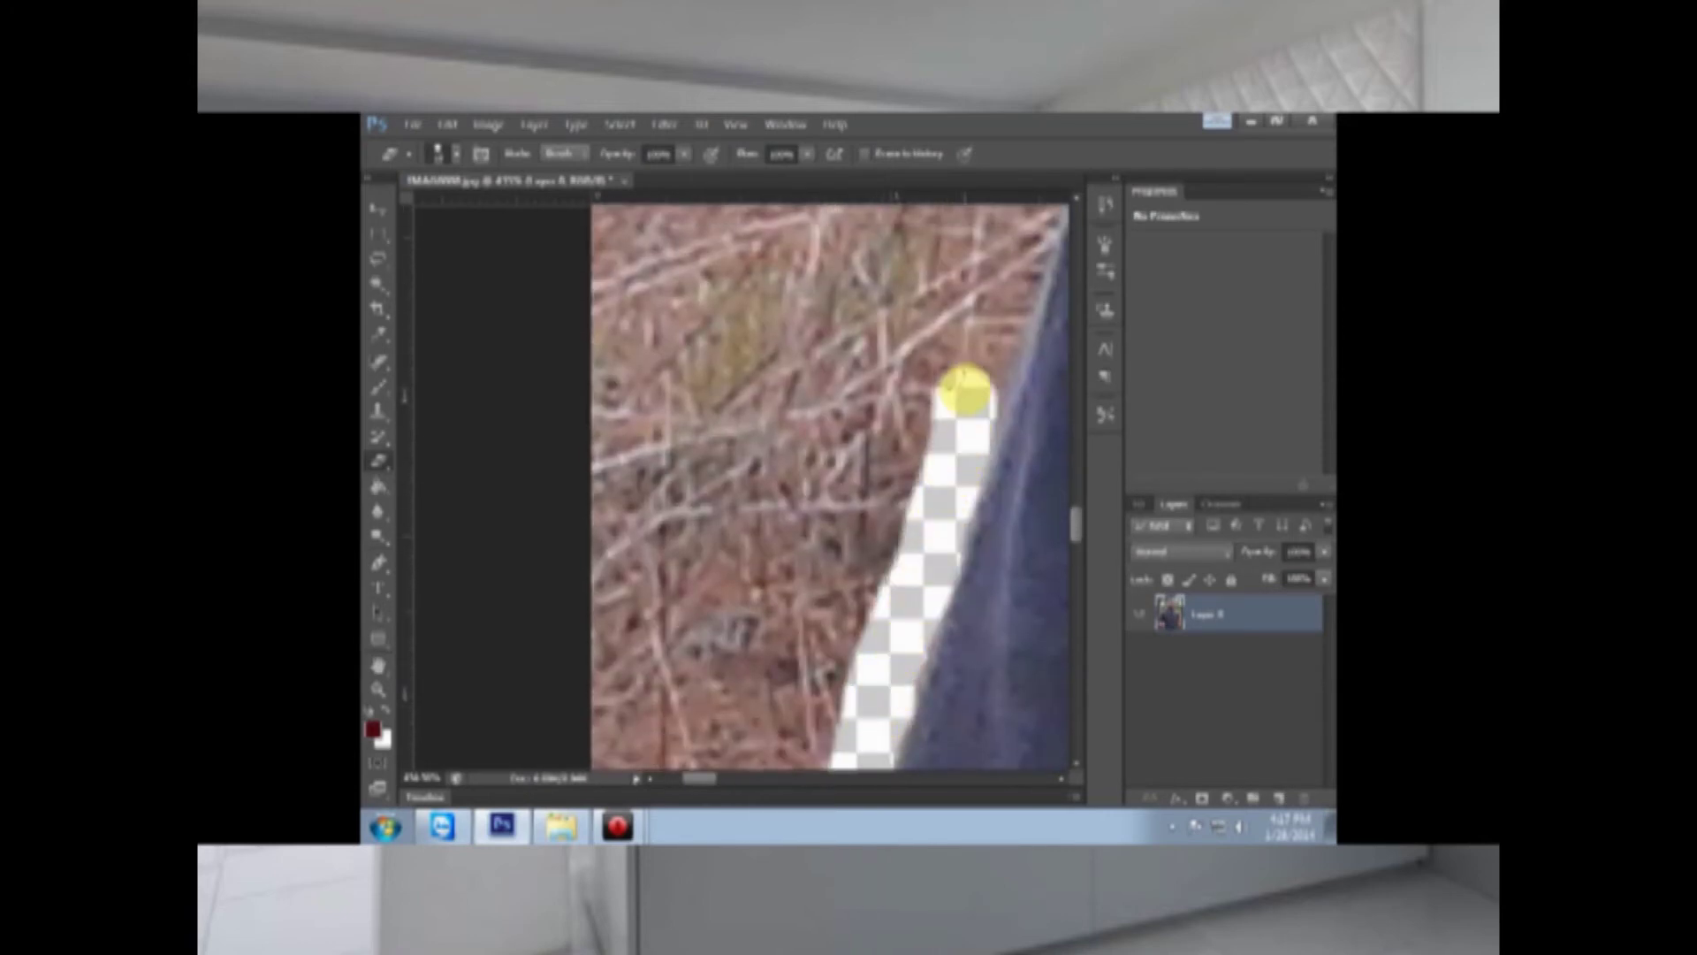
# Step: Erase the background along the upper part of the sleeve up to the start of the shoulder
pyautogui.scroll(3, 977, 469)
pyautogui.moveTo(706, 777); pyautogui.dragTo(723, 783)
pyautogui.scroll(2, 693, 705)
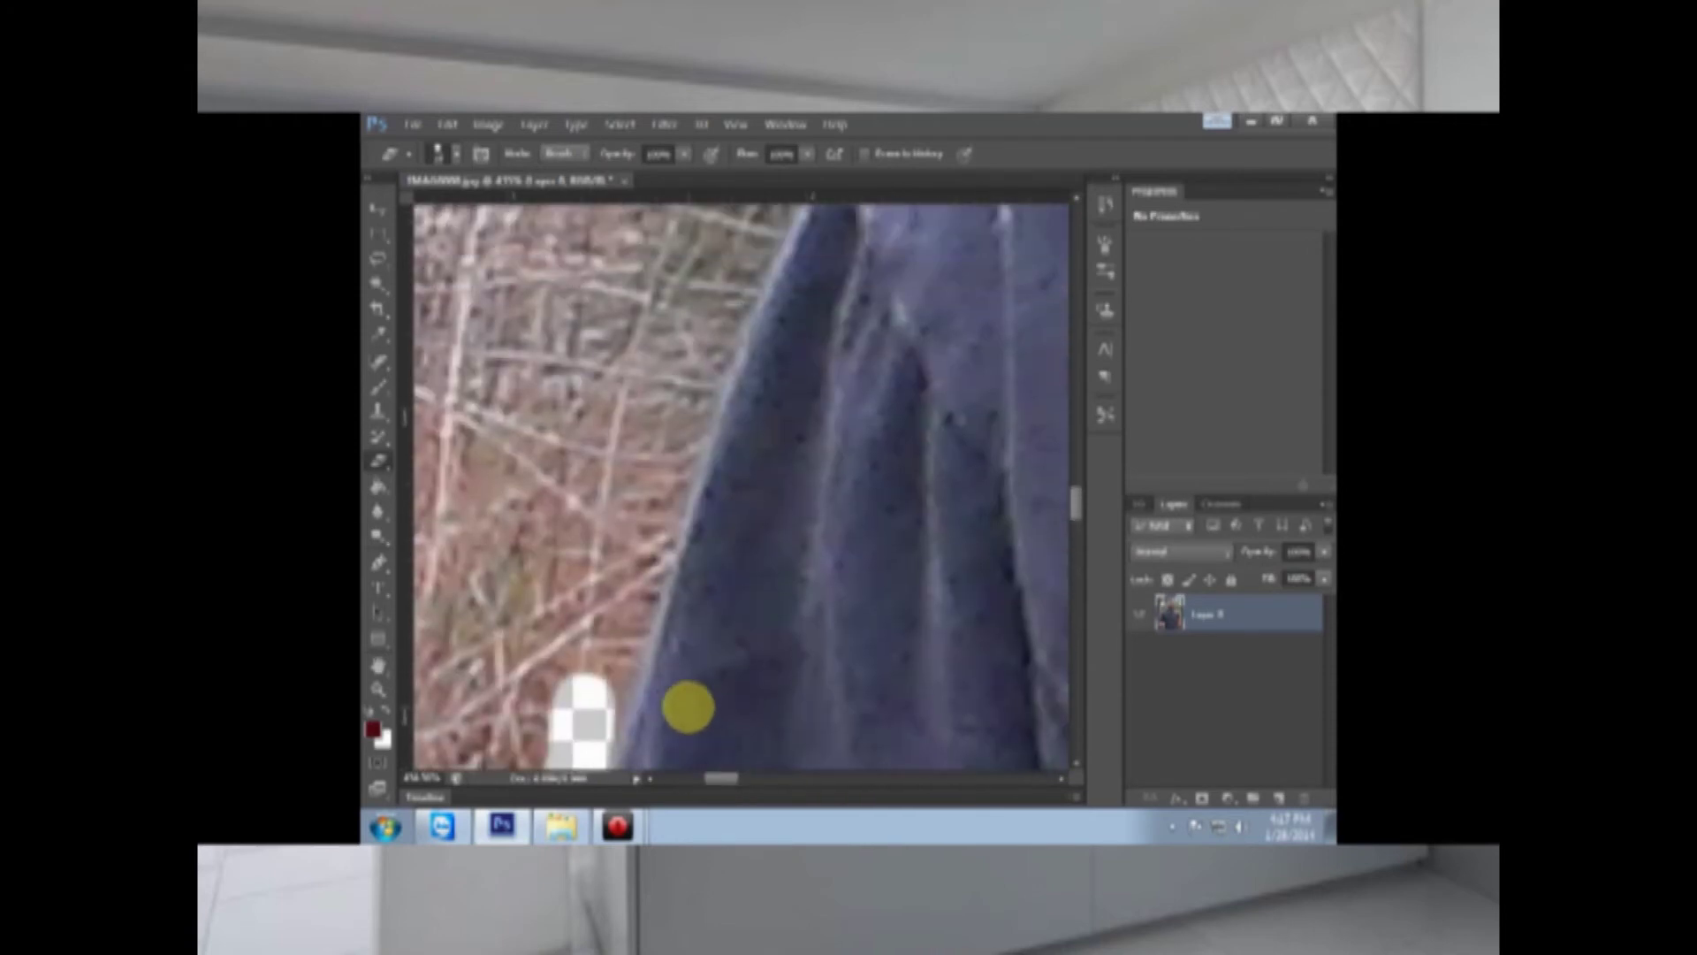
pyautogui.moveTo(580, 720); pyautogui.dragTo(724, 293)
pyautogui.scroll(4, 716, 591)
pyautogui.moveTo(726, 700); pyautogui.dragTo(815, 451)
pyautogui.scroll(3, 769, 546)
pyautogui.moveTo(774, 681); pyautogui.dragTo(856, 497)
# Step: Erase the background around the shoulder's curve and over the top of the light-coloured strap
pyautogui.scroll(3, 846, 579)
pyautogui.moveTo(721, 778); pyautogui.dragTo(744, 780)
pyautogui.moveTo(849, 237)
pyautogui.mouseDown()
pyautogui.moveTo(455, 660)
pyautogui.moveTo(557, 568)
pyautogui.moveTo(670, 382)
pyautogui.mouseUp()
pyautogui.moveTo(745, 779); pyautogui.dragTo(773, 778)
pyautogui.scroll(5, 778, 663)
pyautogui.moveTo(435, 669)
pyautogui.mouseDown()
pyautogui.moveTo(710, 522)
pyautogui.moveTo(686, 531)
pyautogui.moveTo(766, 510)
pyautogui.moveTo(836, 414)
pyautogui.moveTo(939, 388)
pyautogui.moveTo(973, 400)
pyautogui.moveTo(822, 376)
pyautogui.mouseUp()
# Step: Erase the background along the top of the shoulder from the strap to the shirt collar
pyautogui.moveTo(766, 778); pyautogui.dragTo(788, 776)
pyautogui.scroll(4, 825, 697)
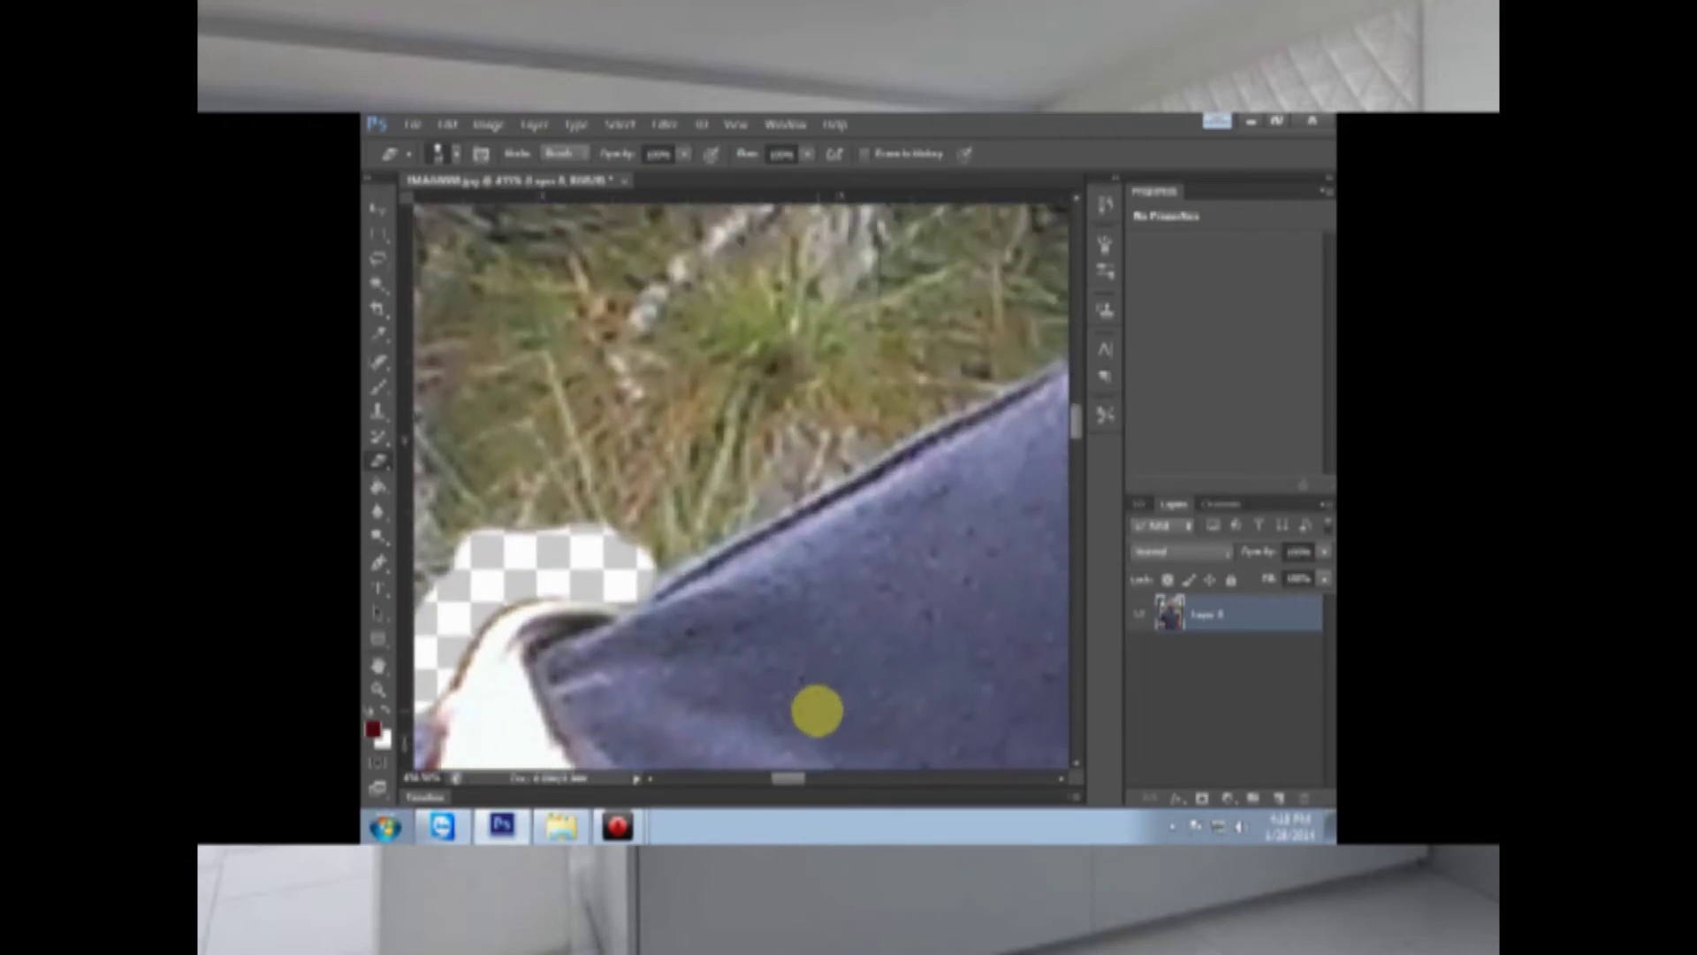
pyautogui.scroll(2, 817, 710)
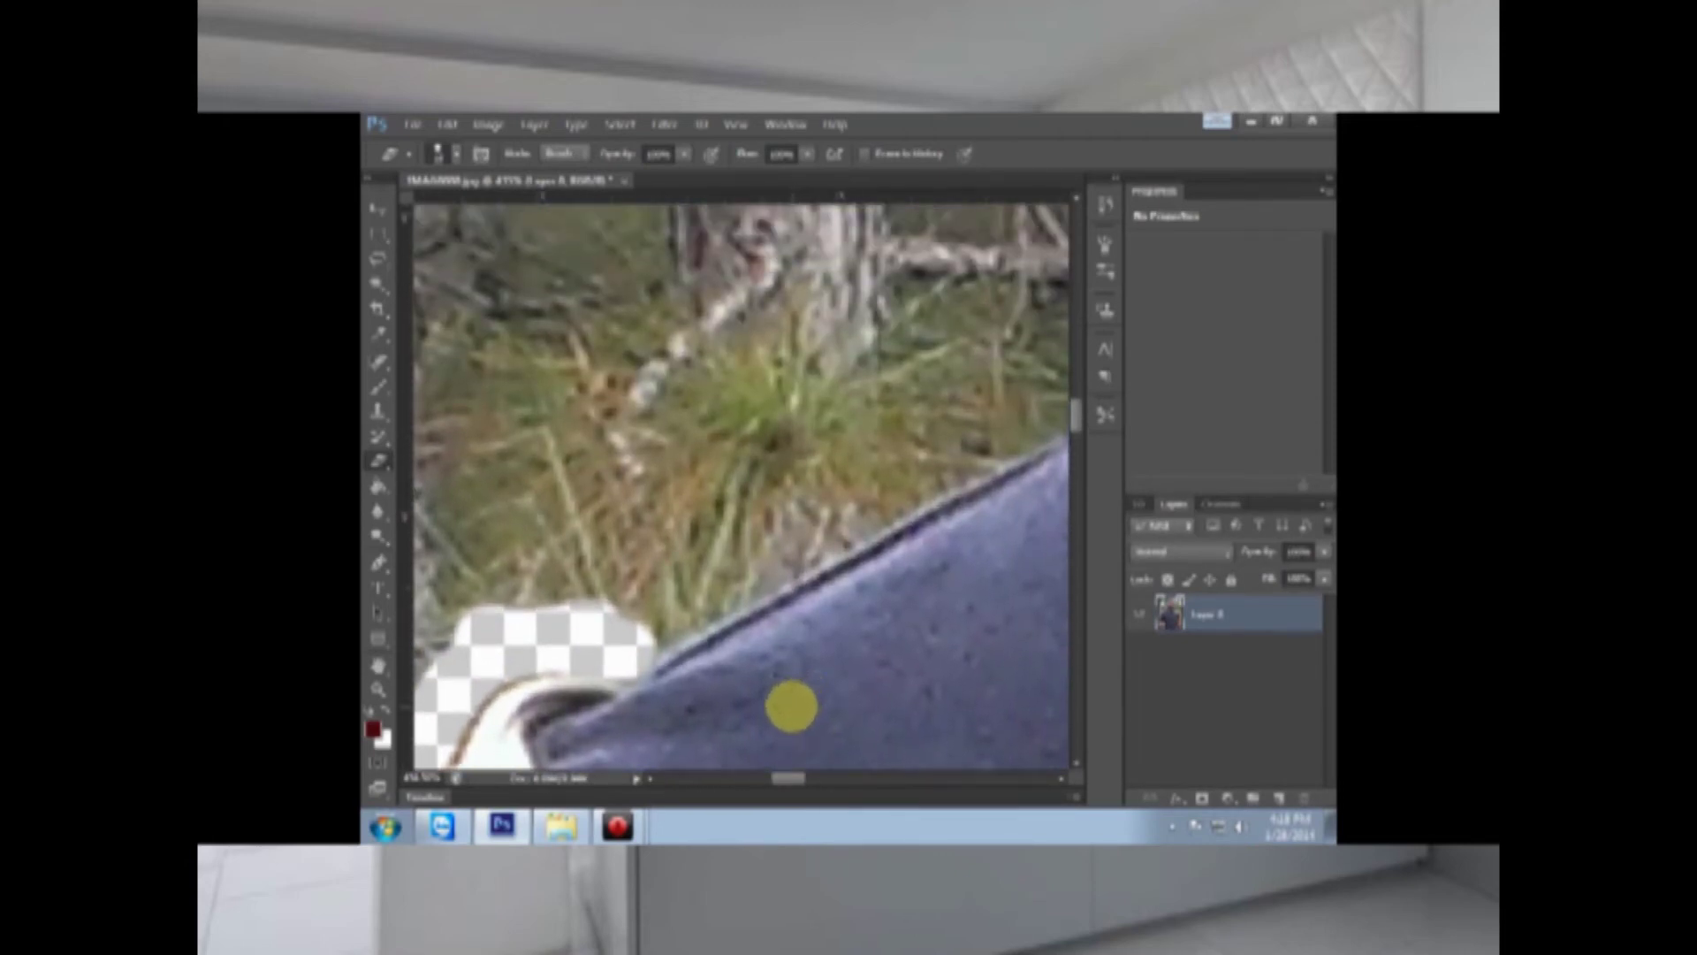
pyautogui.scroll(1, 876, 522)
pyautogui.moveTo(1013, 453); pyautogui.dragTo(650, 659)
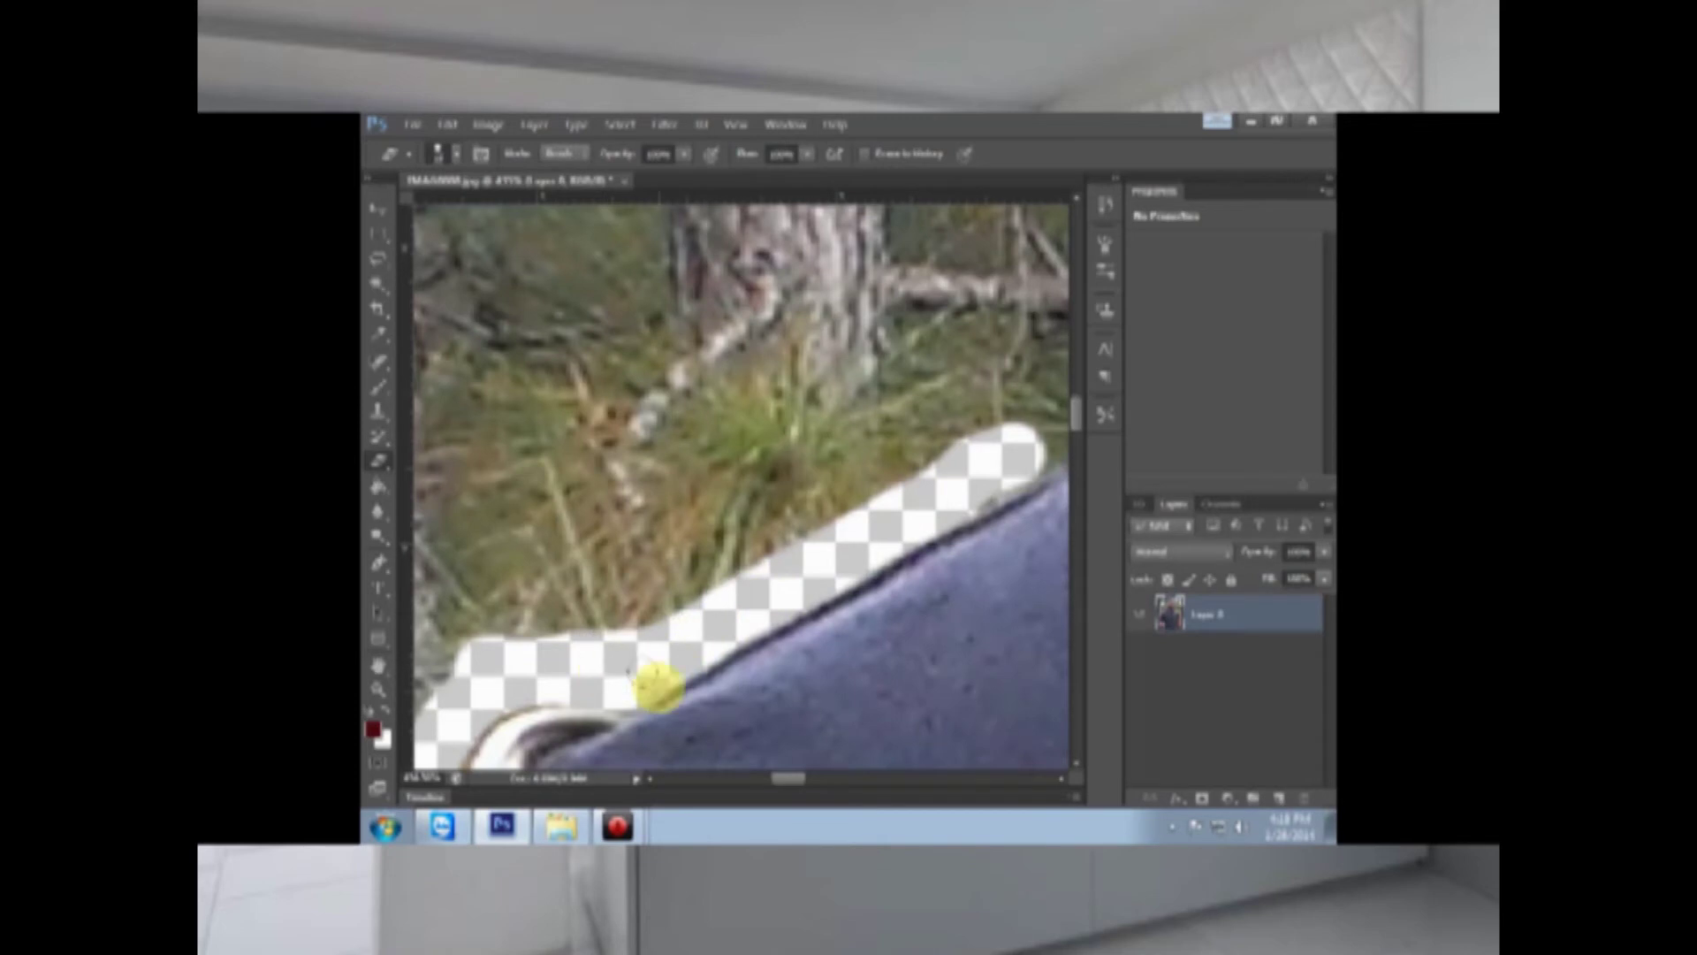
pyautogui.moveTo(782, 782); pyautogui.dragTo(803, 778)
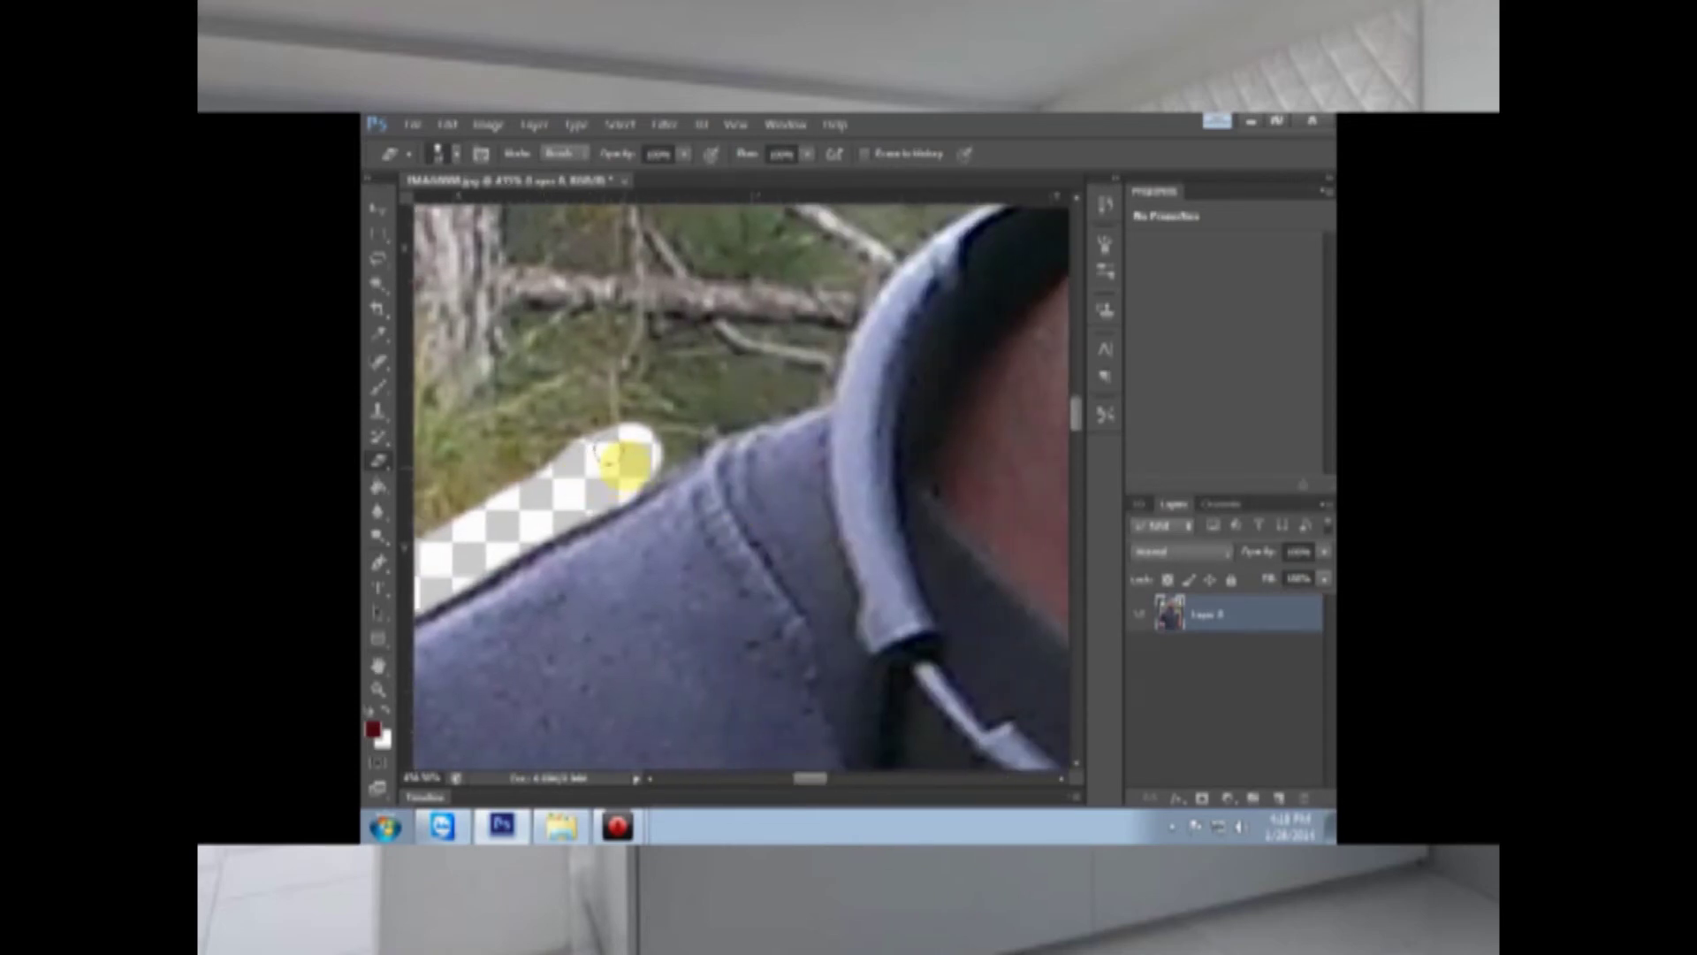
pyautogui.moveTo(676, 432); pyautogui.dragTo(793, 375)
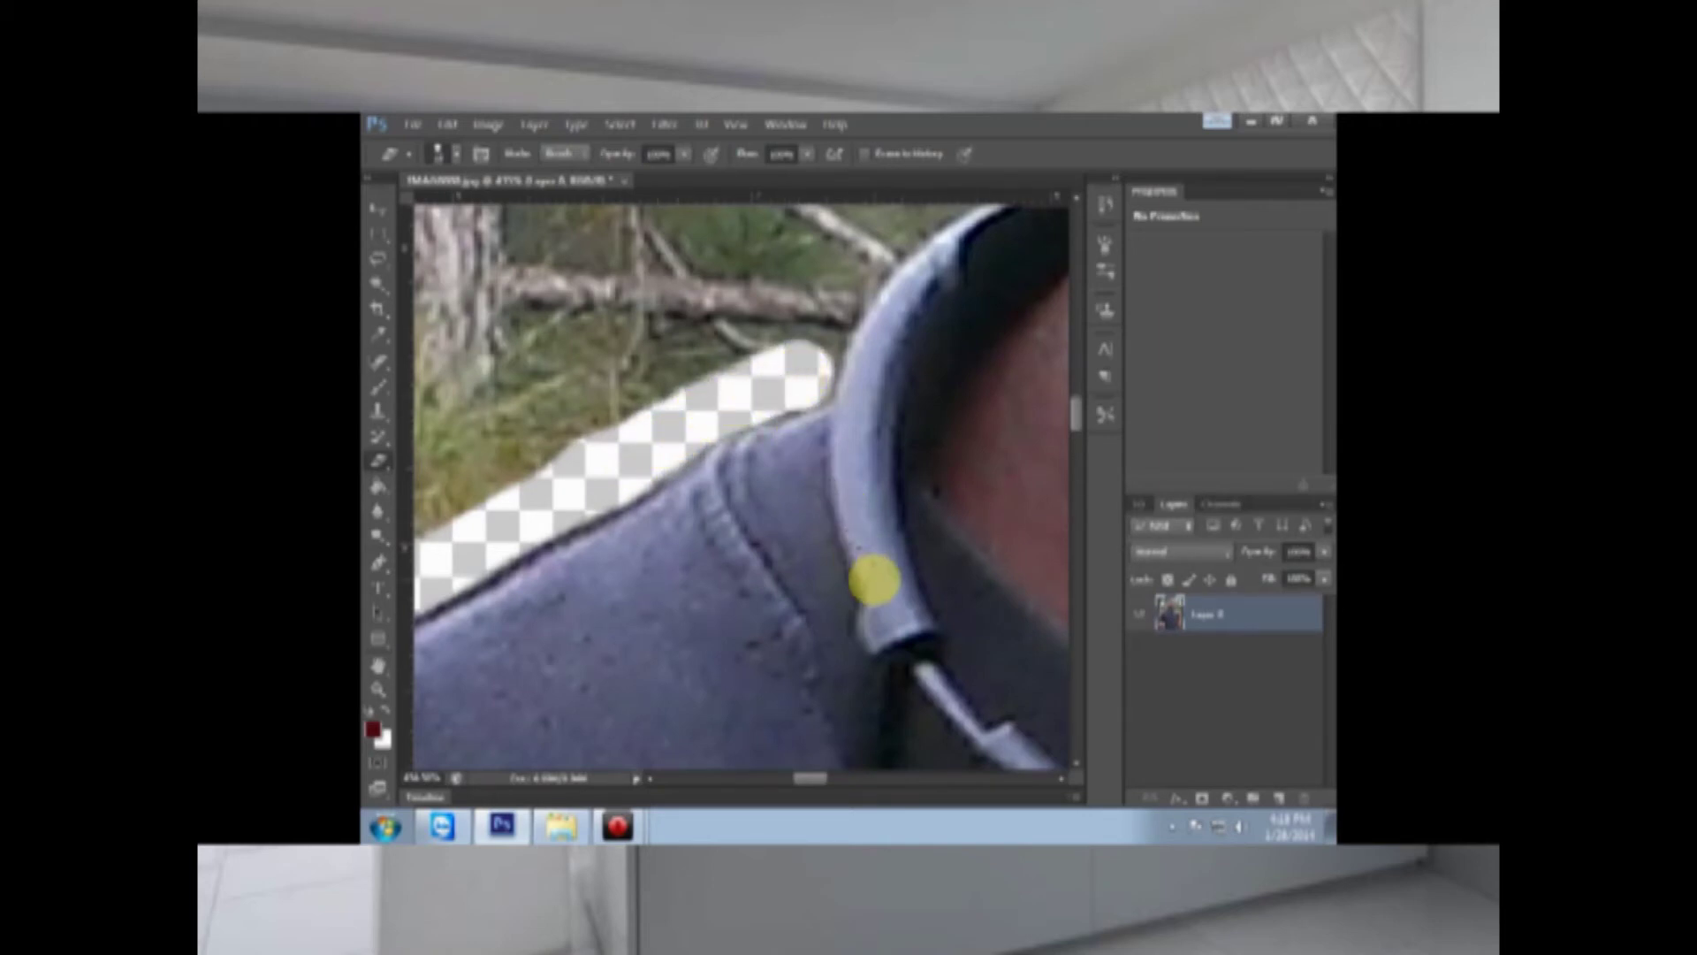
pyautogui.scroll(3, 889, 574)
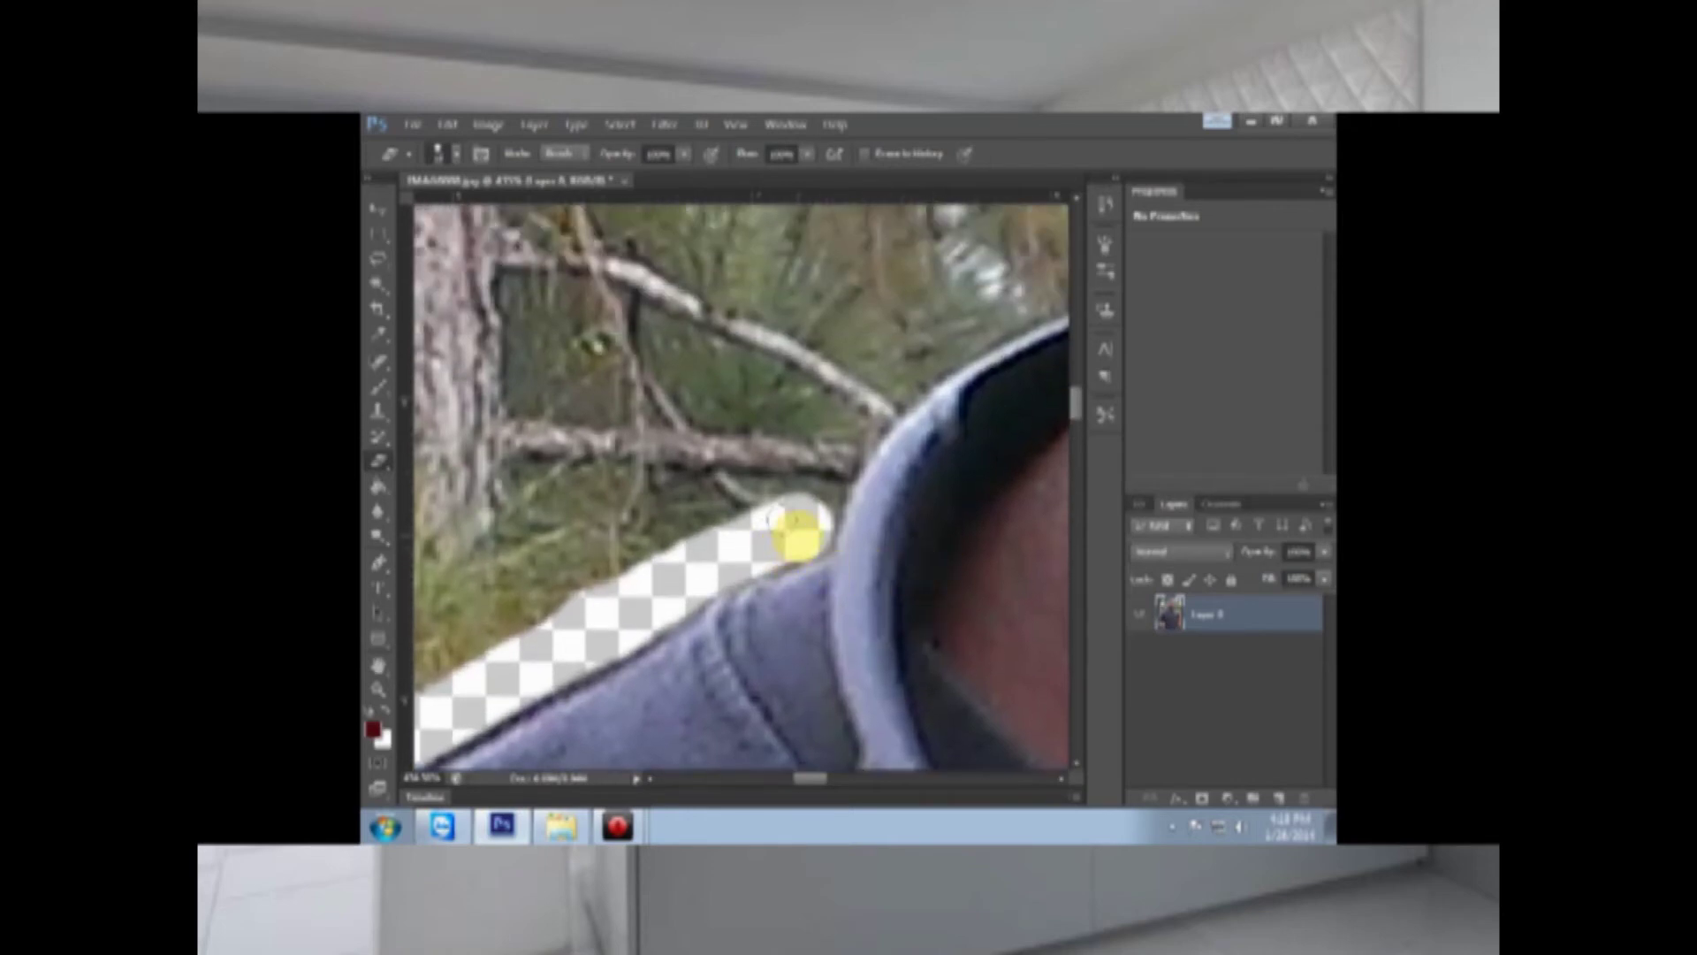
# Step: Erase the background along the outer edge of the shirt collar, from the shoulder up to the neck
pyautogui.moveTo(736, 549); pyautogui.dragTo(672, 535)
pyautogui.moveTo(818, 782); pyautogui.dragTo(831, 781)
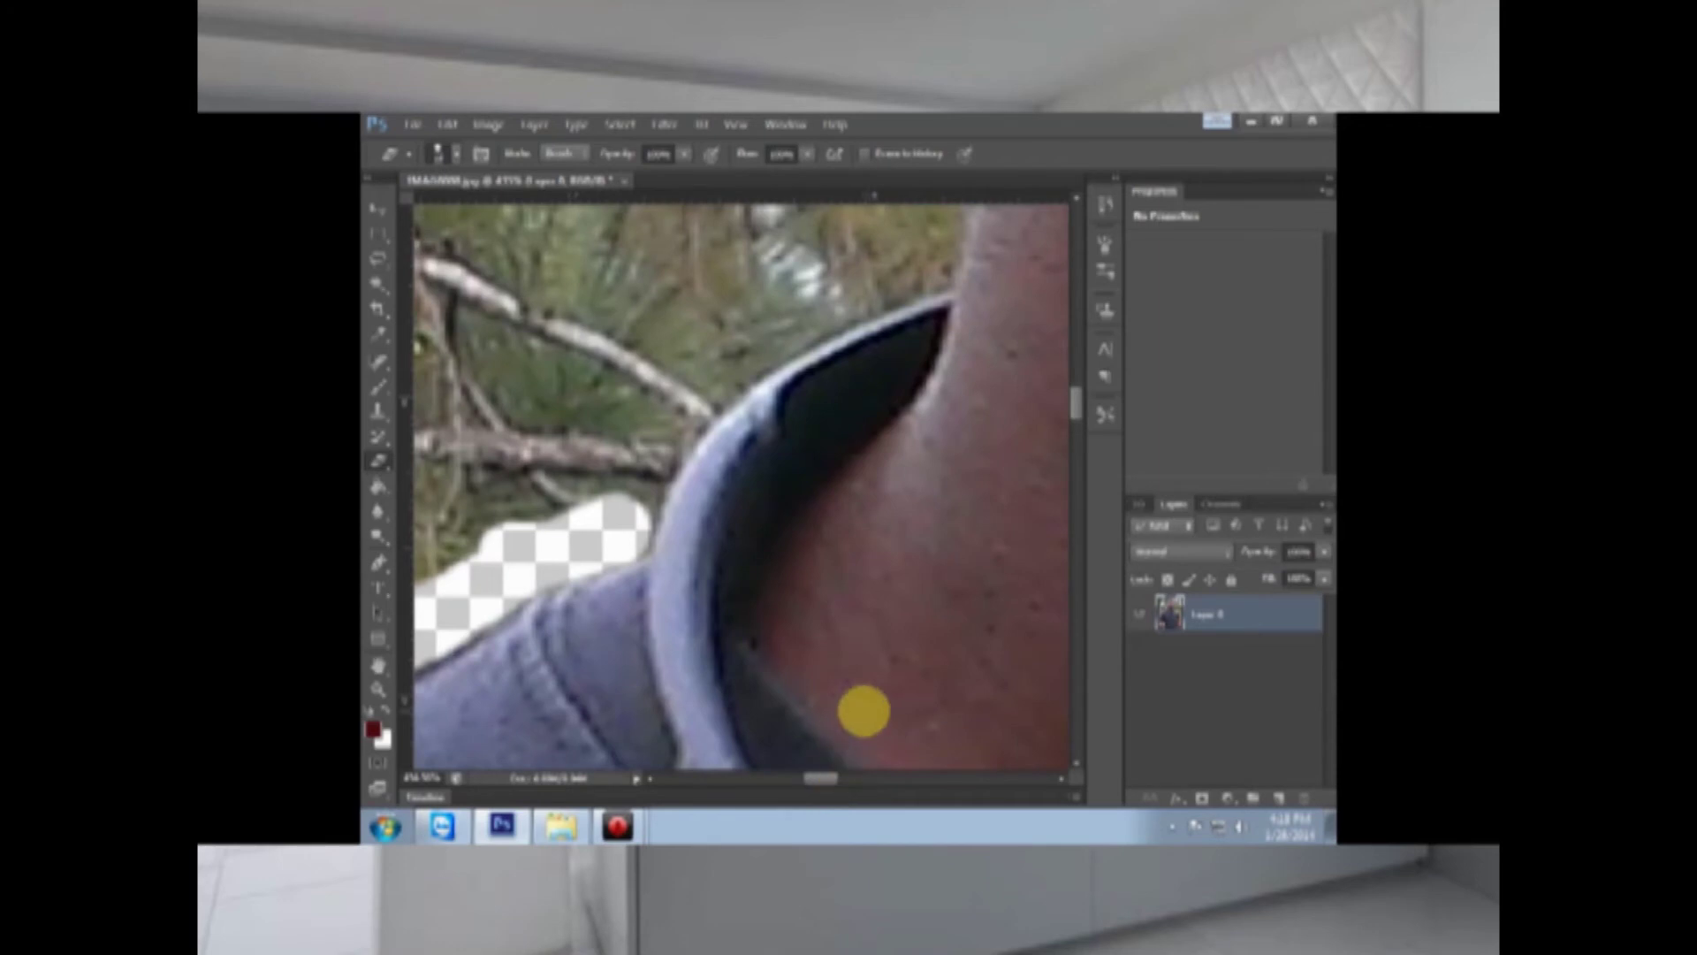
pyautogui.scroll(2, 859, 712)
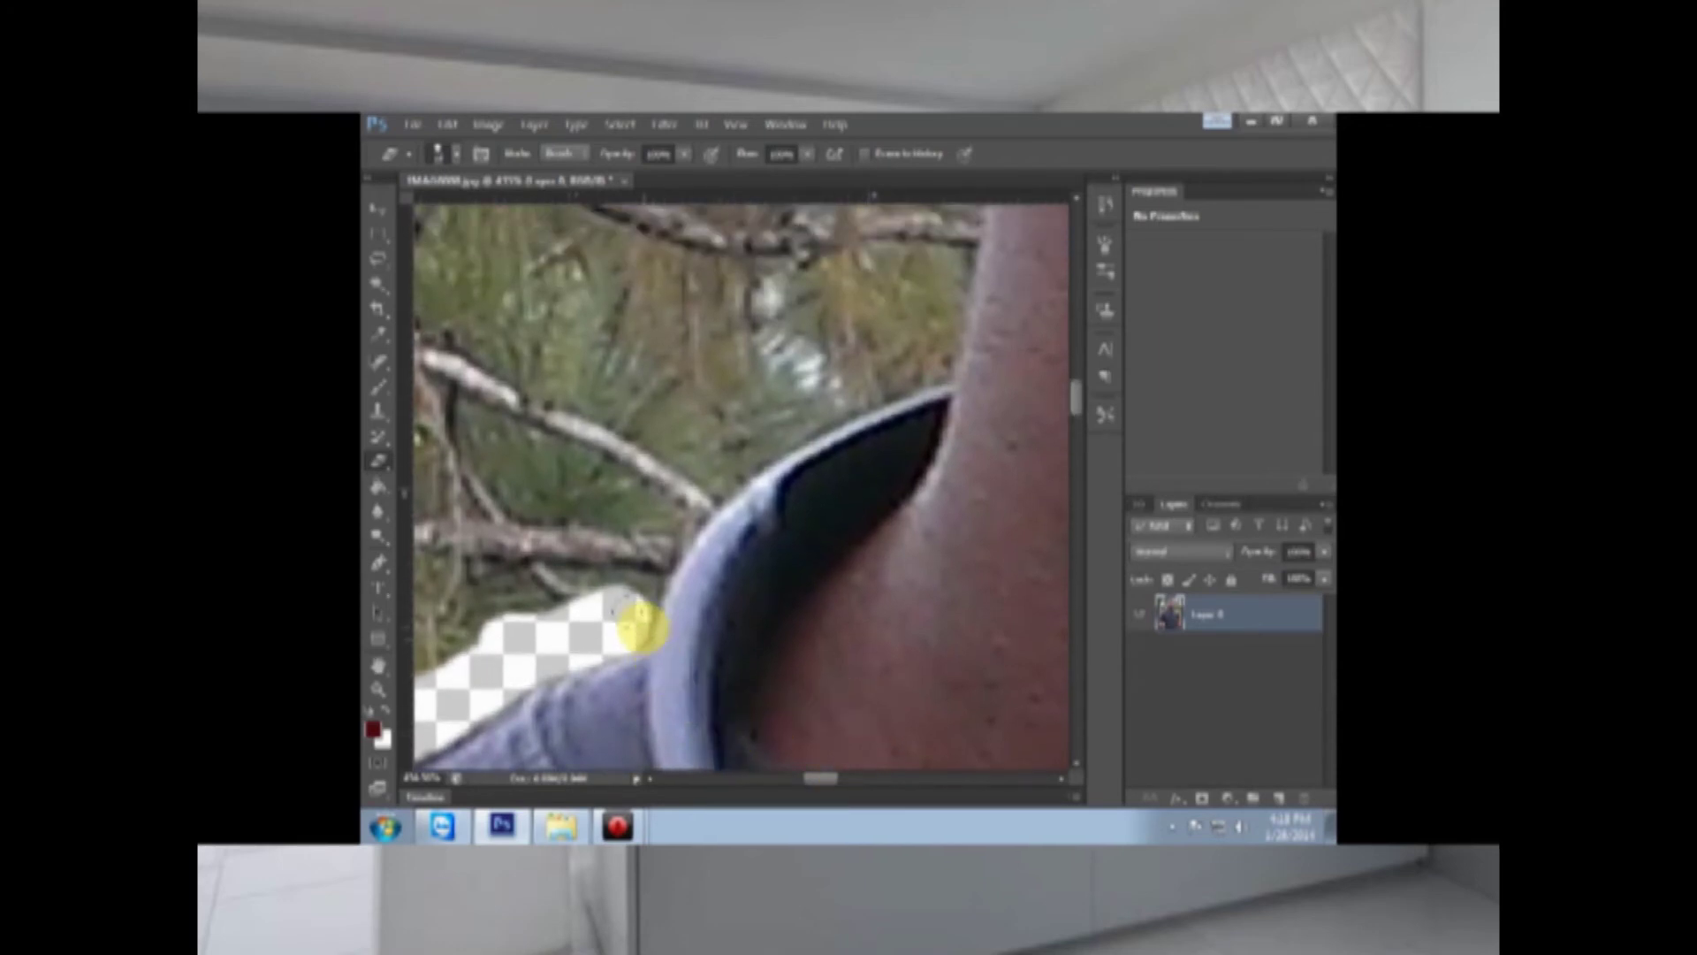
pyautogui.moveTo(629, 606)
pyautogui.mouseDown()
pyautogui.moveTo(715, 473)
pyautogui.moveTo(810, 402)
pyautogui.moveTo(931, 357)
pyautogui.mouseUp()
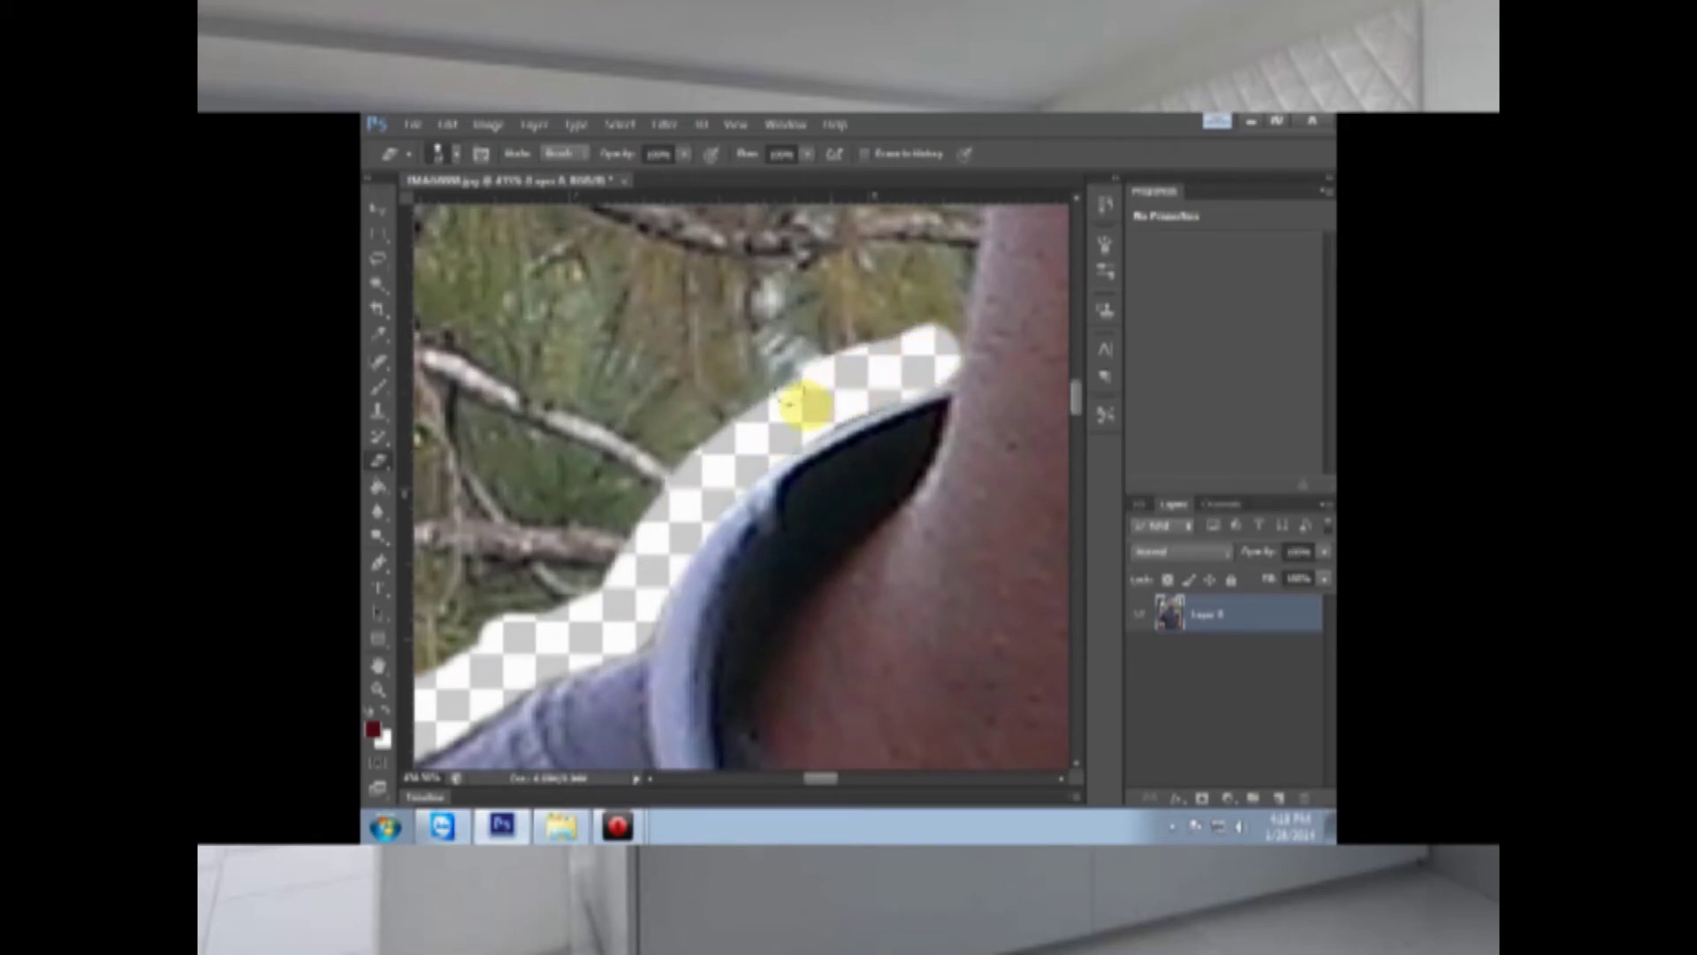
# Step: Erase the background along the side of the neck, from the collar up to just below the earlobe
pyautogui.scroll(5, 864, 379)
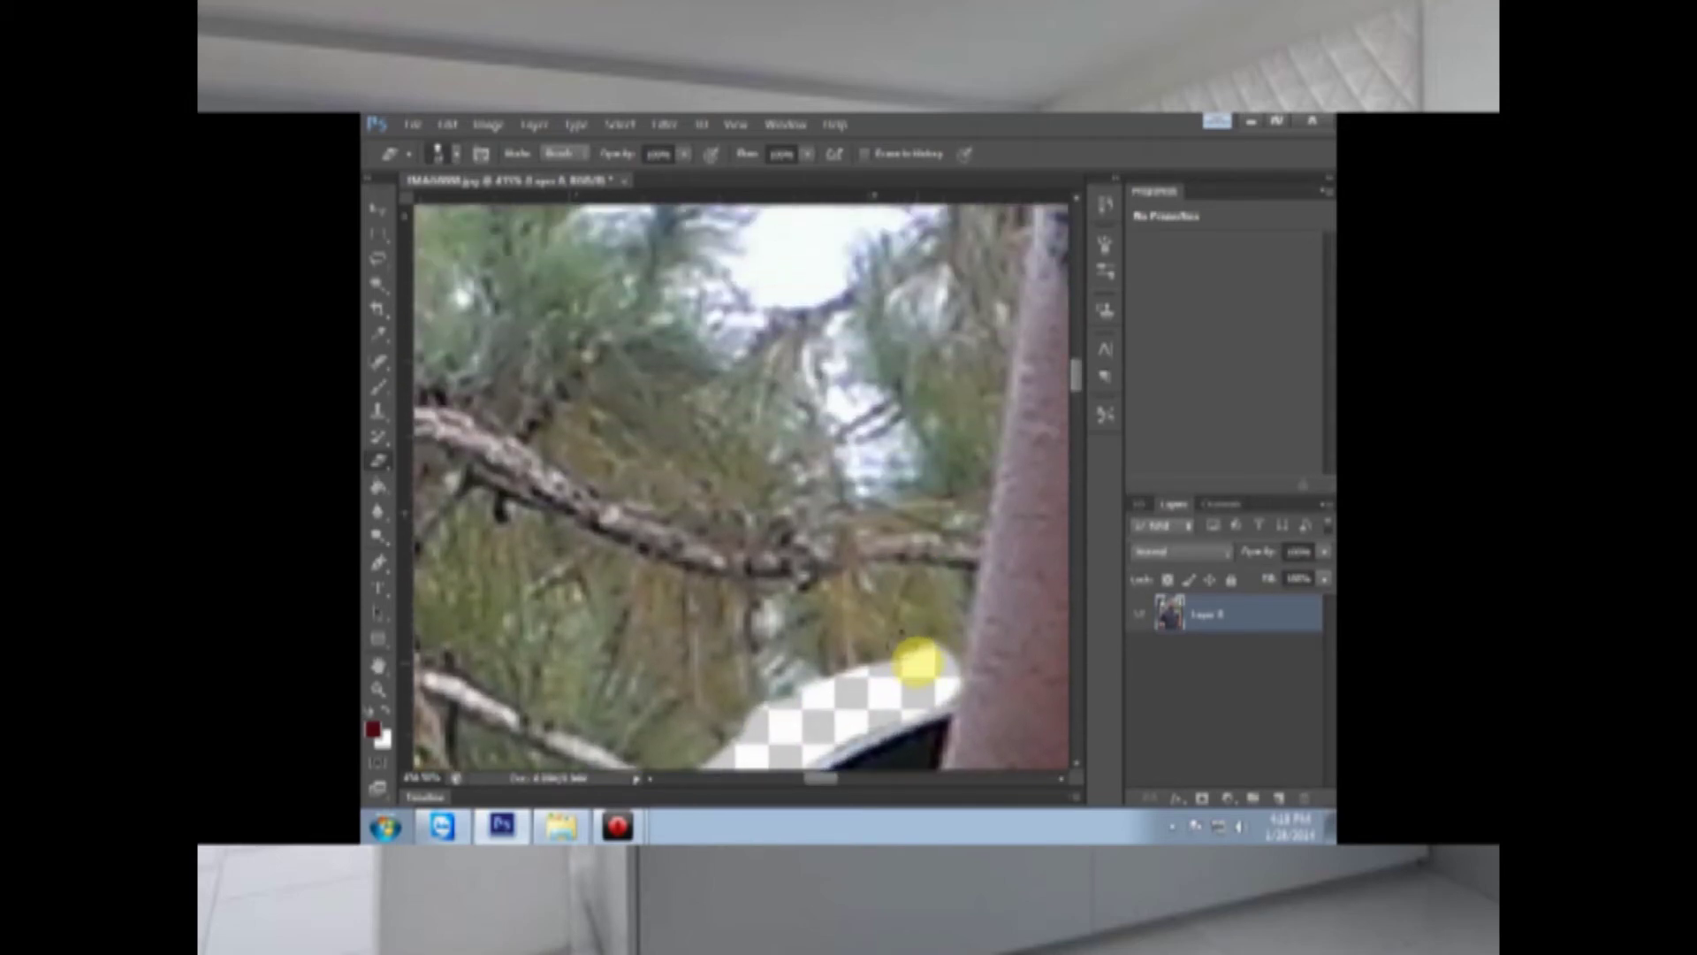
pyautogui.moveTo(927, 662)
pyautogui.mouseDown()
pyautogui.moveTo(958, 504)
pyautogui.moveTo(971, 537)
pyautogui.mouseUp()
pyautogui.moveTo(818, 771); pyautogui.dragTo(845, 771)
pyautogui.scroll(4, 788, 701)
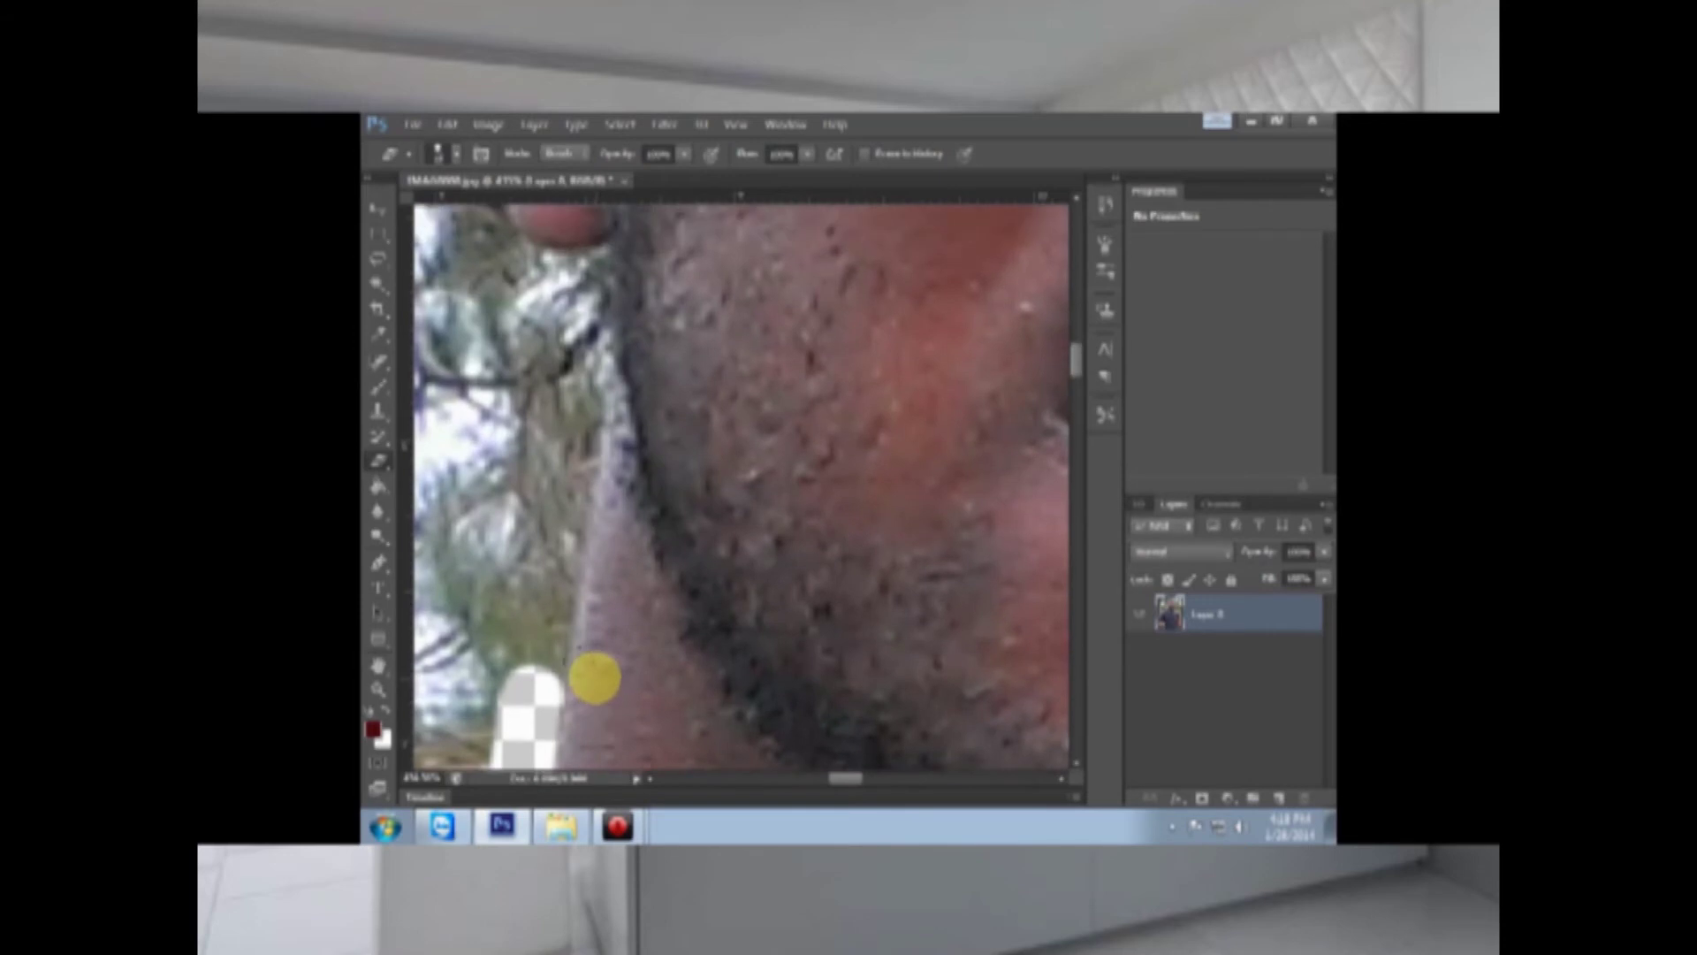
pyautogui.moveTo(531, 673); pyautogui.dragTo(573, 387)
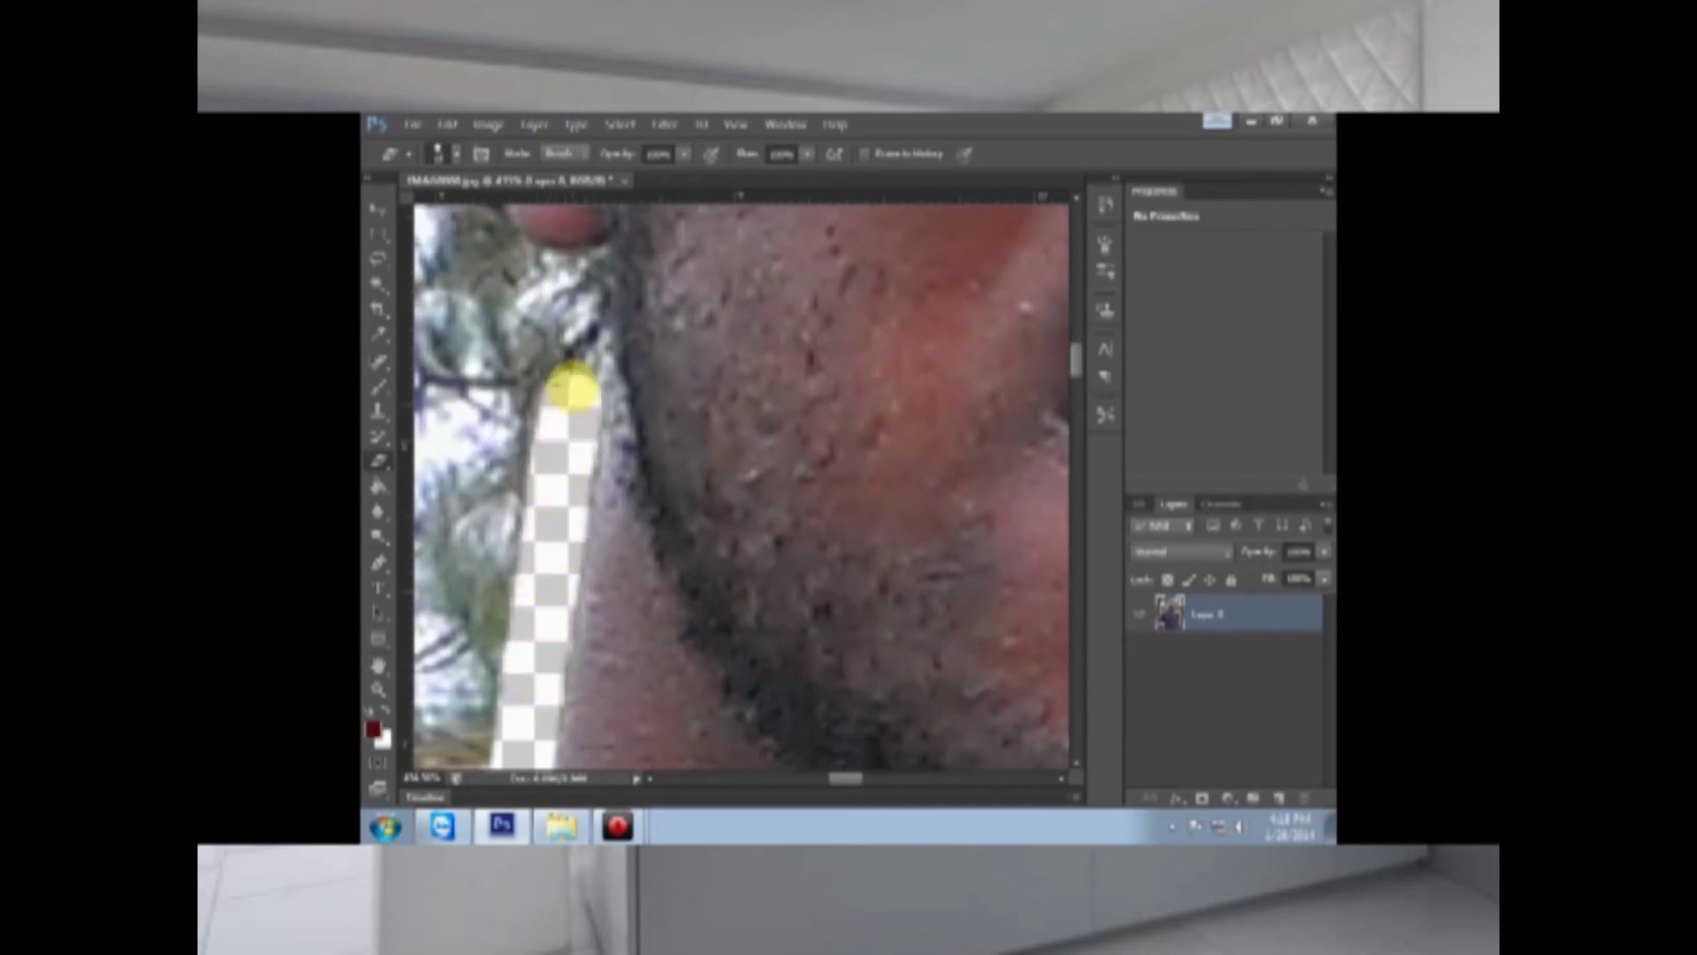
# Step: Erase the background around the ear, from below the earlobe up to the edge of the bandana
pyautogui.scroll(3, 599, 591)
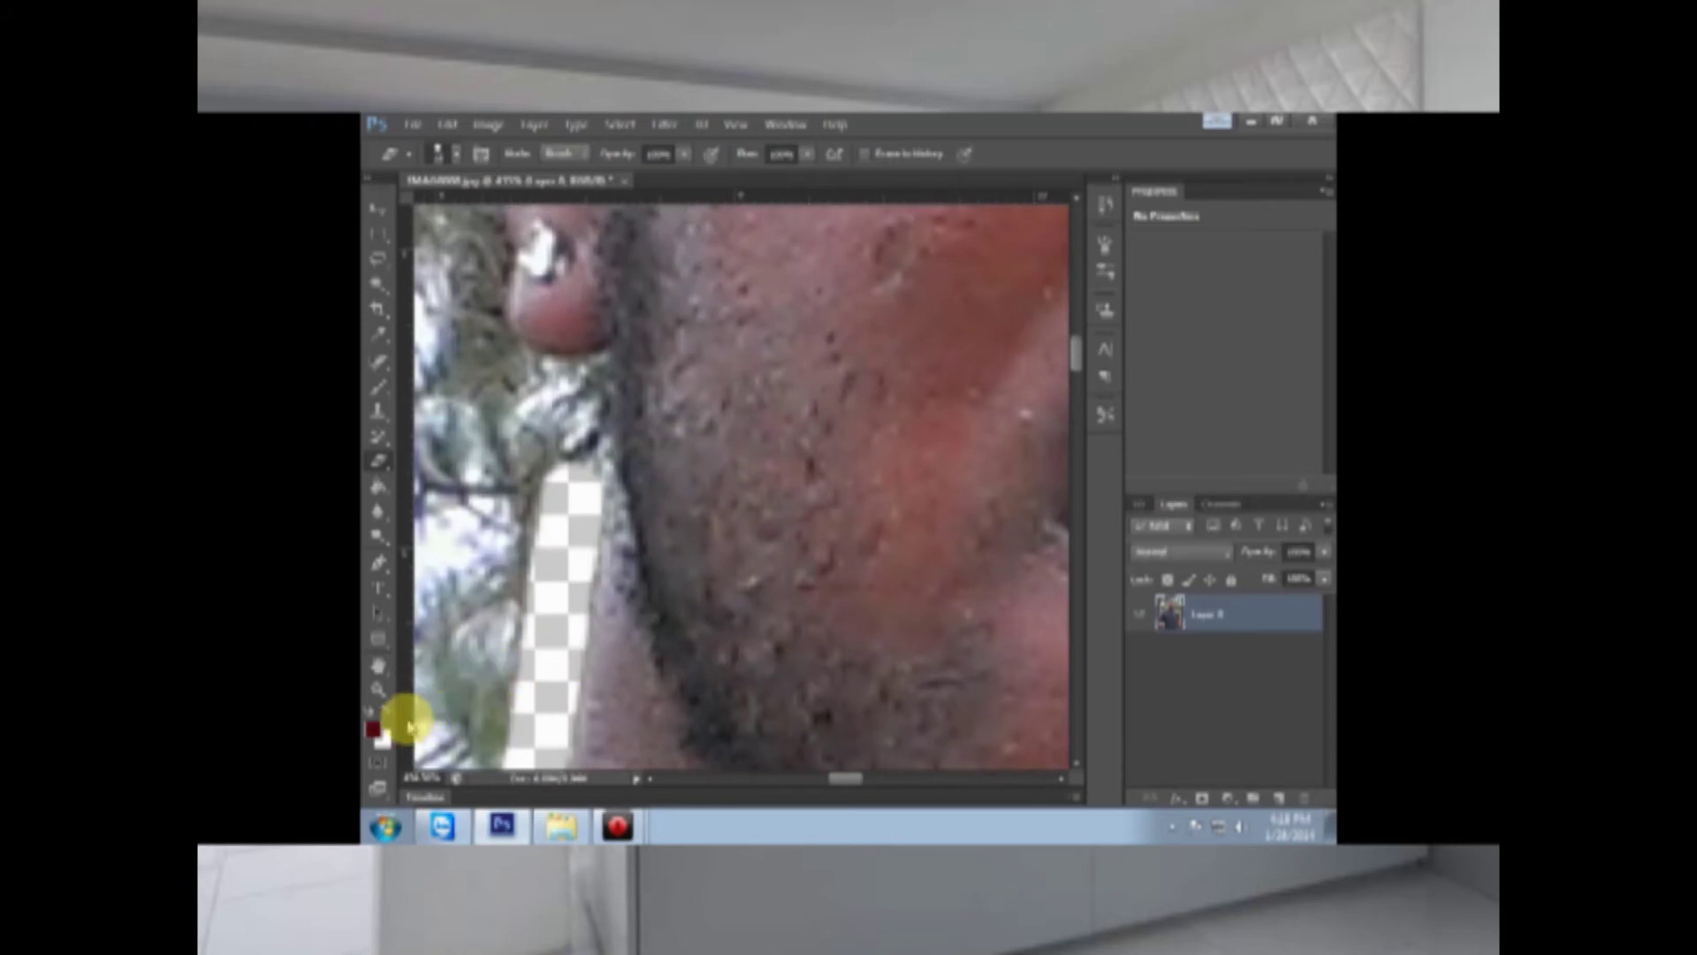
pyautogui.click(376, 688)
pyautogui.rightClick(476, 697)
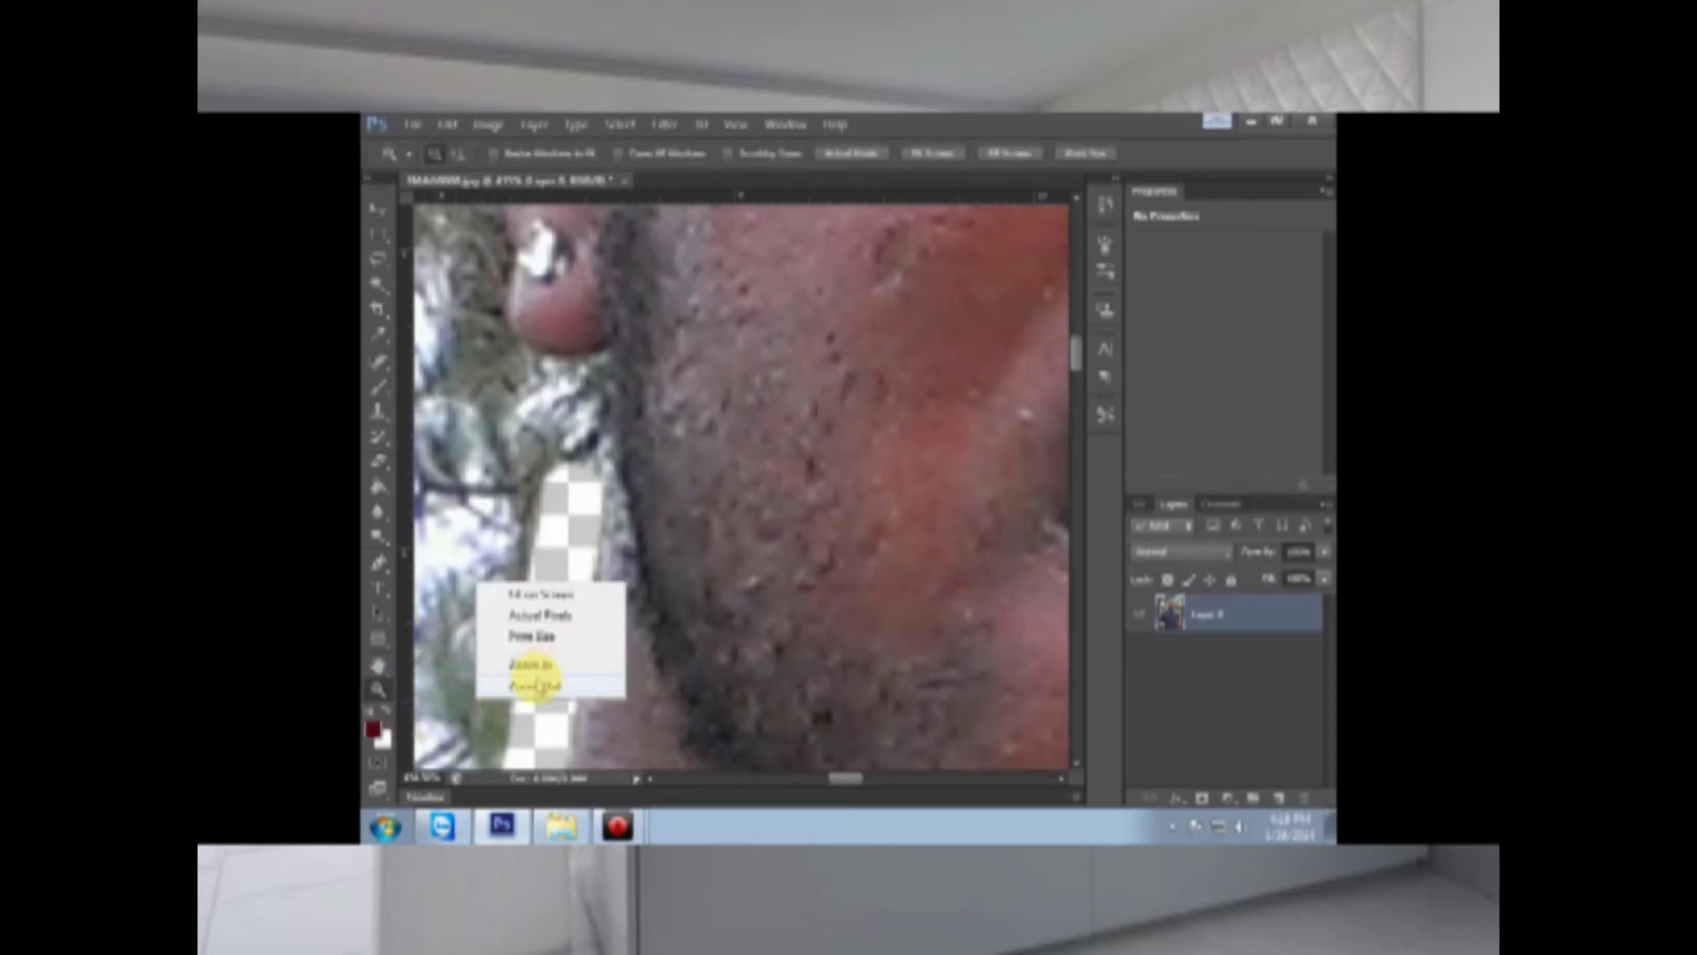
pyautogui.click(535, 687)
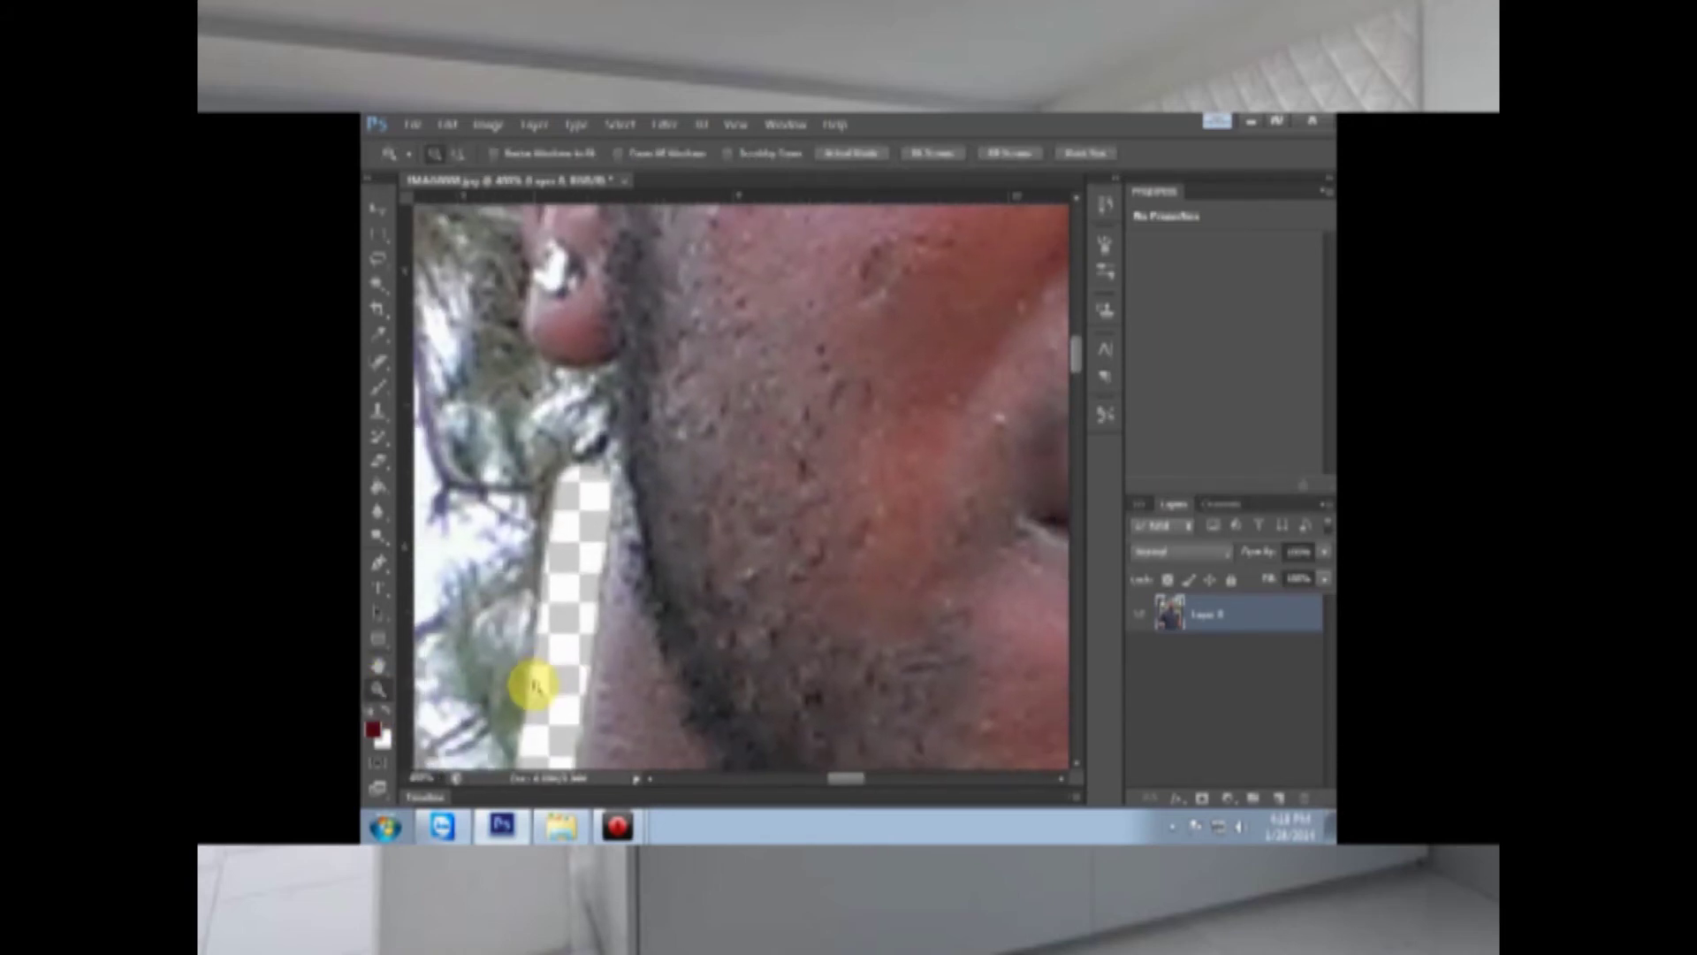
pyautogui.rightClick(585, 664)
pyautogui.click(605, 671)
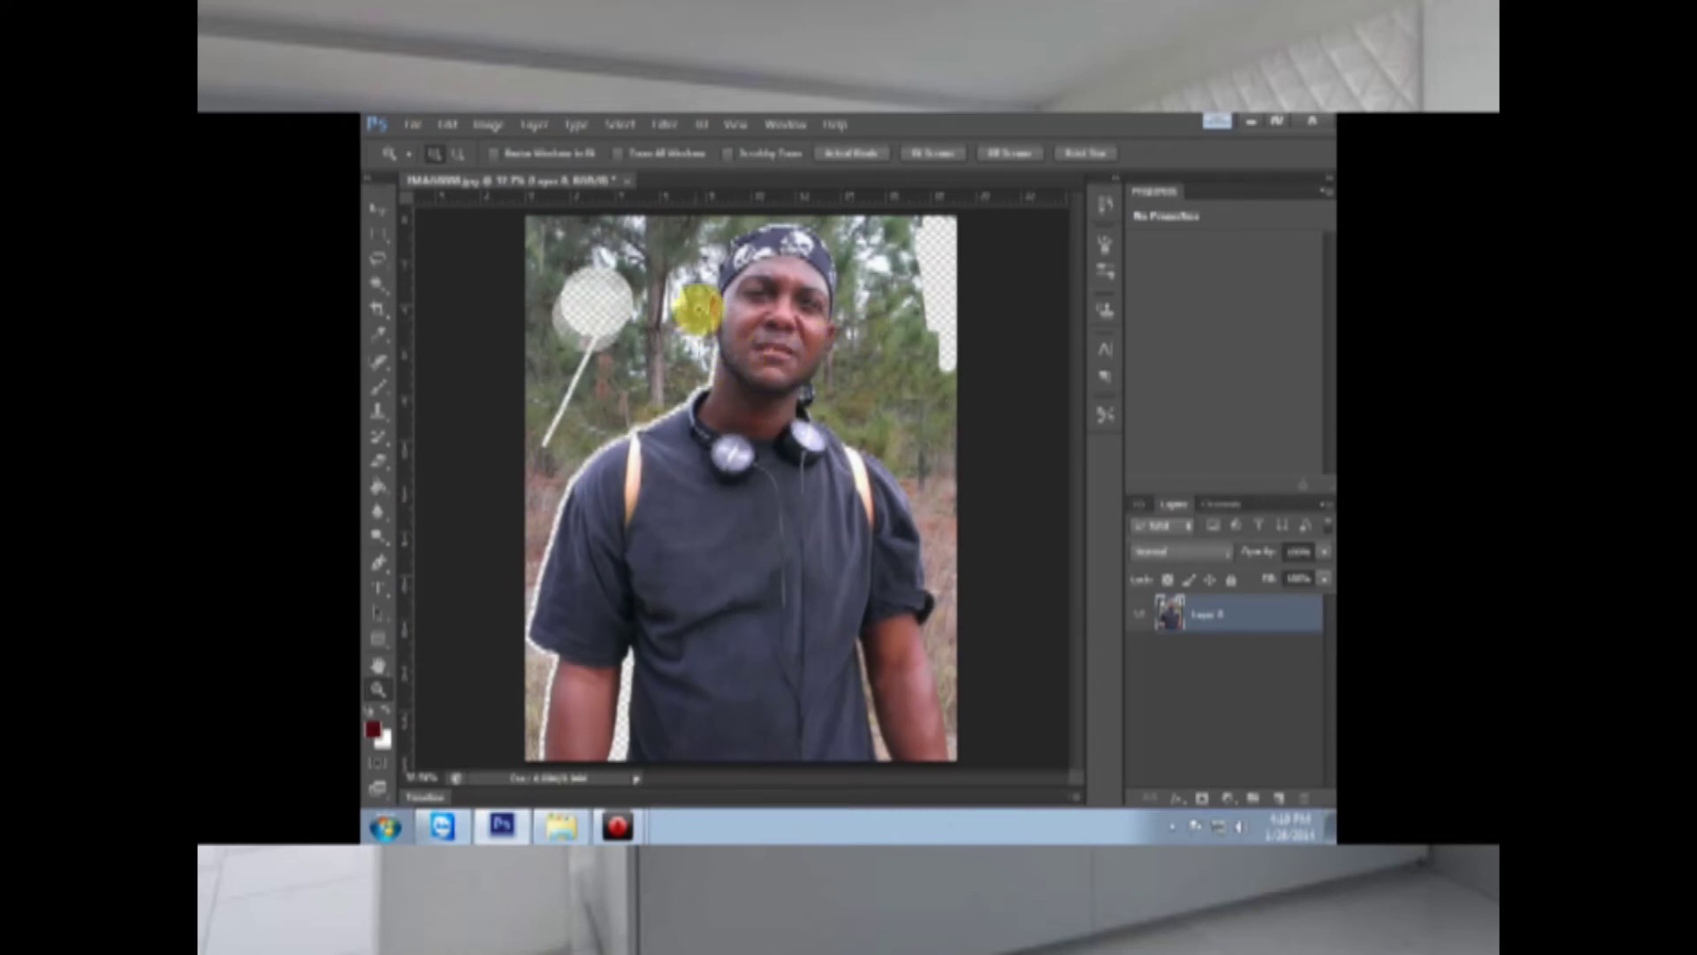
pyautogui.click(695, 265)
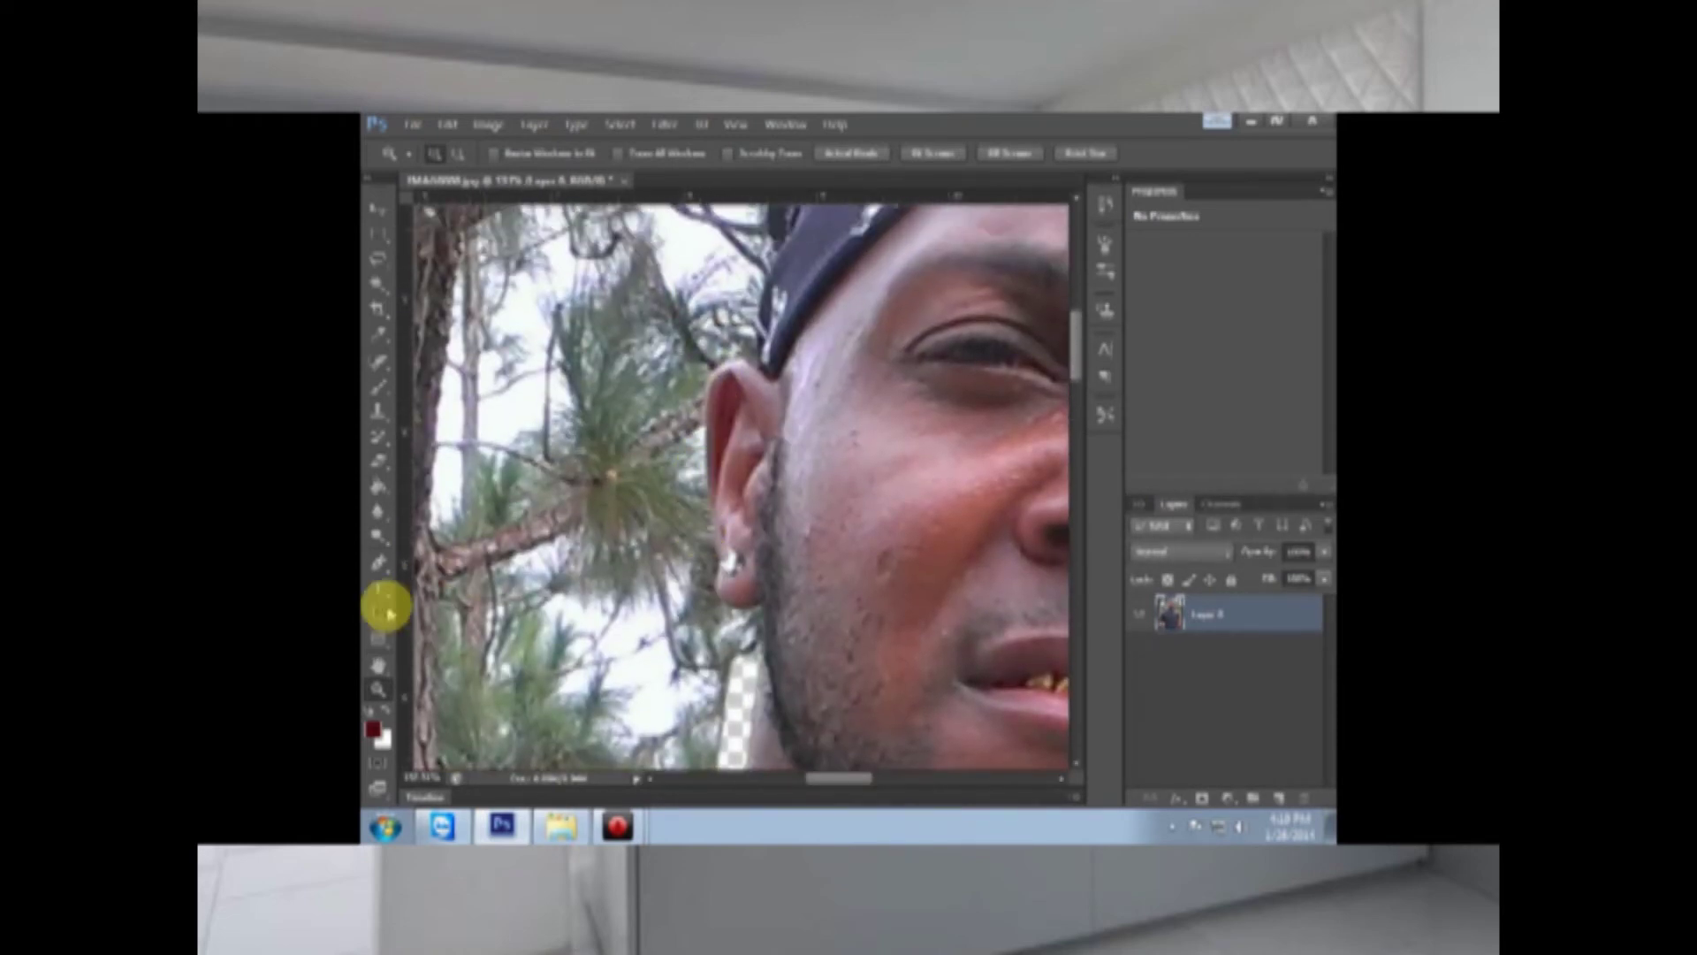
pyautogui.click(379, 461)
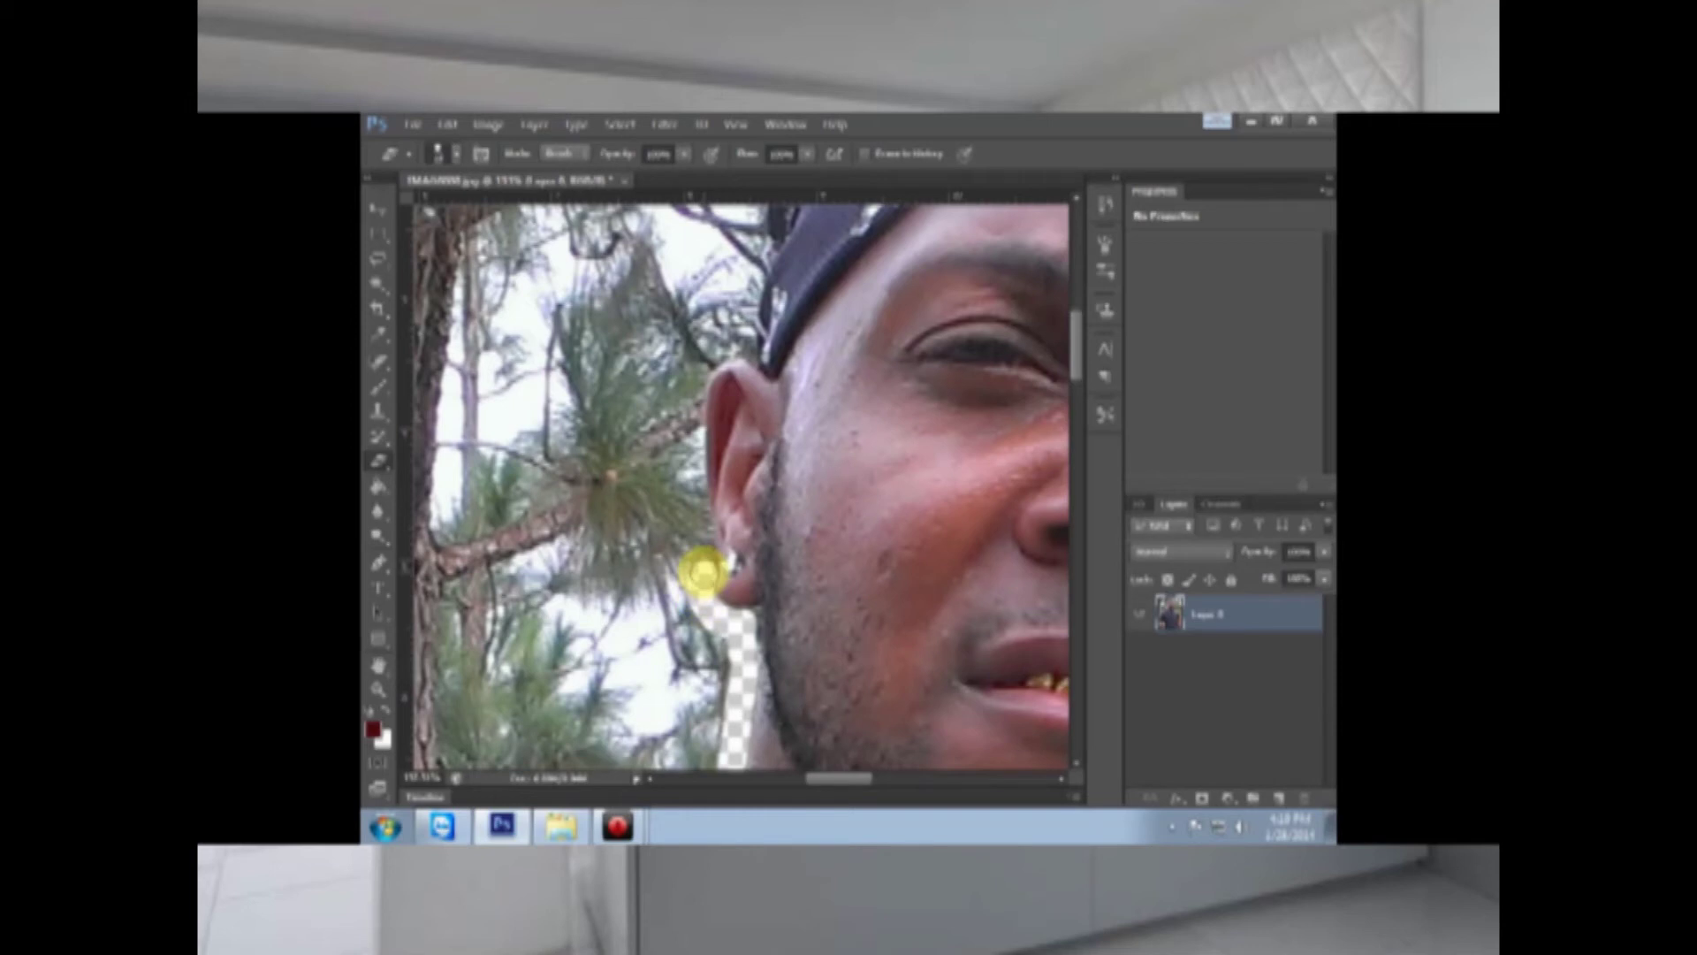
pyautogui.moveTo(701, 551); pyautogui.dragTo(703, 531)
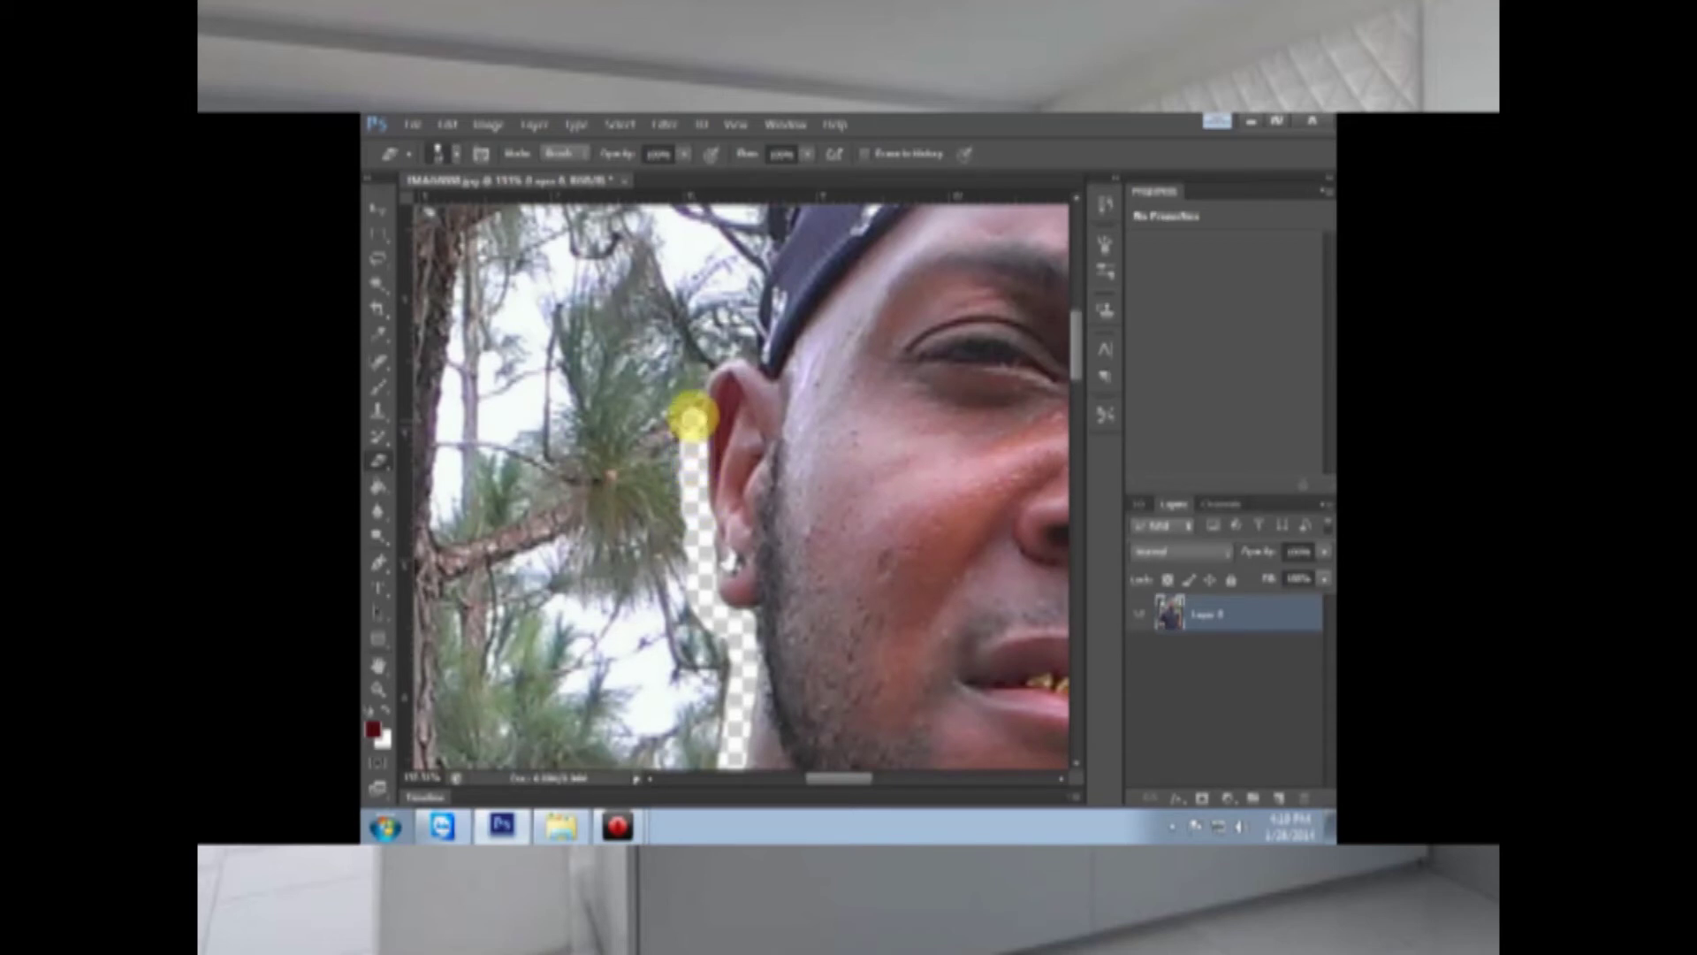
pyautogui.moveTo(692, 382)
pyautogui.mouseDown()
pyautogui.moveTo(711, 341)
pyautogui.moveTo(757, 348)
pyautogui.mouseUp()
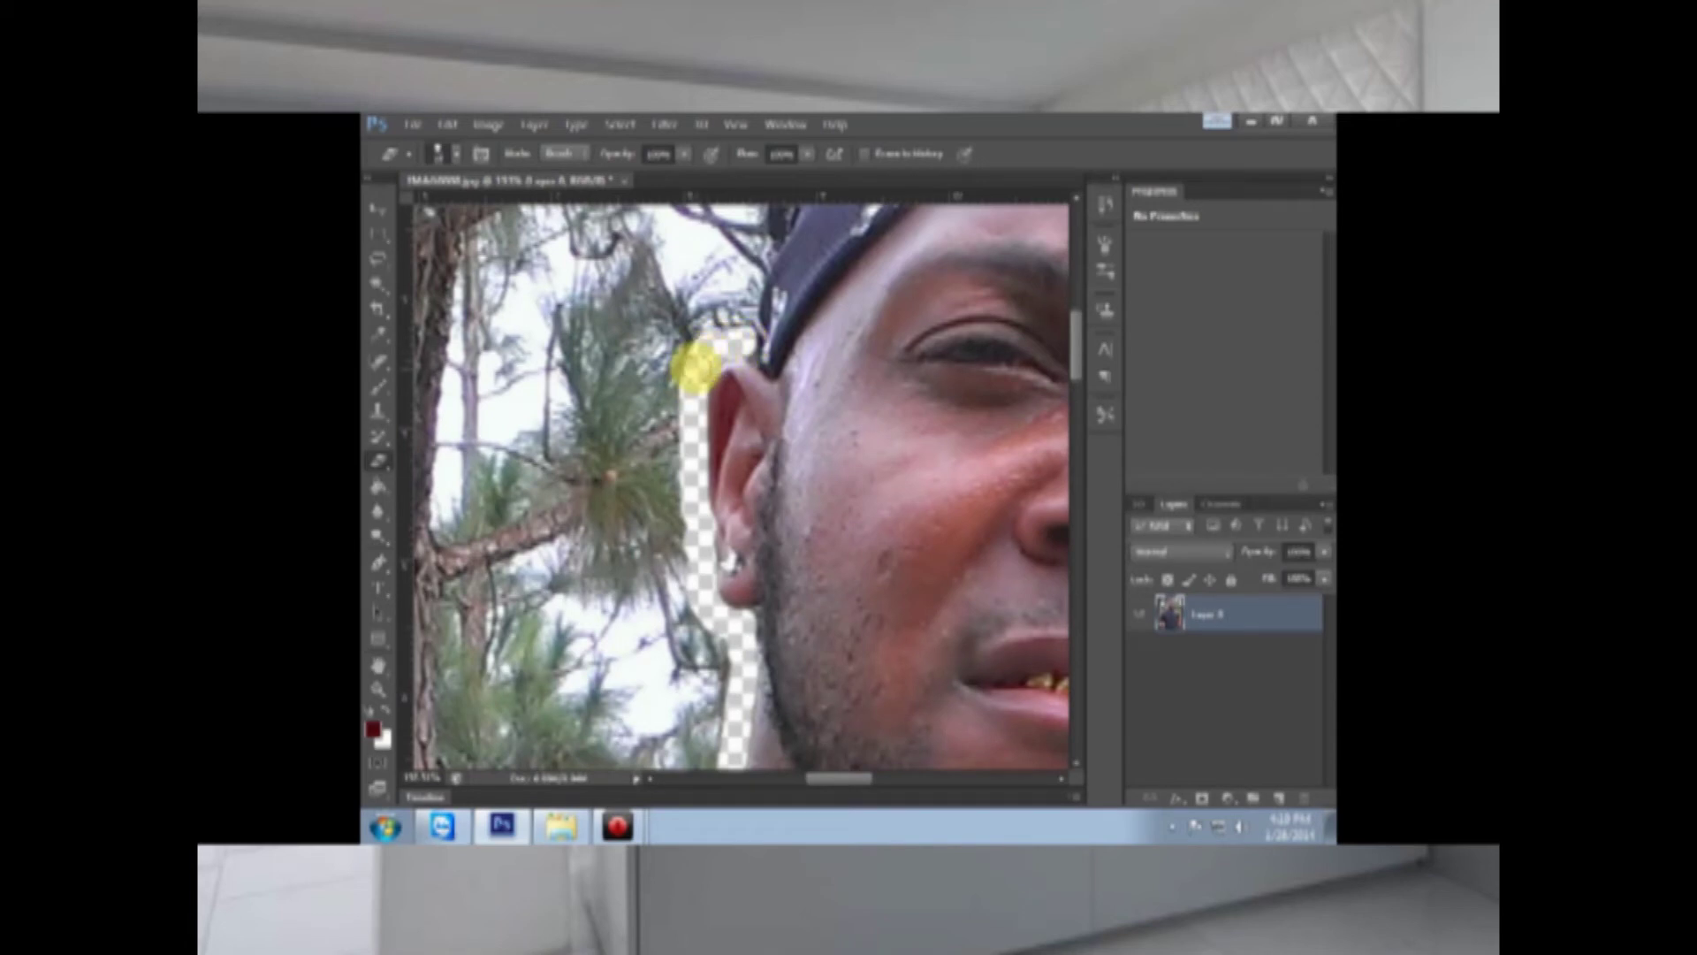
pyautogui.moveTo(710, 359)
pyautogui.mouseDown()
pyautogui.moveTo(681, 391)
pyautogui.moveTo(731, 336)
pyautogui.mouseUp()
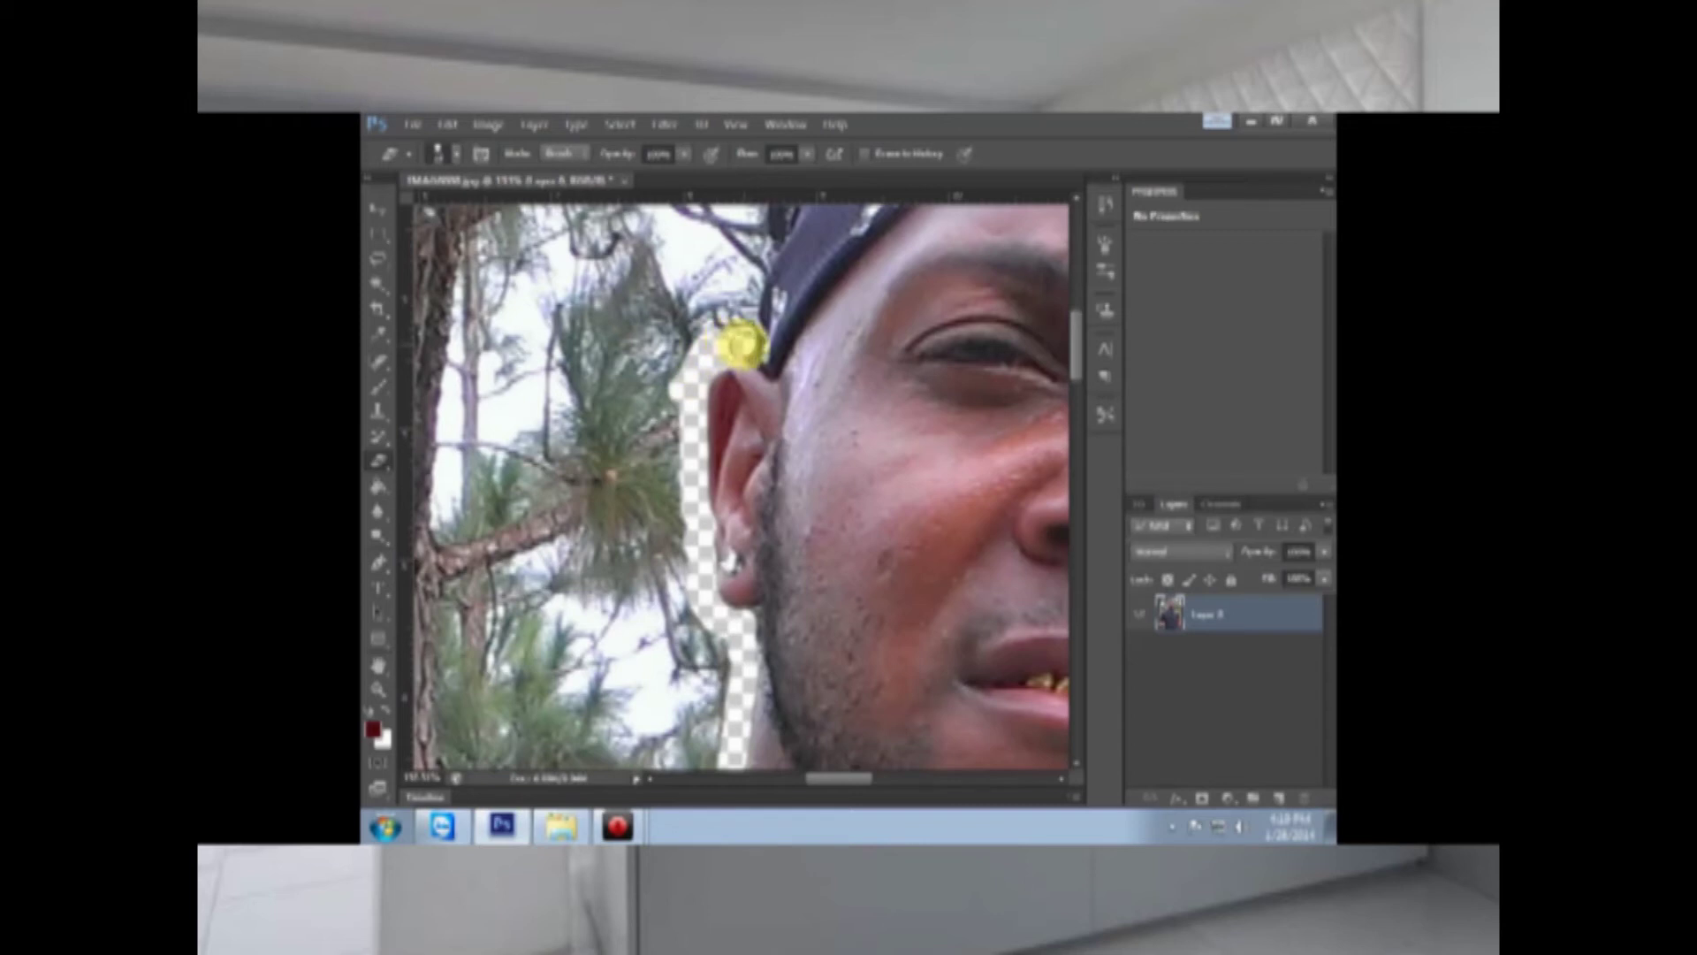
# Step: Erase the background along the bandana's side, from above the ear up to its upper curve
pyautogui.scroll(5, 719, 329)
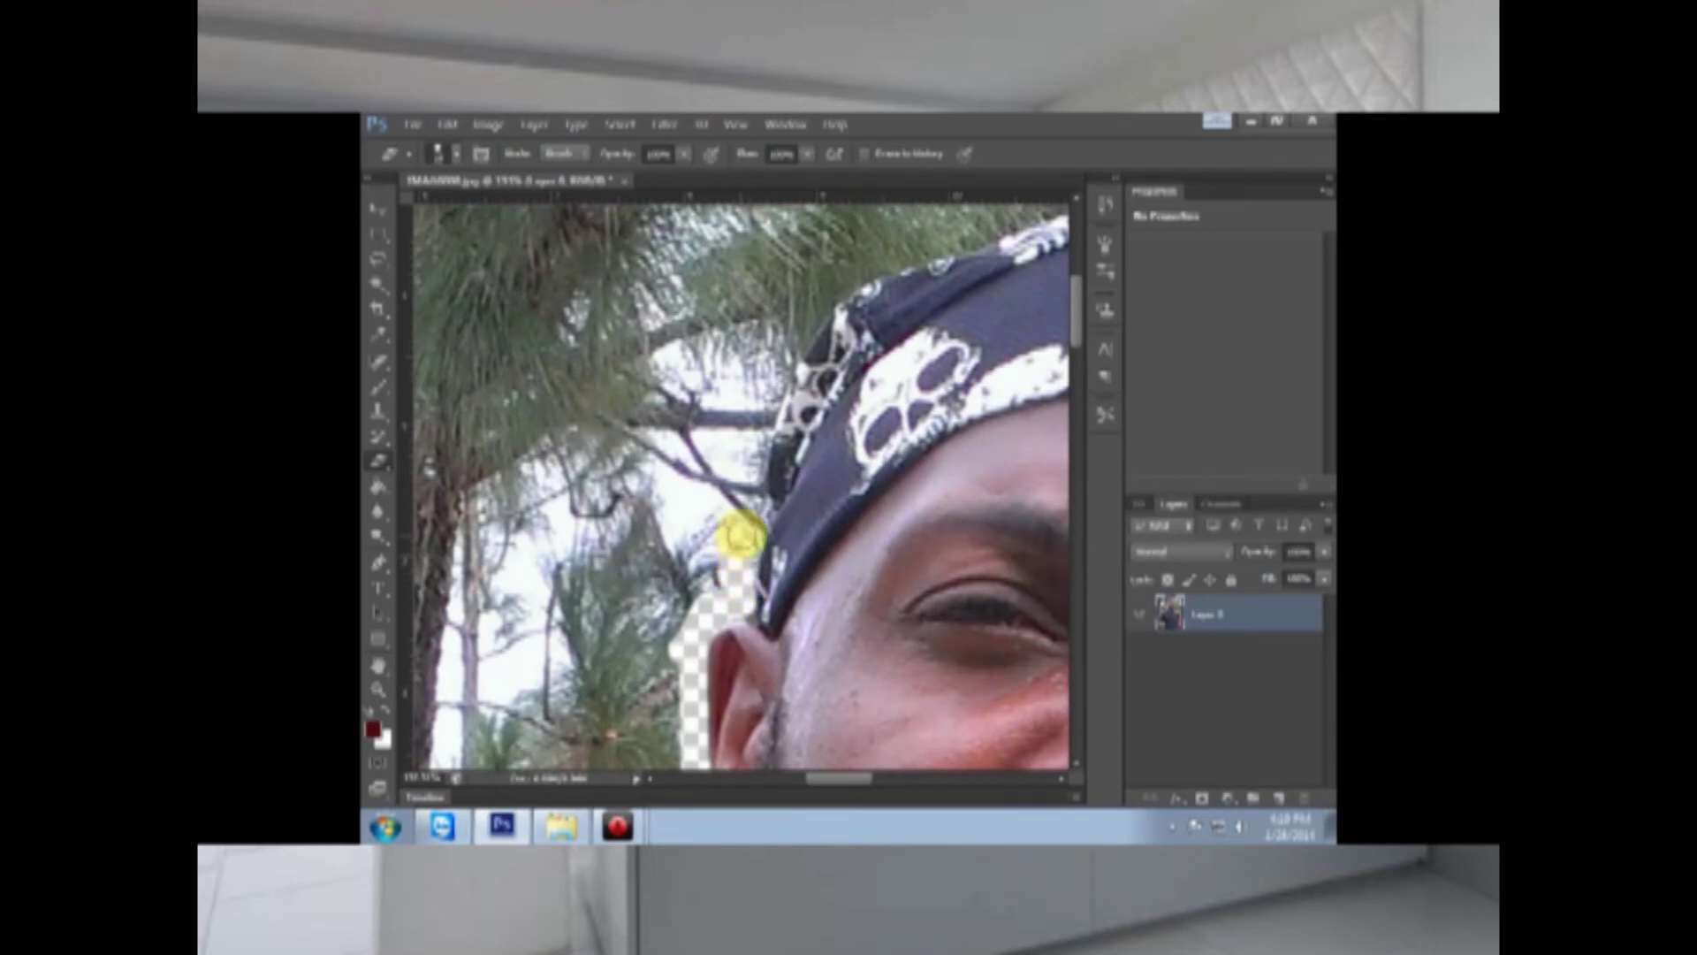
pyautogui.moveTo(750, 487)
pyautogui.mouseDown()
pyautogui.moveTo(773, 381)
pyautogui.moveTo(820, 301)
pyautogui.moveTo(900, 249)
pyautogui.moveTo(966, 235)
pyautogui.moveTo(857, 260)
pyautogui.moveTo(961, 243)
pyautogui.mouseUp()
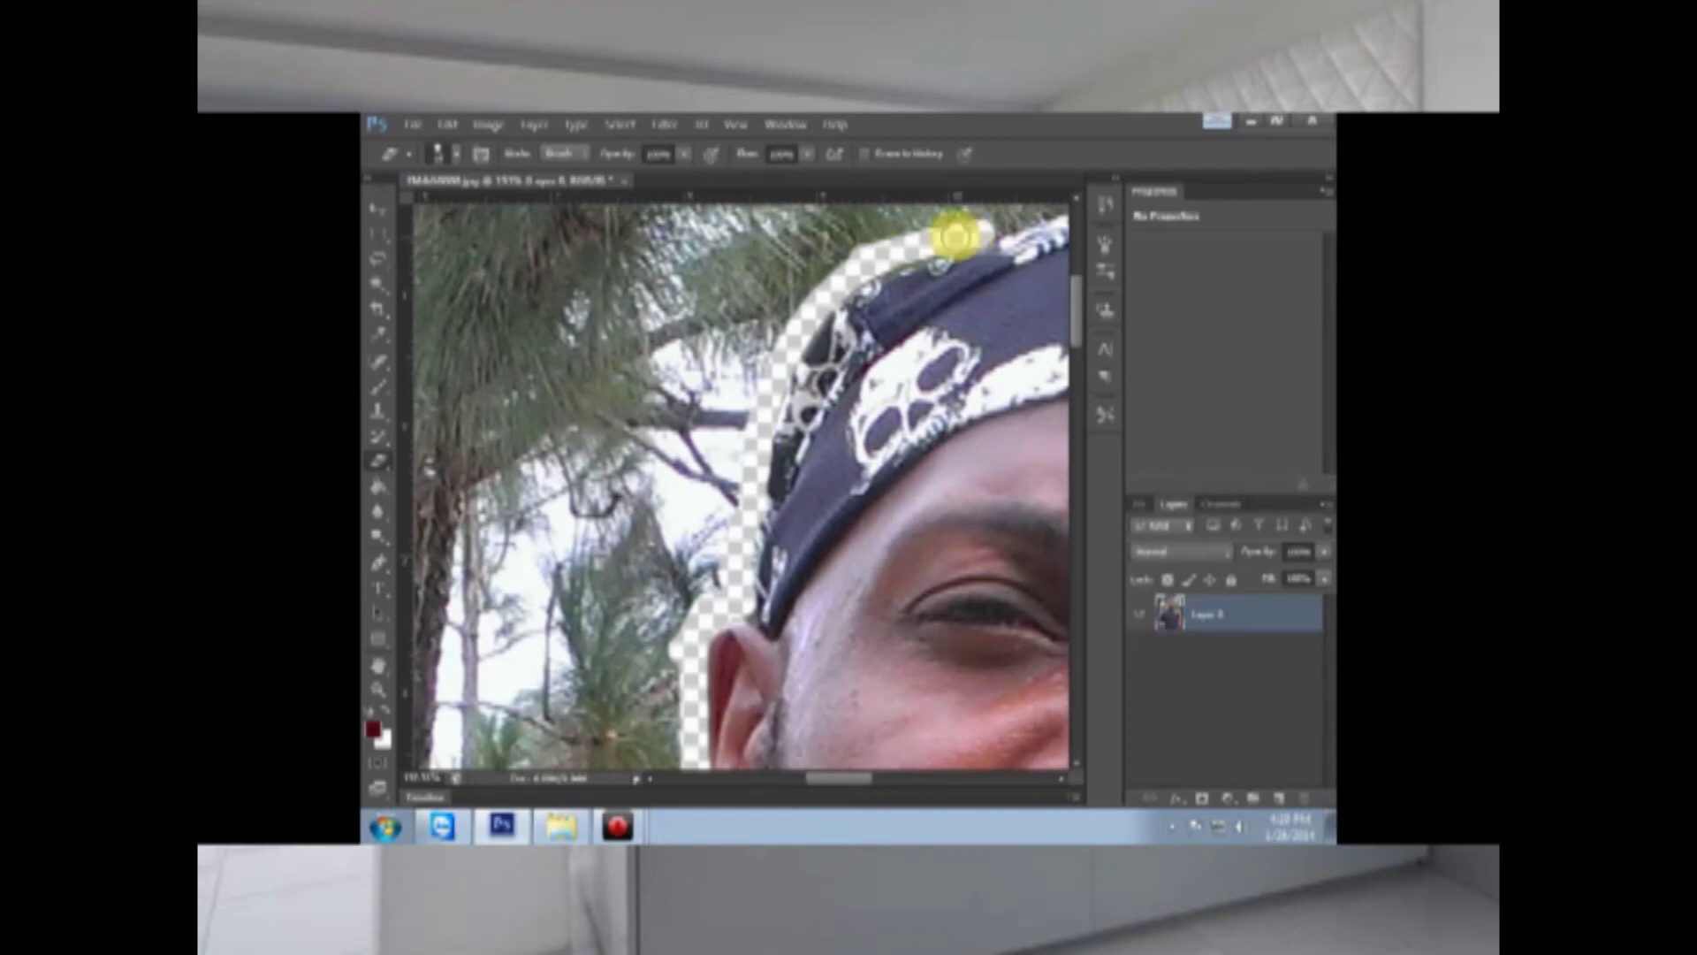
pyautogui.moveTo(924, 248)
pyautogui.mouseDown()
pyautogui.moveTo(871, 247)
pyautogui.moveTo(796, 295)
pyautogui.mouseUp()
# Step: Erase the background over the top of the bandana, past its highest point
pyautogui.moveTo(853, 781); pyautogui.dragTo(880, 779)
pyautogui.scroll(3, 865, 559)
pyautogui.scroll(3, 862, 555)
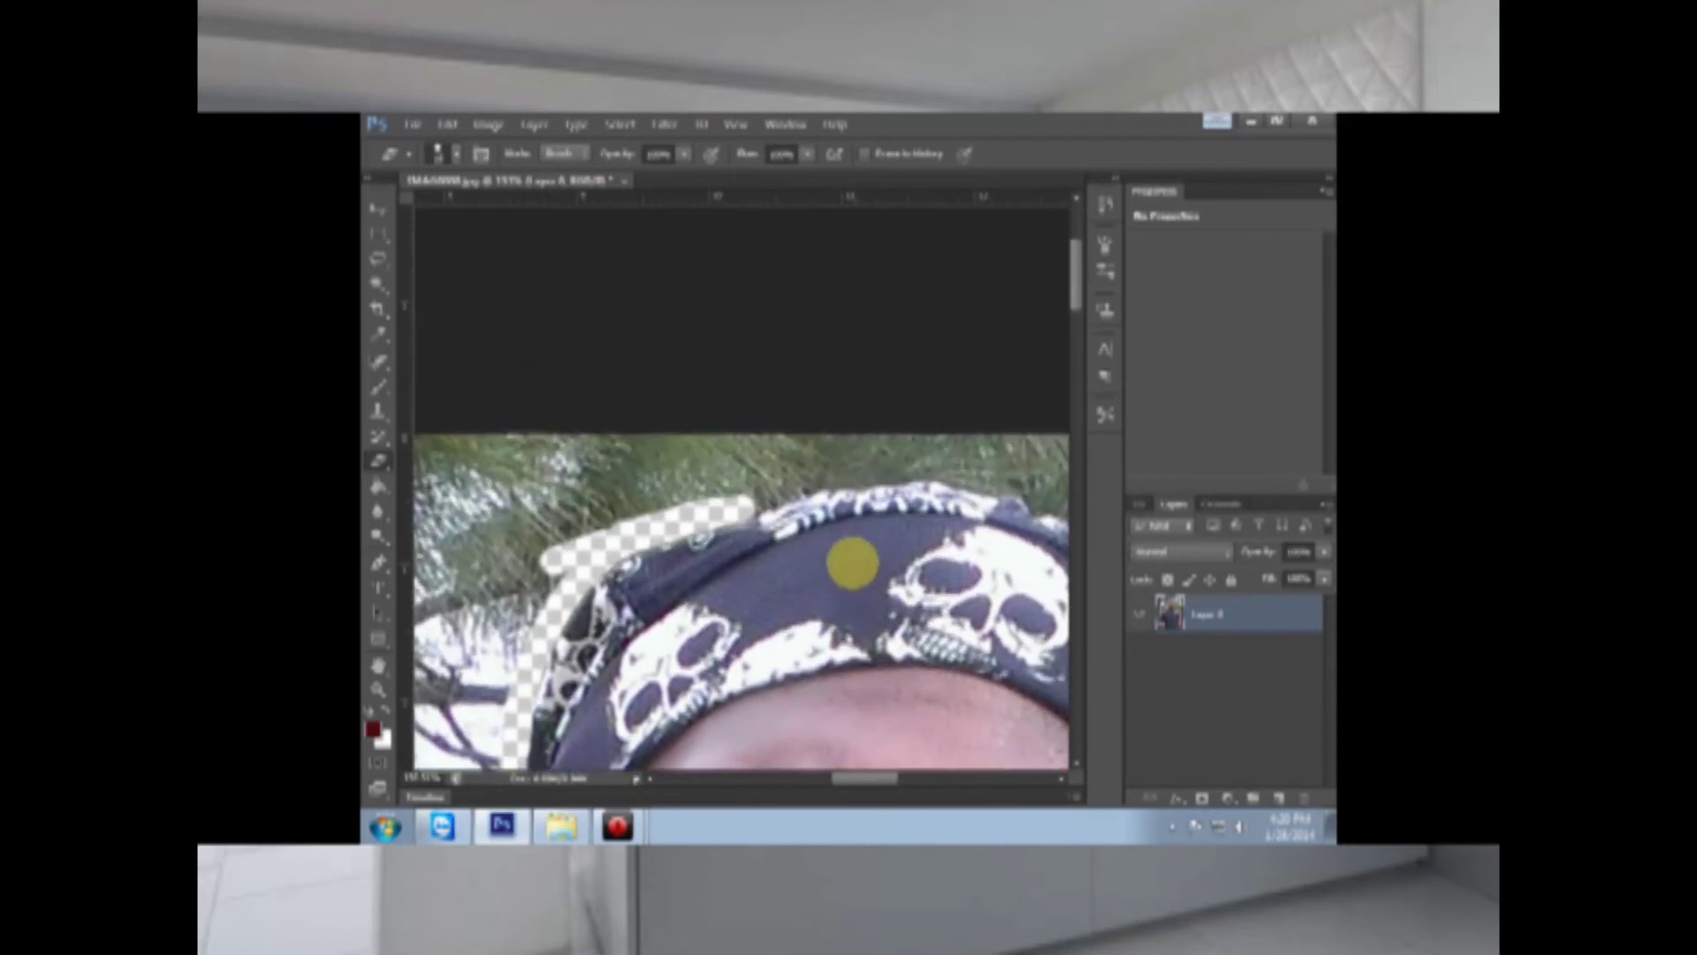
pyautogui.moveTo(993, 478)
pyautogui.mouseDown()
pyautogui.moveTo(830, 480)
pyautogui.moveTo(701, 503)
pyautogui.mouseUp()
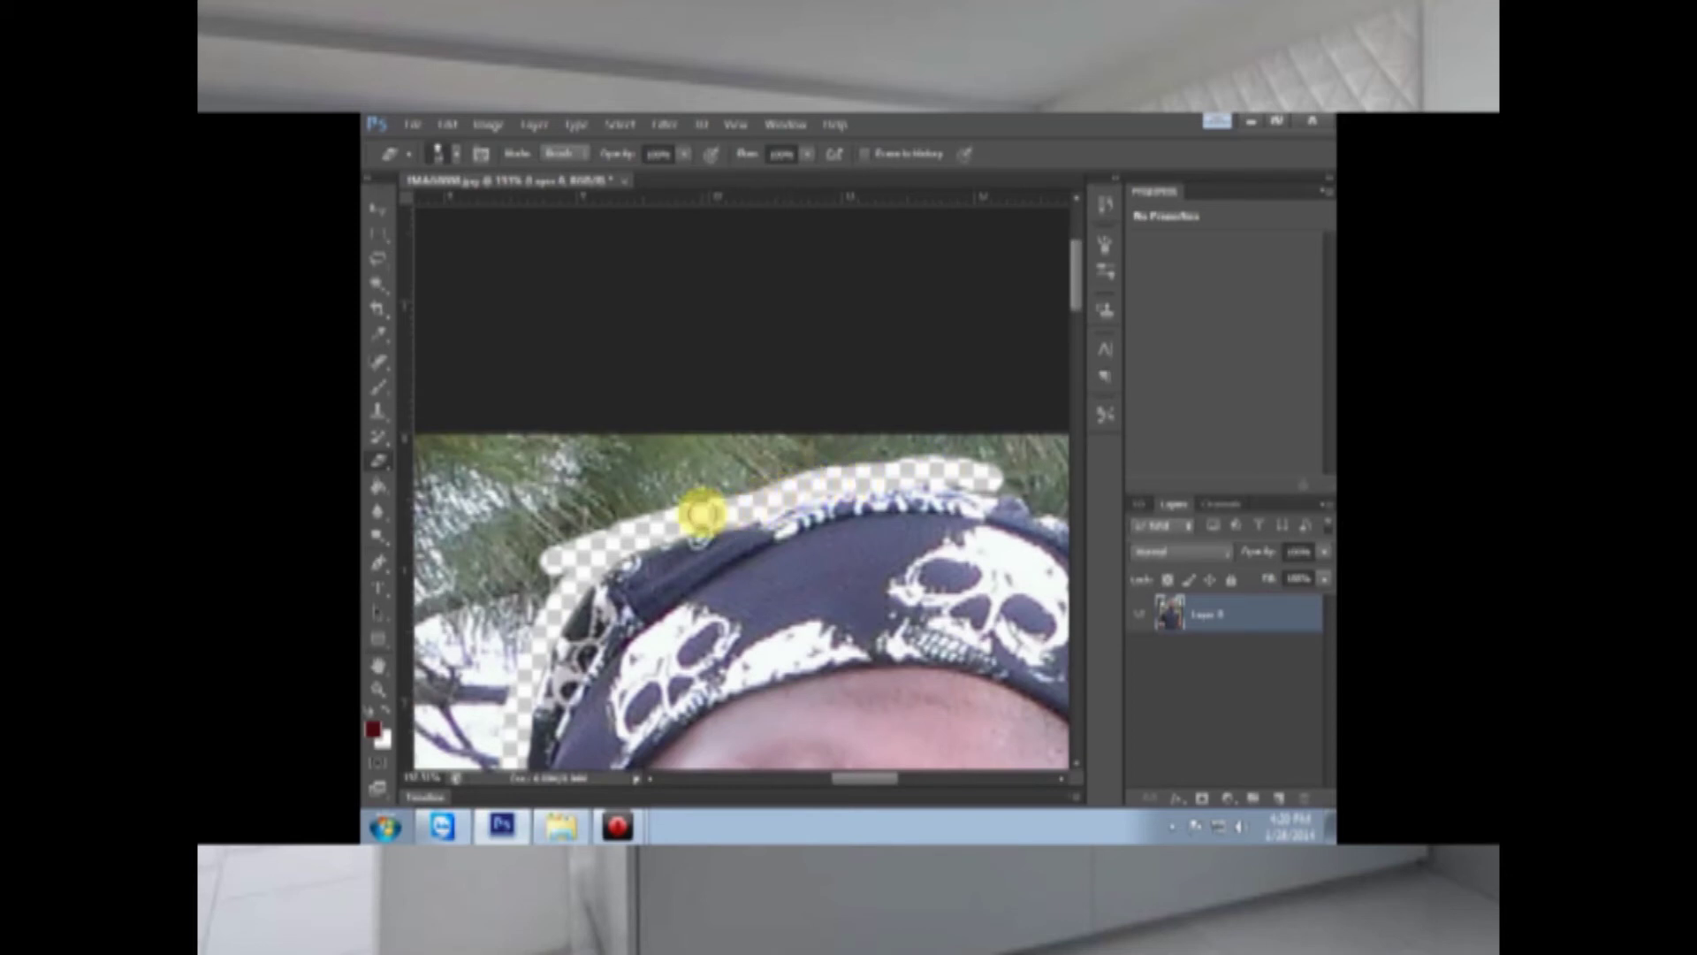
pyautogui.moveTo(852, 780); pyautogui.dragTo(897, 776)
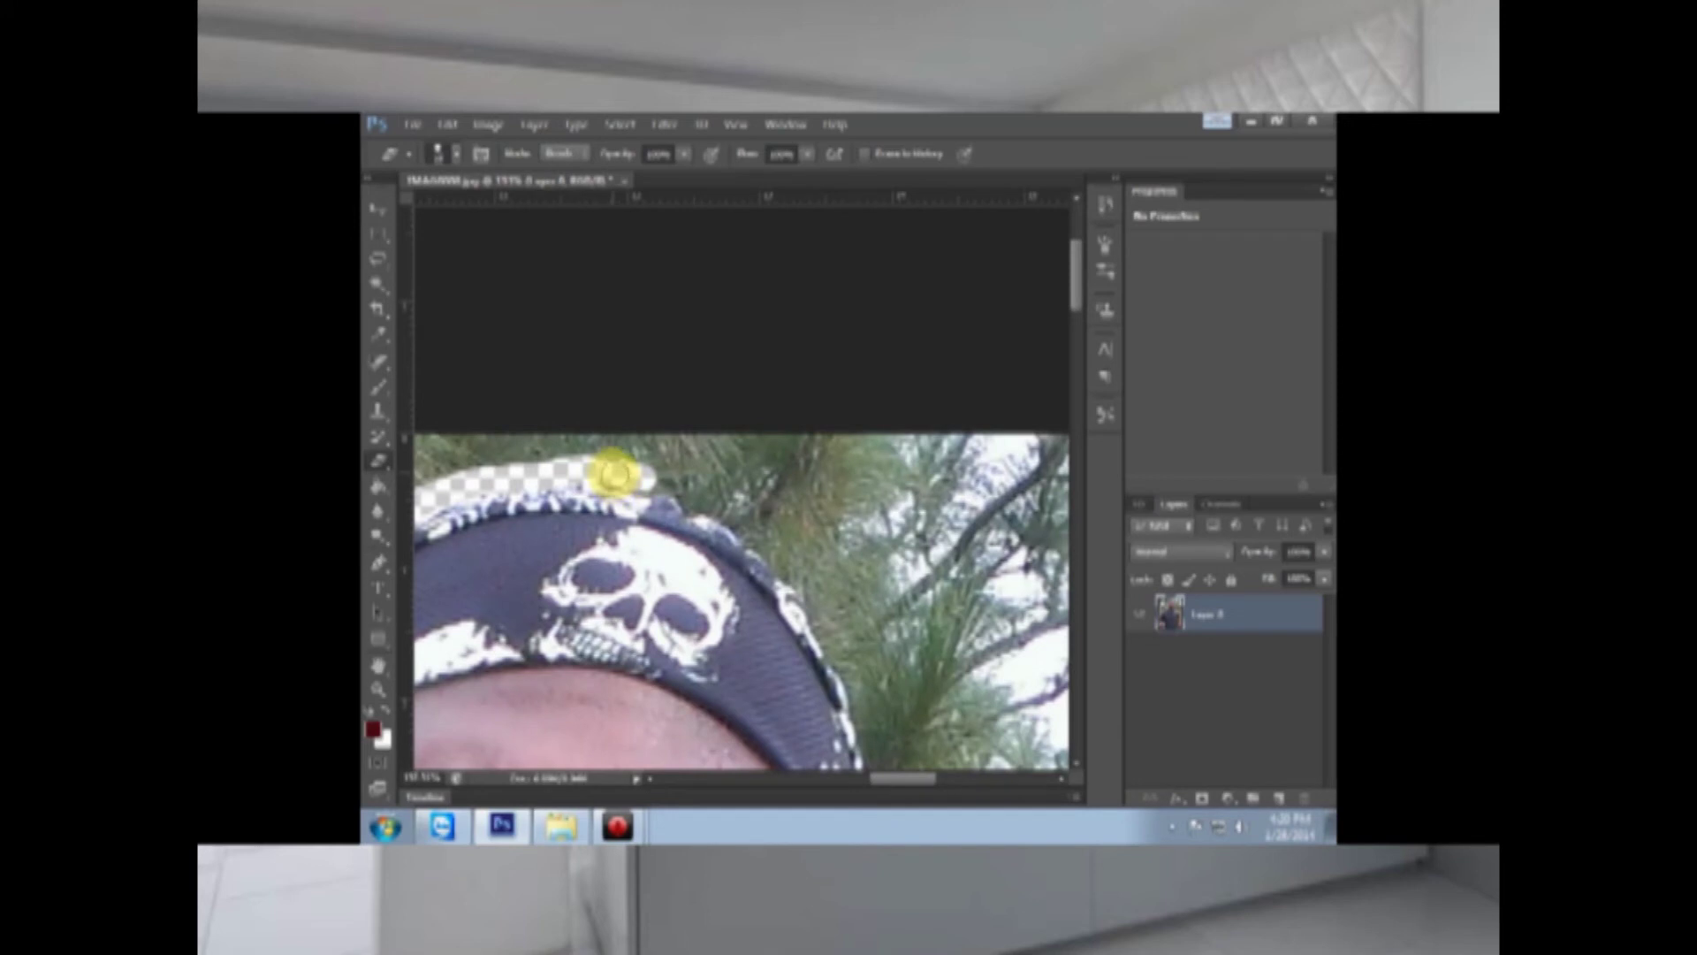
pyautogui.moveTo(634, 481); pyautogui.dragTo(657, 483)
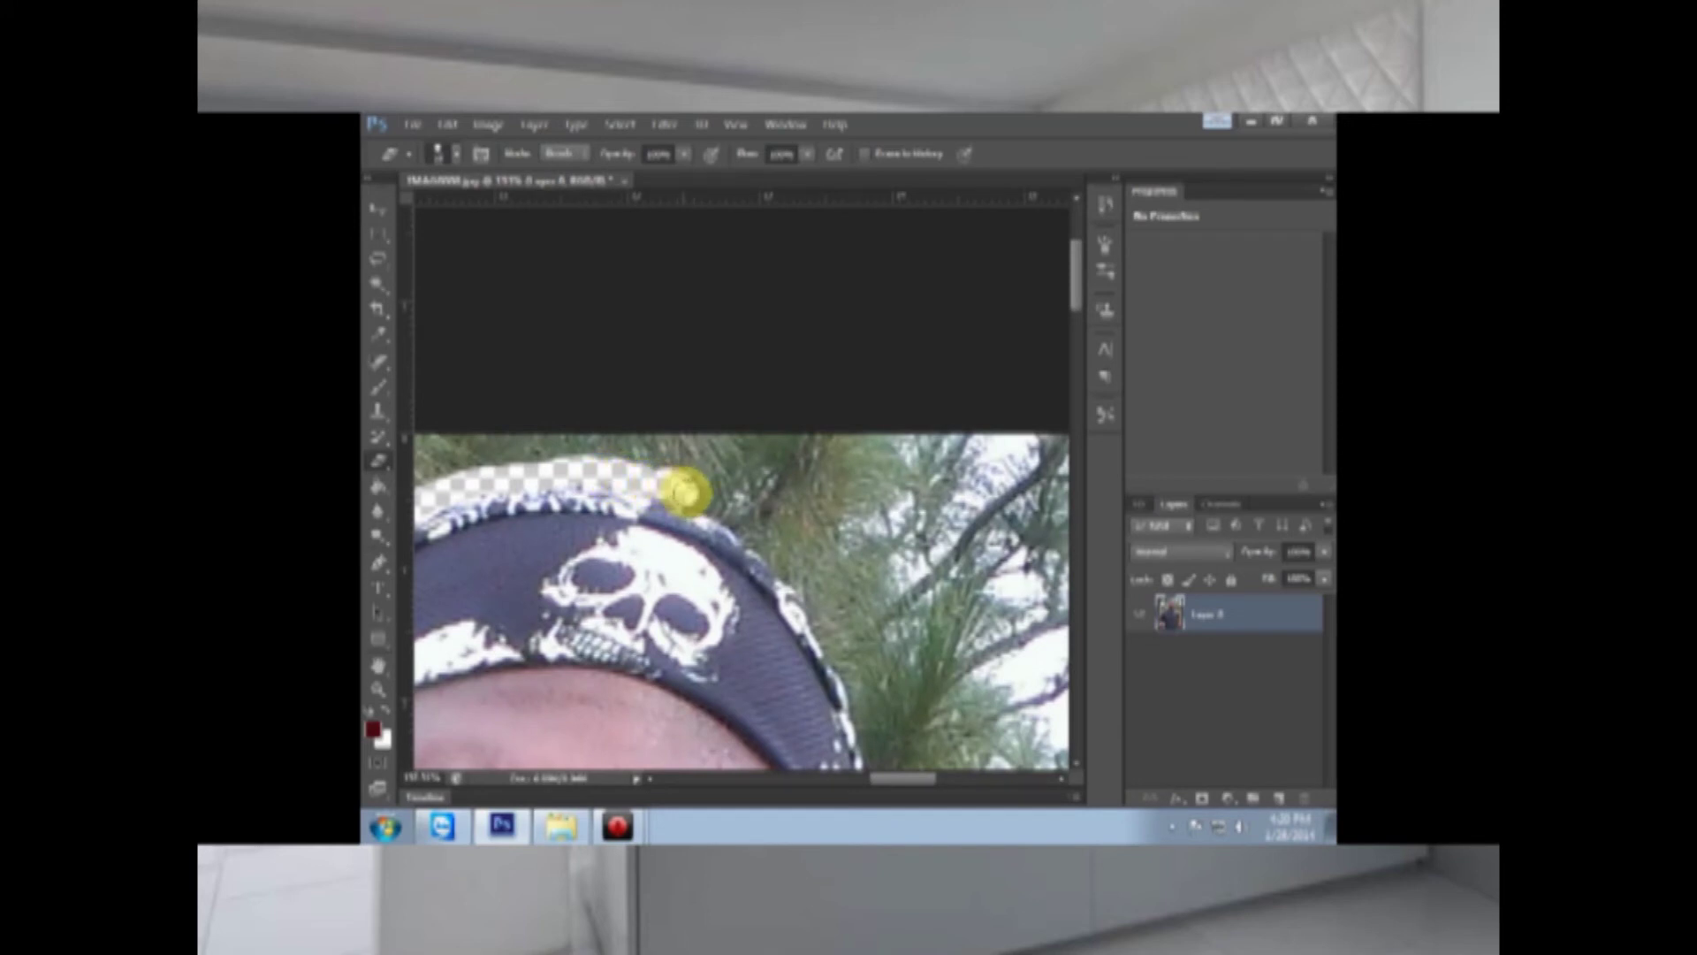
# Step: Erase the background down the other side of the bandana to the top of the second ear
pyautogui.moveTo(707, 501)
pyautogui.mouseDown()
pyautogui.moveTo(799, 577)
pyautogui.moveTo(842, 660)
pyautogui.moveTo(831, 622)
pyautogui.moveTo(856, 697)
pyautogui.mouseUp()
pyautogui.scroll(-8, 886, 686)
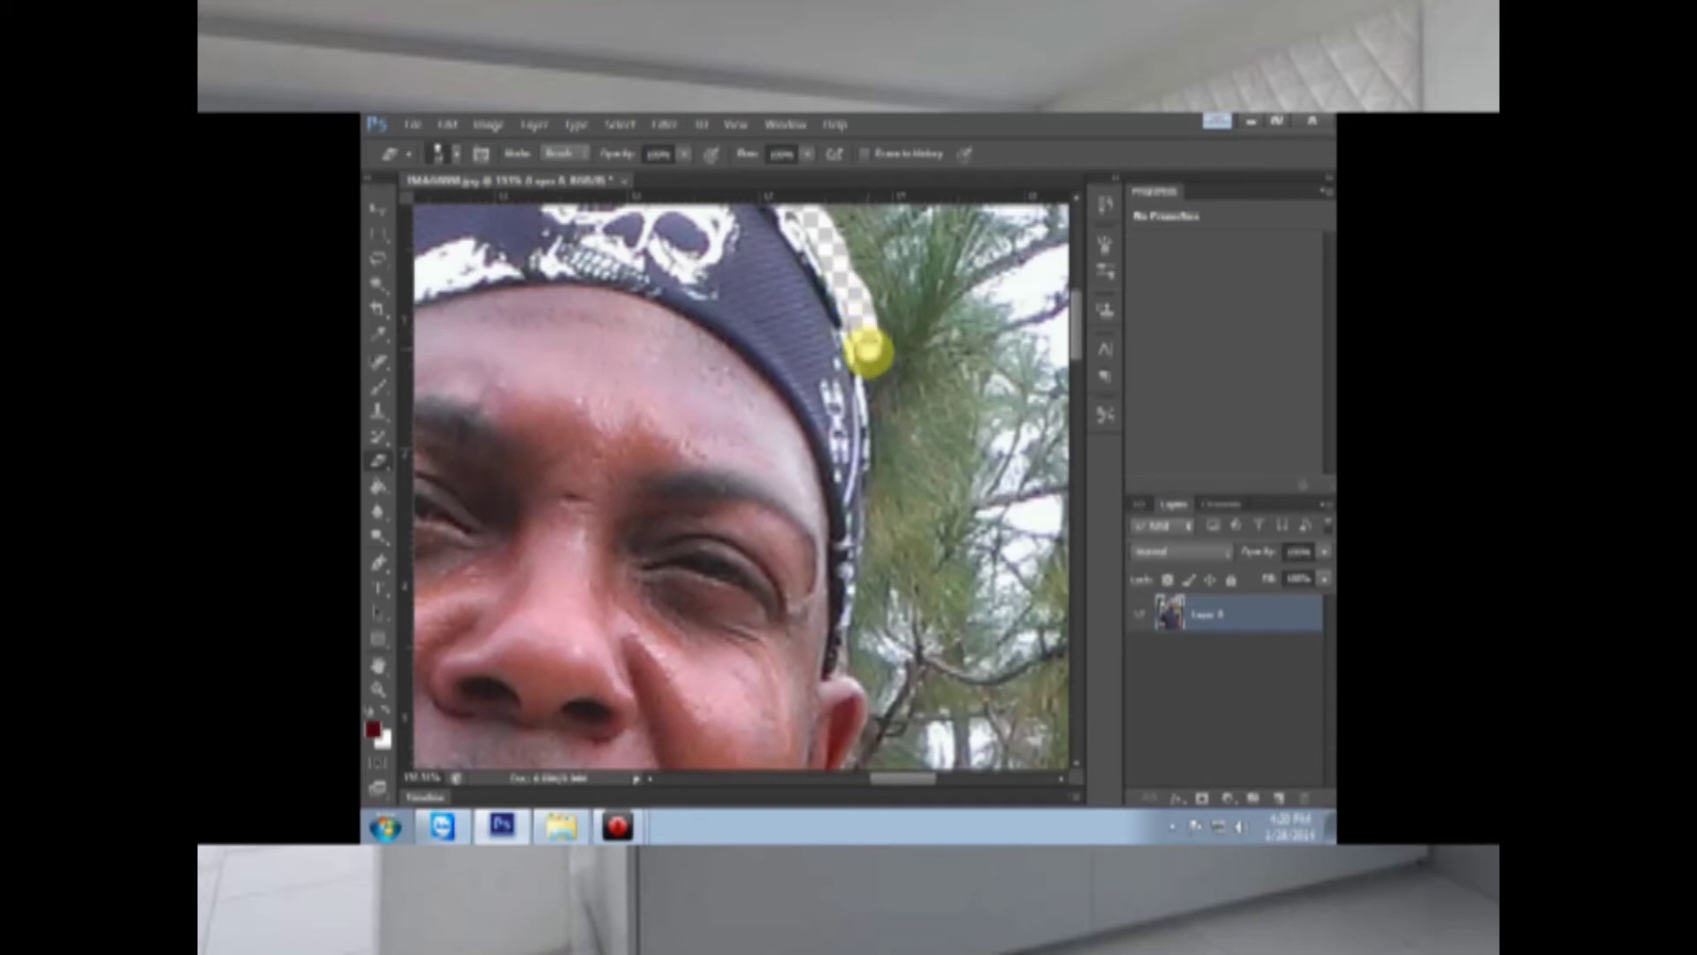
pyautogui.moveTo(867, 352)
pyautogui.mouseDown()
pyautogui.moveTo(883, 452)
pyautogui.moveTo(863, 663)
pyautogui.mouseUp()
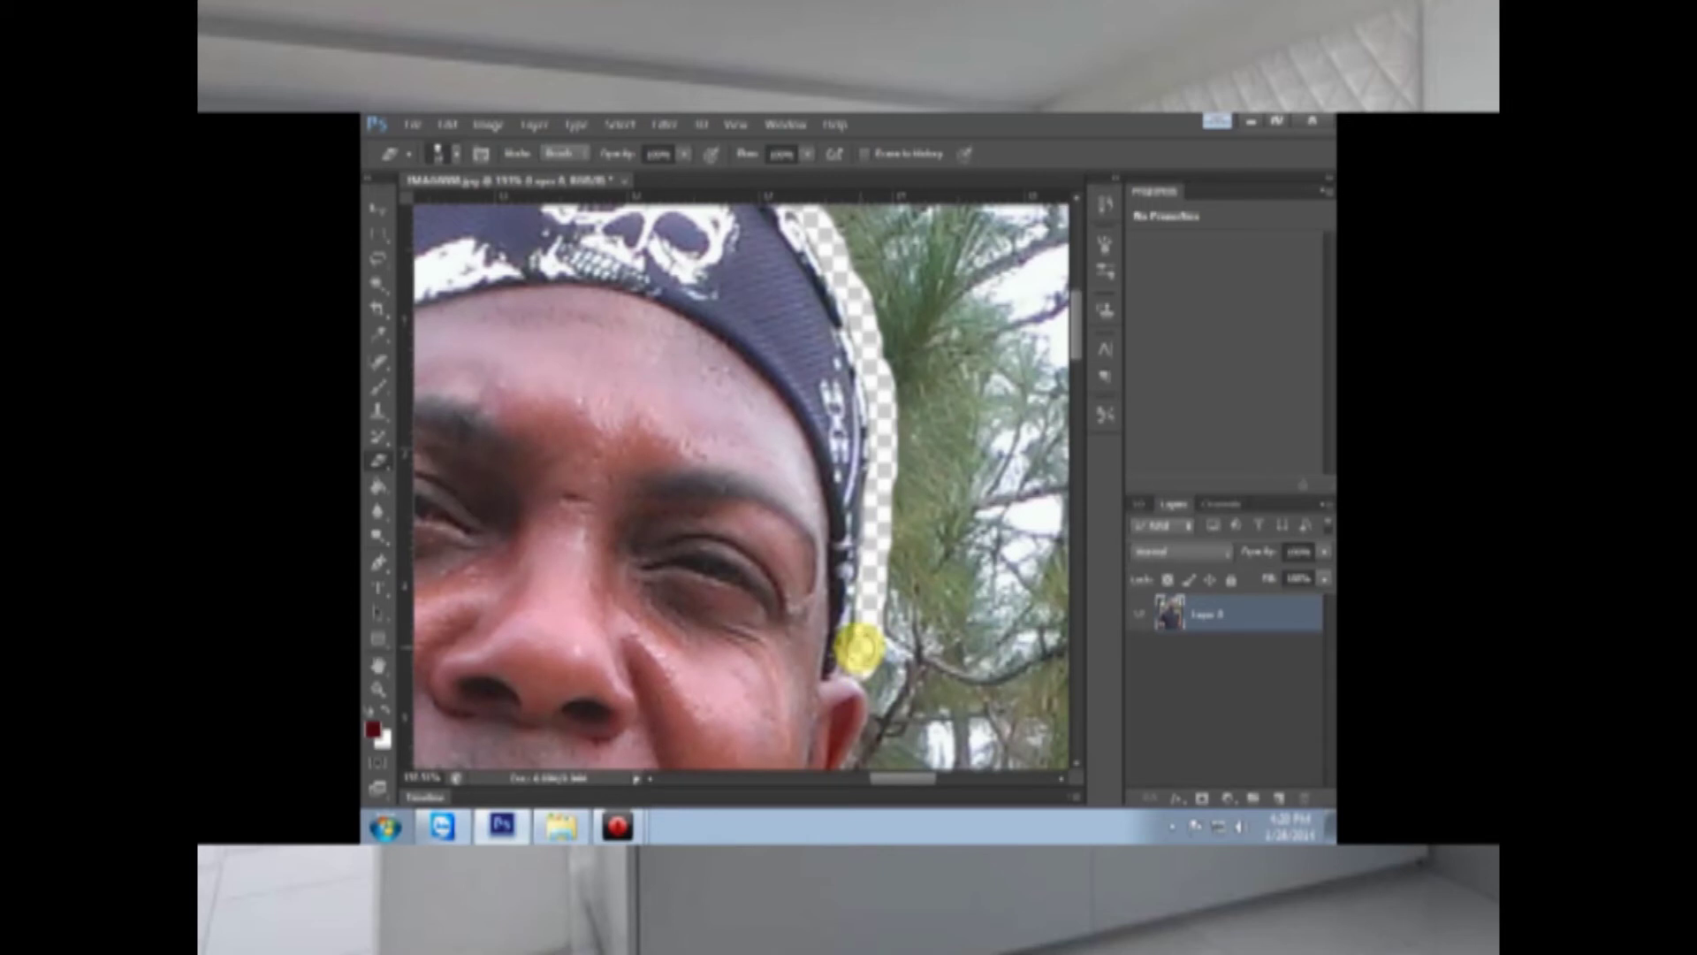
# Step: Erase the background around the second ear and down along the cheek to the jaw
pyautogui.scroll(-5, 879, 607)
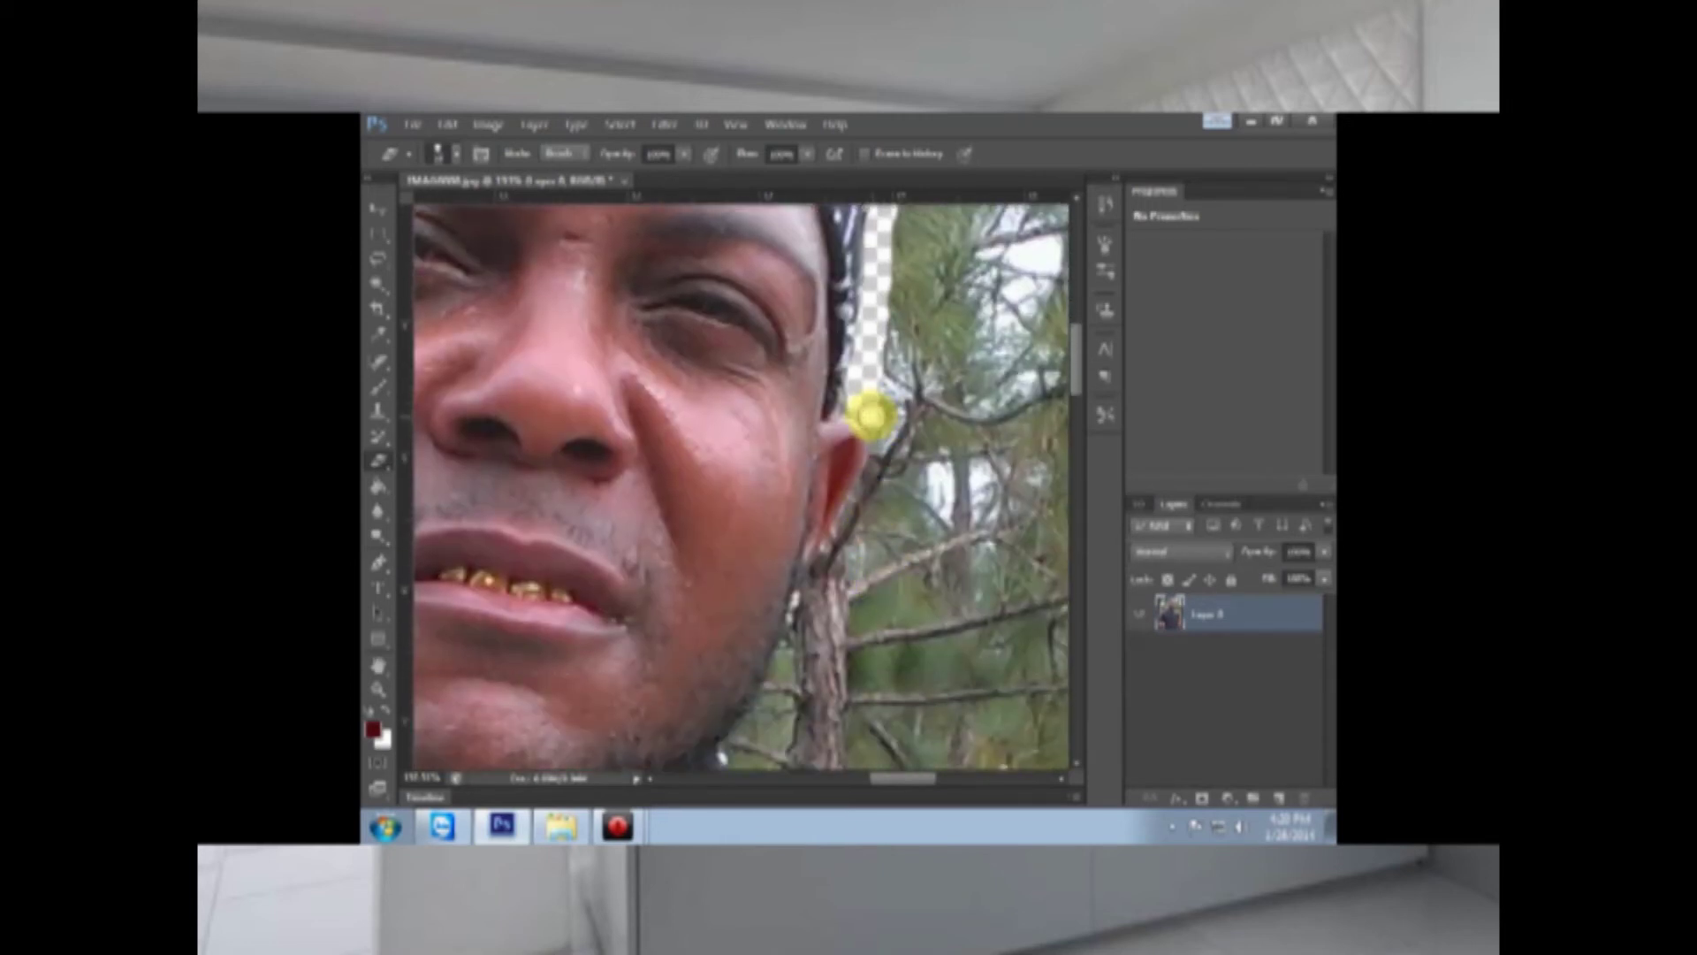
pyautogui.moveTo(858, 405)
pyautogui.mouseDown()
pyautogui.moveTo(881, 419)
pyautogui.moveTo(881, 456)
pyautogui.moveTo(846, 546)
pyautogui.moveTo(882, 406)
pyautogui.moveTo(858, 550)
pyautogui.moveTo(837, 548)
pyautogui.mouseUp()
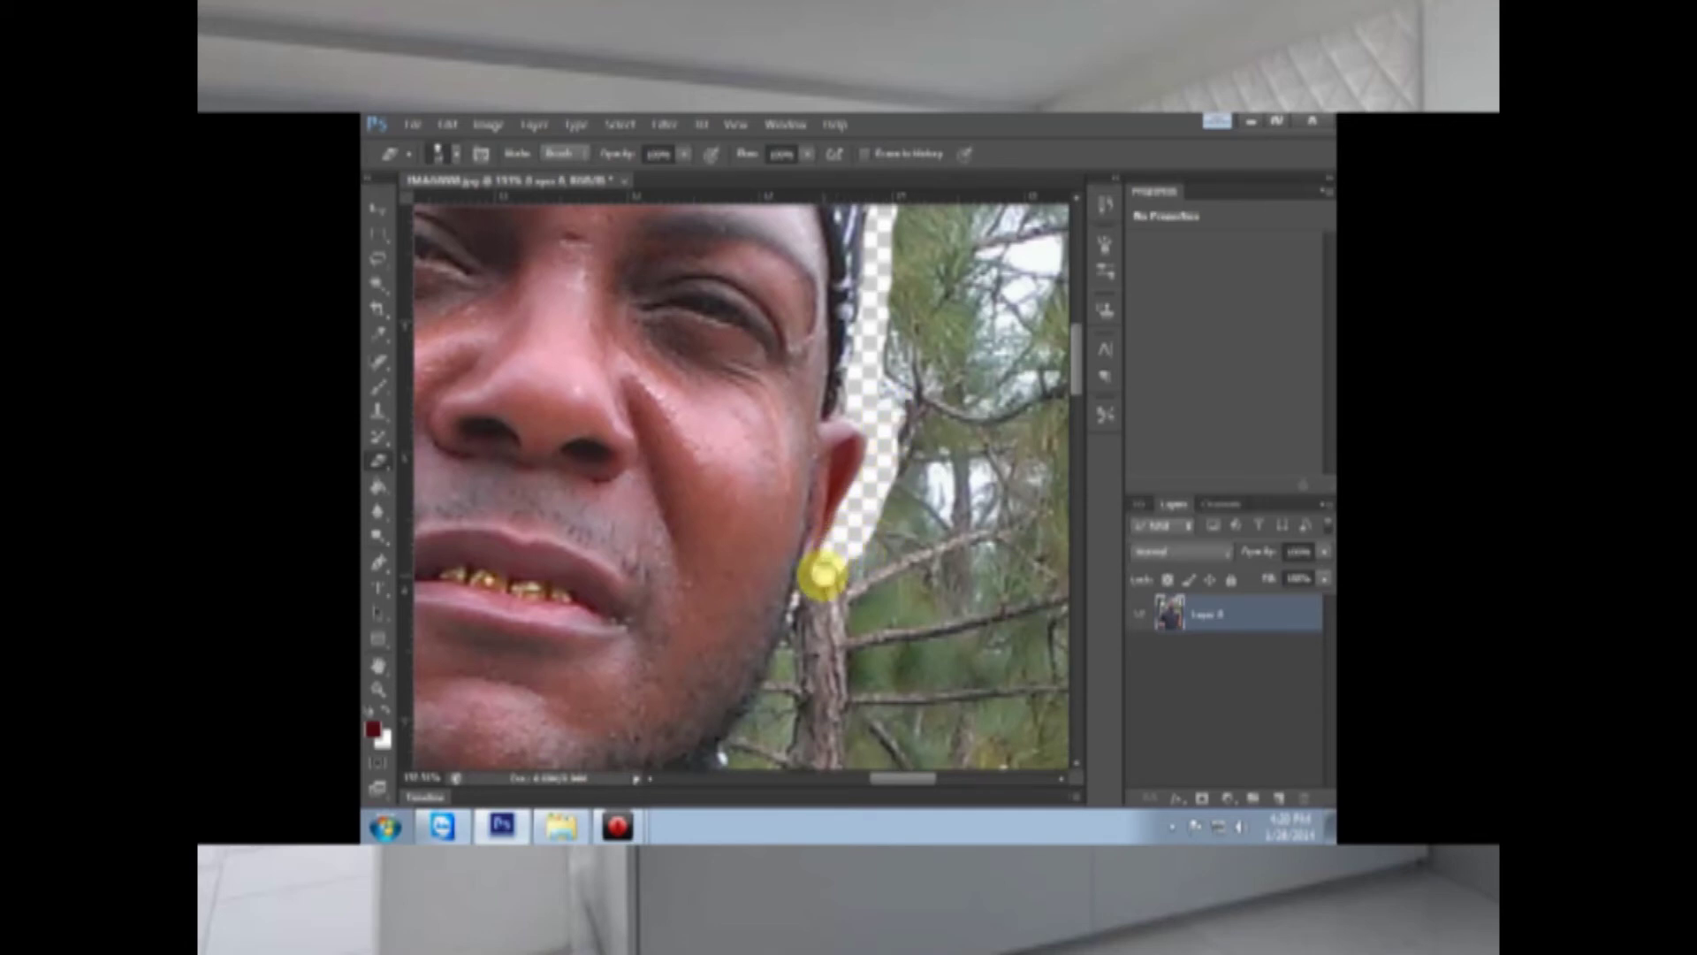
pyautogui.moveTo(809, 592); pyautogui.dragTo(756, 723)
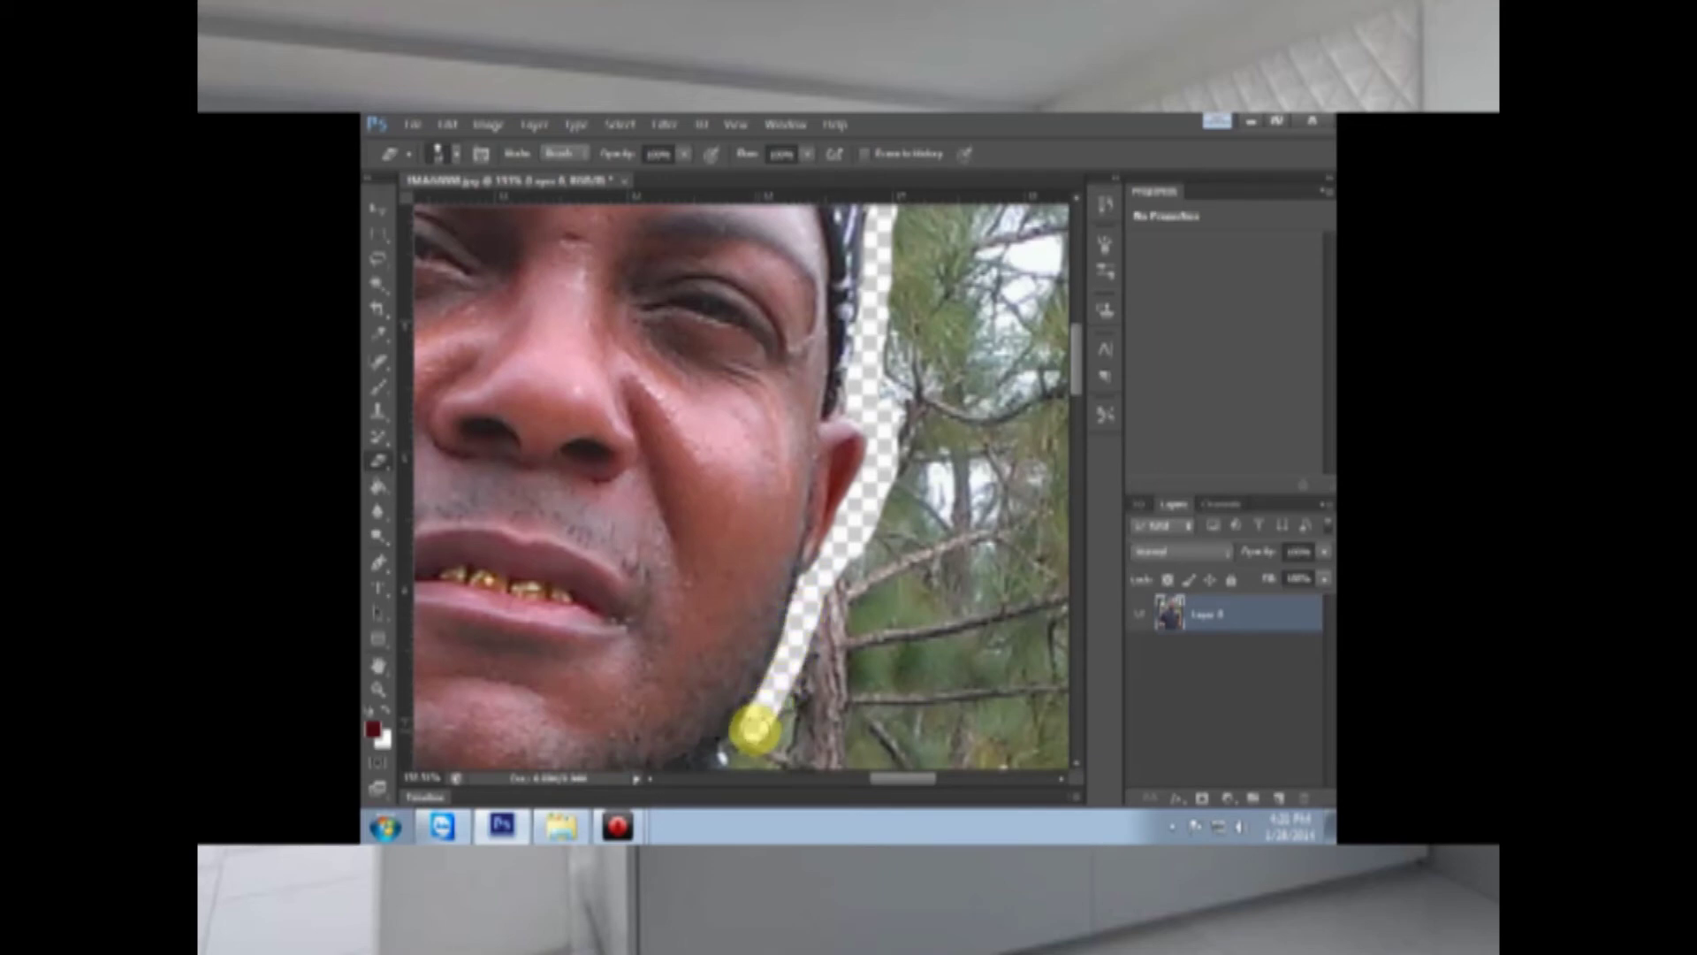
# Step: Erase the background around the hanging bandana end and the headphone band, down to the start of the shoulder
pyautogui.scroll(-3, 754, 725)
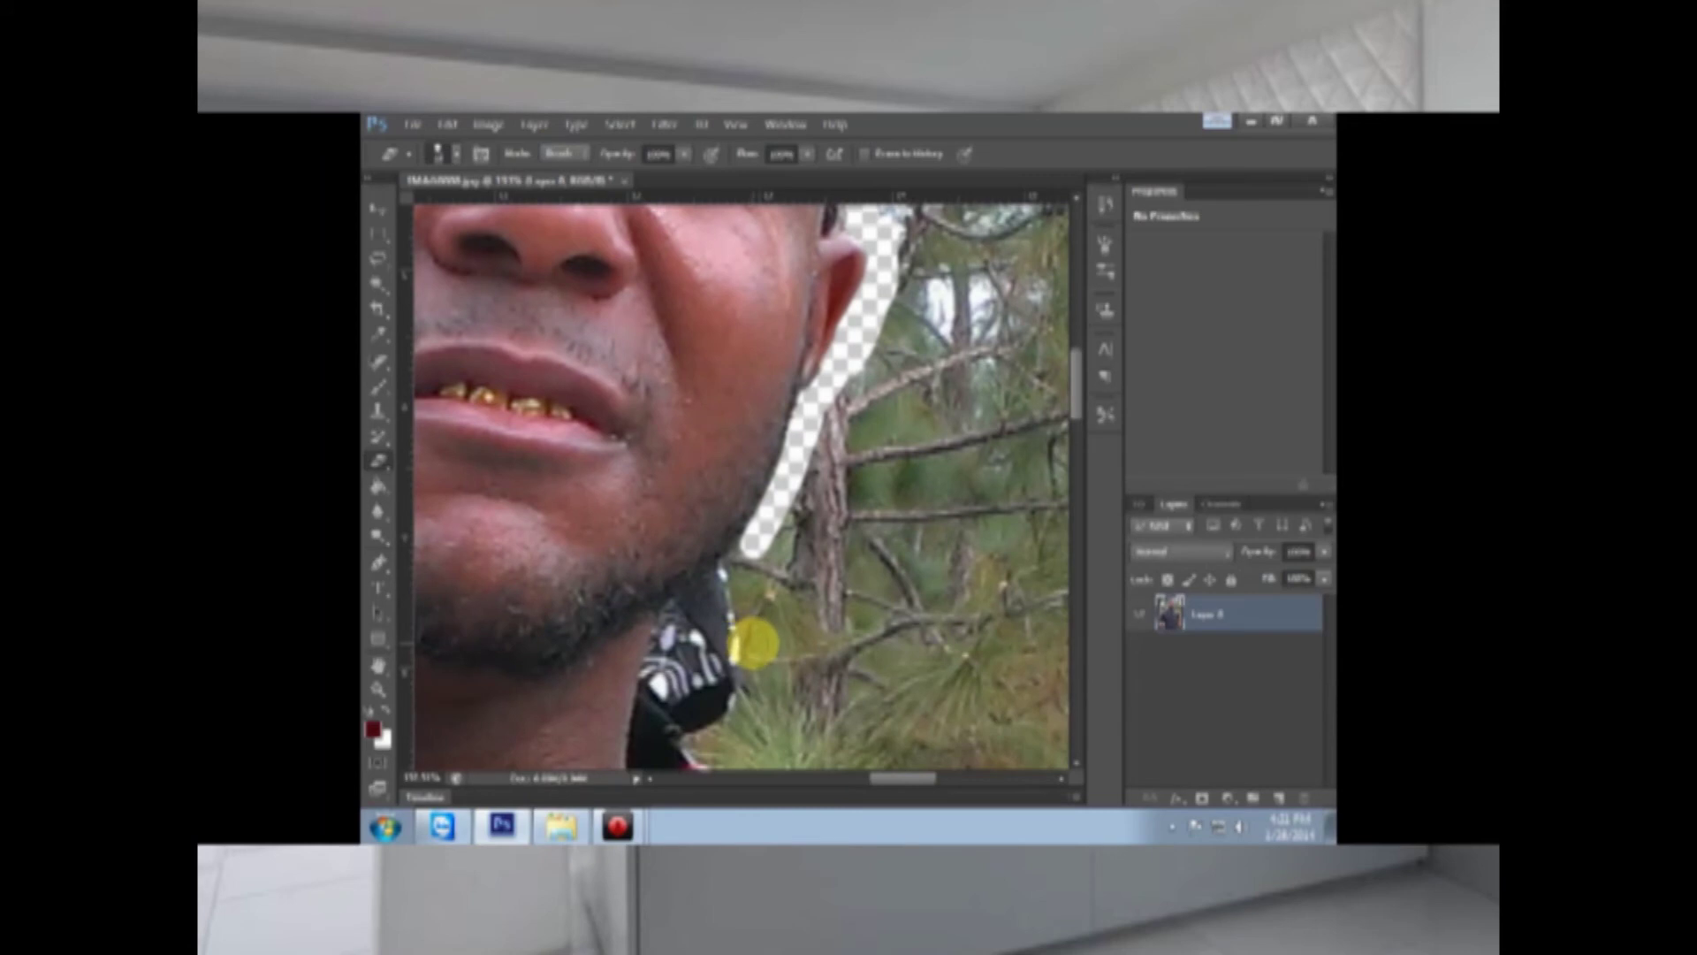
pyautogui.moveTo(751, 634); pyautogui.dragTo(739, 574)
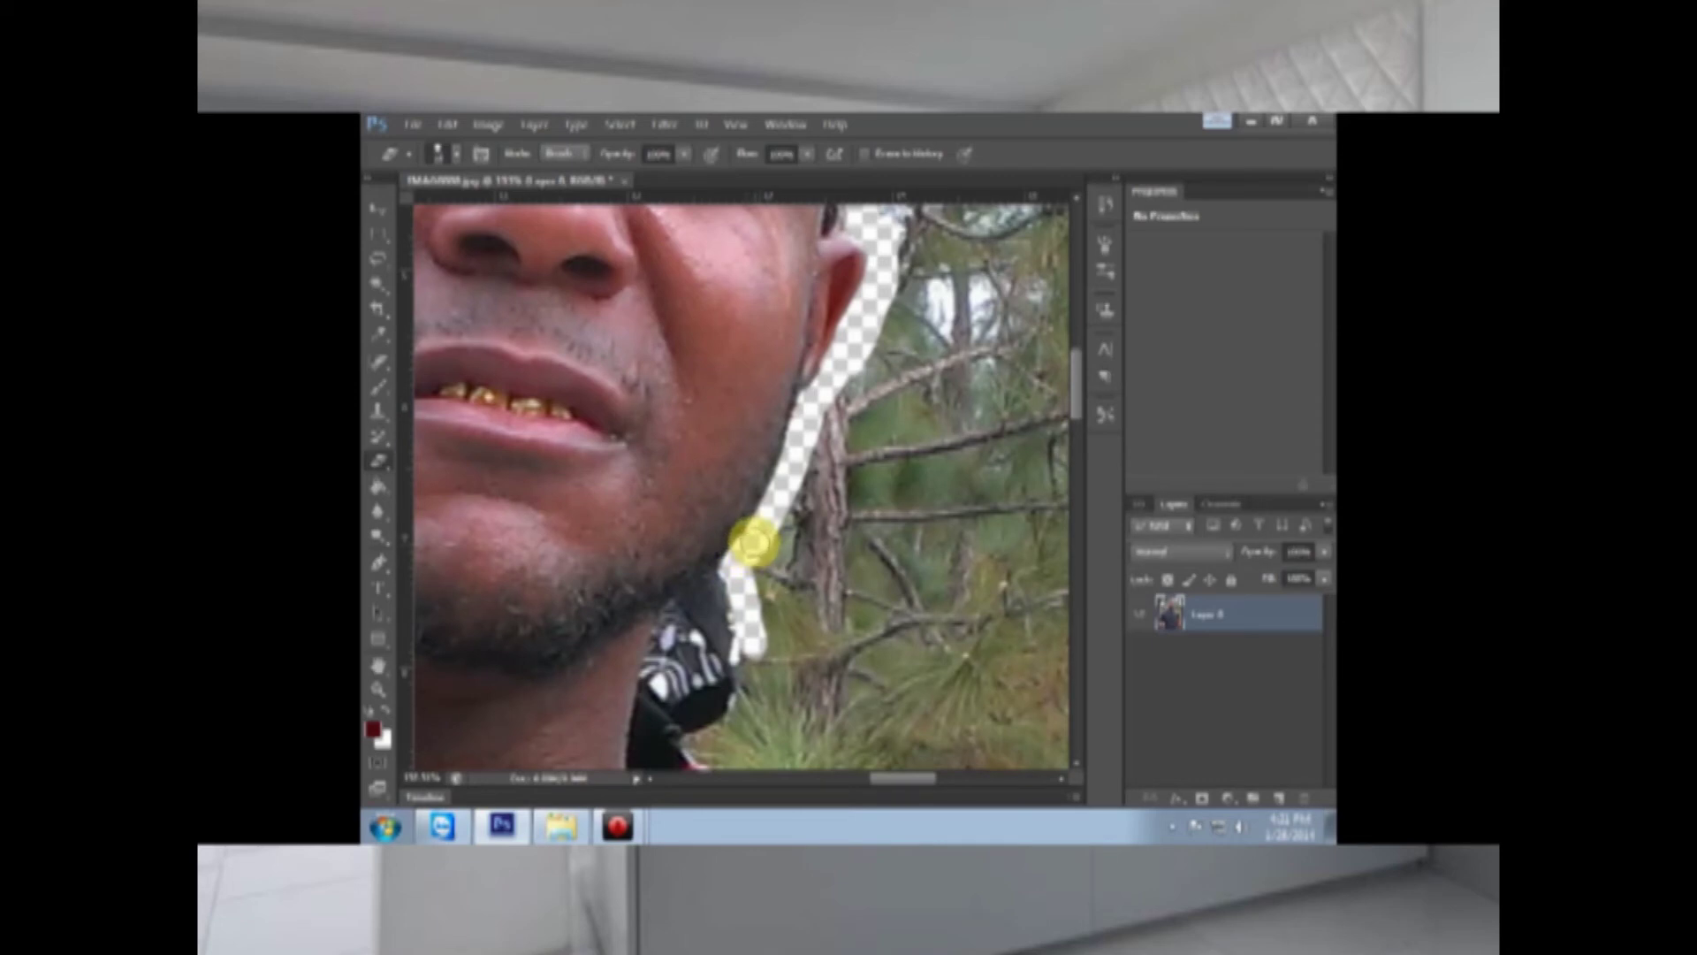
pyautogui.scroll(-4, 754, 542)
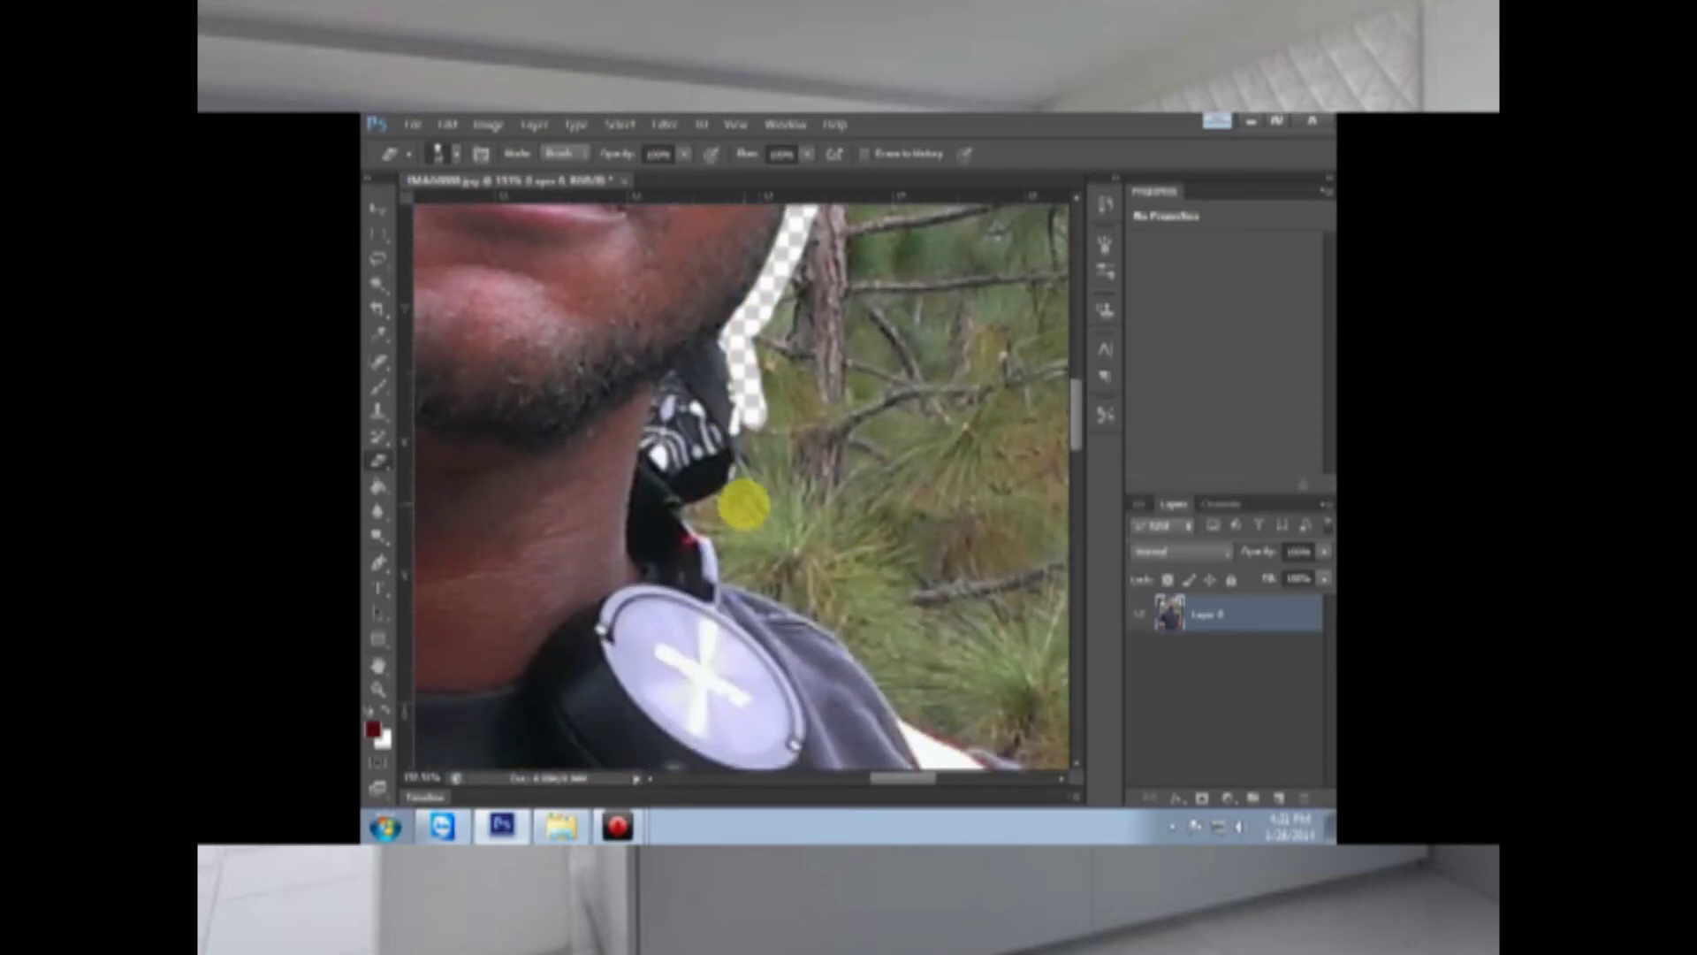
pyautogui.moveTo(756, 426)
pyautogui.mouseDown()
pyautogui.moveTo(739, 490)
pyautogui.moveTo(699, 515)
pyautogui.moveTo(733, 569)
pyautogui.moveTo(772, 585)
pyautogui.moveTo(727, 554)
pyautogui.mouseUp()
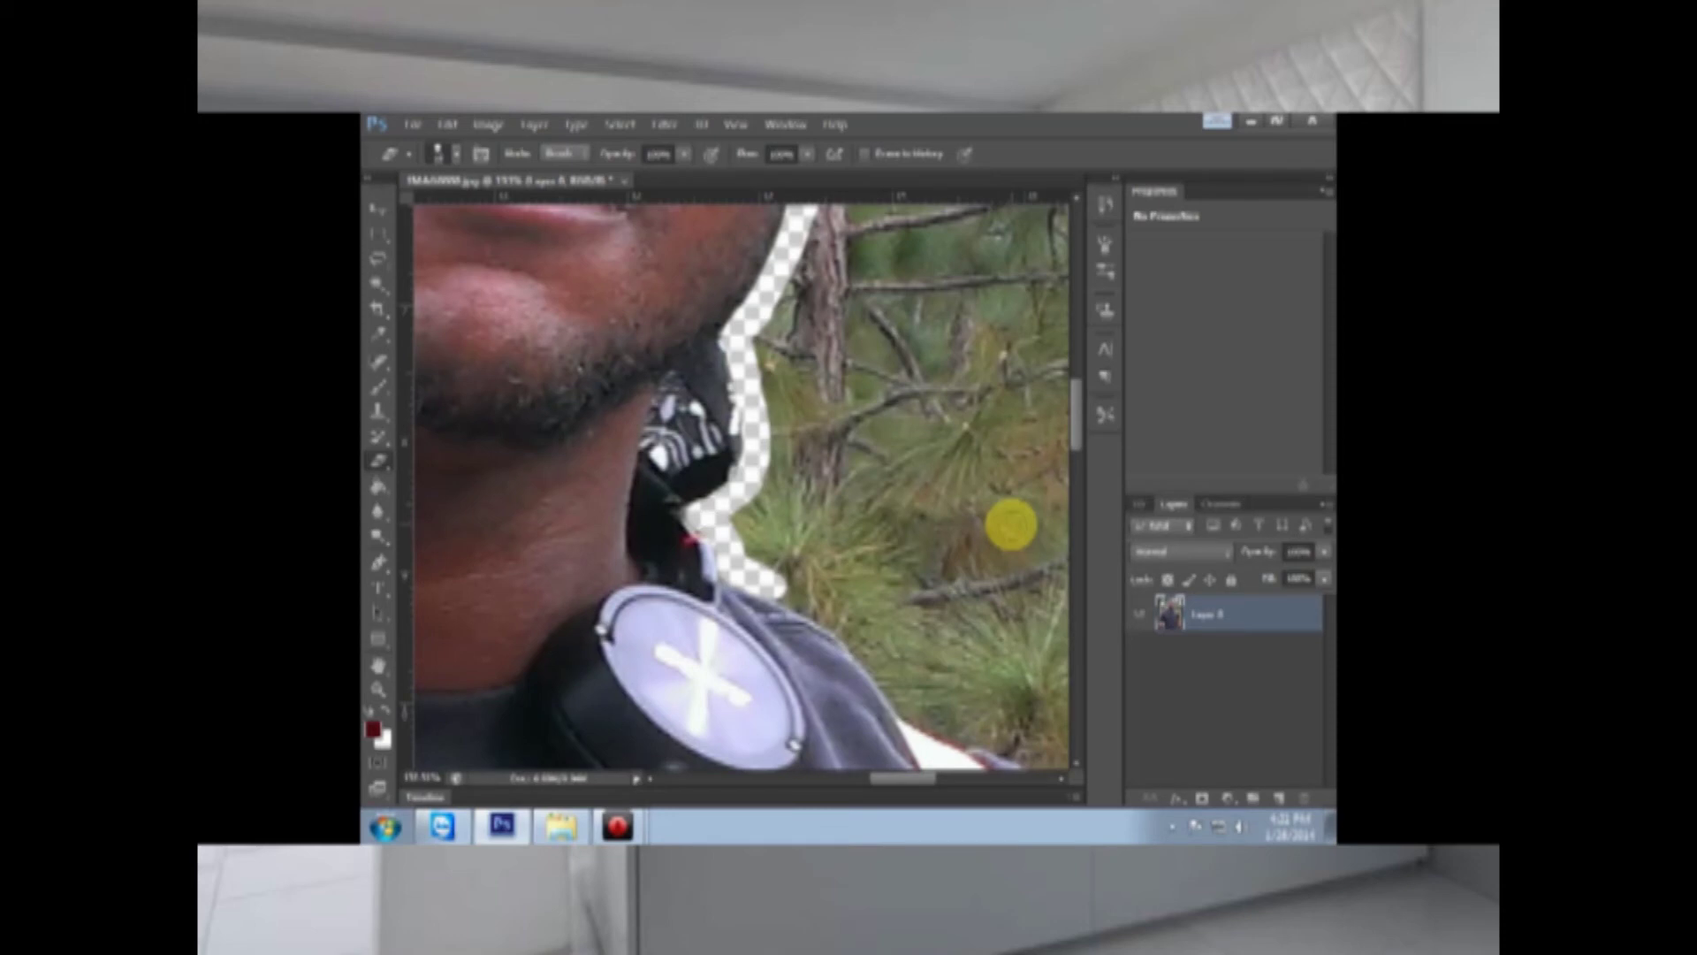
# Step: Erase the background along the second shoulder, across the top of the strap and onto the upper sleeve
pyautogui.scroll(-3, 972, 592)
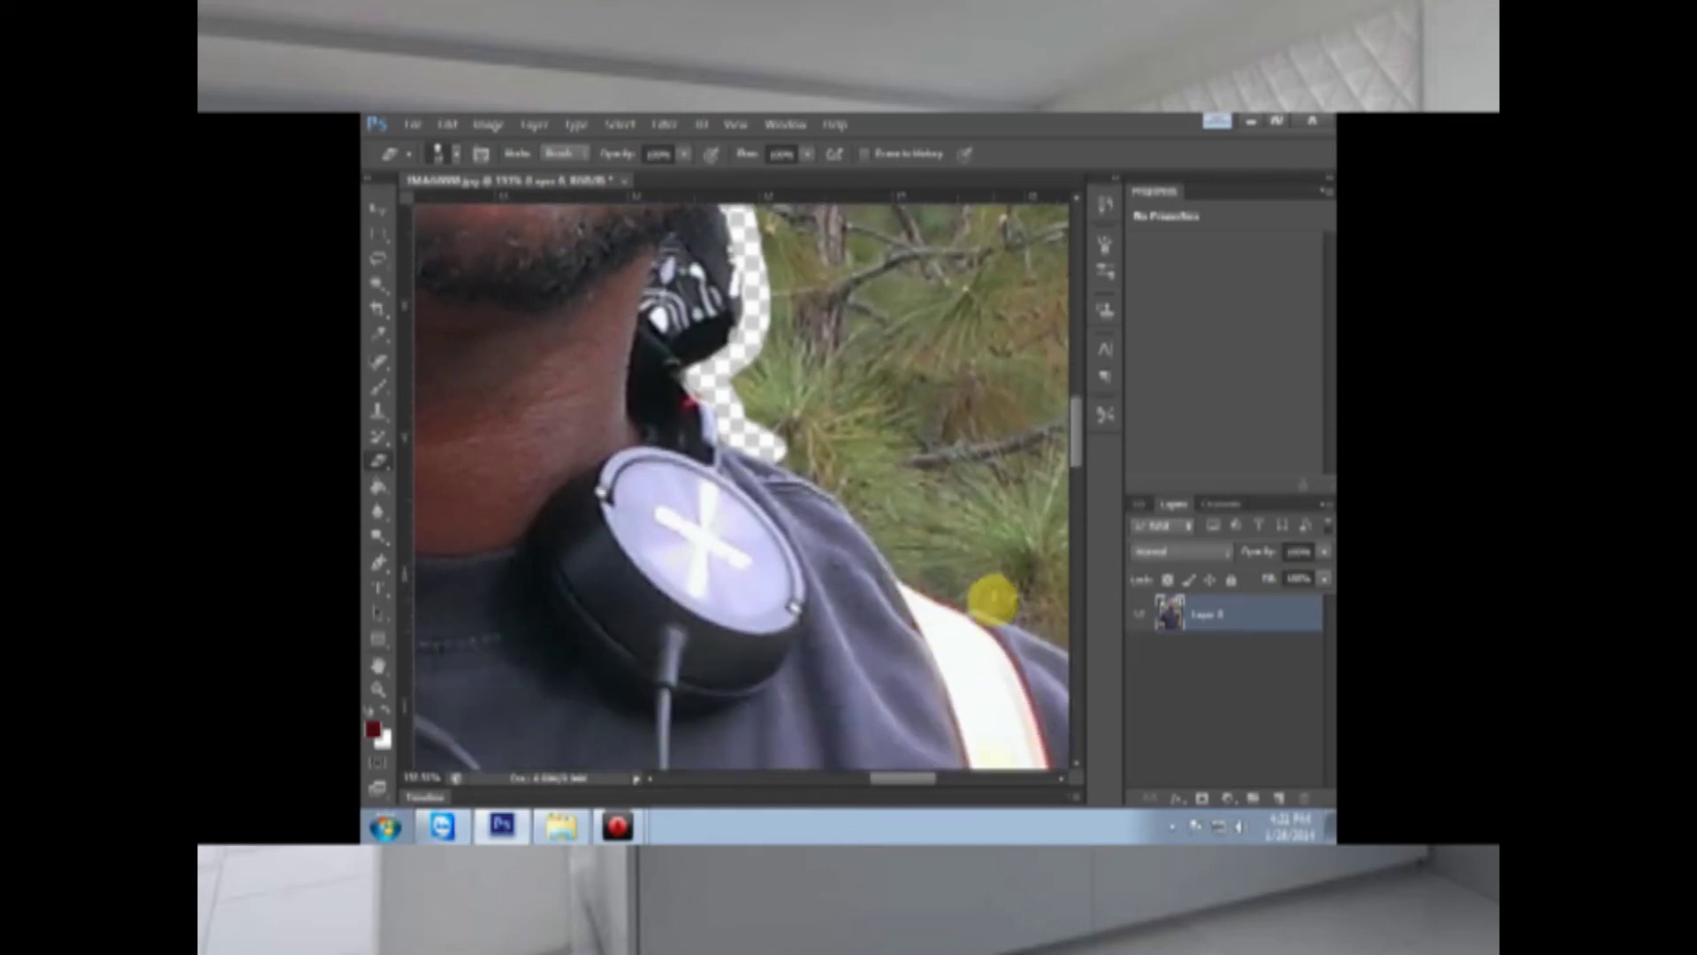
pyautogui.moveTo(992, 601)
pyautogui.mouseDown()
pyautogui.moveTo(905, 565)
pyautogui.moveTo(825, 472)
pyautogui.moveTo(735, 438)
pyautogui.mouseUp()
pyautogui.moveTo(898, 777); pyautogui.dragTo(942, 780)
pyautogui.scroll(-5, 780, 527)
pyautogui.moveTo(906, 618)
pyautogui.mouseDown()
pyautogui.moveTo(718, 417)
pyautogui.moveTo(579, 346)
pyautogui.mouseUp()
pyautogui.moveTo(820, 523)
pyautogui.mouseDown()
pyautogui.moveTo(743, 429)
pyautogui.moveTo(887, 590)
pyautogui.moveTo(938, 738)
pyautogui.moveTo(1008, 743)
pyautogui.moveTo(984, 524)
pyautogui.moveTo(889, 268)
pyautogui.mouseUp()
# Step: Erase the background along the outer edge of the second sleeve down to its hem
pyautogui.scroll(-5, 962, 696)
pyautogui.scroll(-1, 962, 696)
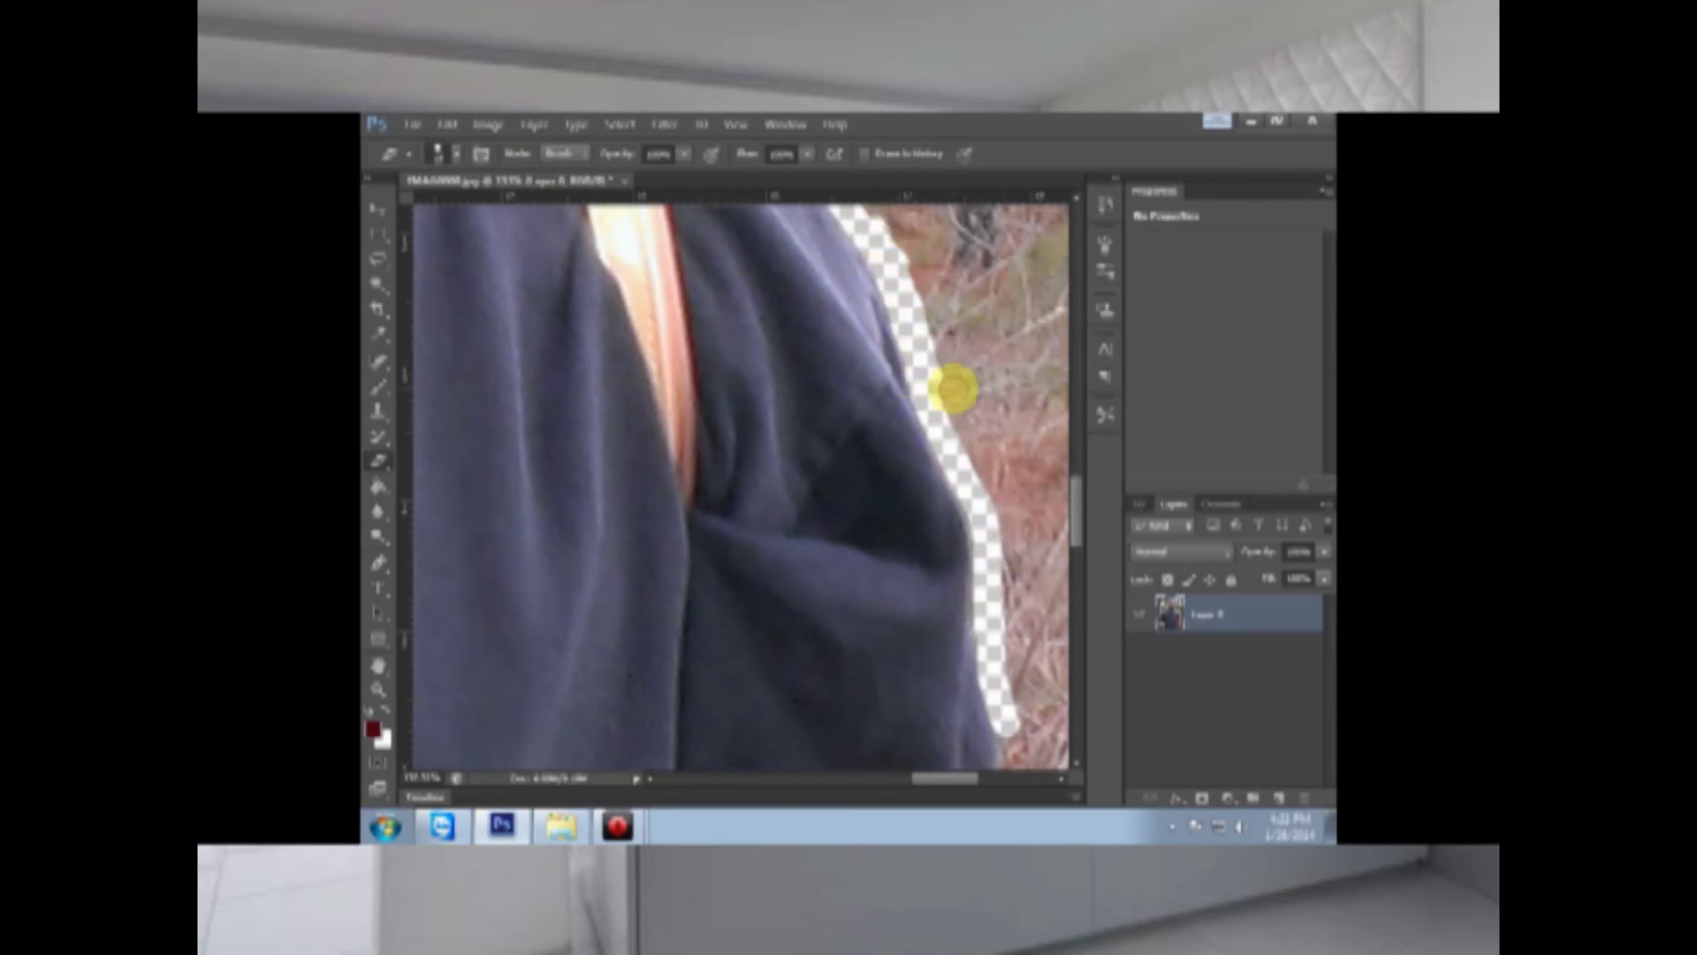
pyautogui.scroll(-4, 1023, 581)
pyautogui.moveTo(1010, 481)
pyautogui.mouseDown()
pyautogui.moveTo(1000, 580)
pyautogui.moveTo(1033, 603)
pyautogui.mouseUp()
pyautogui.moveTo(962, 777); pyautogui.dragTo(983, 777)
pyautogui.scroll(-4, 943, 671)
pyautogui.moveTo(845, 422)
pyautogui.mouseDown()
pyautogui.moveTo(865, 536)
pyautogui.moveTo(781, 641)
pyautogui.moveTo(803, 747)
pyautogui.mouseUp()
# Step: Erase the background along the outer edge of the bare arm down to the photo's bottom edge
pyautogui.scroll(-4, 803, 747)
pyautogui.moveTo(803, 531); pyautogui.dragTo(857, 650)
pyautogui.scroll(-4, 912, 683)
pyautogui.moveTo(796, 273)
pyautogui.mouseDown()
pyautogui.moveTo(807, 349)
pyautogui.moveTo(857, 443)
pyautogui.moveTo(910, 686)
pyautogui.mouseUp()
pyautogui.scroll(-6, 940, 697)
pyautogui.moveTo(914, 334); pyautogui.dragTo(955, 586)
pyautogui.scroll(4, 1038, 682)
pyautogui.scroll(-2, 972, 672)
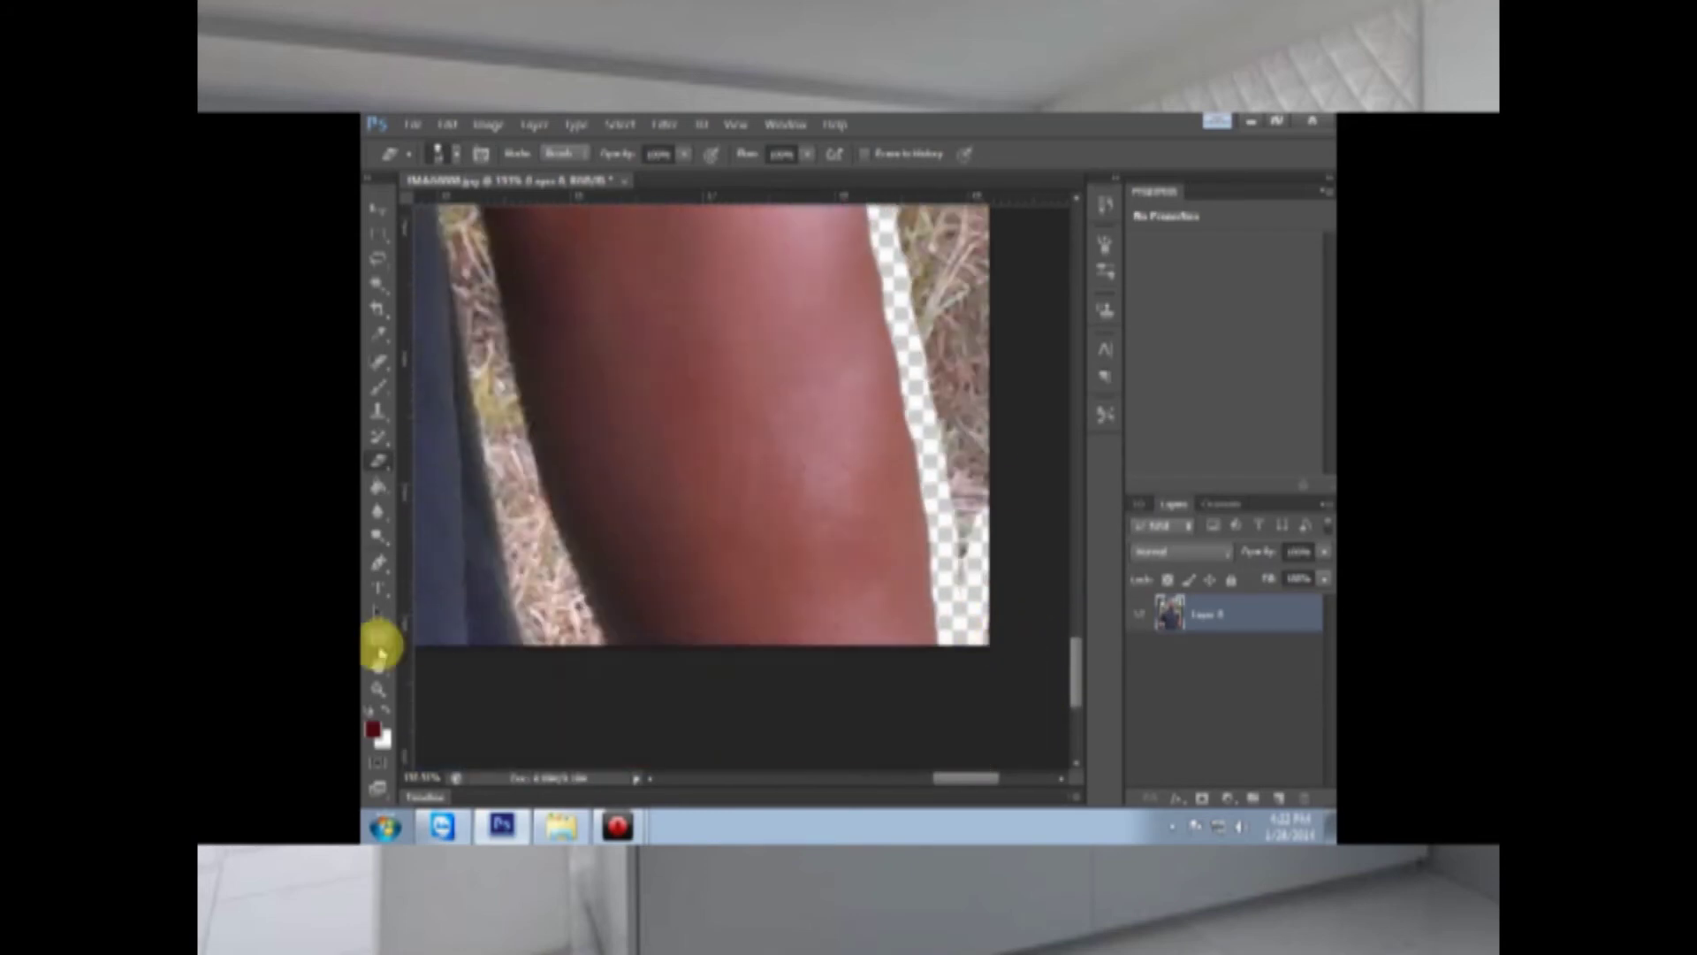
# Step: Erase the background at the narrow top of the gap between the shirt and the second arm with a small Eraser brush
pyautogui.click(378, 689)
pyautogui.hotkey('ctrl', '0')
pyautogui.click(893, 746)
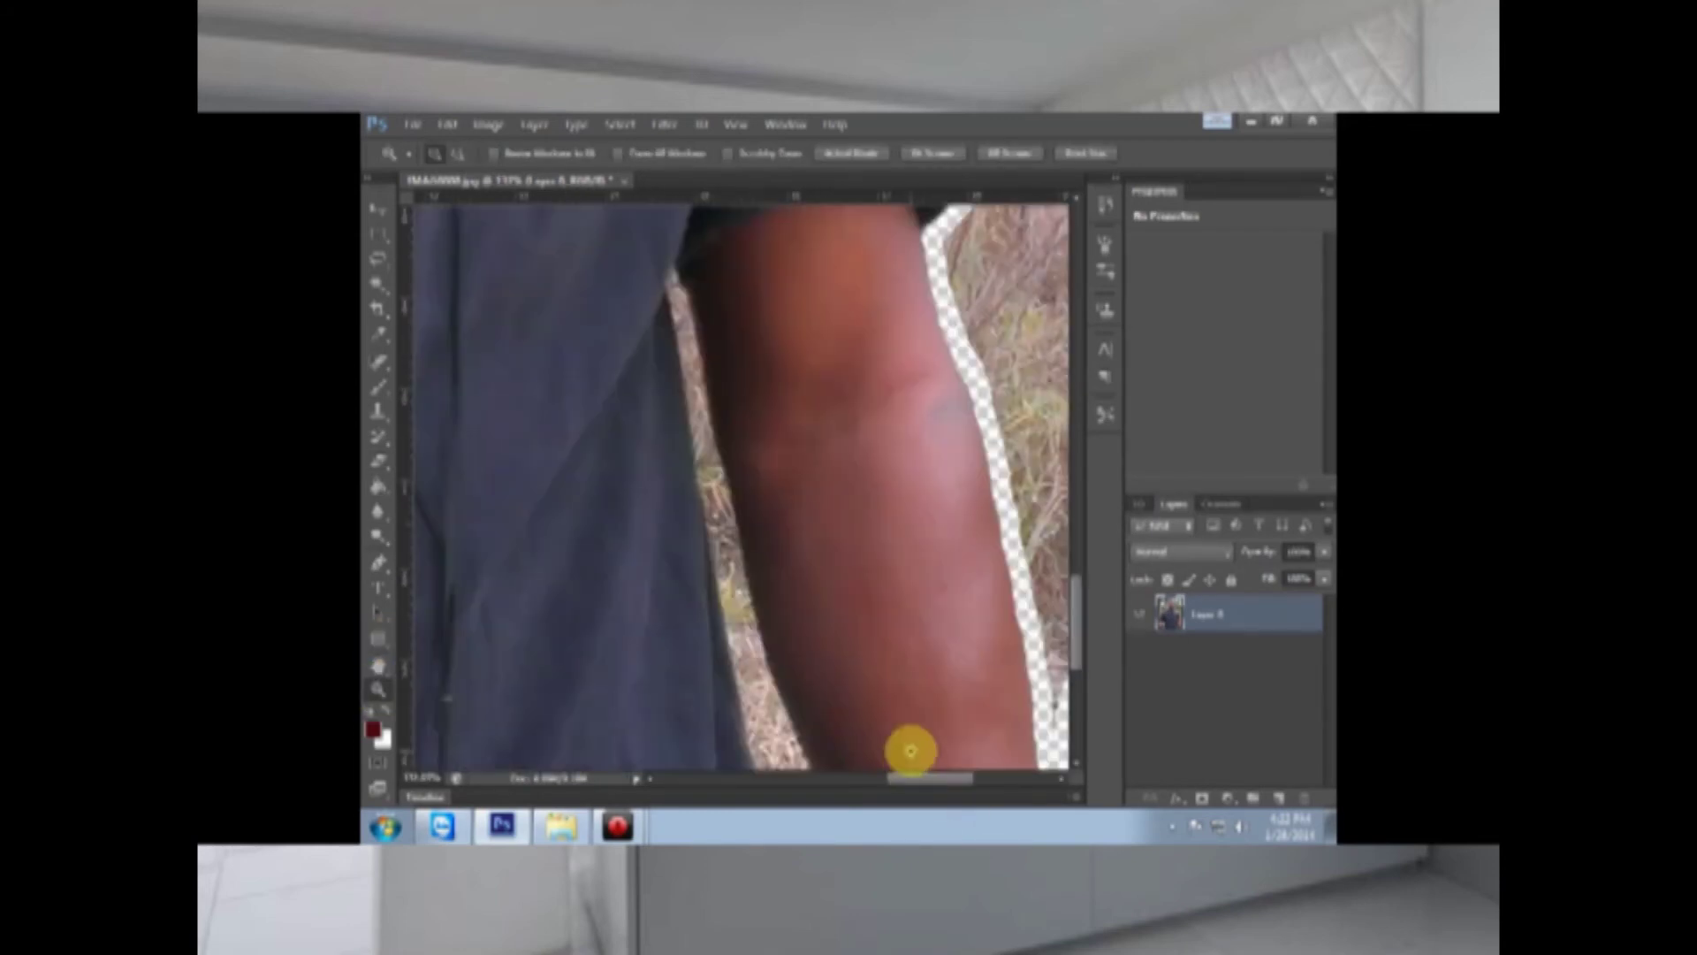
pyautogui.click(743, 438)
pyautogui.click(743, 438)
pyautogui.click(380, 461)
pyautogui.click(442, 155)
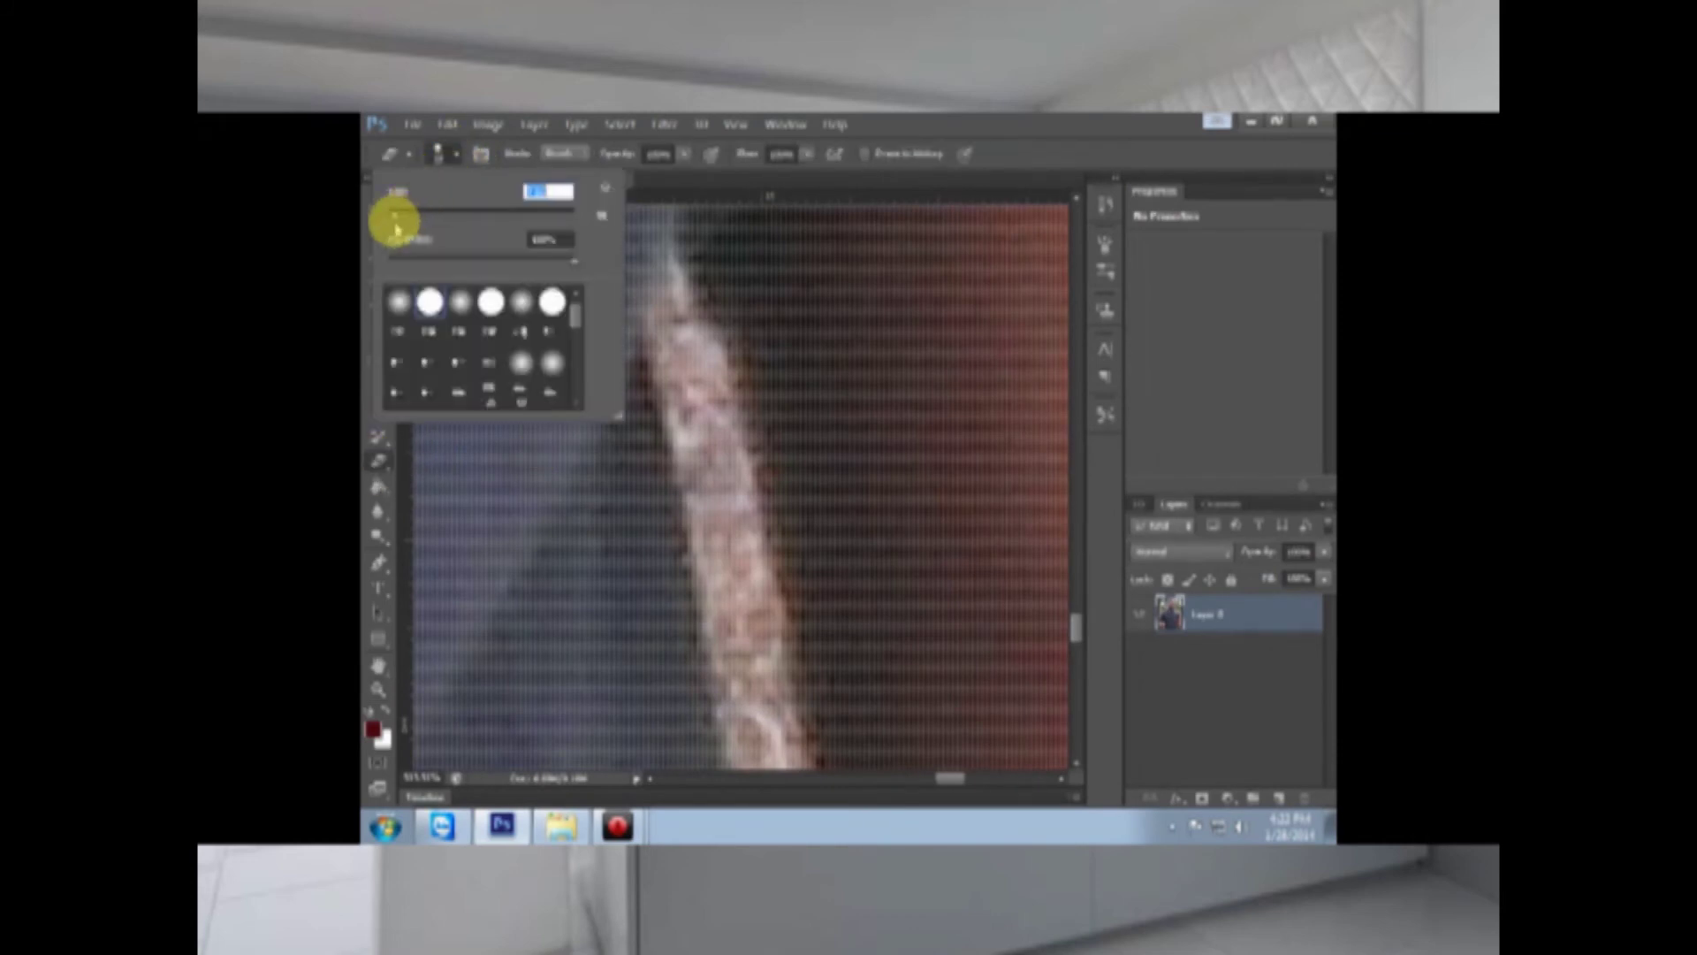
pyautogui.moveTo(679, 299)
pyautogui.mouseDown()
pyautogui.moveTo(740, 424)
pyautogui.moveTo(693, 314)
pyautogui.moveTo(650, 338)
pyautogui.moveTo(689, 536)
pyautogui.moveTo(680, 362)
pyautogui.moveTo(705, 382)
pyautogui.moveTo(670, 398)
pyautogui.moveTo(704, 344)
pyautogui.mouseUp()
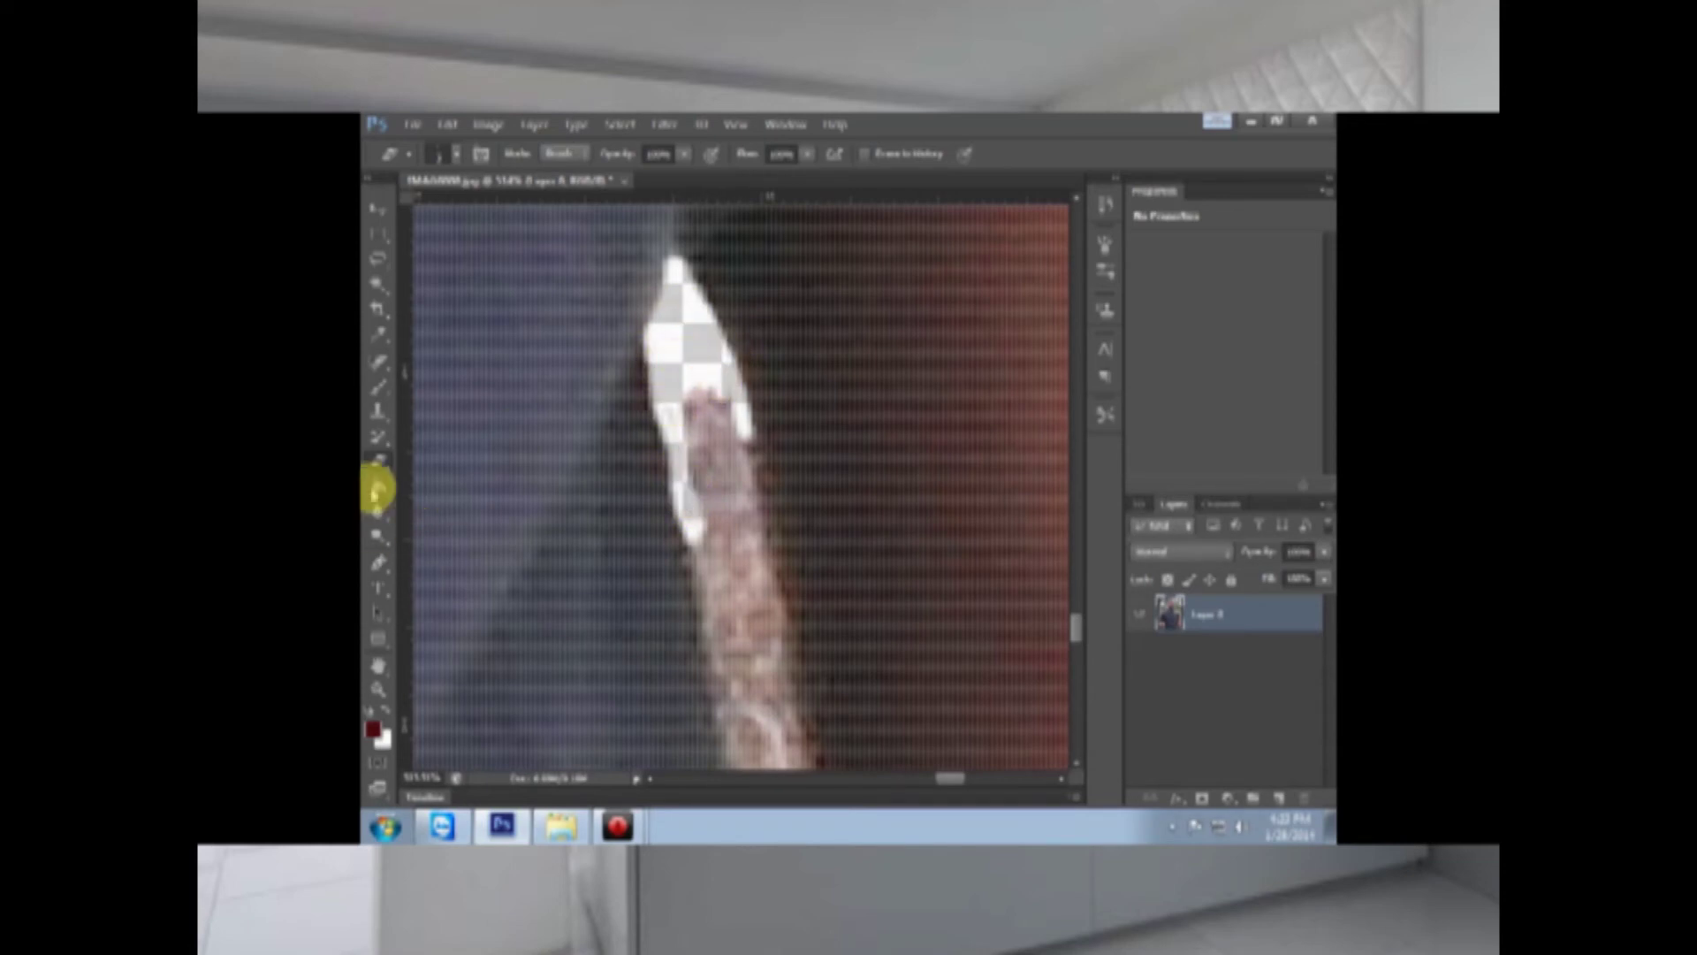
# Step: Enlarge the Eraser brush and erase the background down the middle of the gap between the shirt and the arm
pyautogui.click(442, 156)
pyautogui.click(401, 213)
pyautogui.moveTo(714, 416)
pyautogui.mouseDown()
pyautogui.moveTo(708, 480)
pyautogui.moveTo(748, 599)
pyautogui.moveTo(714, 545)
pyautogui.moveTo(758, 718)
pyautogui.moveTo(747, 544)
pyautogui.moveTo(766, 476)
pyautogui.moveTo(742, 296)
pyautogui.moveTo(798, 563)
pyautogui.moveTo(802, 525)
pyautogui.moveTo(759, 338)
pyautogui.moveTo(812, 712)
pyautogui.mouseUp()
pyautogui.scroll(-3, 730, 514)
pyautogui.scroll(-3, 789, 590)
pyautogui.moveTo(869, 516)
pyautogui.mouseDown()
pyautogui.moveTo(864, 387)
pyautogui.moveTo(812, 287)
pyautogui.moveTo(864, 616)
pyautogui.mouseUp()
pyautogui.scroll(-3, 775, 313)
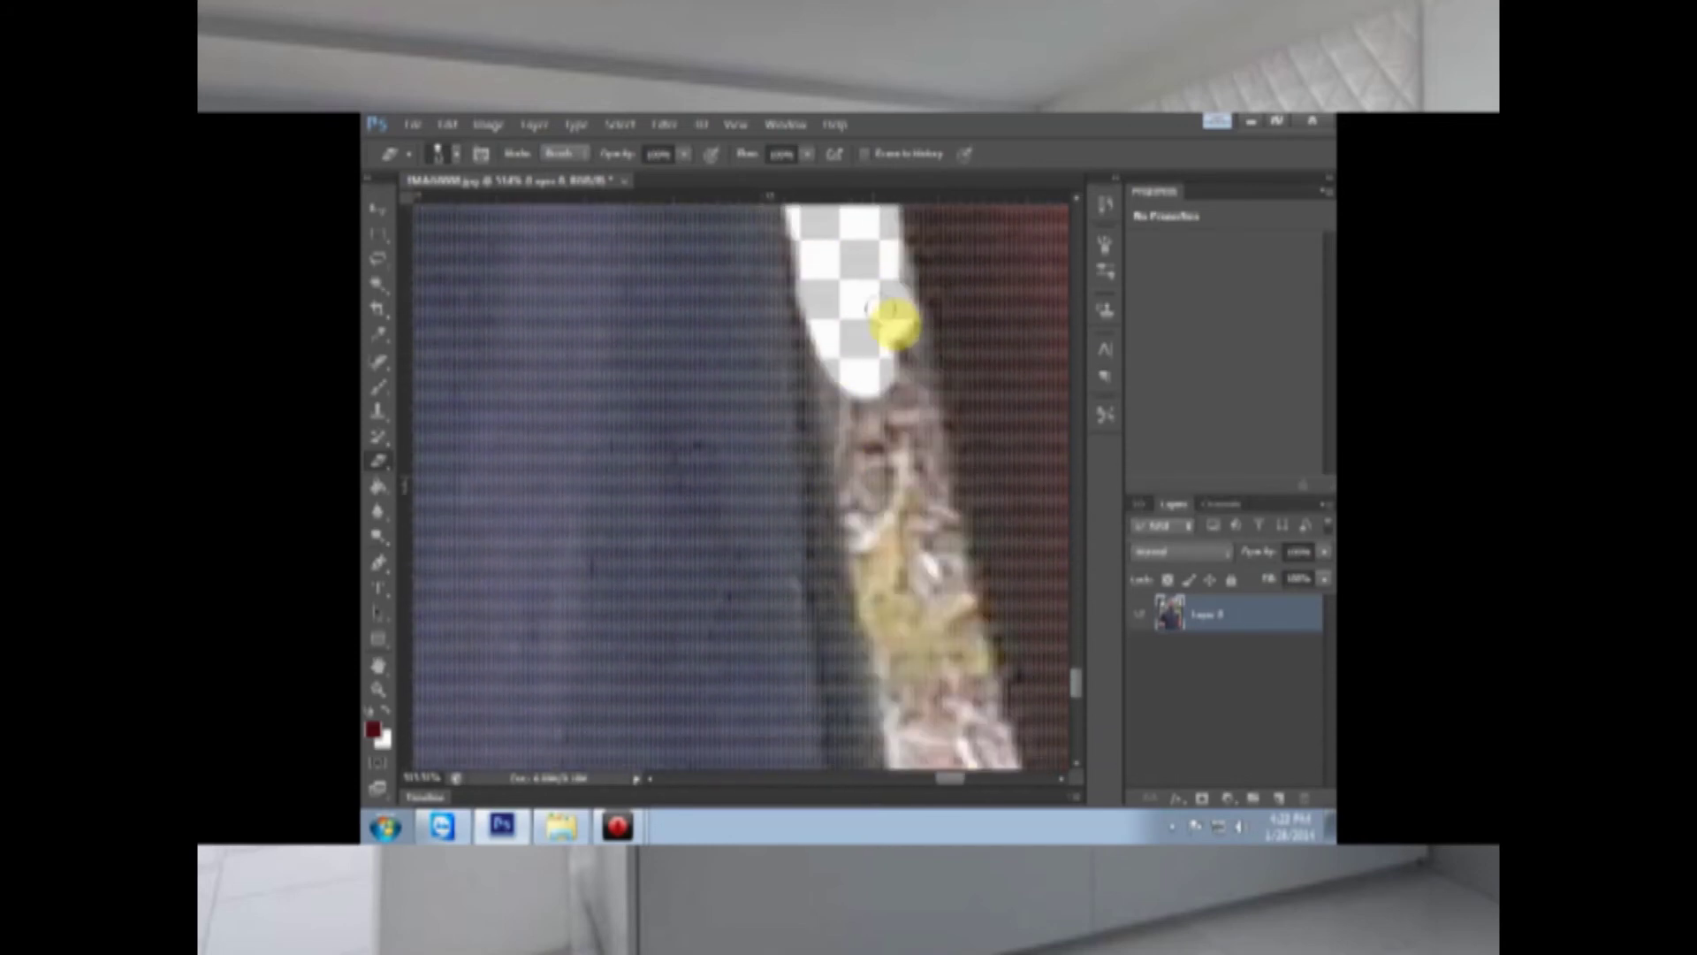
pyautogui.moveTo(884, 313)
pyautogui.mouseDown()
pyautogui.moveTo(939, 666)
pyautogui.moveTo(918, 457)
pyautogui.mouseUp()
pyautogui.moveTo(831, 335); pyautogui.dragTo(898, 699)
# Step: Erase the rest of the background between the shirt and the arm down to the photo's bottom edge
pyautogui.scroll(-4, 915, 634)
pyautogui.moveTo(935, 612)
pyautogui.mouseDown()
pyautogui.moveTo(909, 384)
pyautogui.moveTo(1000, 548)
pyautogui.moveTo(975, 422)
pyautogui.moveTo(1025, 717)
pyautogui.mouseUp()
pyautogui.scroll(-4, 1021, 712)
pyautogui.moveTo(986, 575)
pyautogui.mouseDown()
pyautogui.moveTo(940, 428)
pyautogui.moveTo(1023, 741)
pyautogui.moveTo(971, 782)
pyautogui.mouseUp()
pyautogui.scroll(-3, 968, 778)
pyautogui.moveTo(809, 694)
pyautogui.mouseDown()
pyautogui.moveTo(633, 353)
pyautogui.moveTo(818, 729)
pyautogui.moveTo(604, 411)
pyautogui.moveTo(723, 691)
pyautogui.moveTo(673, 692)
pyautogui.moveTo(617, 674)
pyautogui.mouseUp()
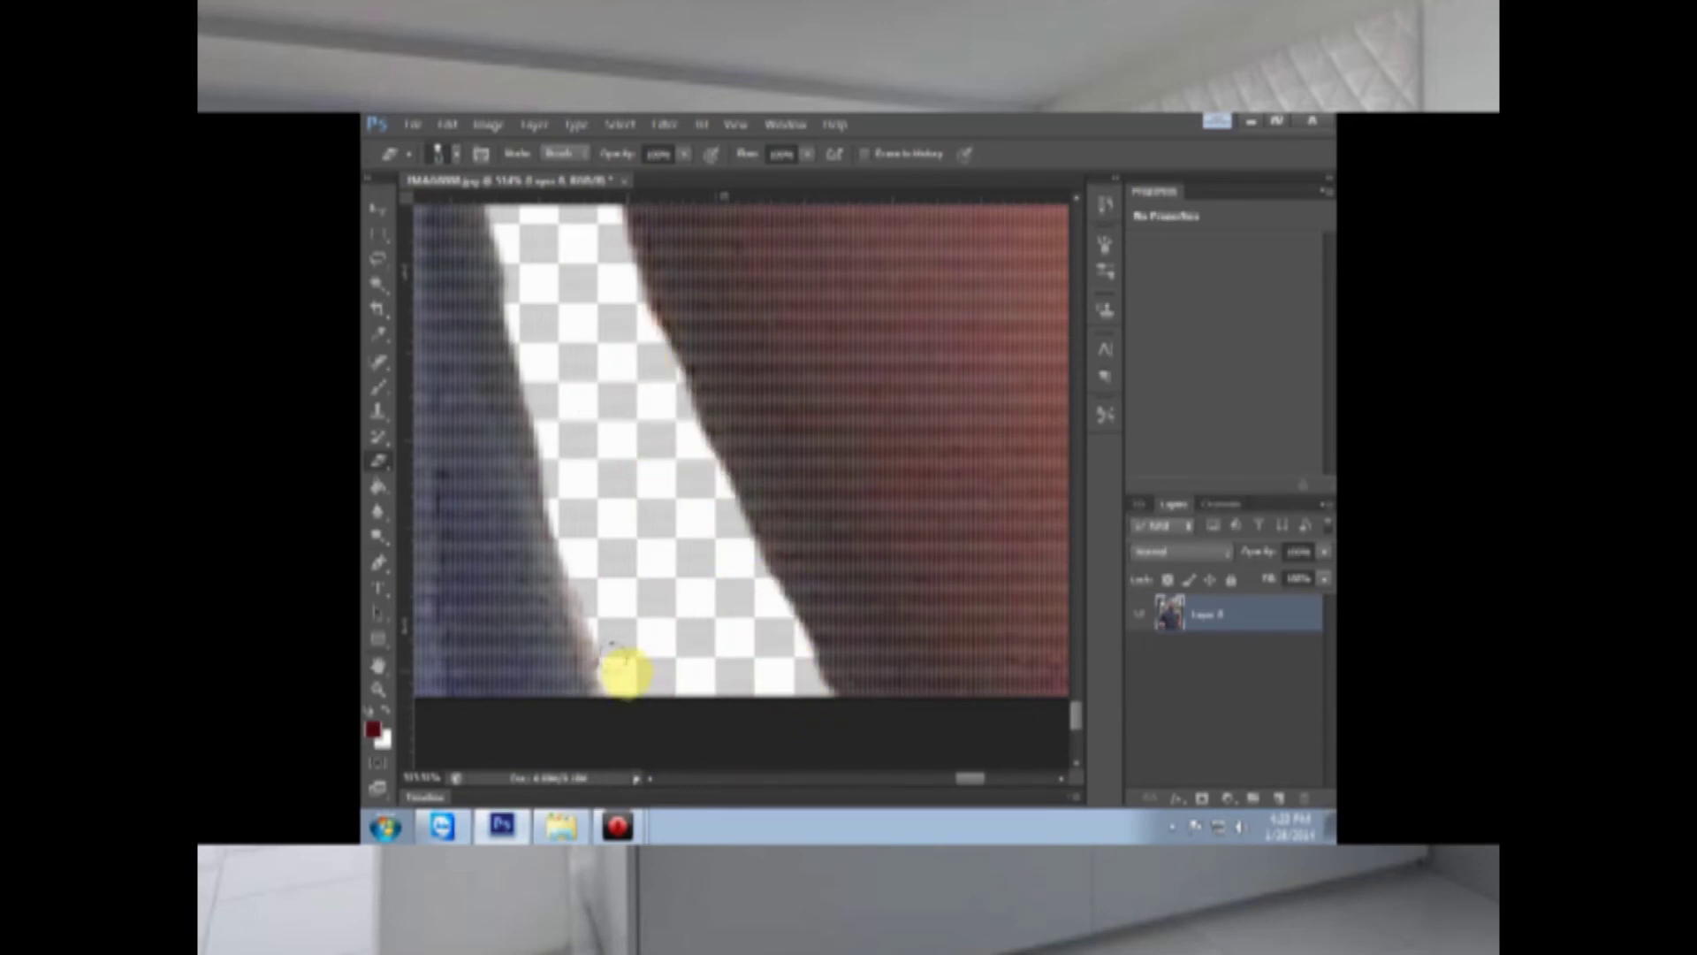
pyautogui.press('z')
pyautogui.hotkey('ctrl', '0')
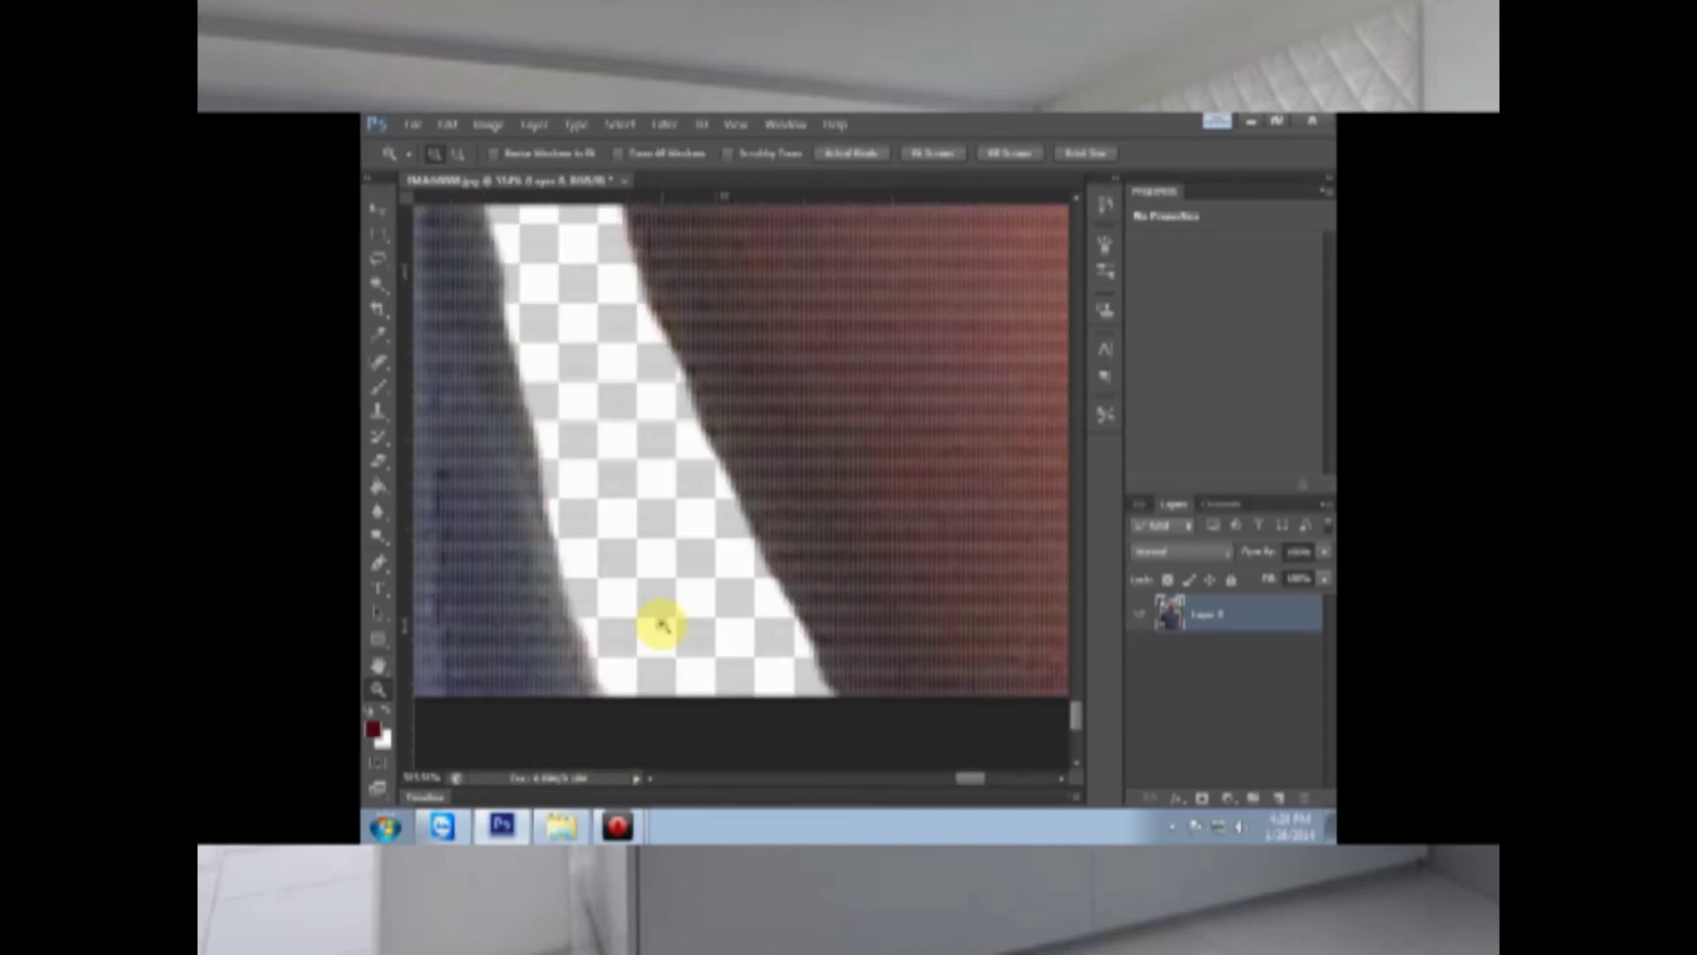
pyautogui.rightClick(663, 624)
pyautogui.click(698, 641)
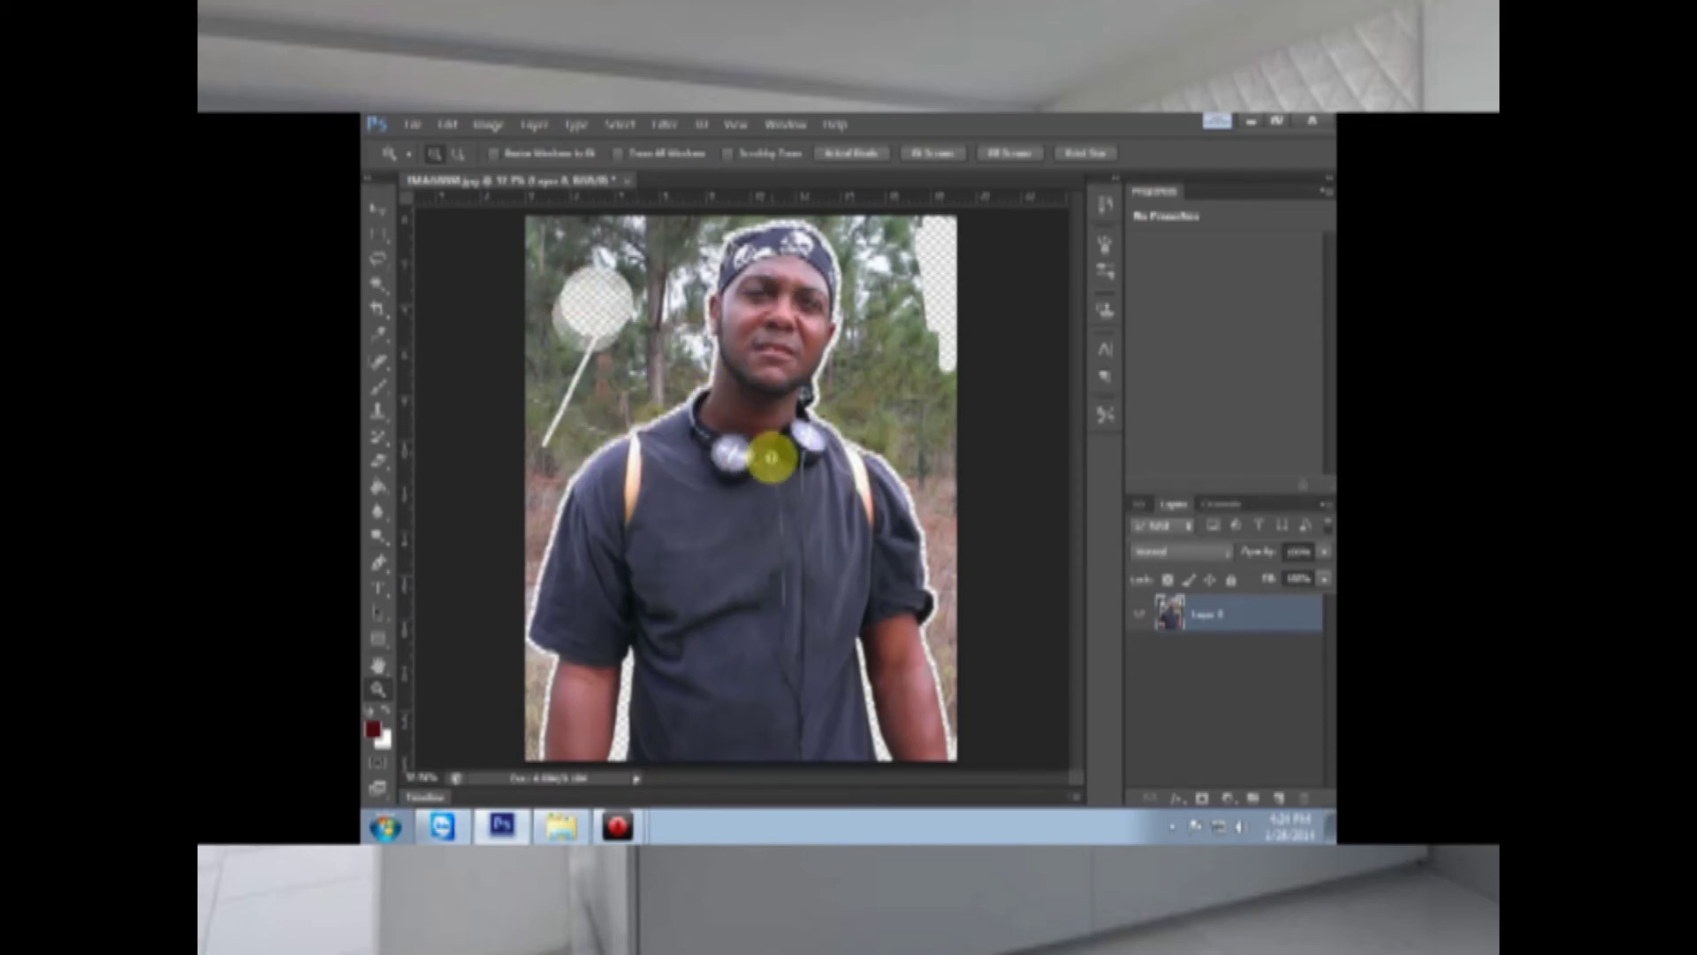
# Step: Save the photo in the Pictures library as the Photoshop file "album cover" with maximized compatibility
pyautogui.click(448, 125)
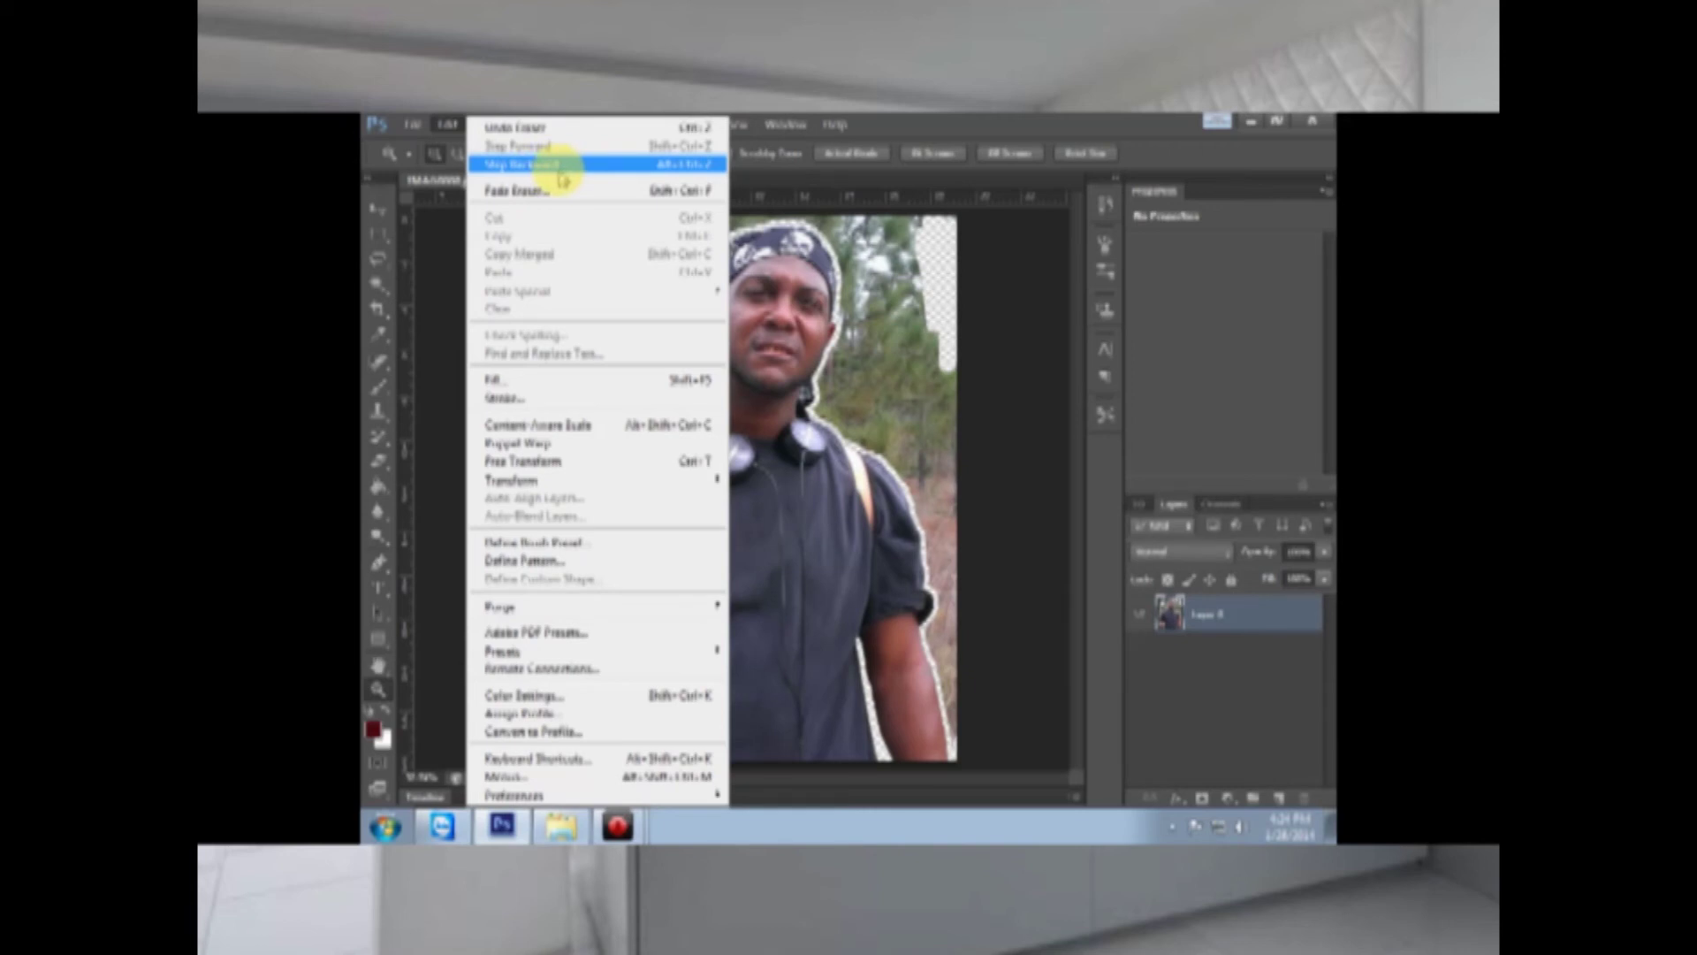
pyautogui.click(429, 263)
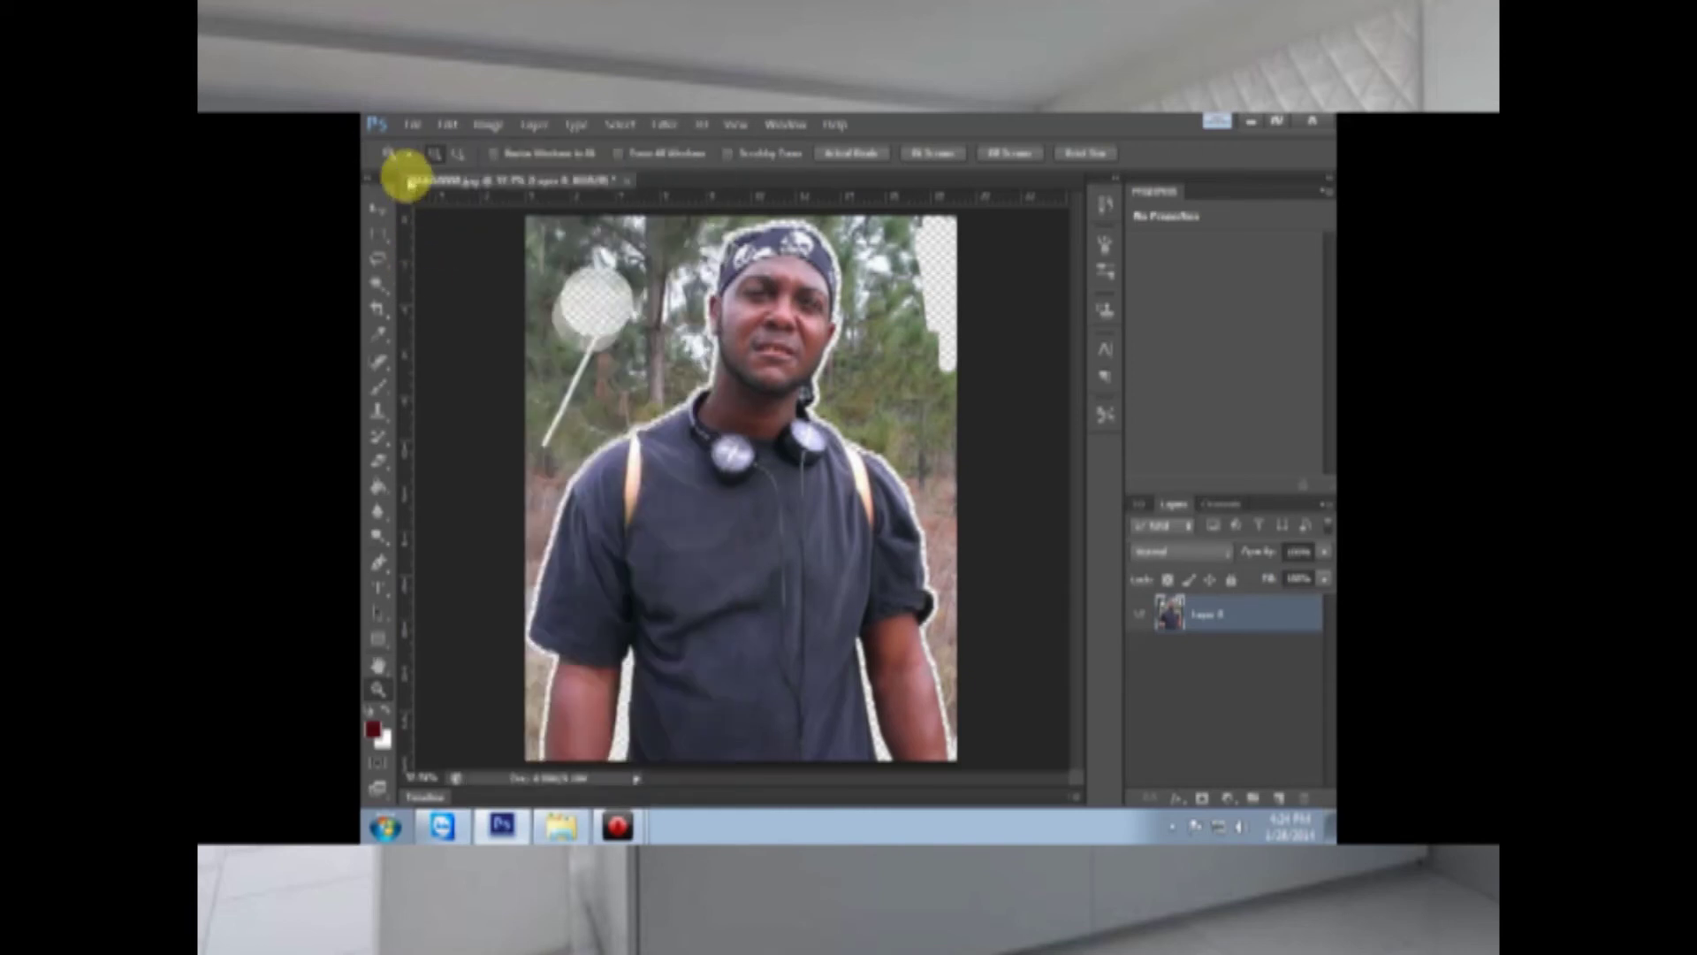
pyautogui.click(408, 133)
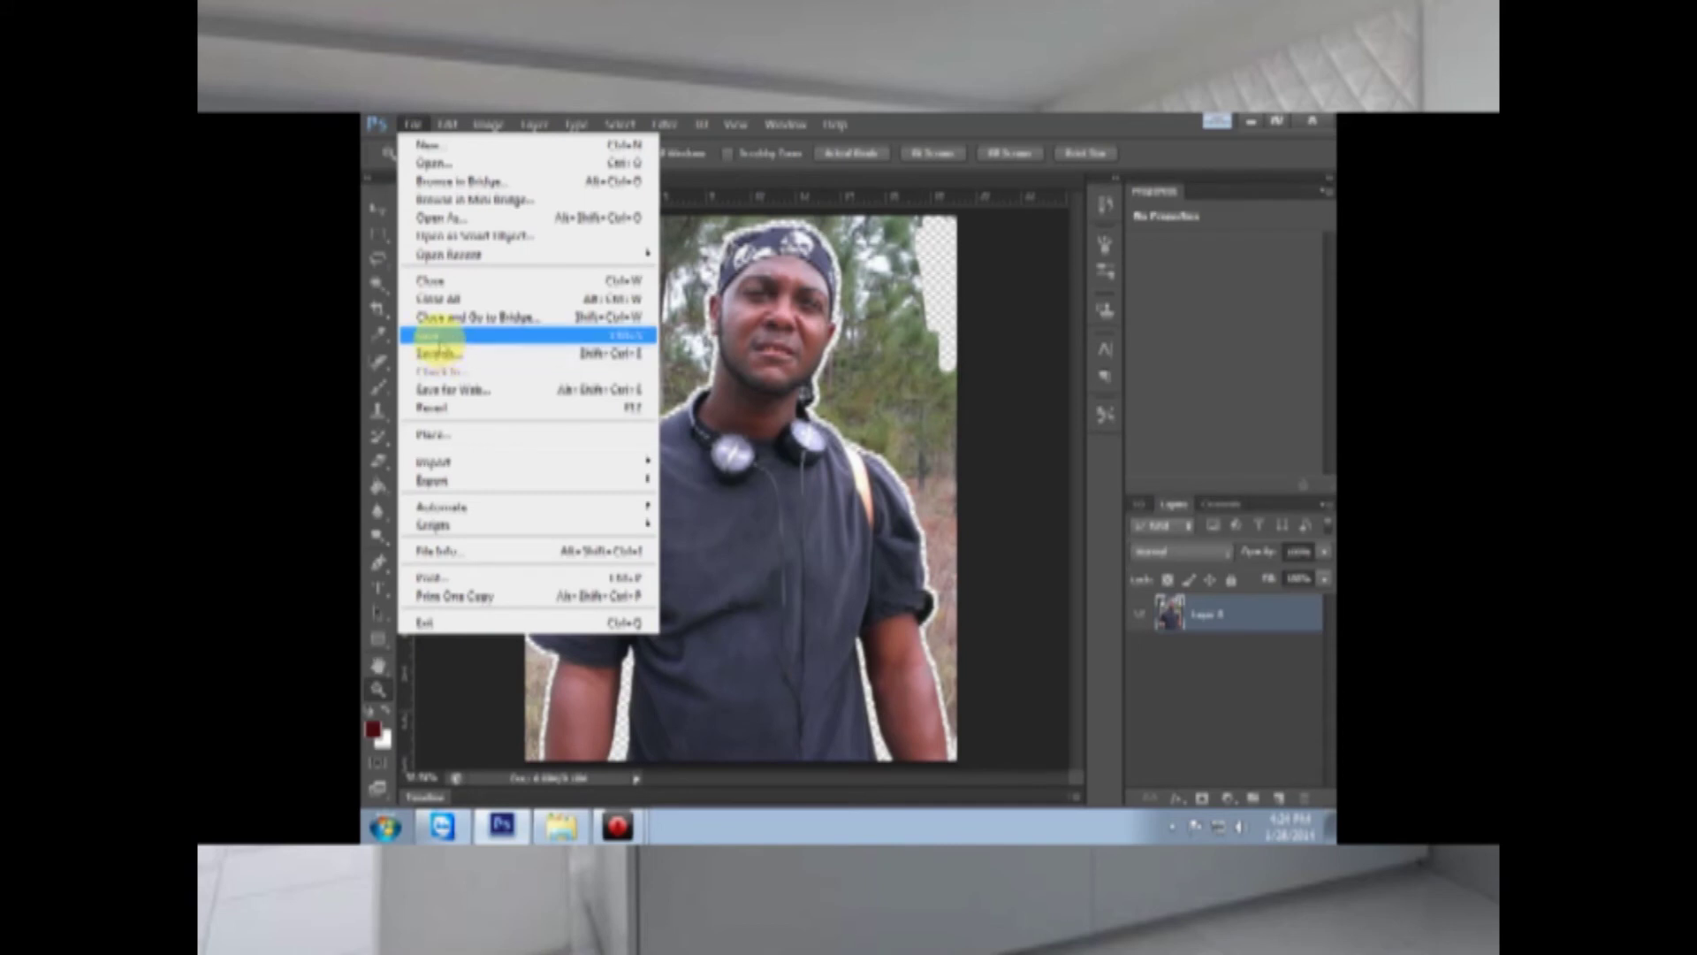
pyautogui.click(431, 336)
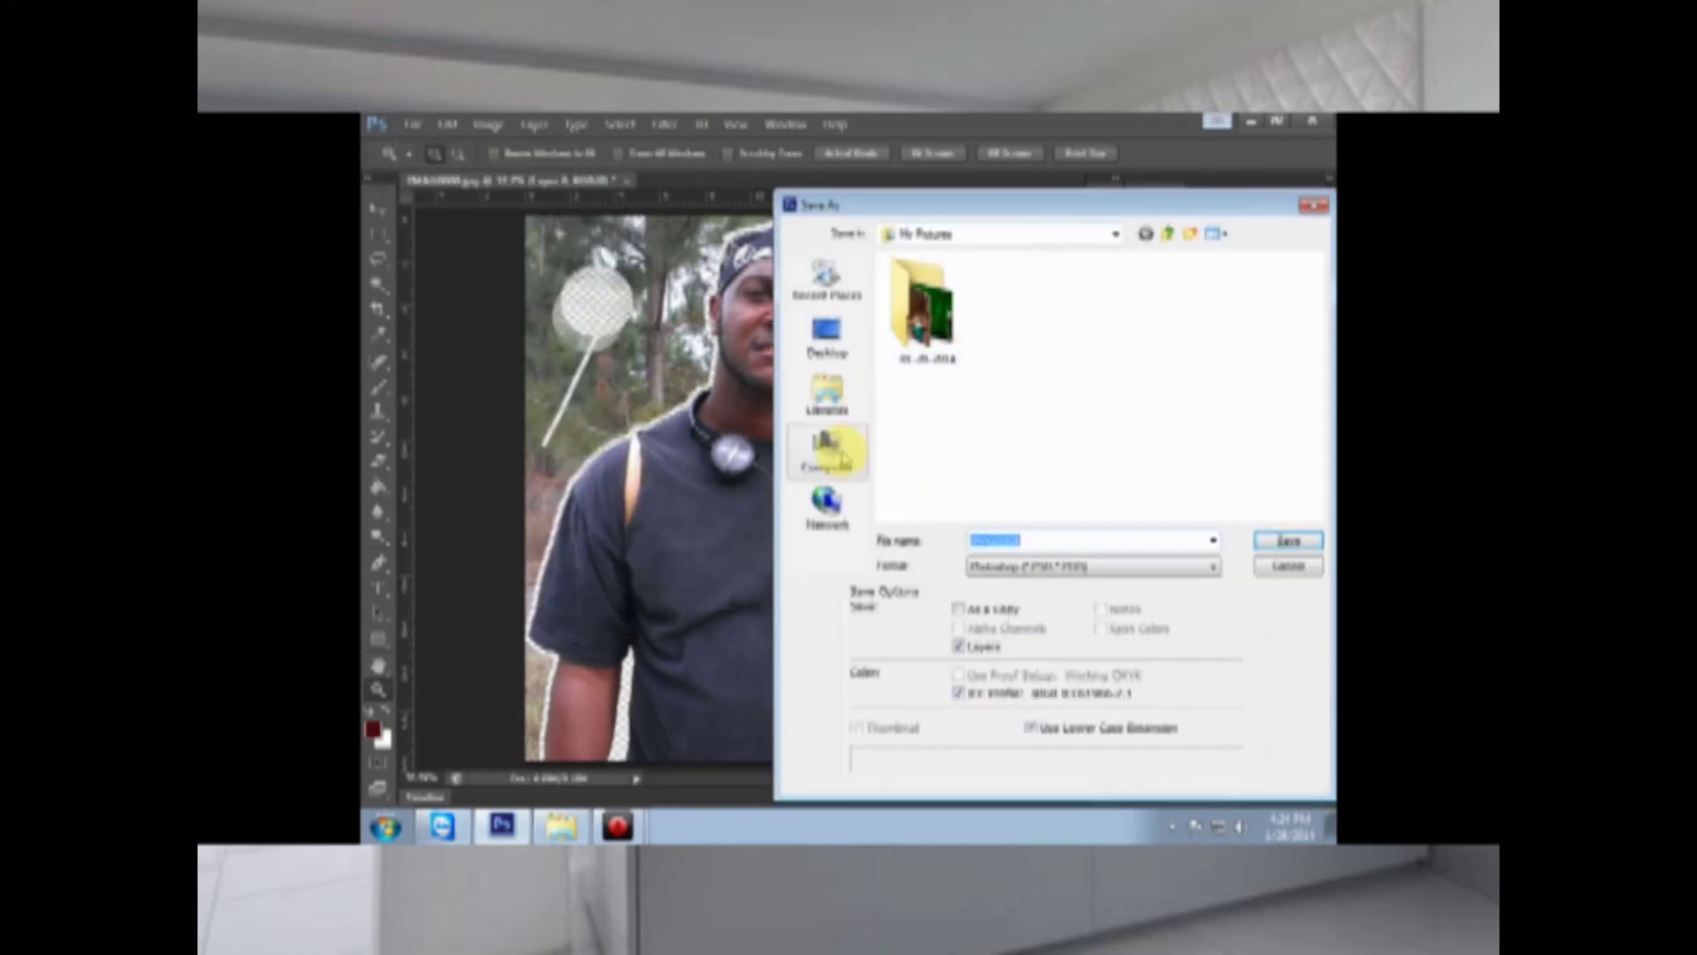
pyautogui.click(826, 447)
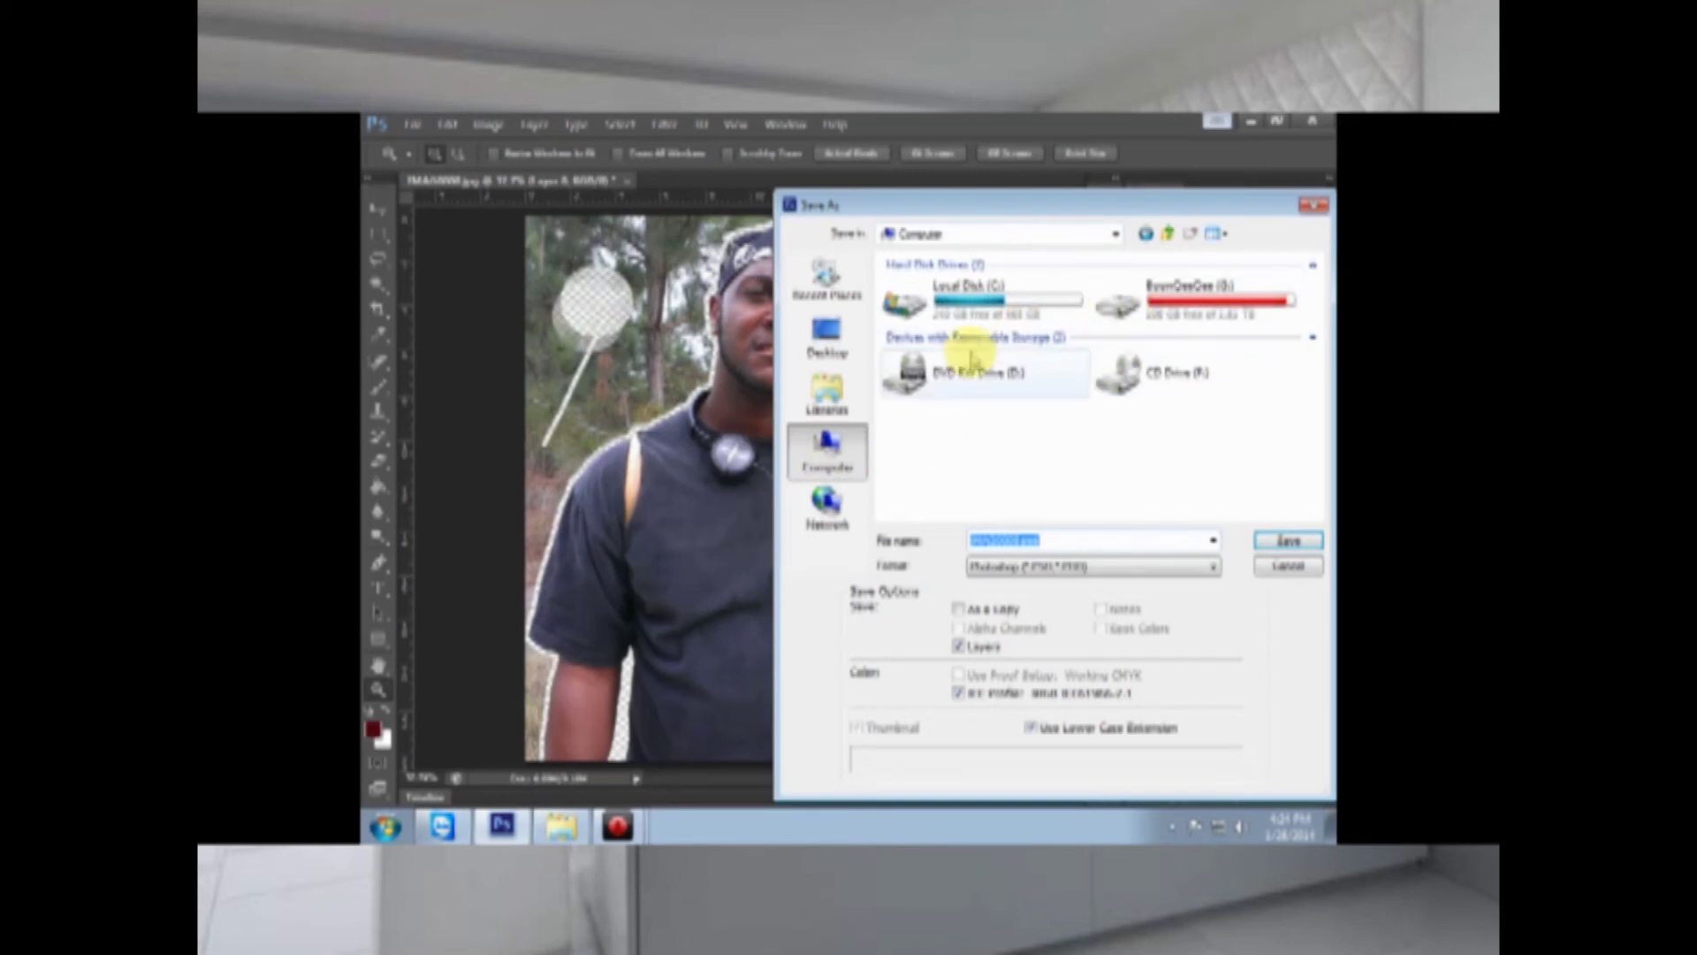
pyautogui.click(826, 393)
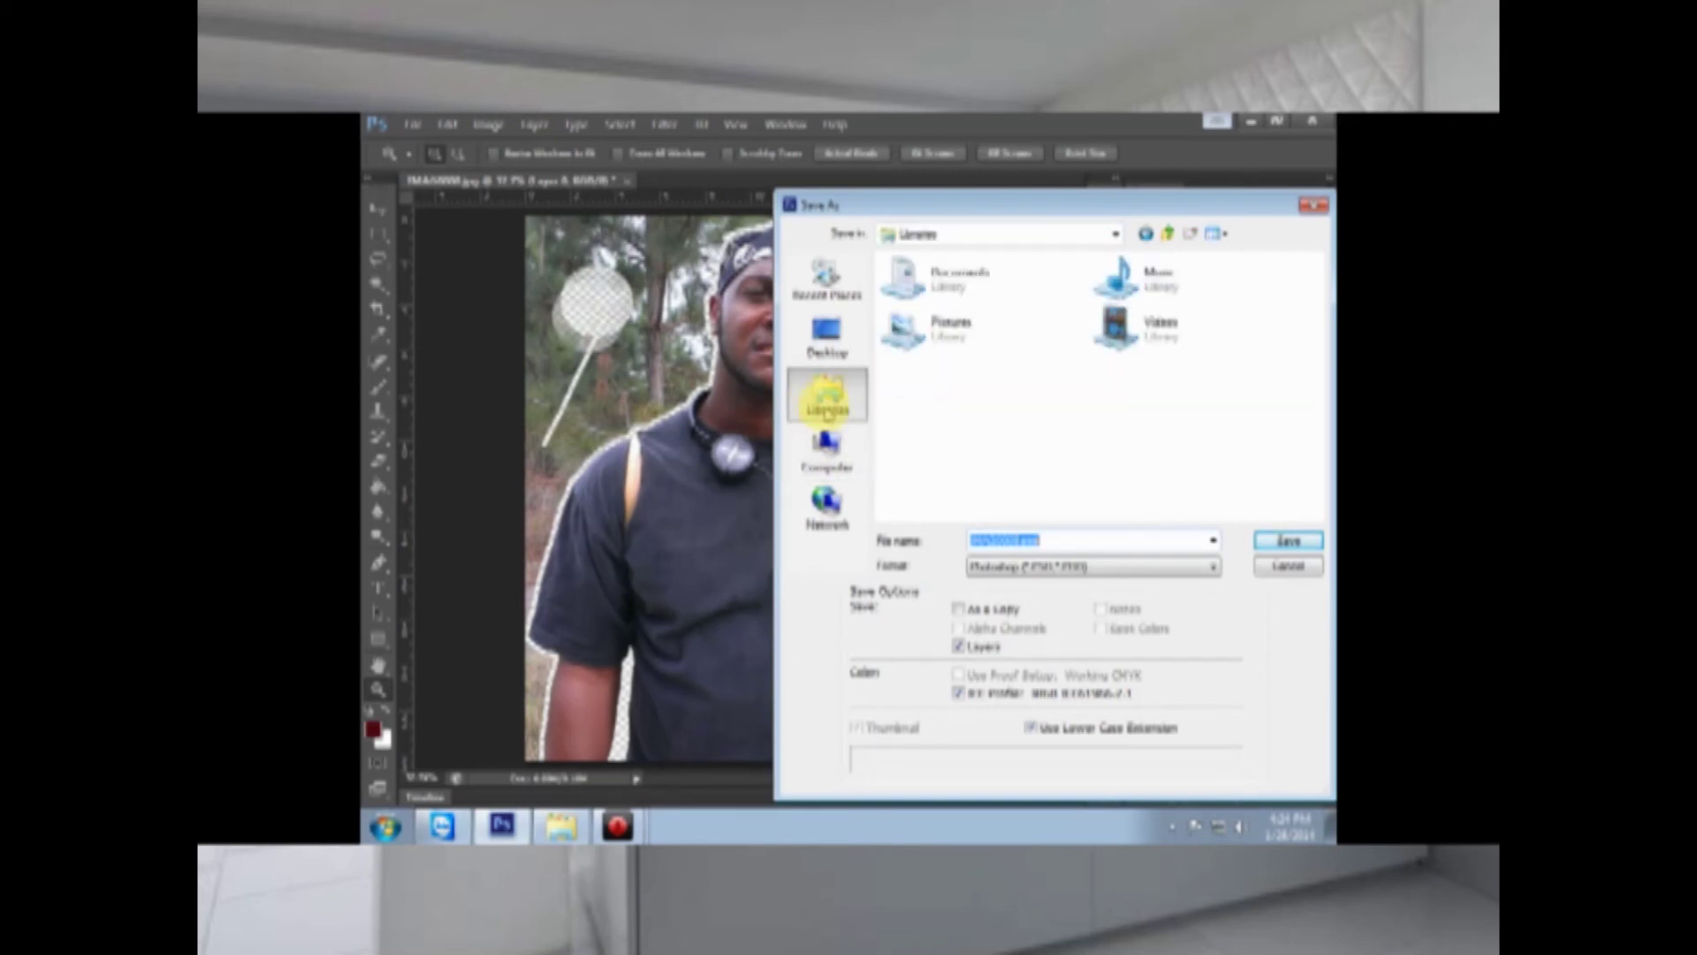
pyautogui.doubleClick(993, 330)
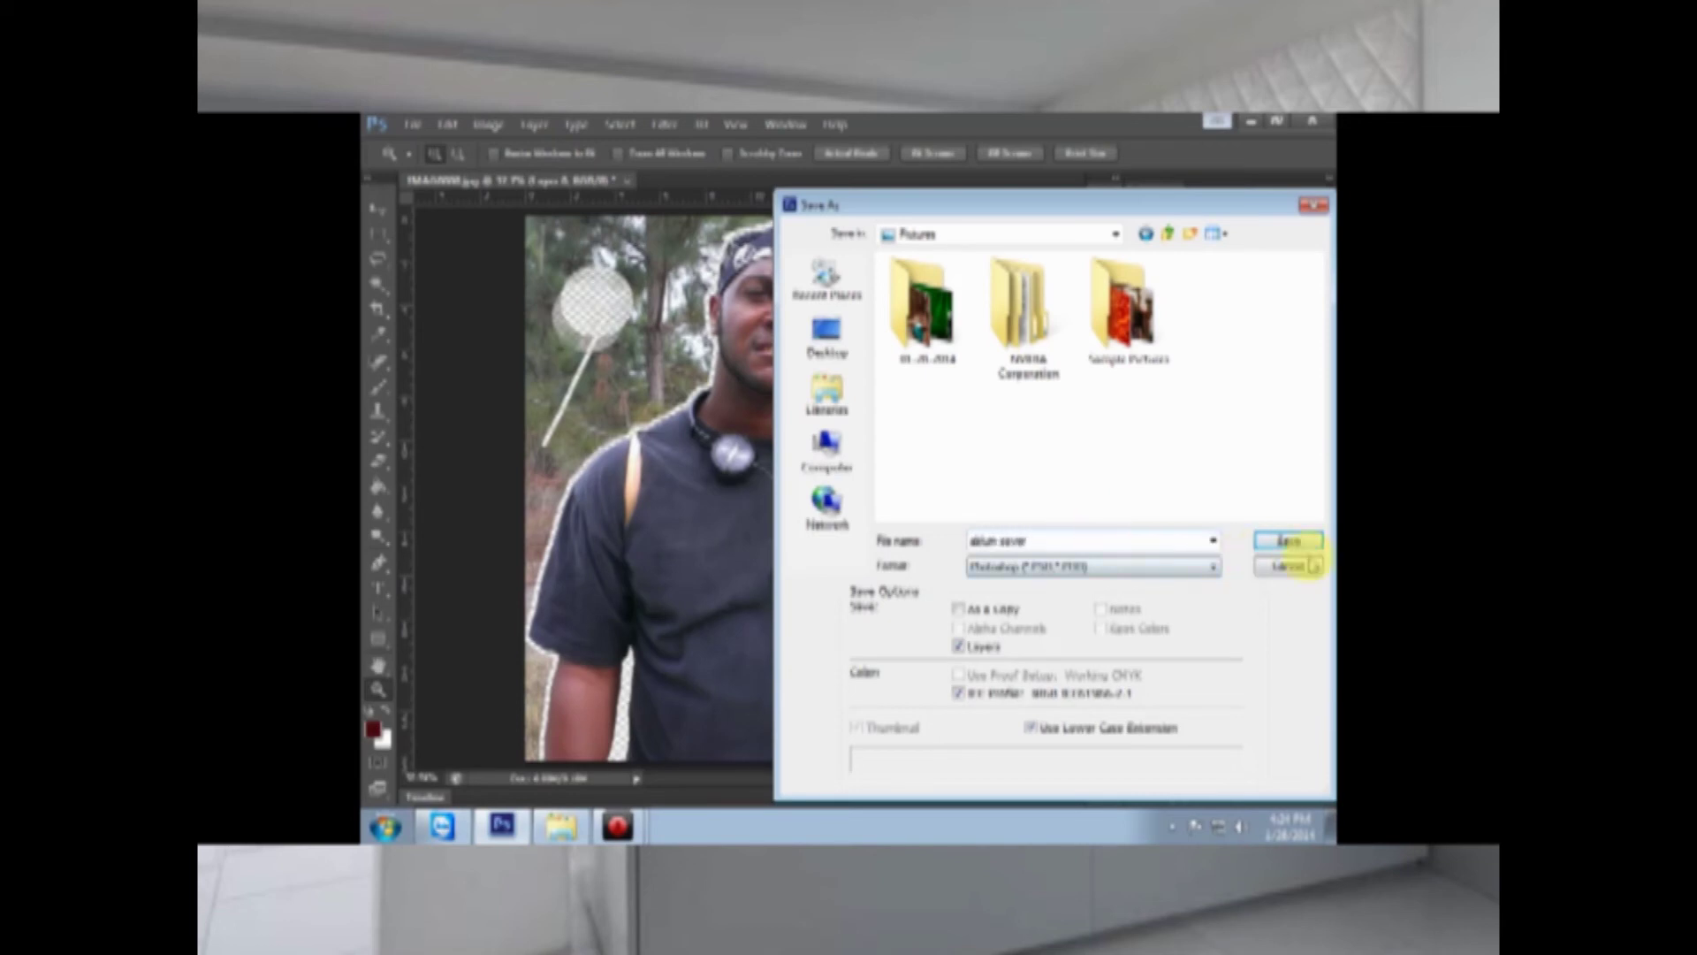
pyautogui.click(1290, 541)
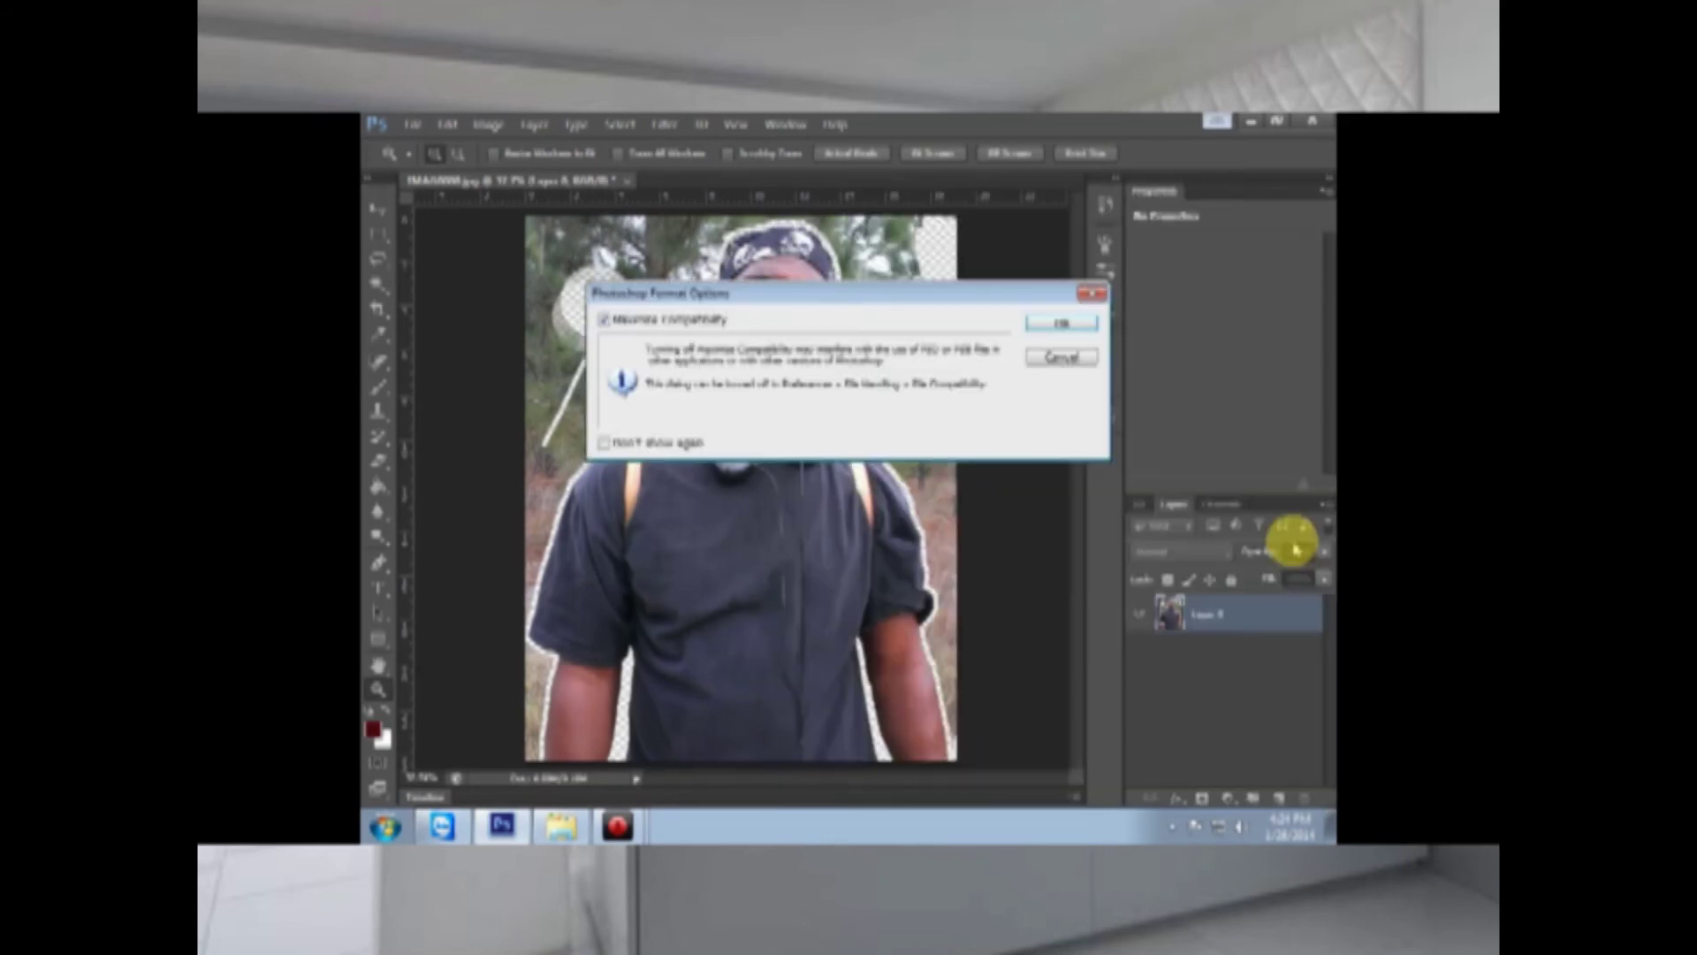
pyautogui.click(1062, 327)
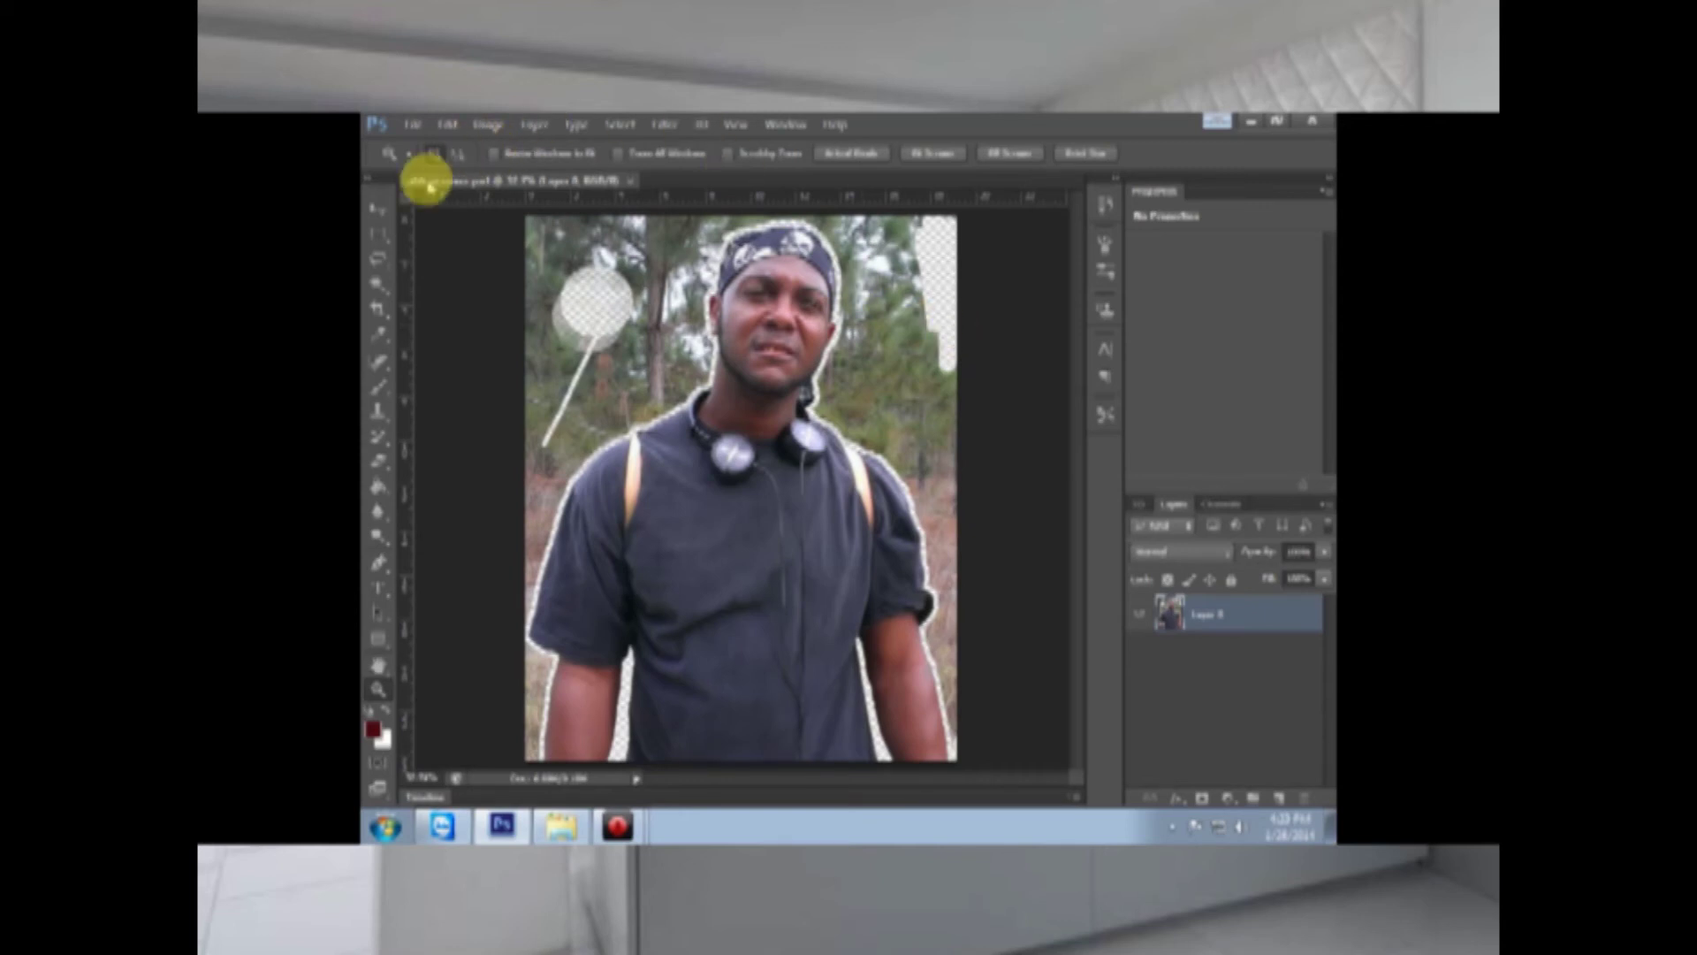
# Step: Create a new 5 by 5 inch RGB document named "test album cover" with a white background
pyautogui.click(411, 126)
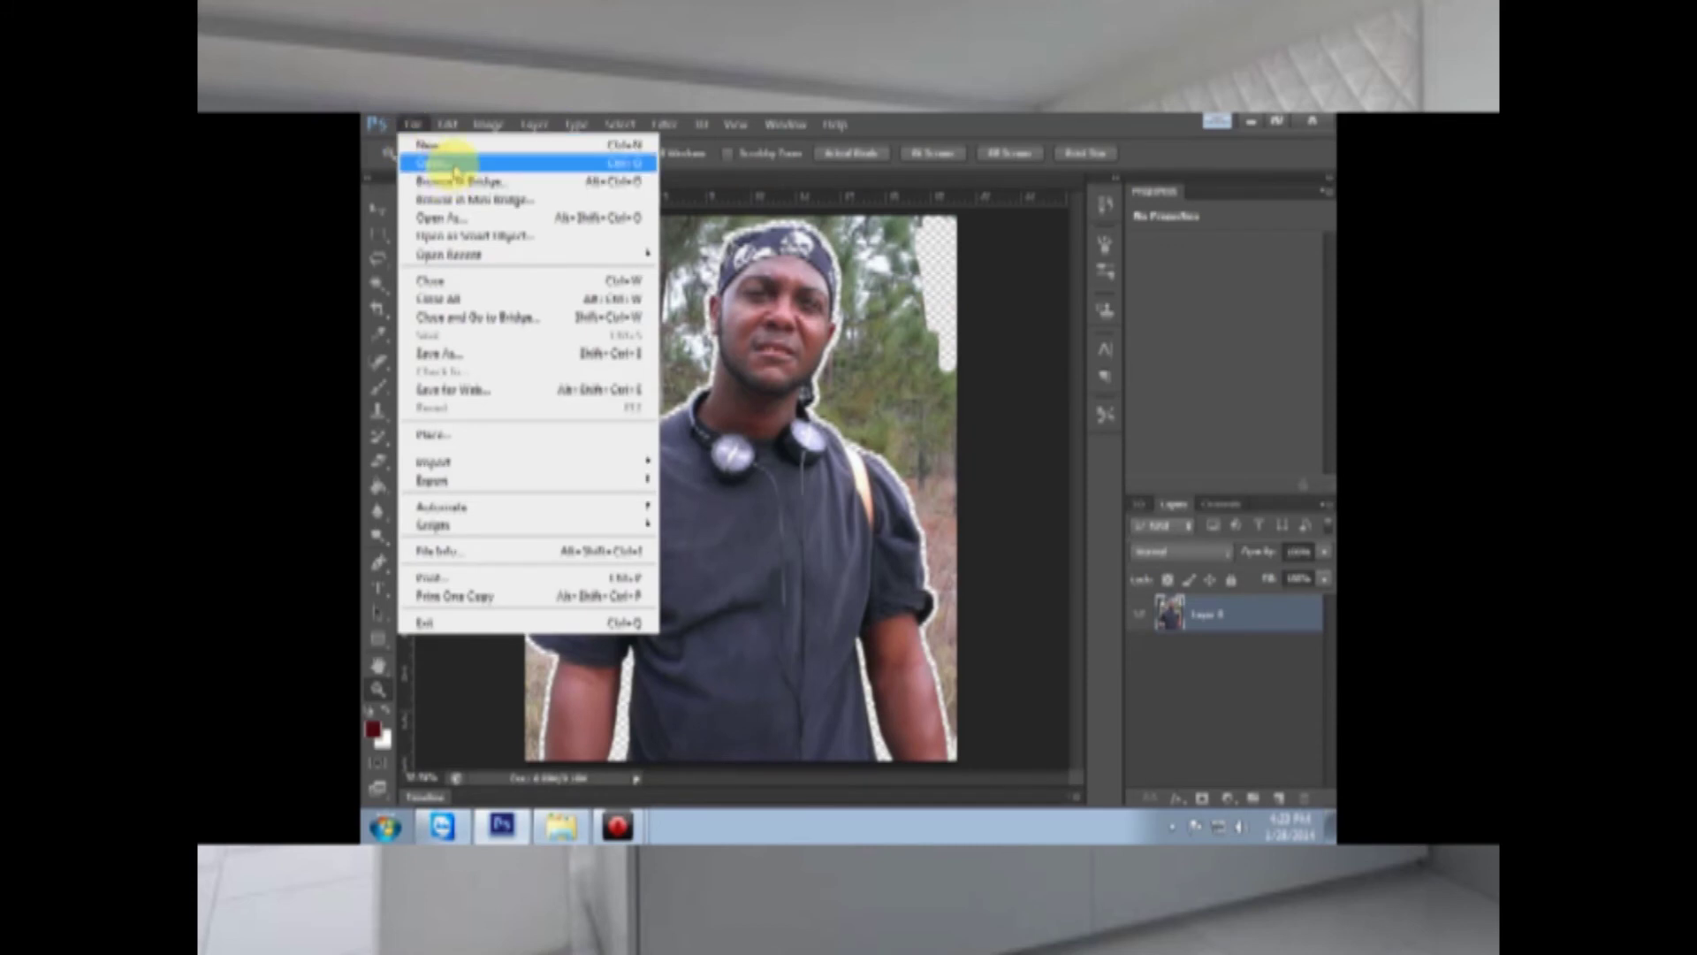
pyautogui.click(433, 144)
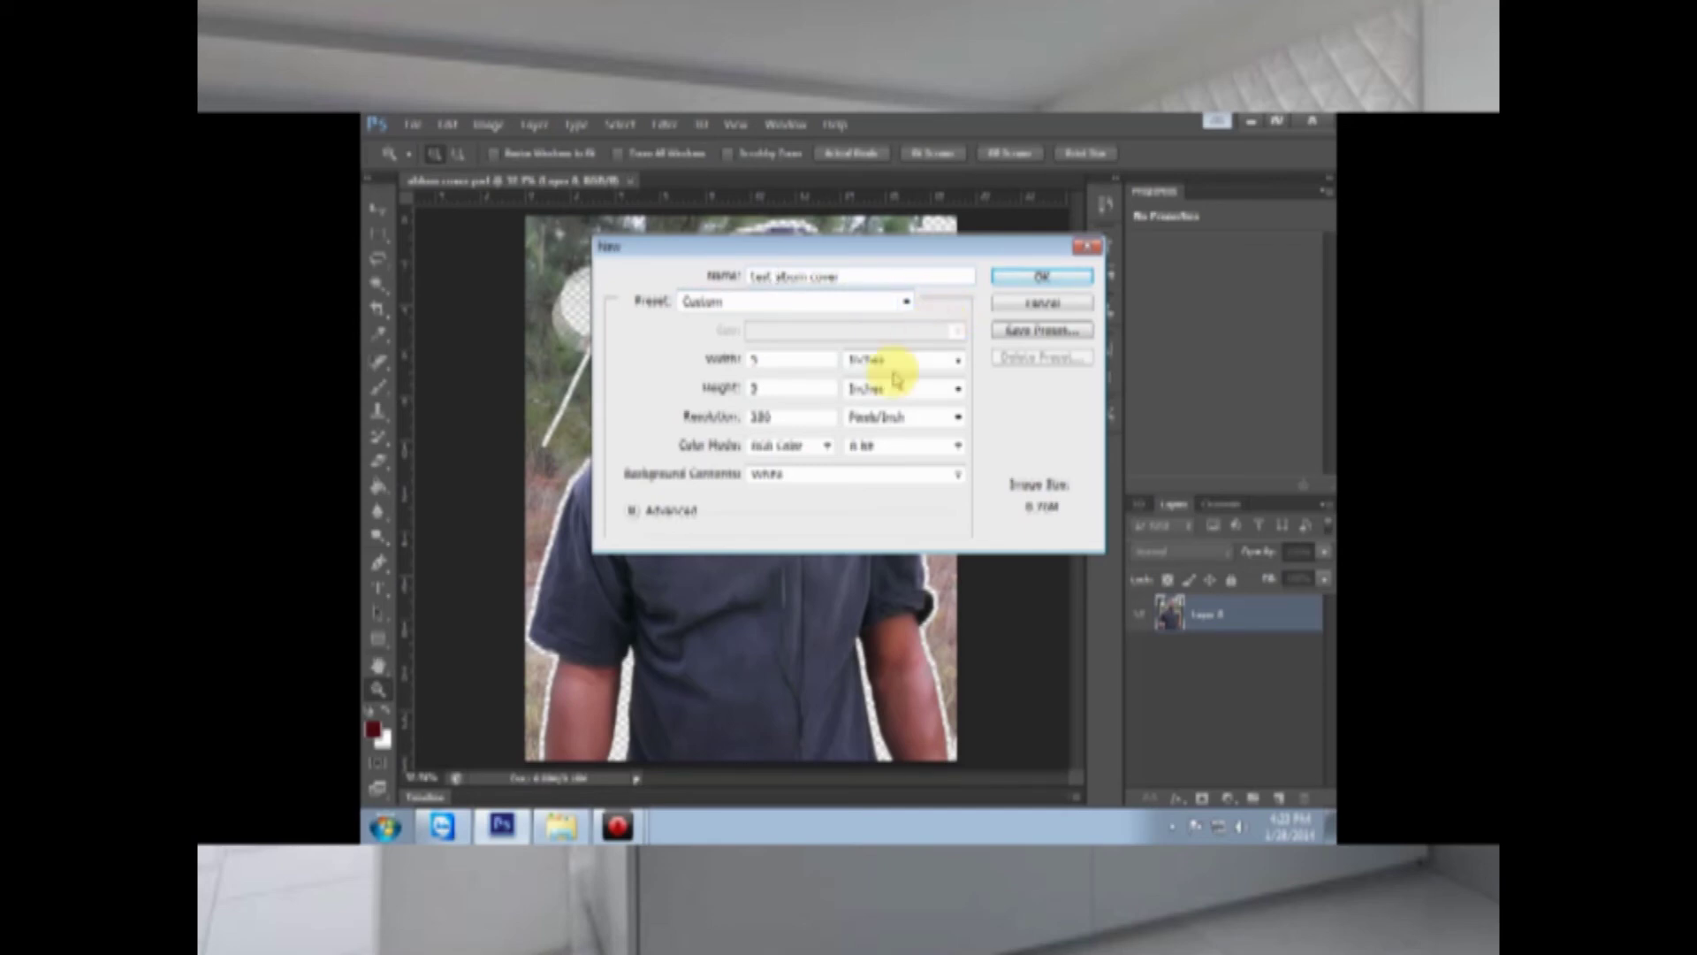
pyautogui.click(1012, 283)
# Step: Return to the man's photo and erase patches of background in both upper corners with a larger Eraser brush
pyautogui.click(560, 177)
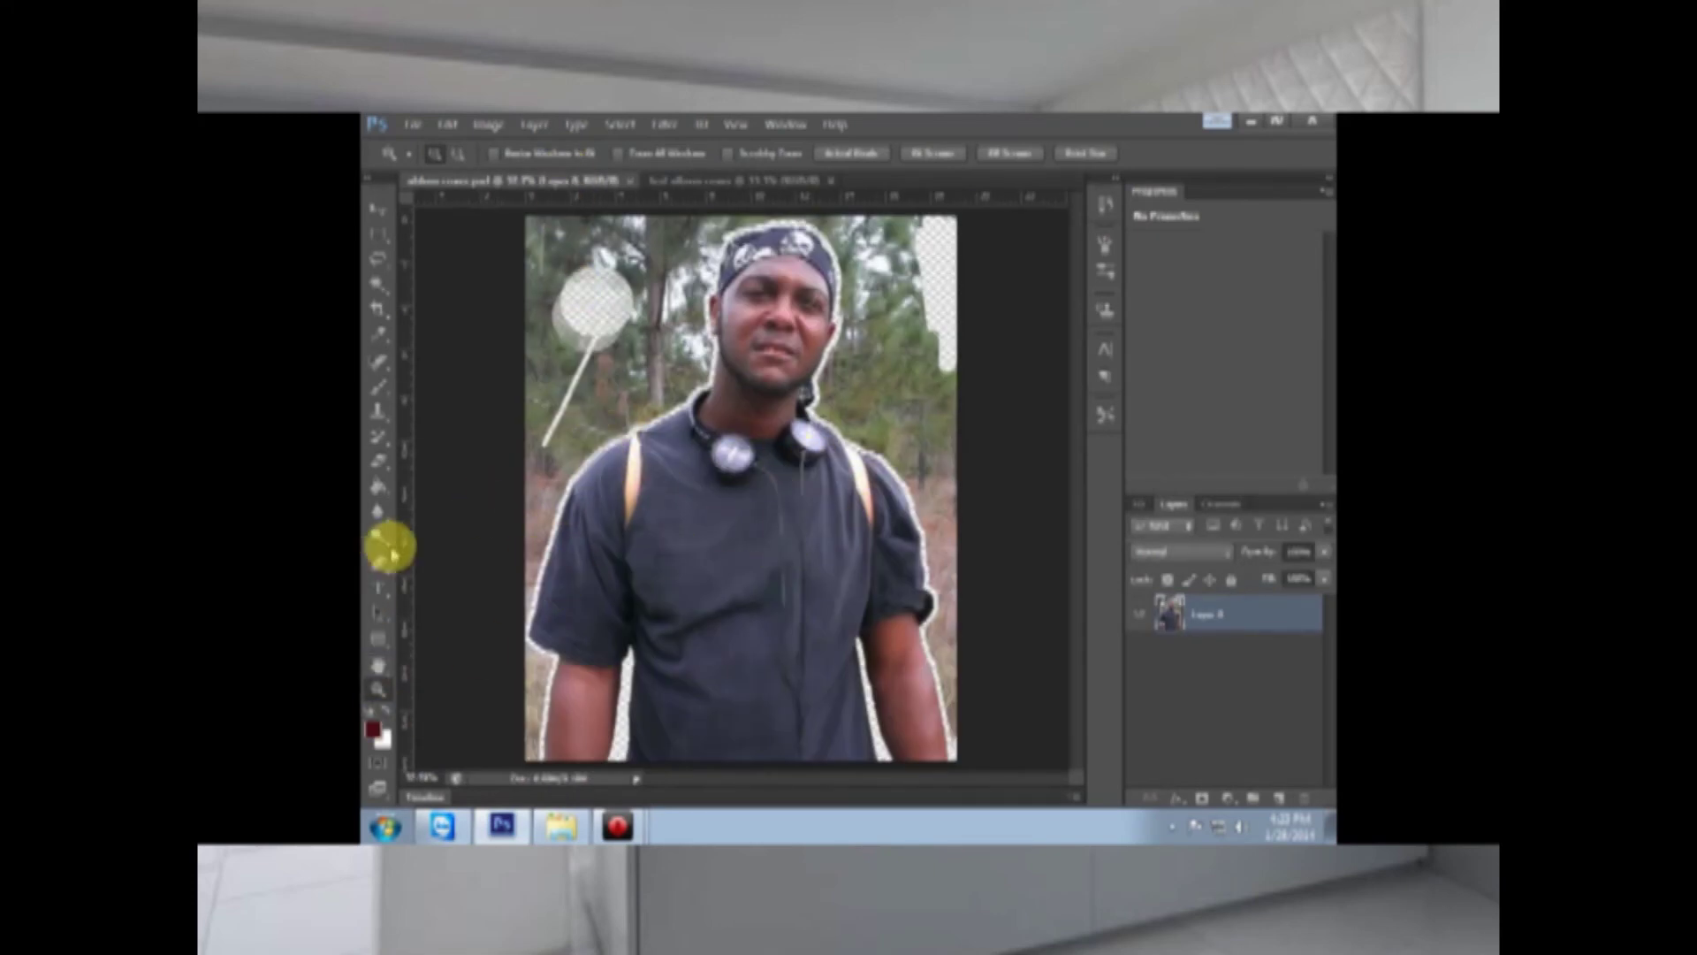
pyautogui.click(378, 461)
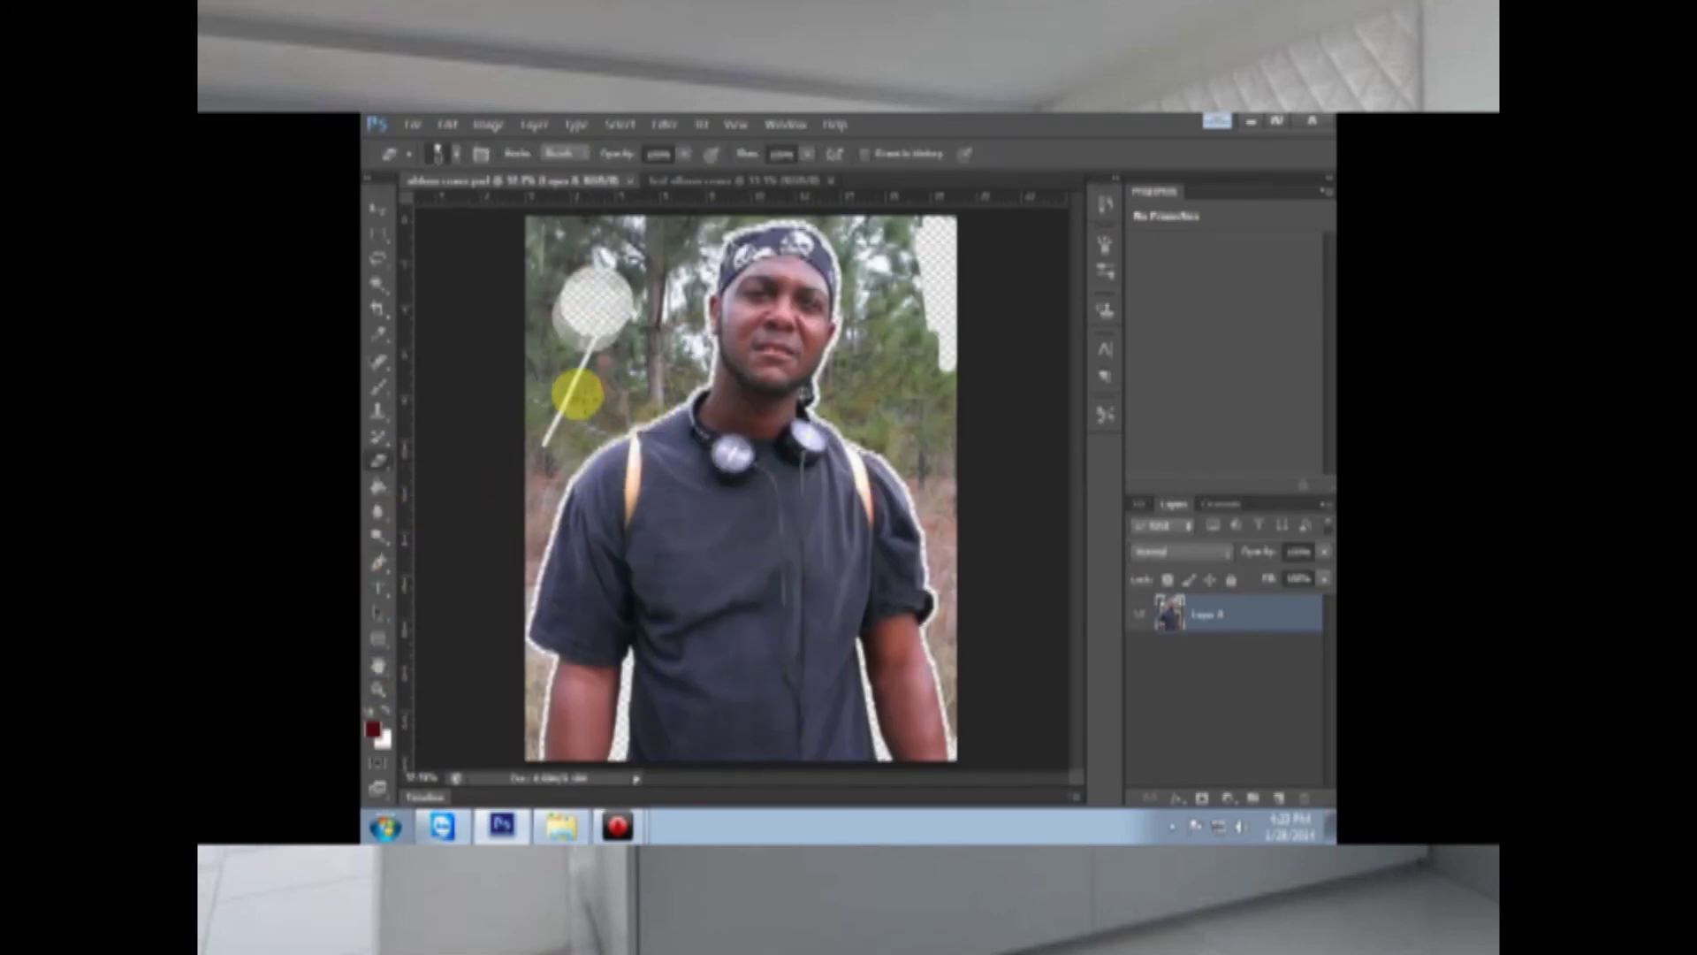
pyautogui.click(456, 154)
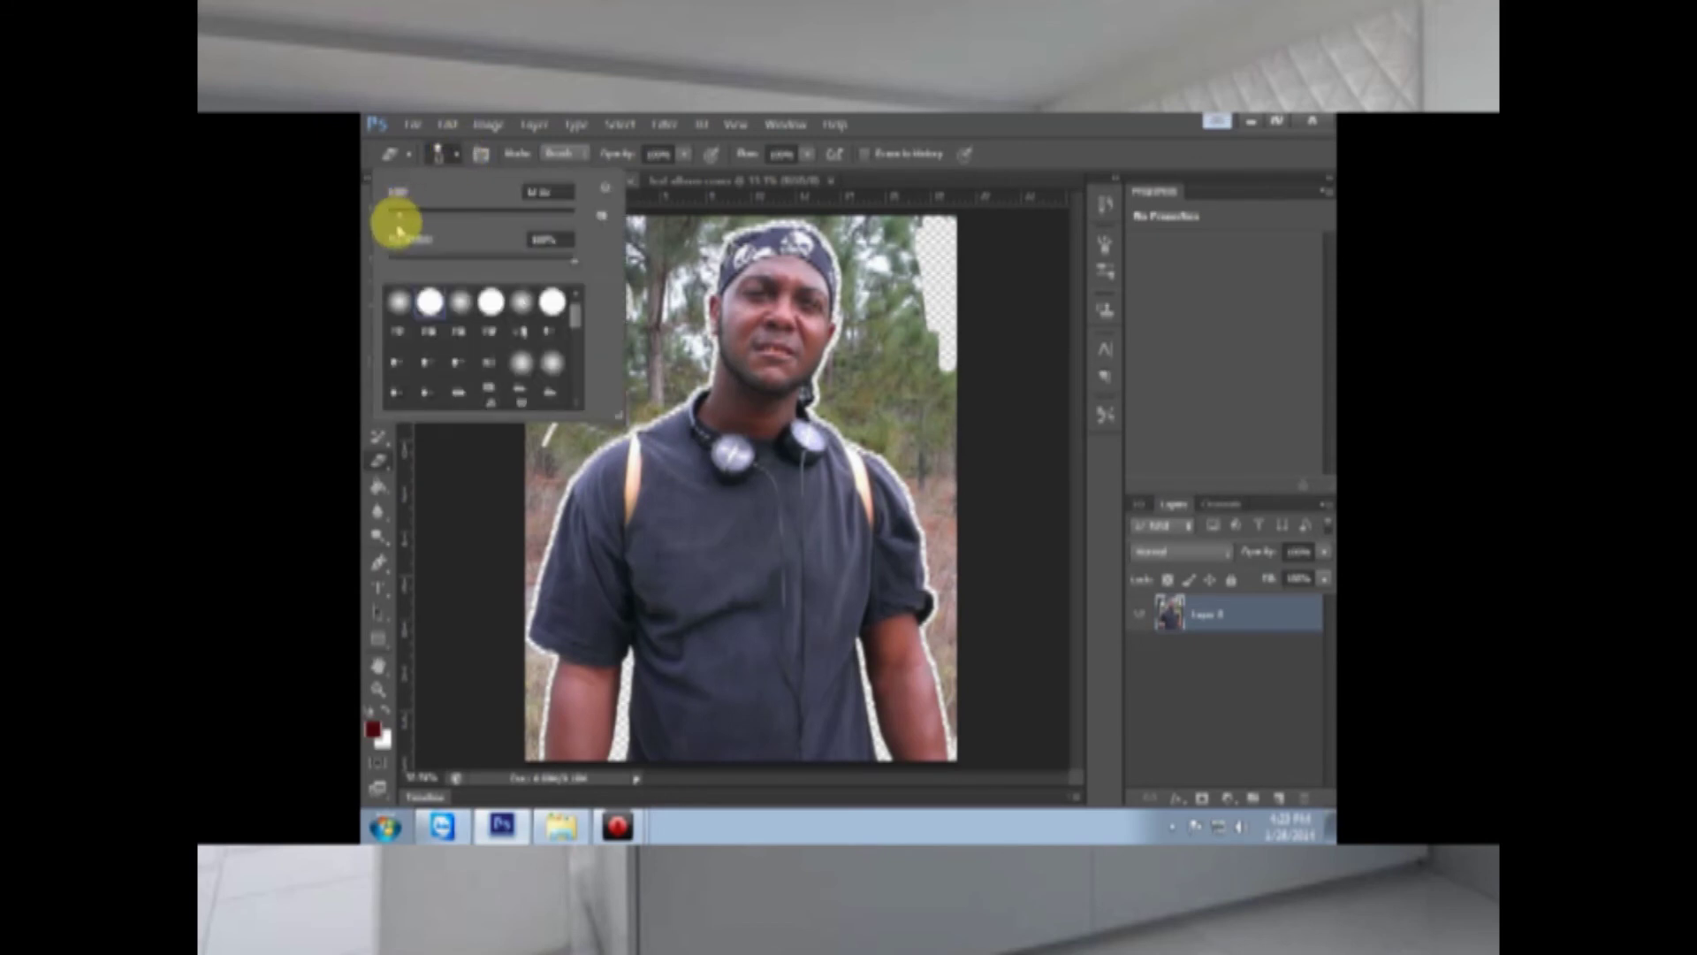
pyautogui.moveTo(401, 219); pyautogui.dragTo(449, 218)
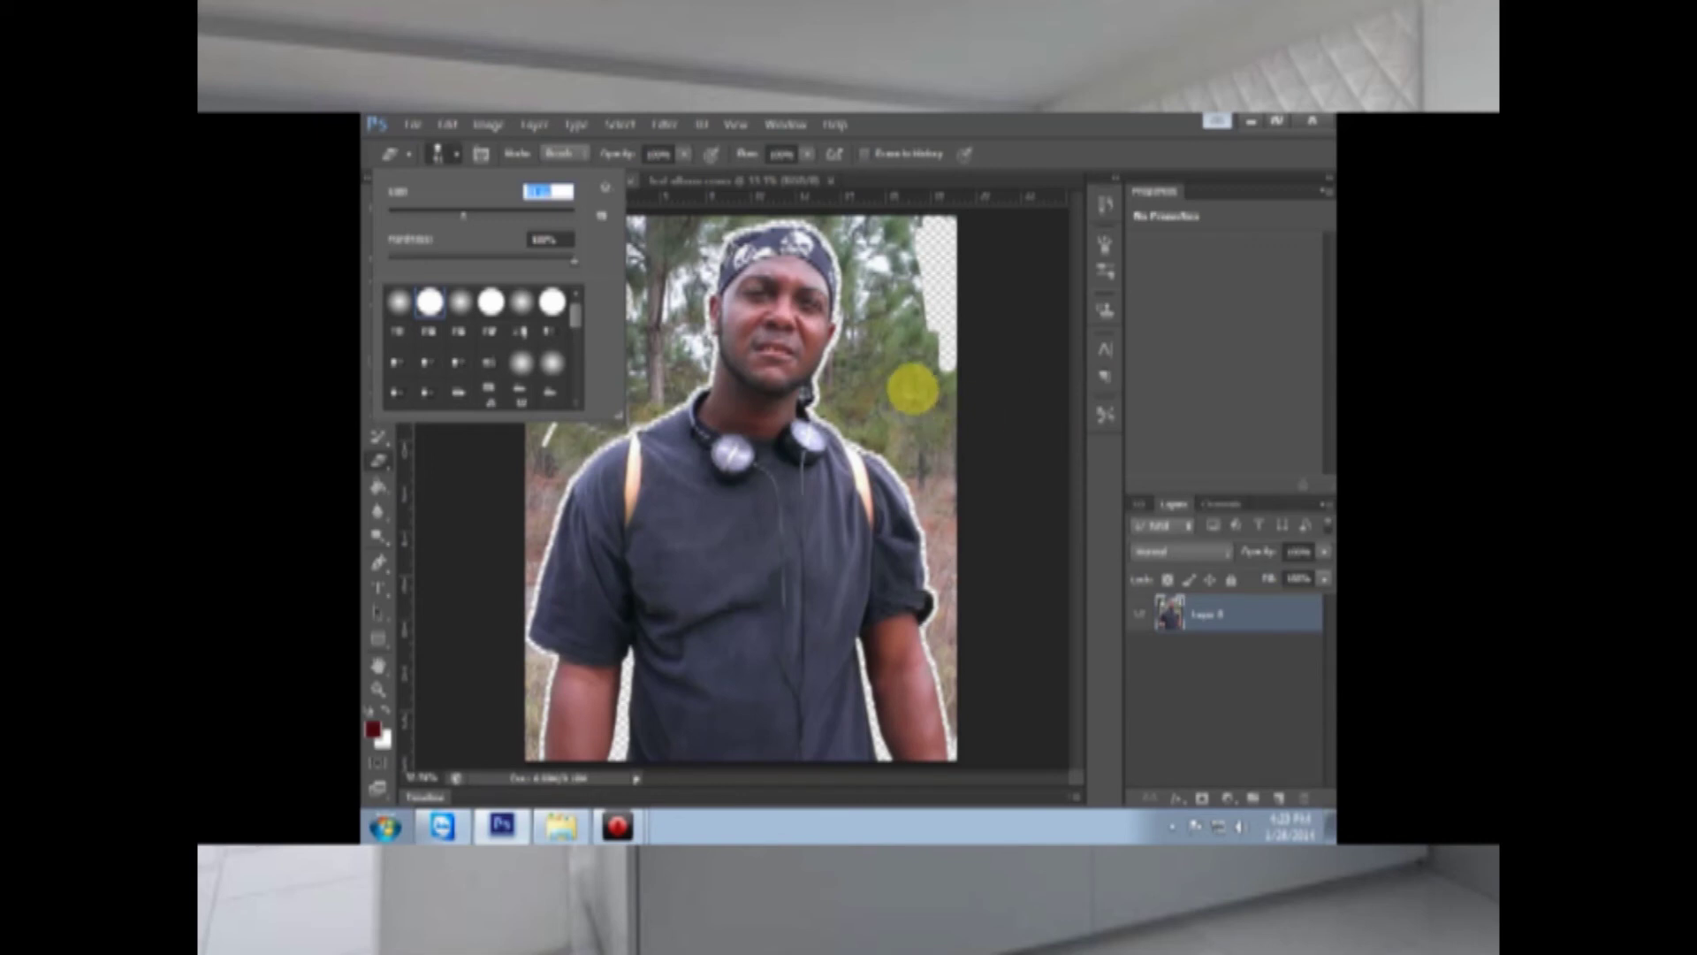
pyautogui.moveTo(935, 338)
pyautogui.mouseDown()
pyautogui.moveTo(933, 220)
pyautogui.moveTo(953, 216)
pyautogui.moveTo(906, 216)
pyautogui.moveTo(973, 472)
pyautogui.moveTo(926, 230)
pyautogui.moveTo(929, 360)
pyautogui.mouseUp()
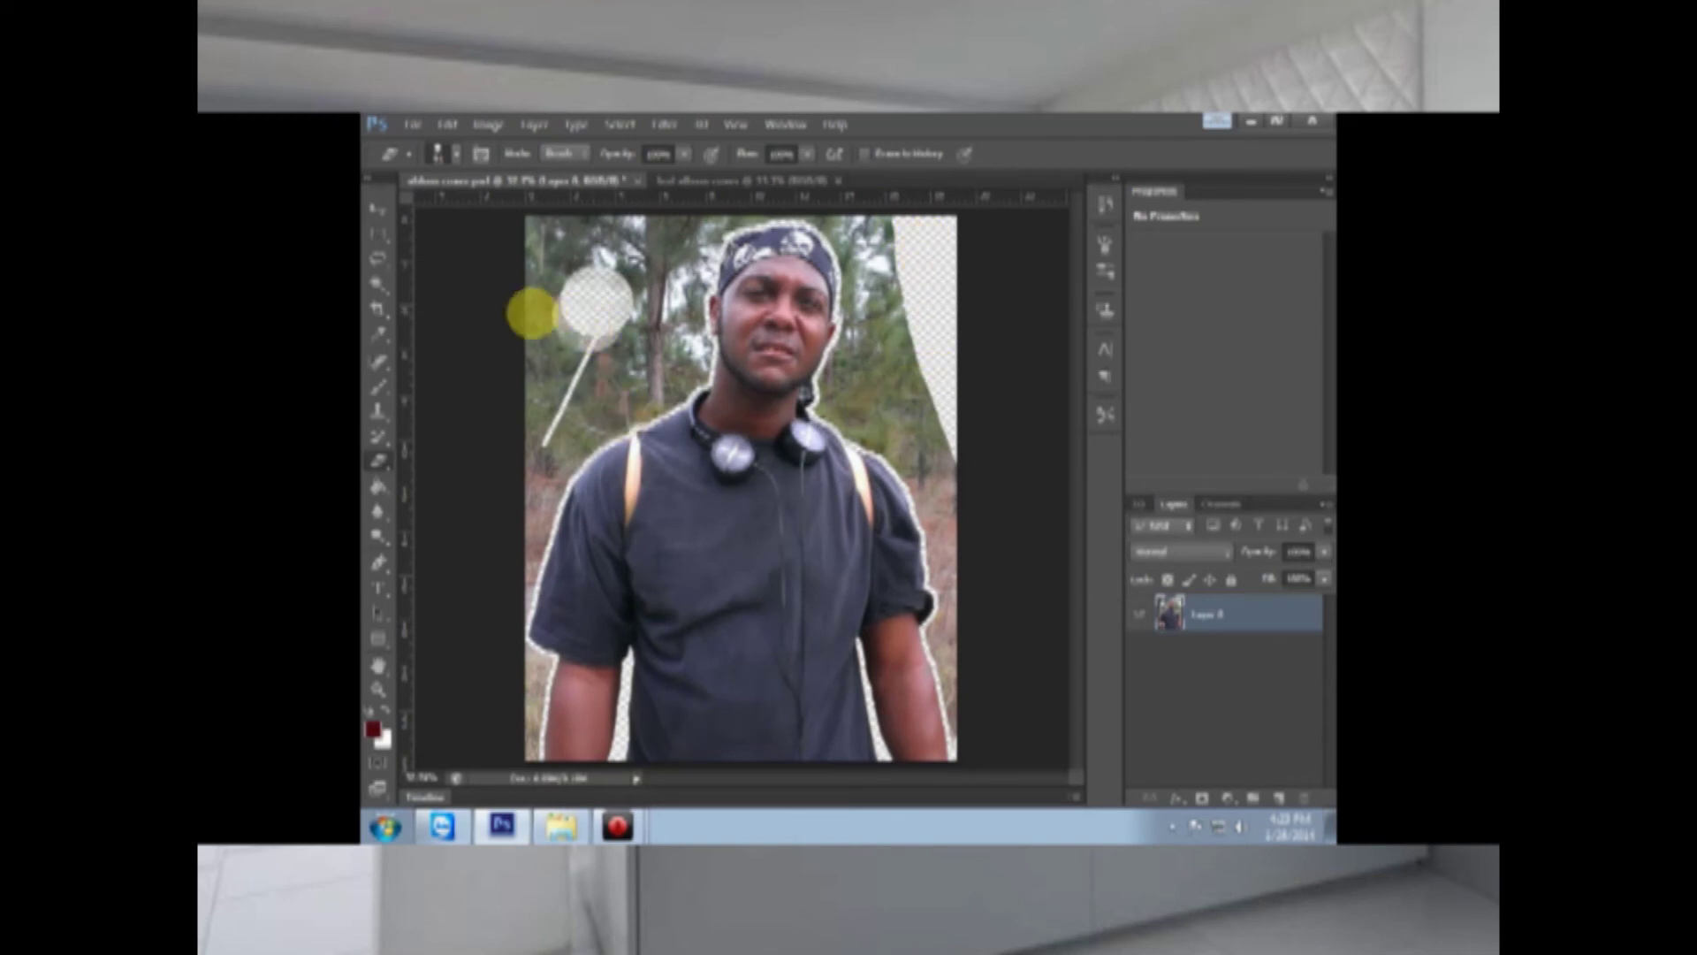
pyautogui.moveTo(511, 252)
pyautogui.mouseDown()
pyautogui.moveTo(542, 238)
pyautogui.moveTo(541, 265)
pyautogui.mouseUp()
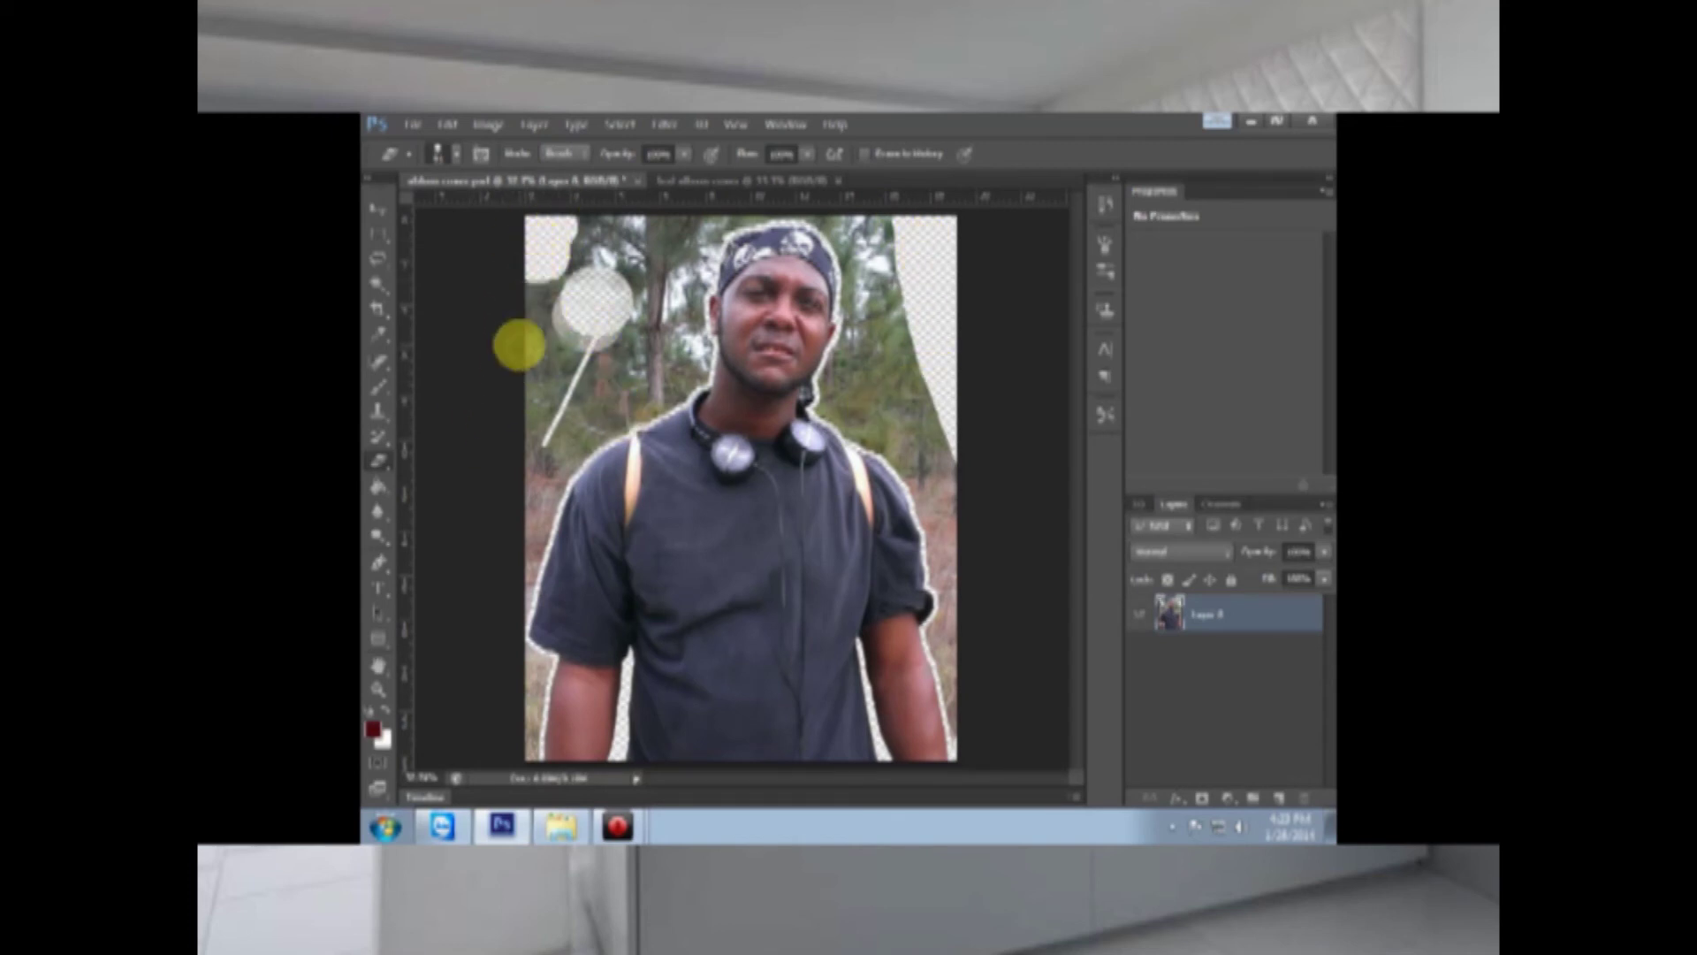
# Step: Remove the remaining background around the man, including the patch beside his lower arm, with the Magic Eraser Tool
pyautogui.rightClick(380, 460)
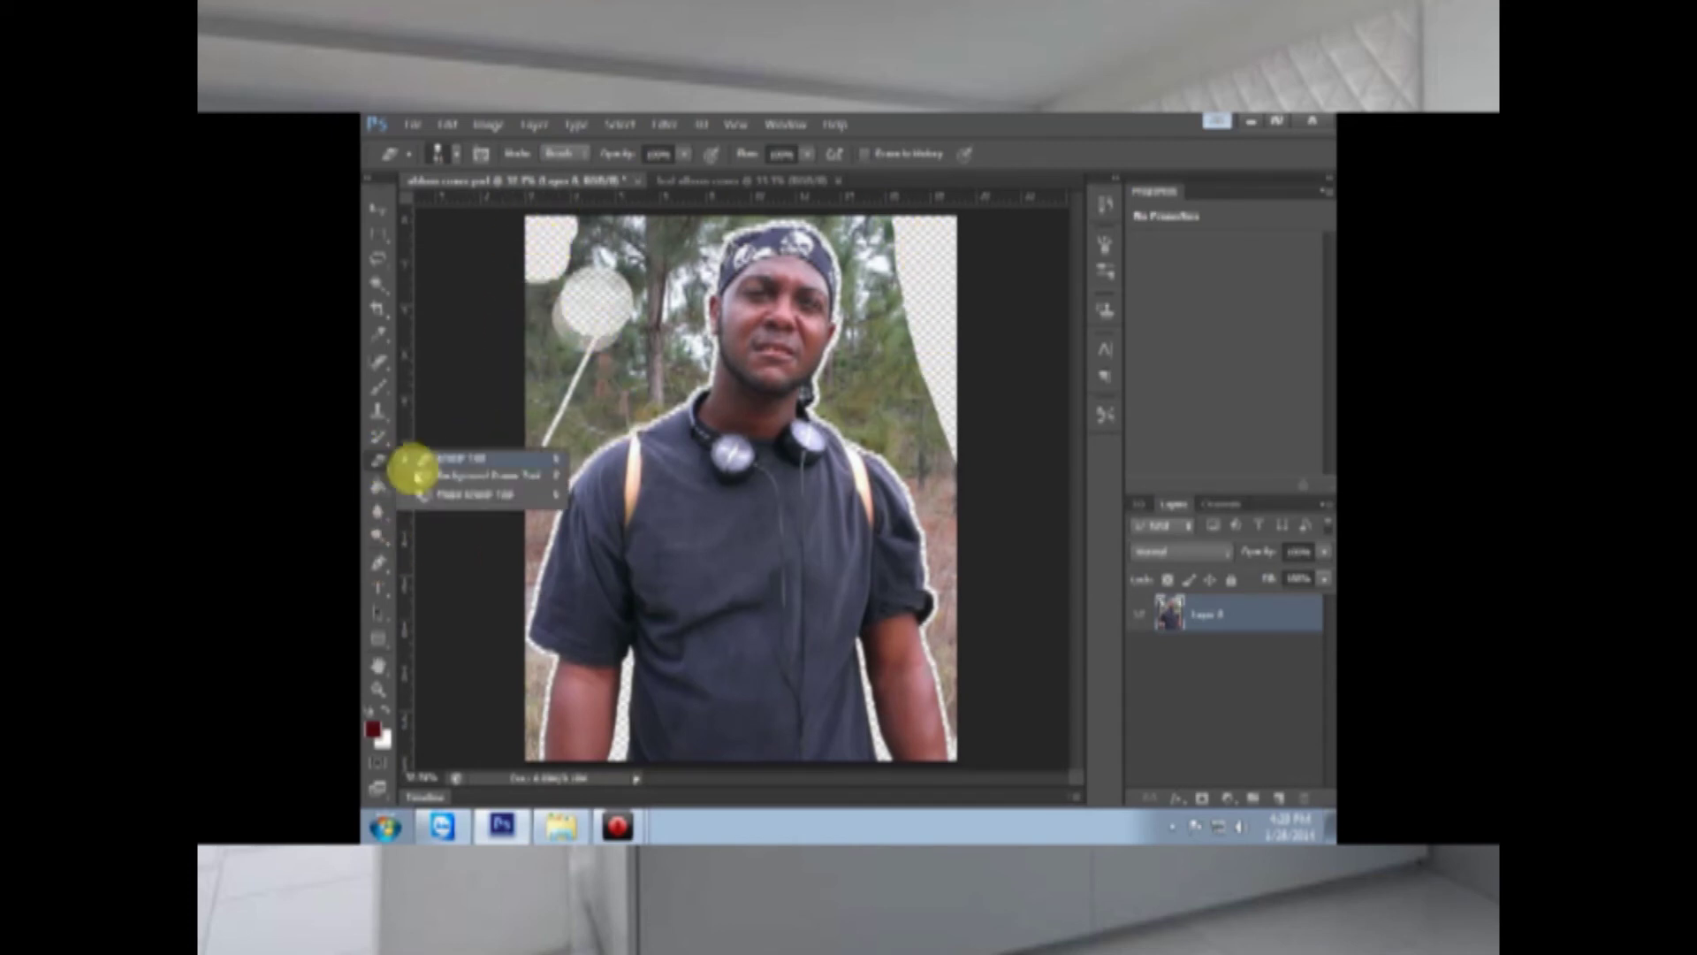
pyautogui.click(443, 488)
pyautogui.click(466, 161)
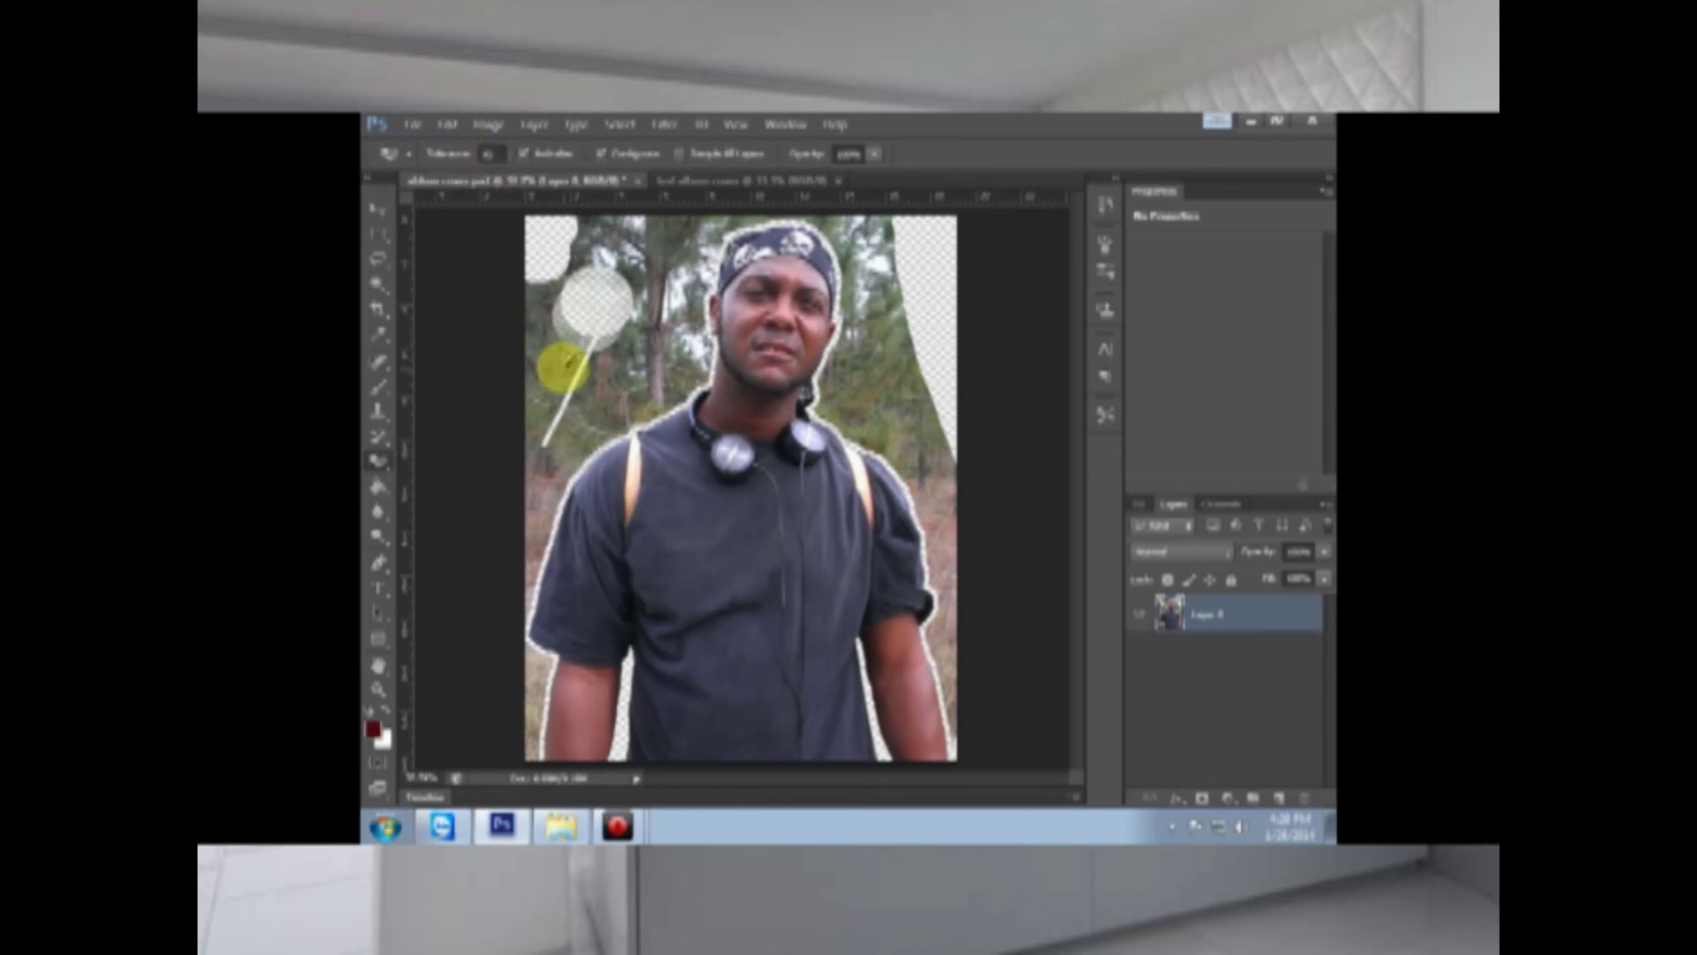
pyautogui.click(559, 378)
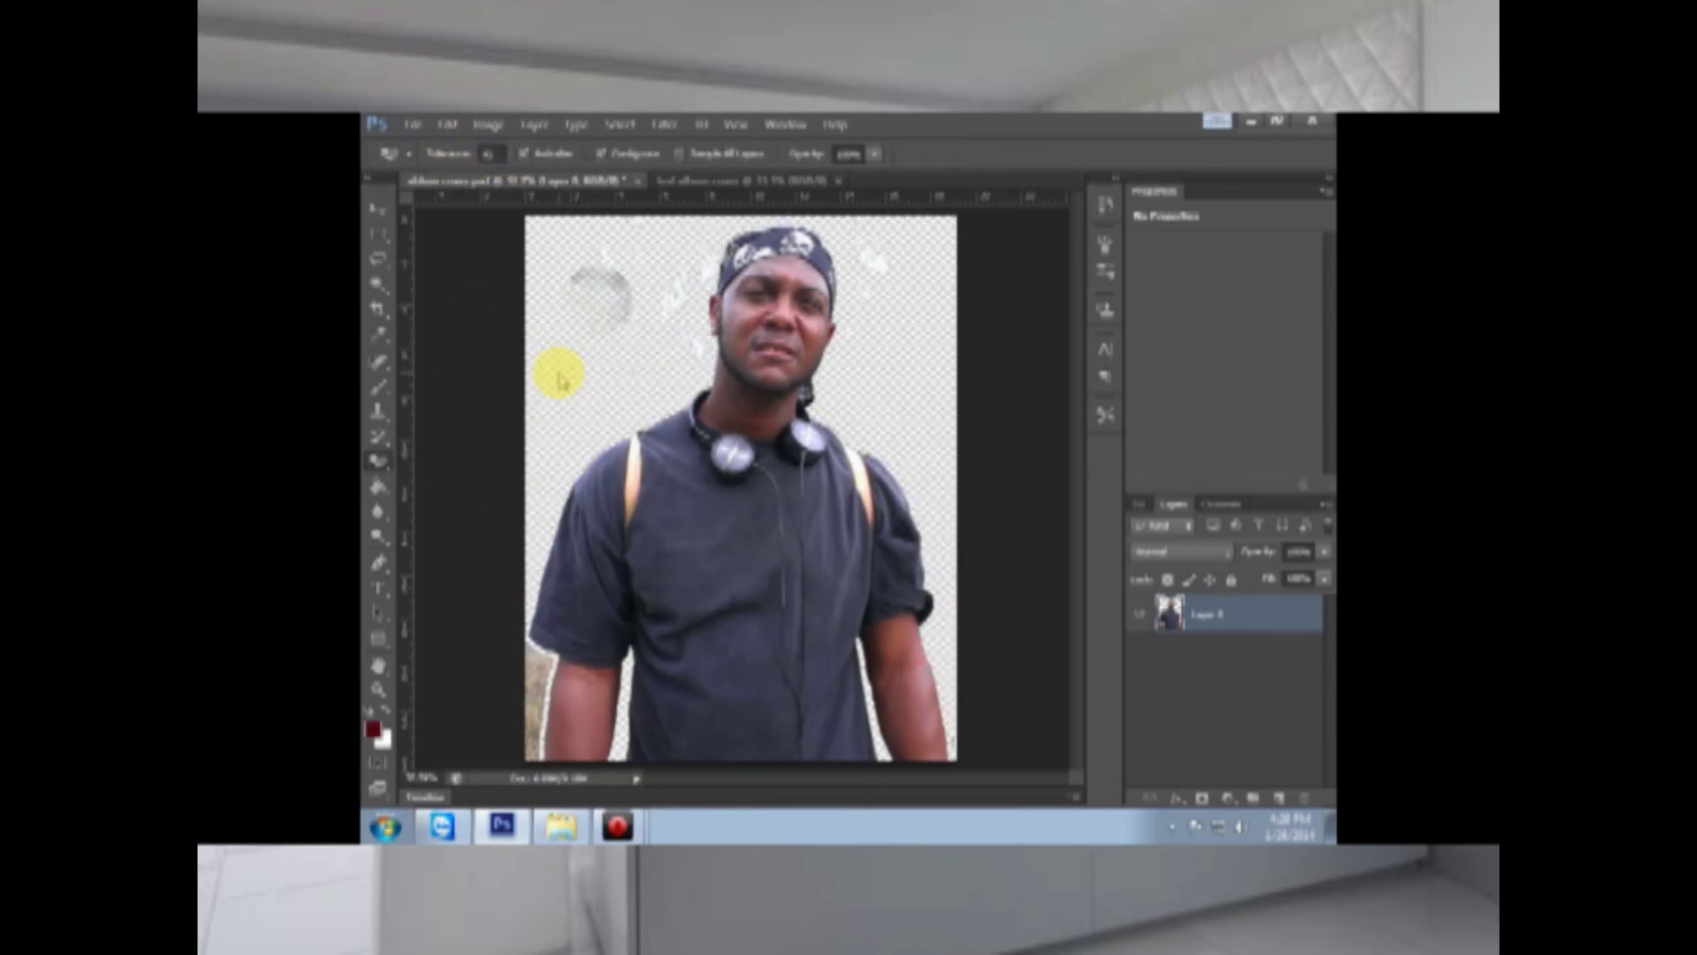
pyautogui.click(533, 676)
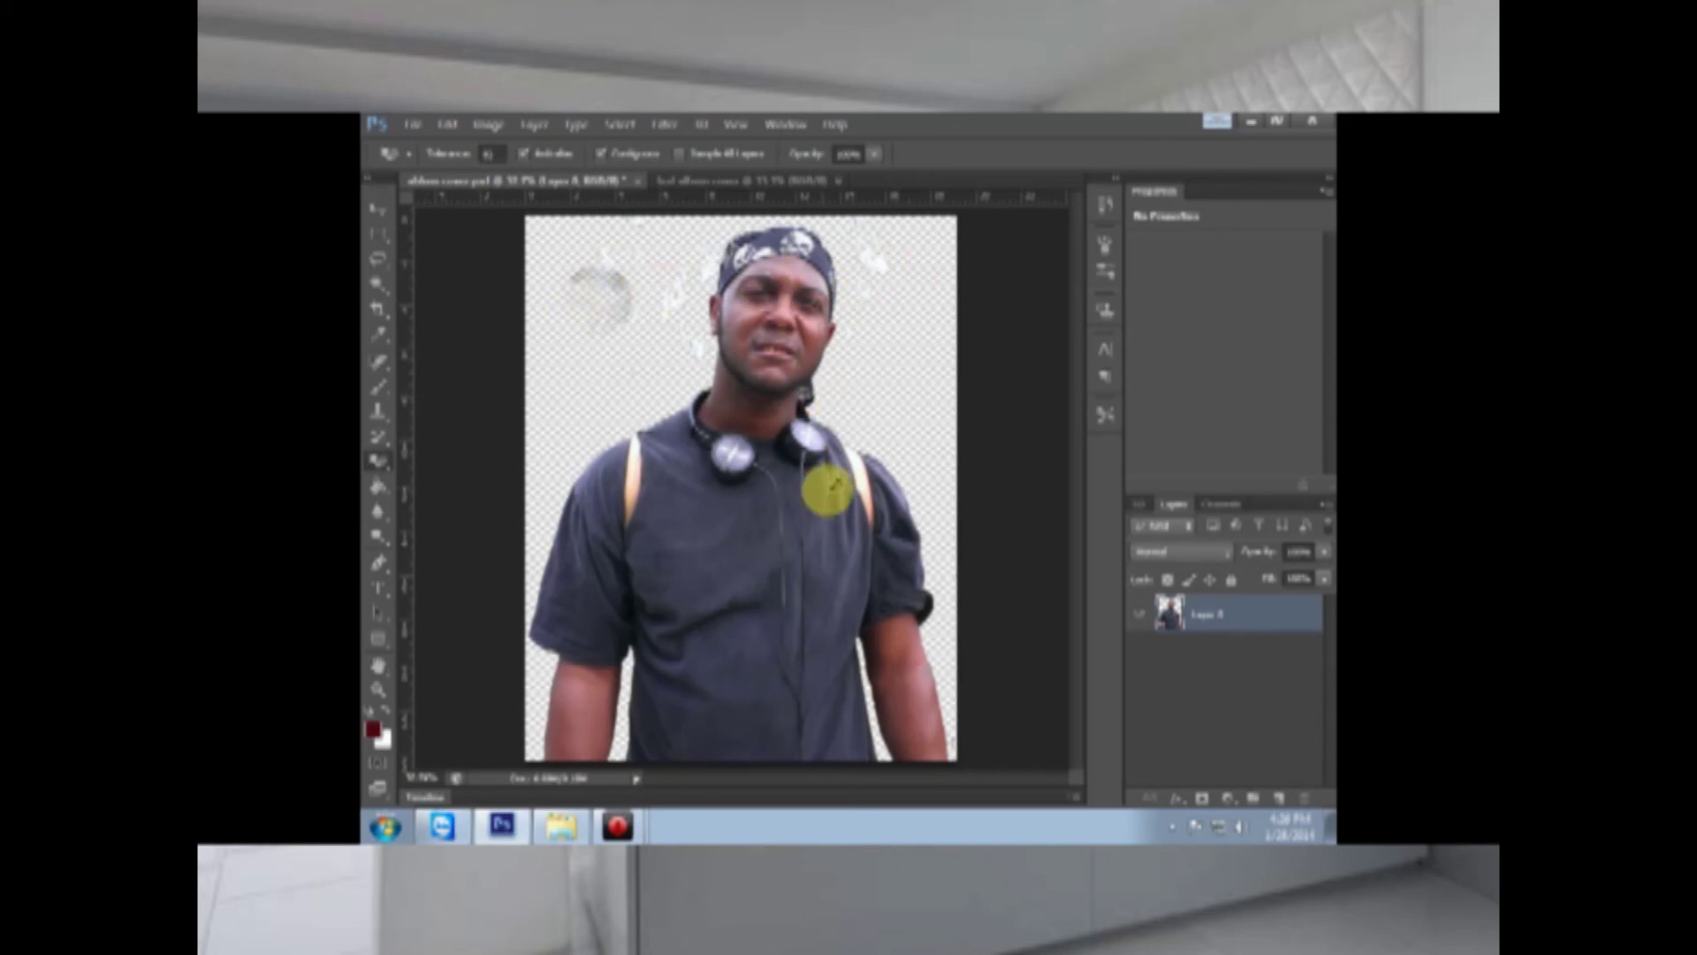
# Step: Cover the whole photo with a black-filled rectangle and place its layer beneath the man's layer
pyautogui.moveTo(378, 629); pyautogui.dragTo(429, 632)
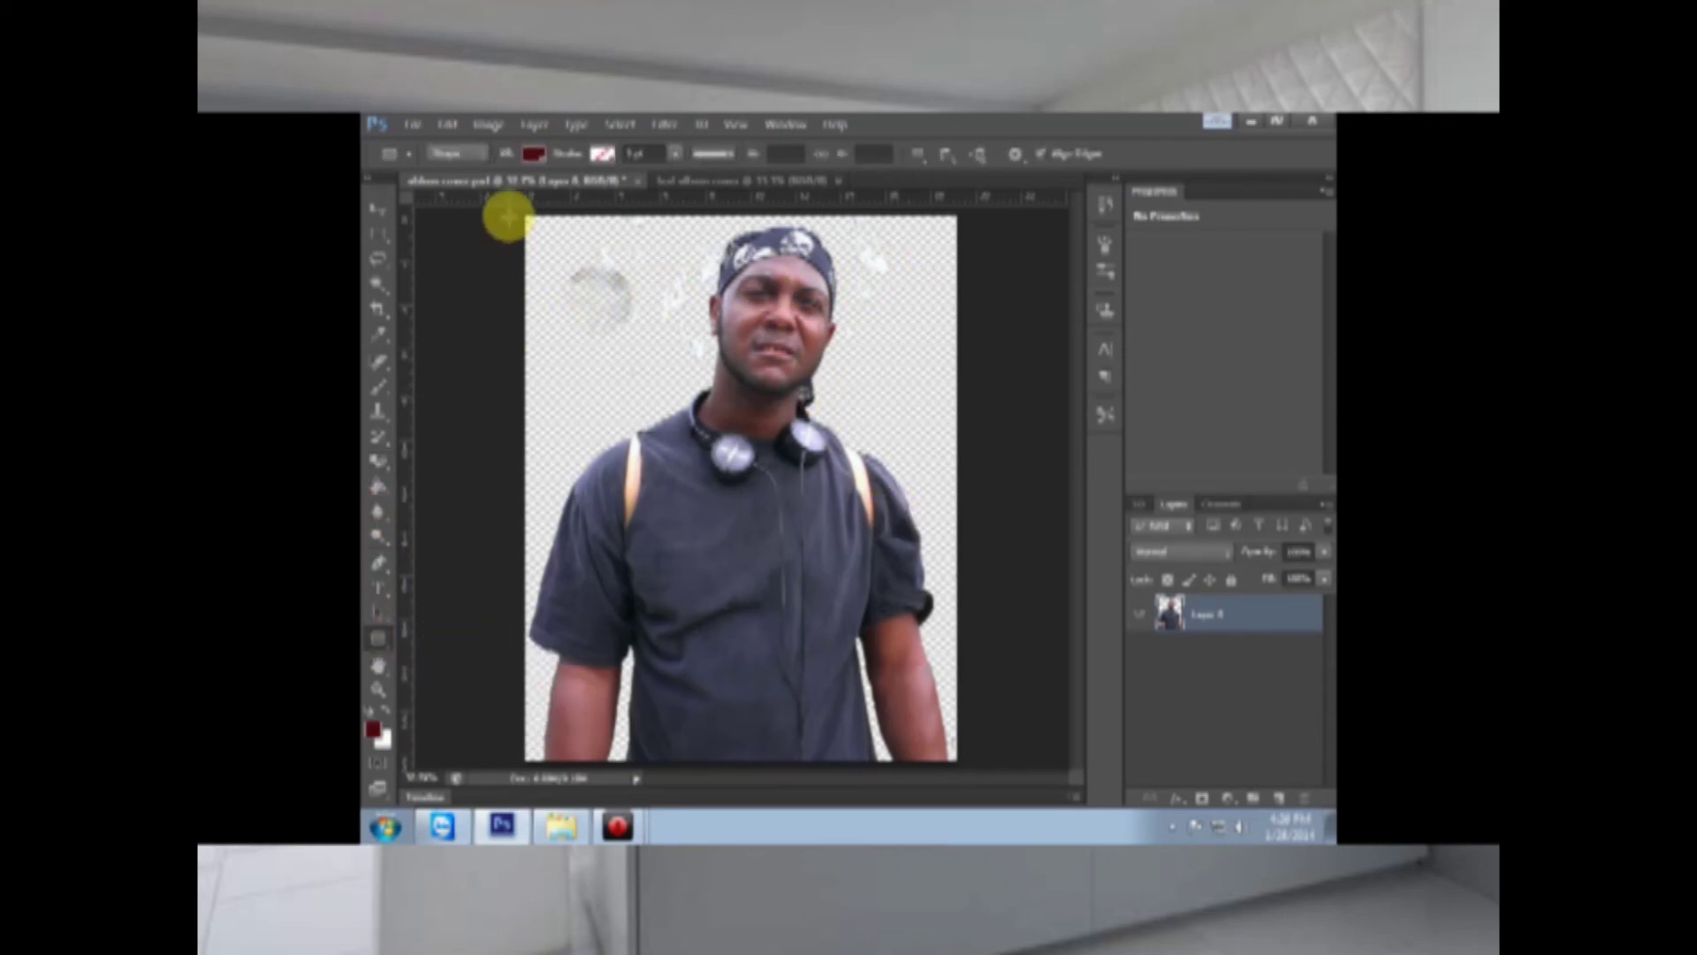
pyautogui.moveTo(517, 208); pyautogui.dragTo(981, 767)
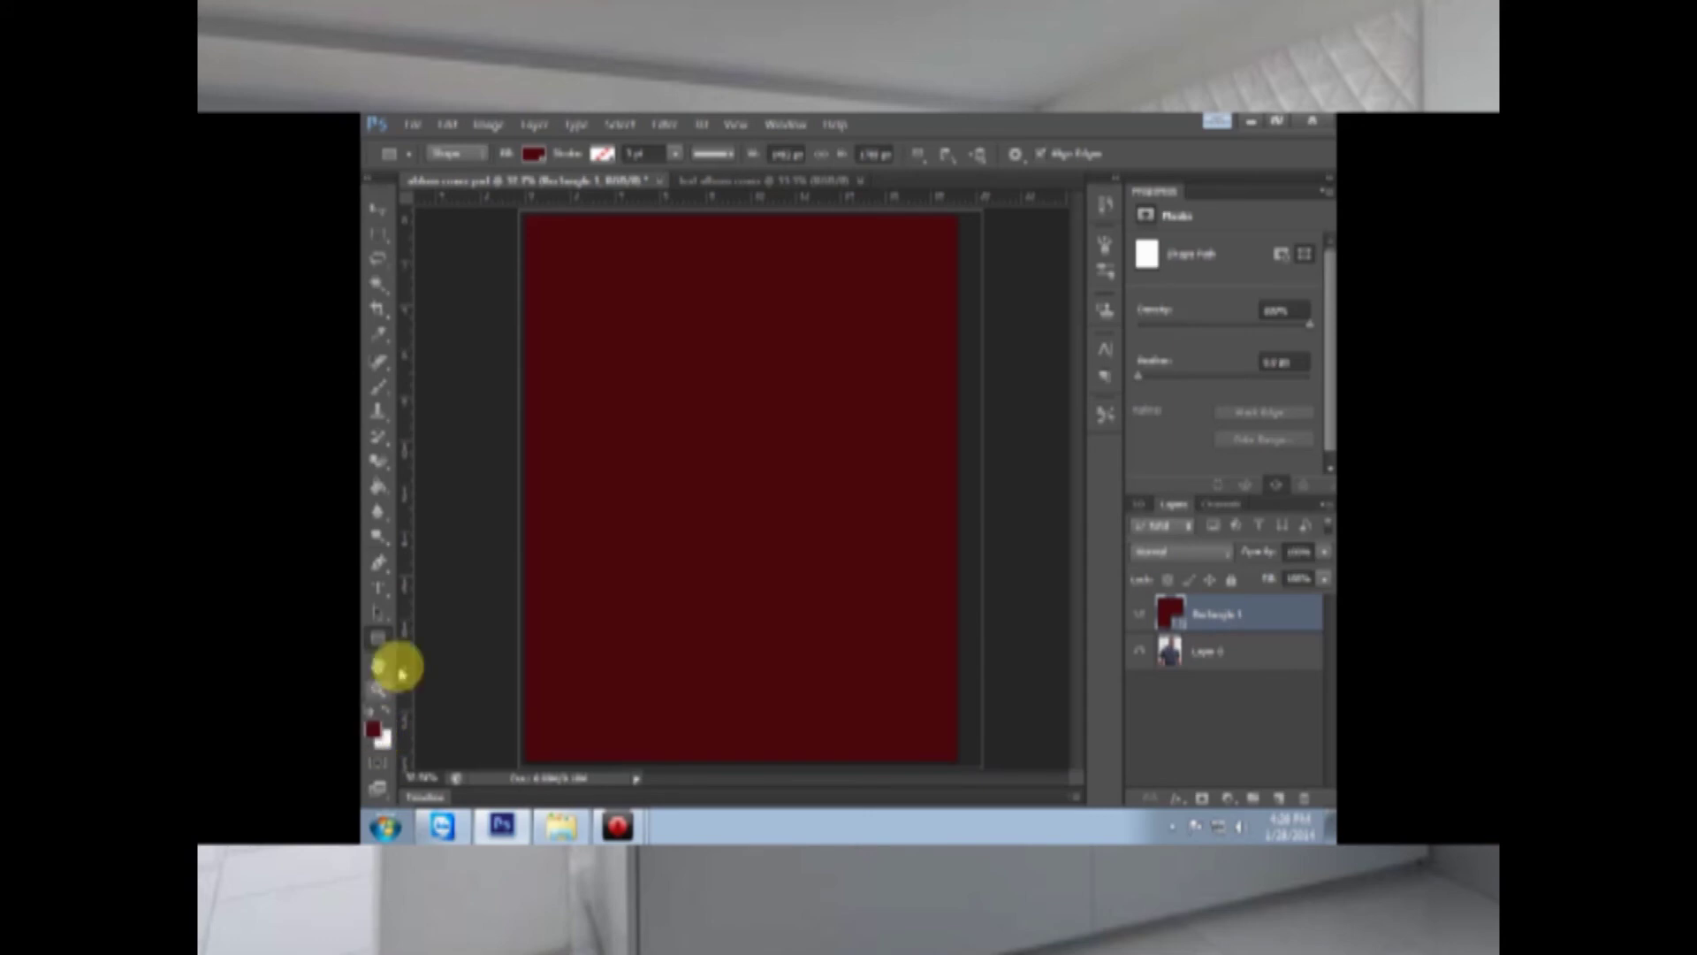
pyautogui.click(533, 153)
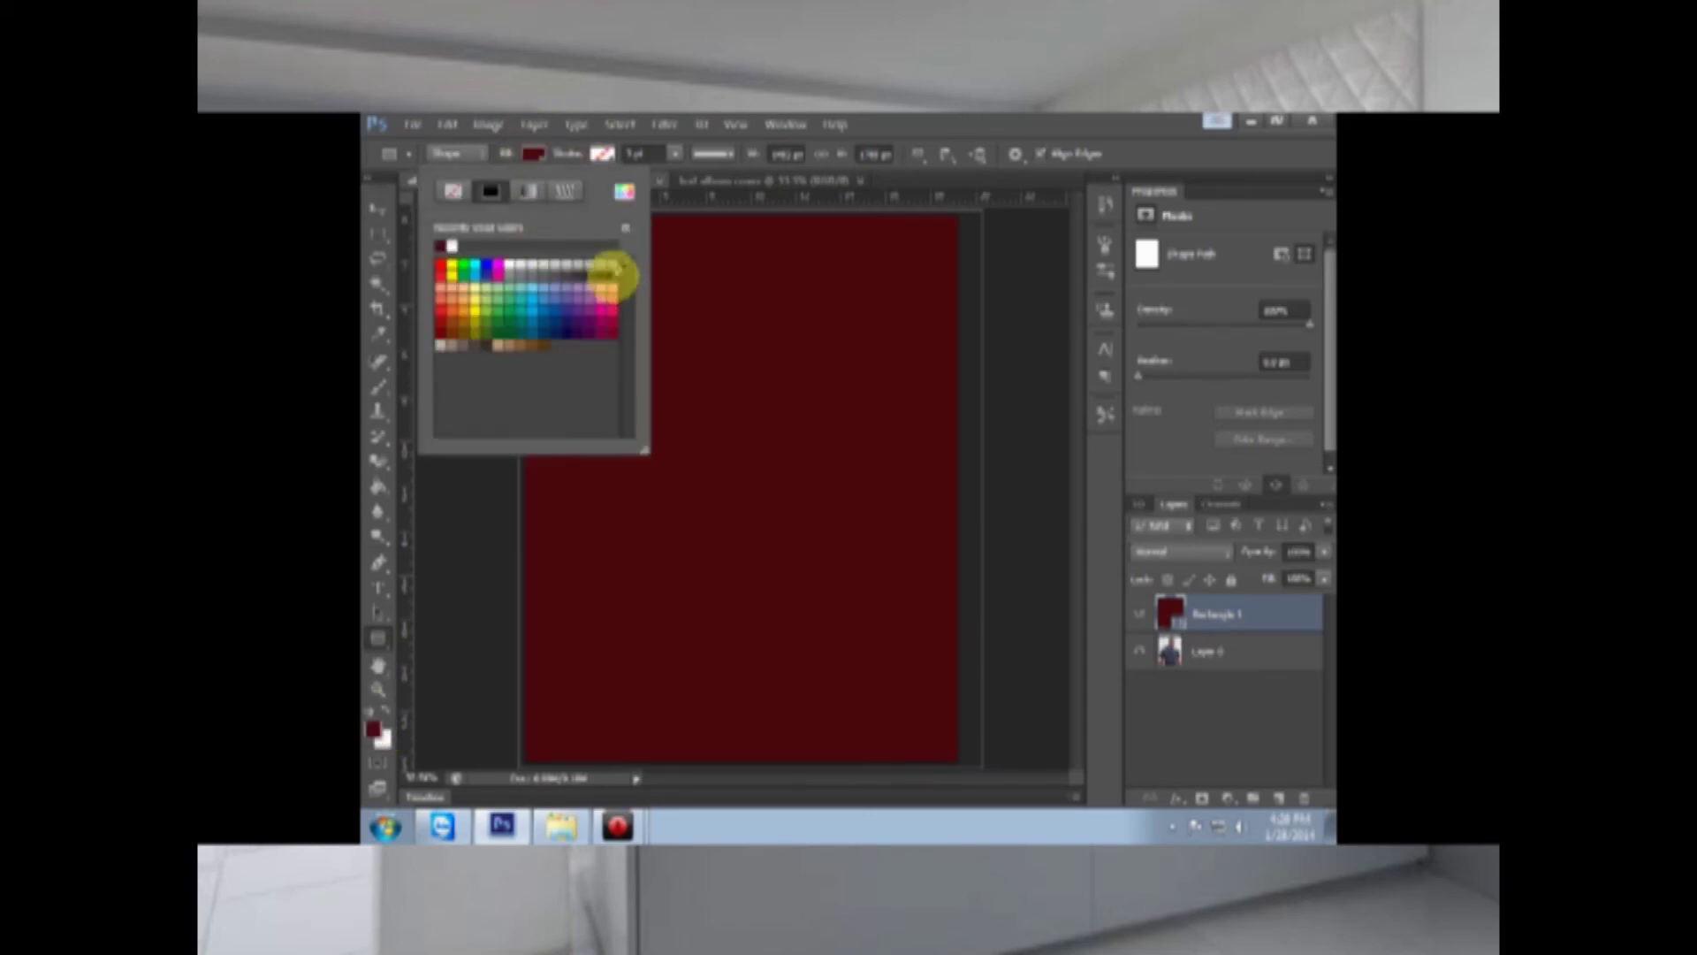
pyautogui.click(616, 270)
pyautogui.moveTo(1209, 621); pyautogui.dragTo(1220, 669)
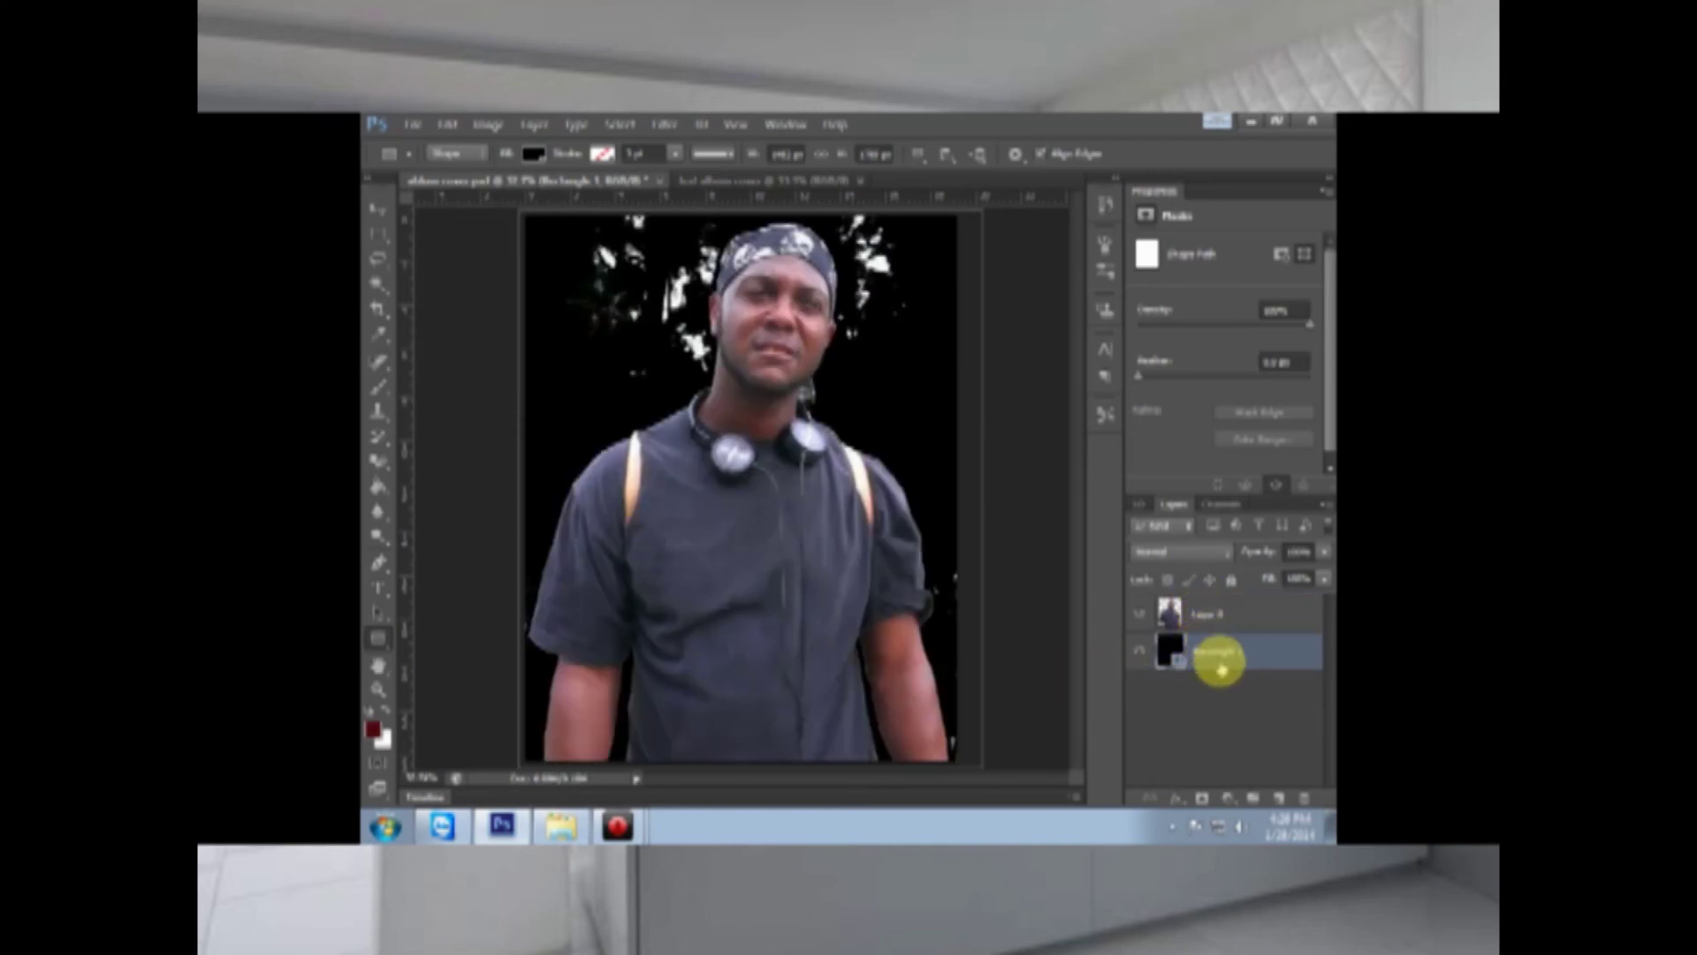
pyautogui.moveTo(1208, 632); pyautogui.dragTo(1220, 663)
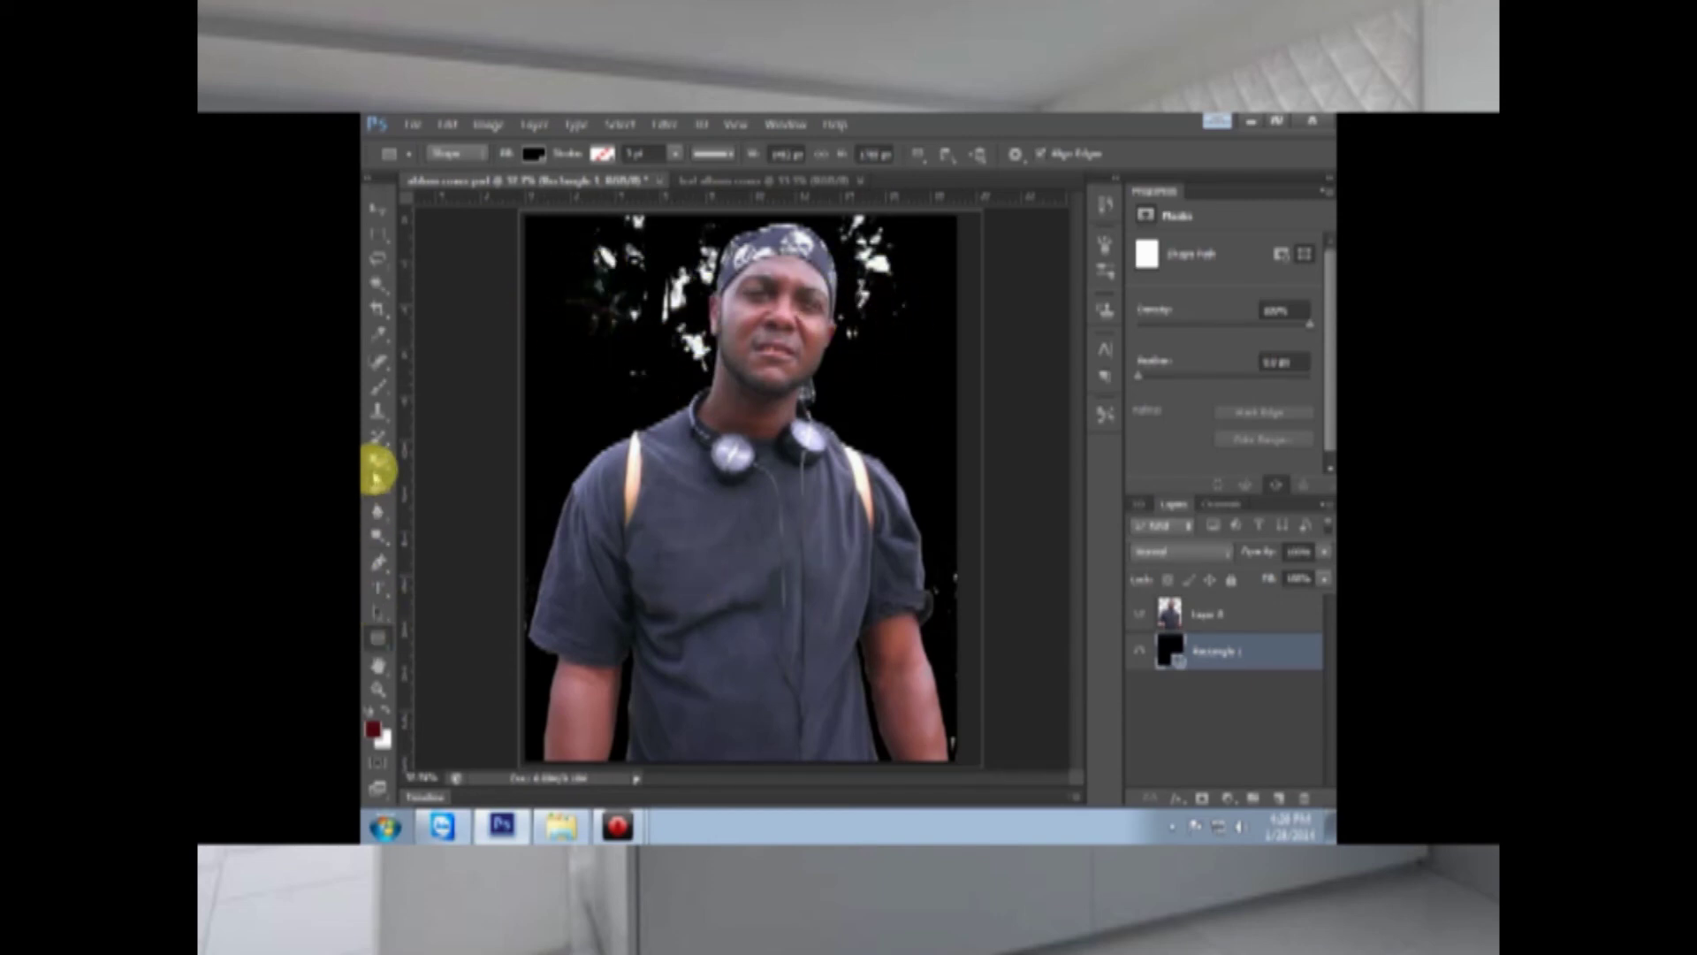
# Step: Erase the leftover background specks on the man's layer along the photo's left side and beside his right-hand sleeve with the Eraser Tool
pyautogui.click(377, 469)
pyautogui.click(428, 447)
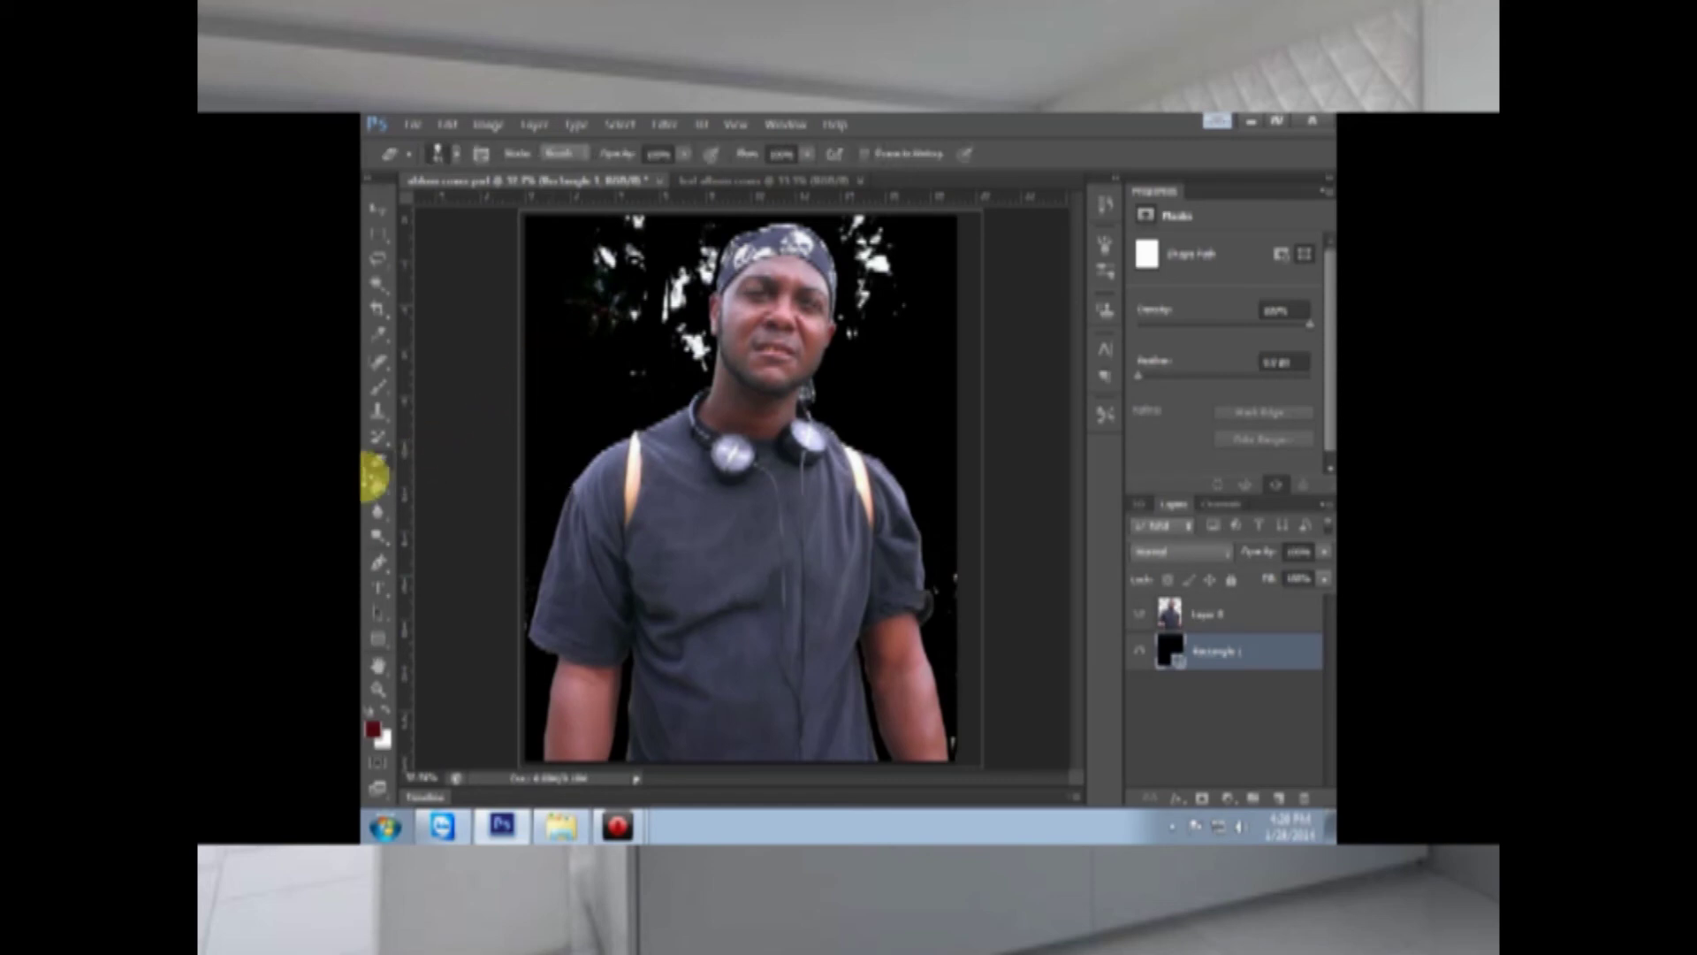
pyautogui.click(1195, 612)
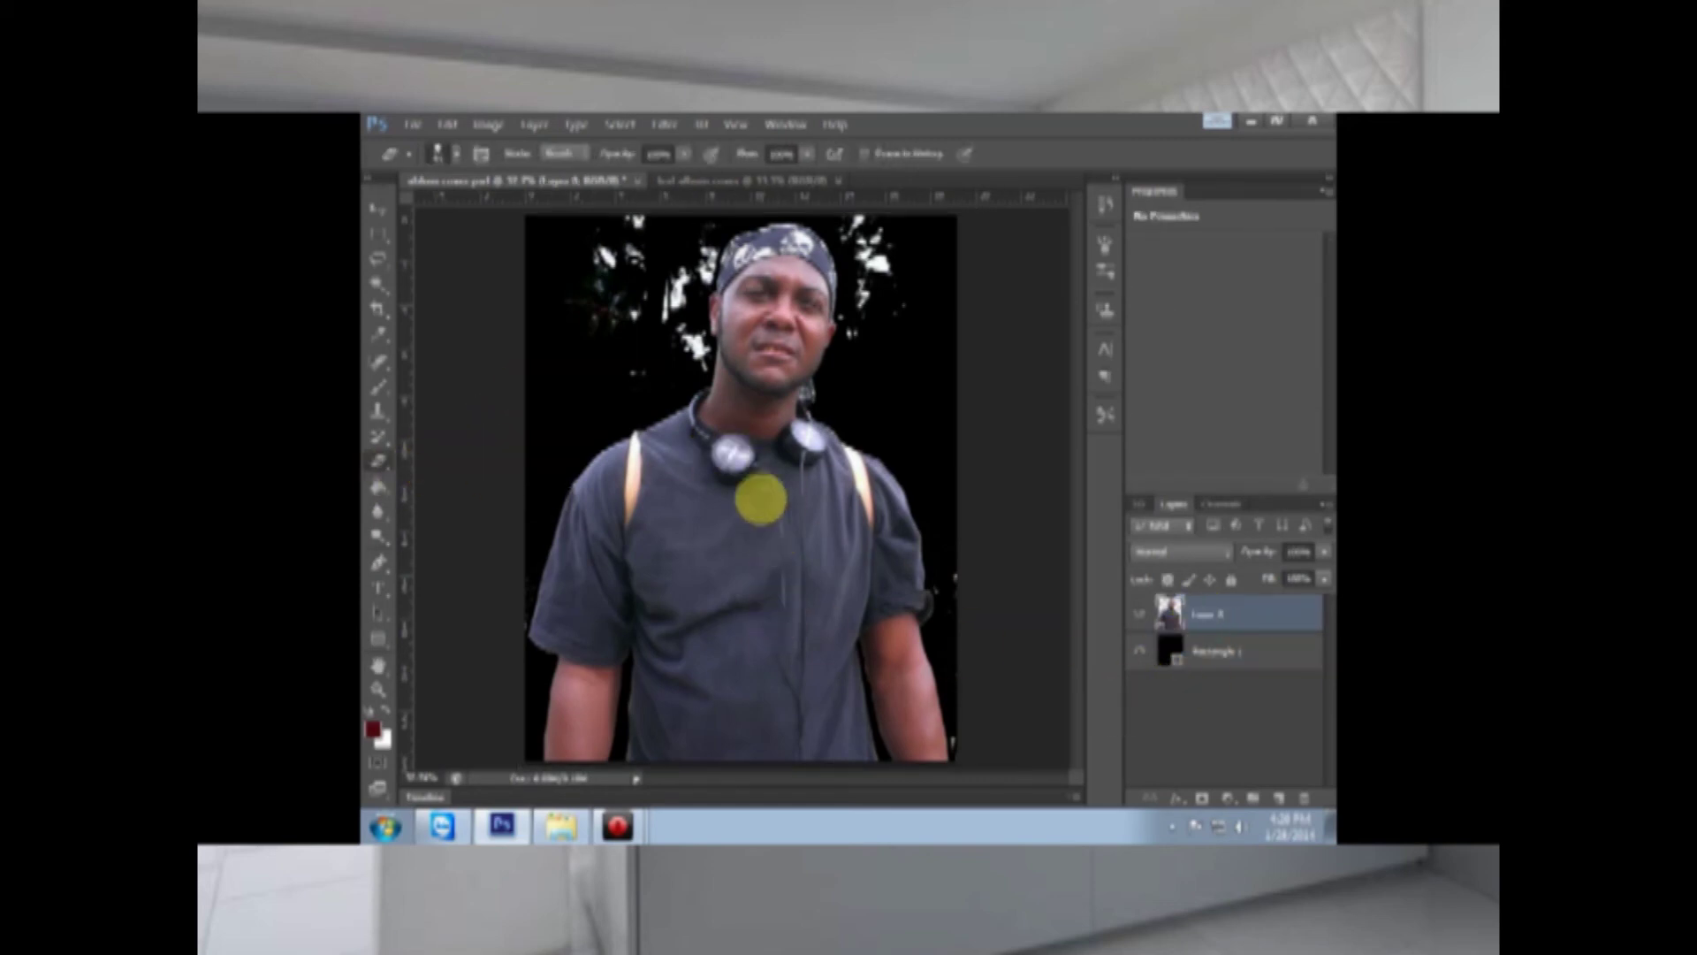
pyautogui.moveTo(645, 295)
pyautogui.mouseDown()
pyautogui.moveTo(596, 277)
pyautogui.moveTo(616, 267)
pyautogui.moveTo(597, 231)
pyautogui.moveTo(638, 202)
pyautogui.moveTo(663, 232)
pyautogui.moveTo(611, 231)
pyautogui.moveTo(587, 430)
pyautogui.moveTo(617, 306)
pyautogui.moveTo(554, 323)
pyautogui.moveTo(532, 269)
pyautogui.moveTo(568, 277)
pyautogui.moveTo(653, 359)
pyautogui.moveTo(636, 400)
pyautogui.moveTo(673, 381)
pyautogui.moveTo(679, 293)
pyautogui.moveTo(694, 363)
pyautogui.moveTo(701, 349)
pyautogui.moveTo(693, 324)
pyautogui.moveTo(630, 404)
pyautogui.moveTo(515, 487)
pyautogui.moveTo(525, 557)
pyautogui.mouseUp()
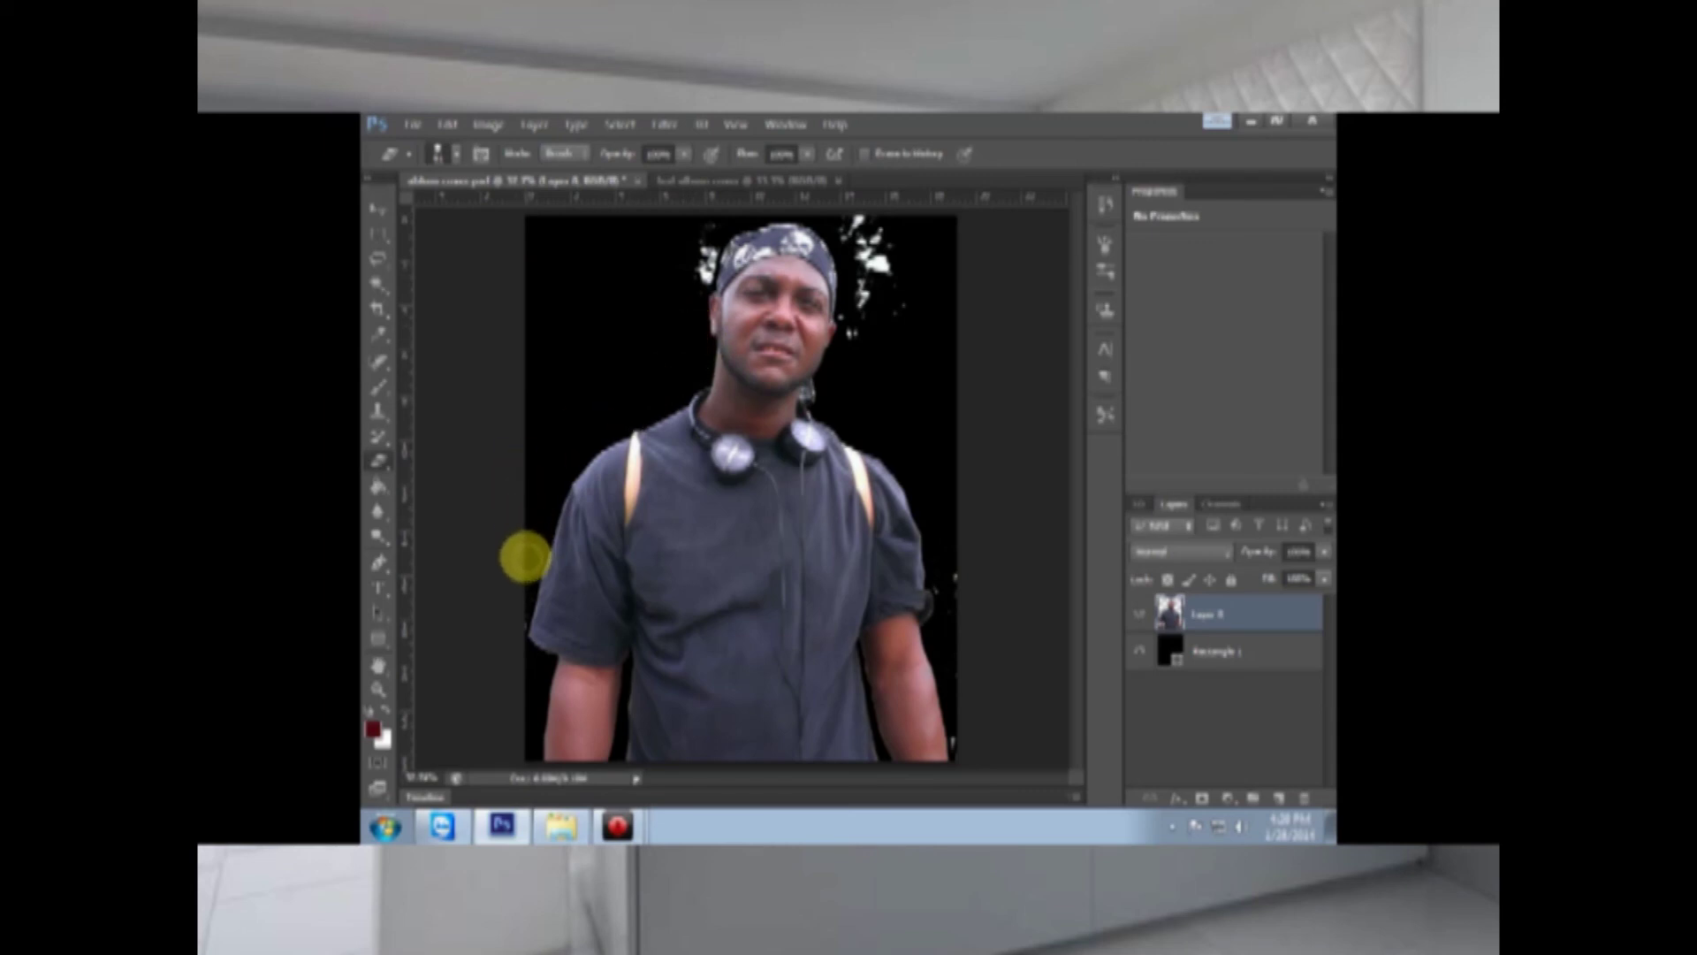
pyautogui.moveTo(518, 621)
pyautogui.mouseDown()
pyautogui.moveTo(492, 686)
pyautogui.moveTo(1035, 481)
pyautogui.moveTo(963, 645)
pyautogui.moveTo(938, 499)
pyautogui.mouseUp()
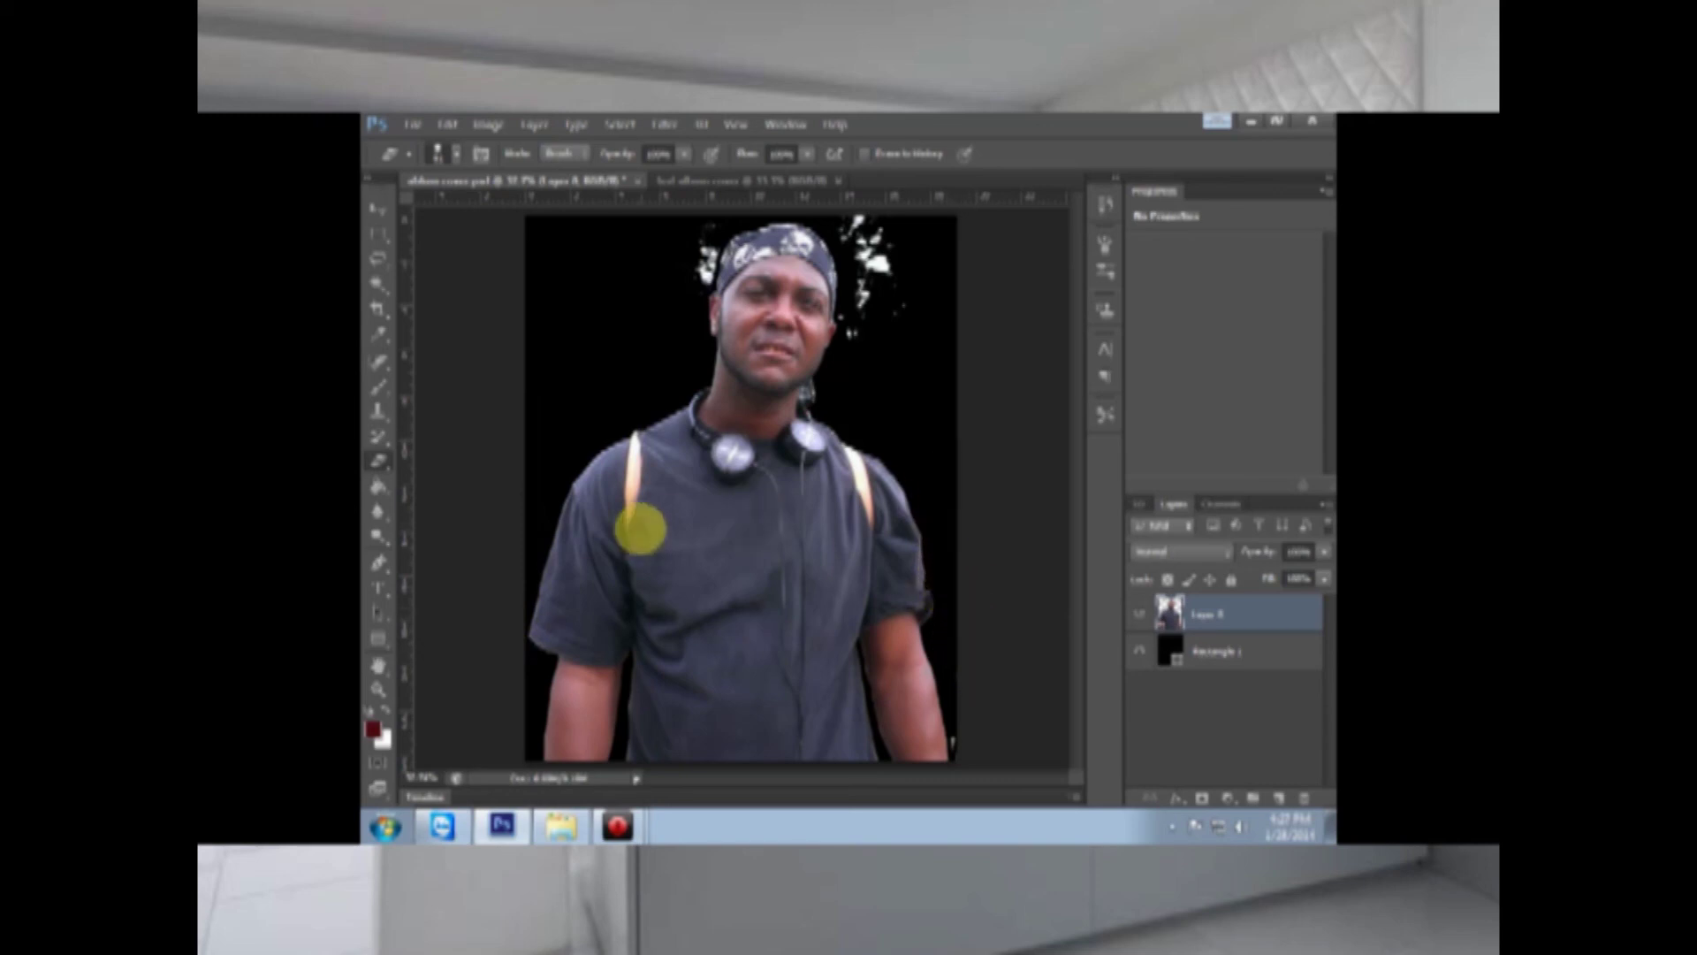
# Step: Erase the remaining light background patches on both sides of the man's head and beside his lower arm
pyautogui.moveTo(381, 640); pyautogui.dragTo(461, 638)
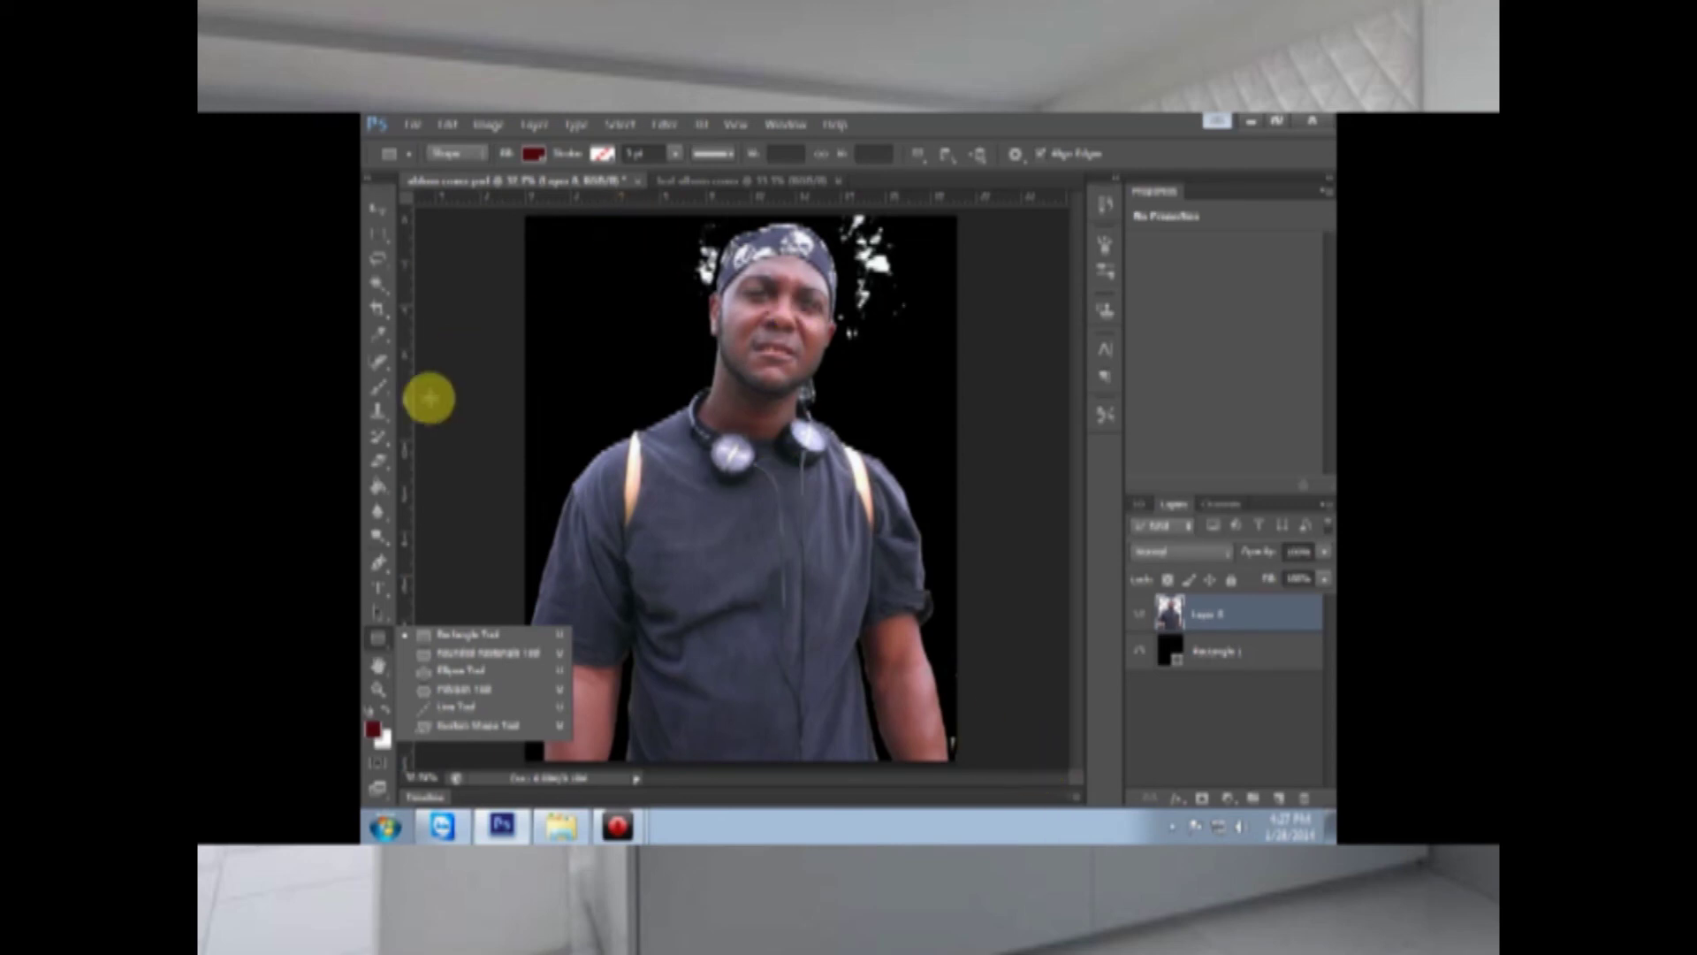
pyautogui.click(379, 461)
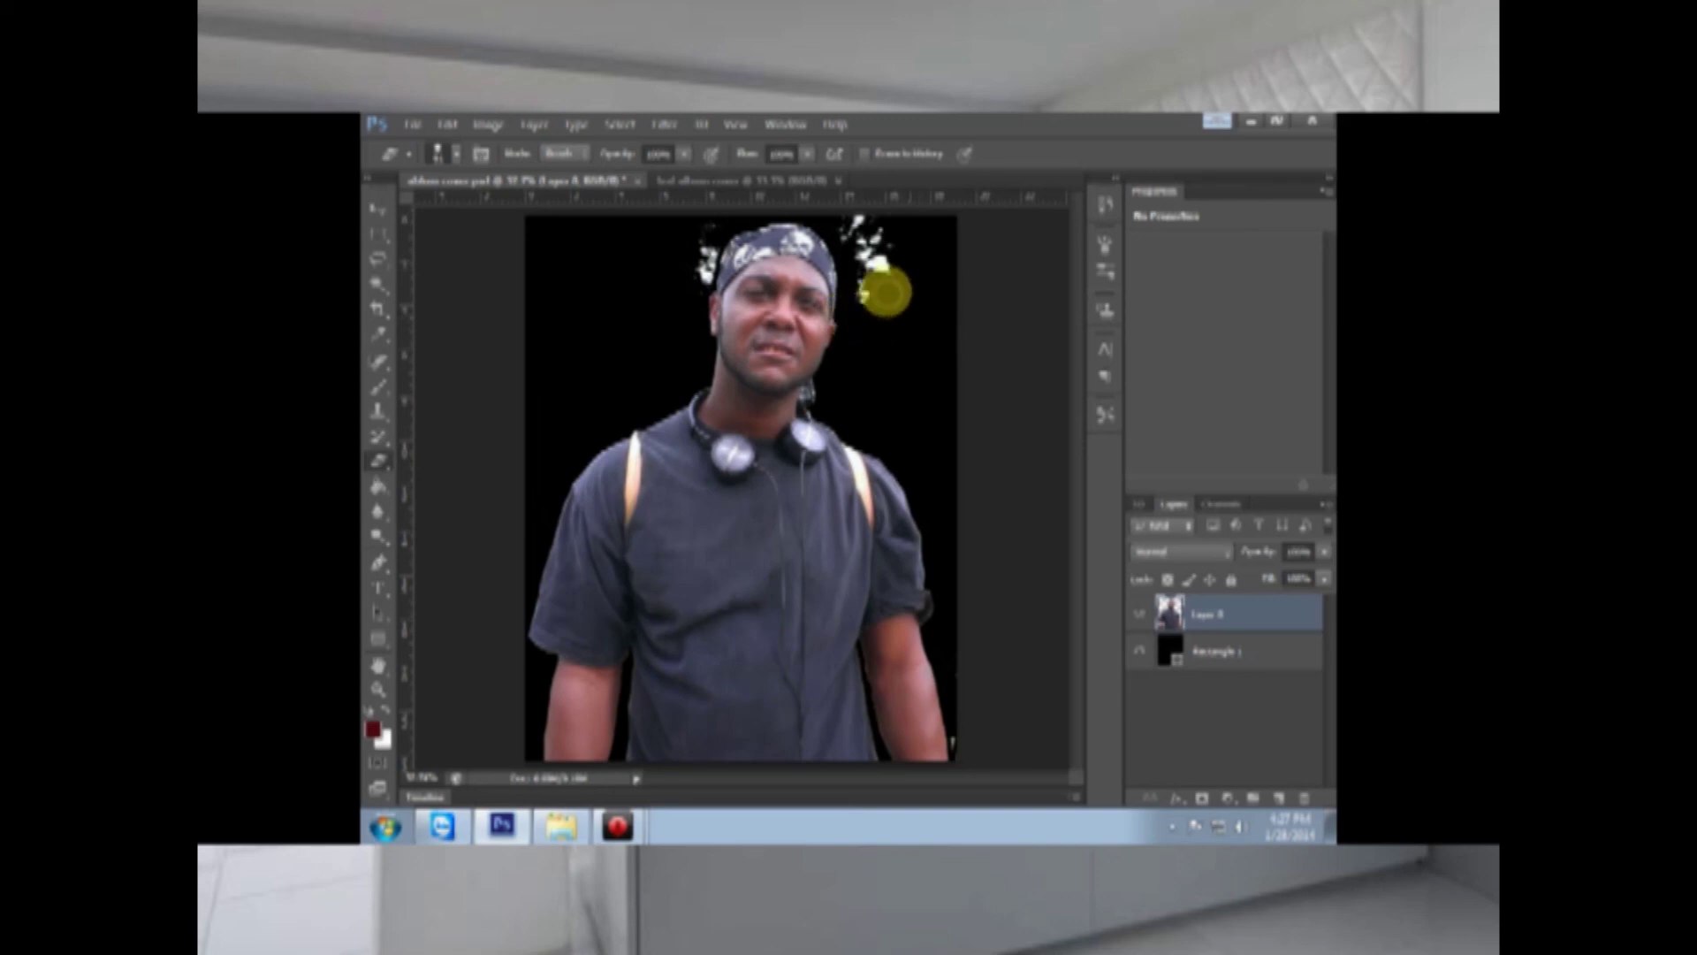
pyautogui.moveTo(897, 280); pyautogui.dragTo(846, 231)
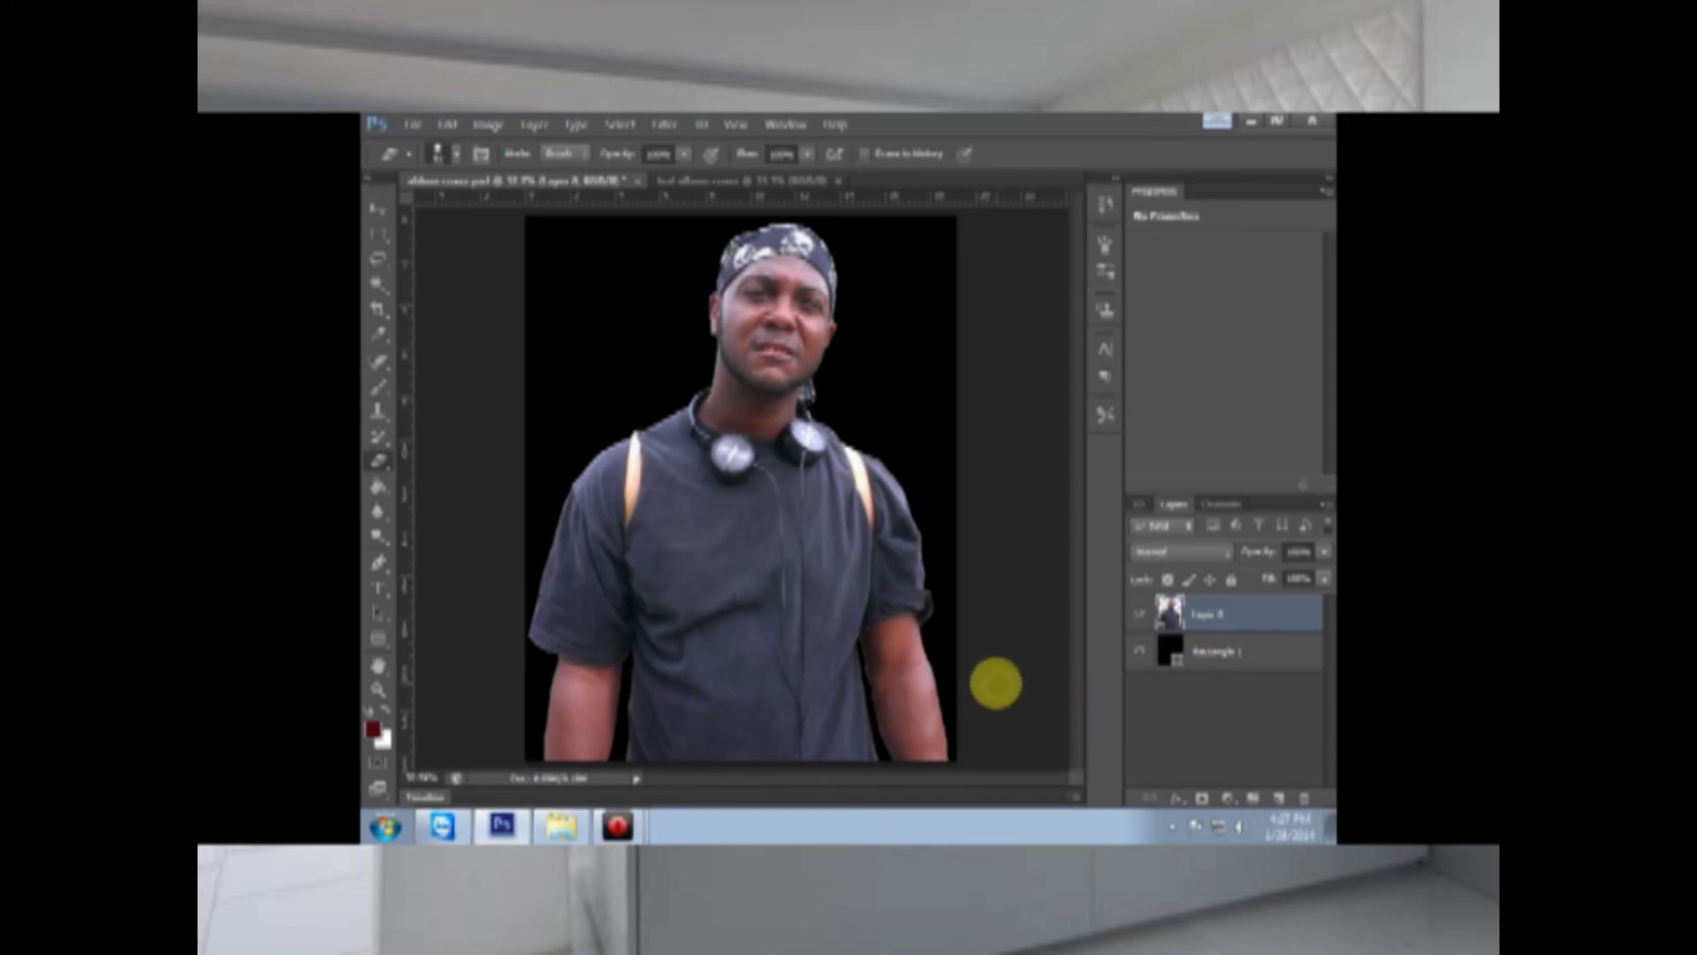
# Step: Erase the light fringe along the arm's edge in the narrow gap beside the shirt with a resized Eraser brush
pyautogui.click(381, 689)
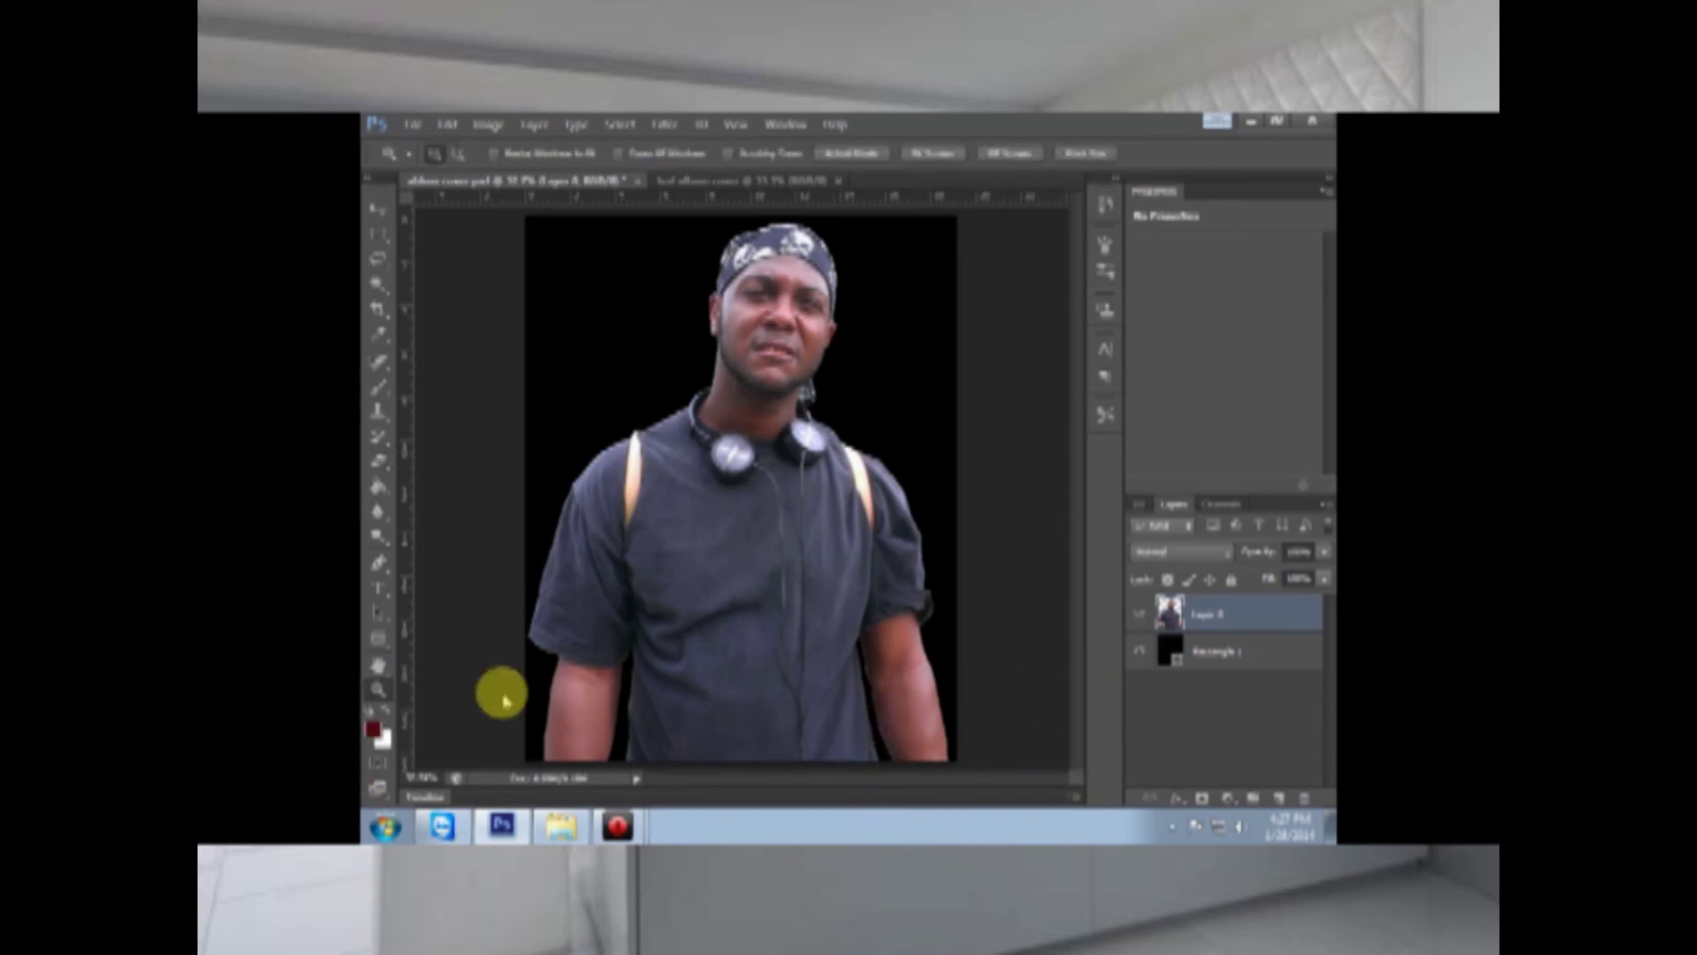
pyautogui.moveTo(900, 741); pyautogui.dragTo(922, 747)
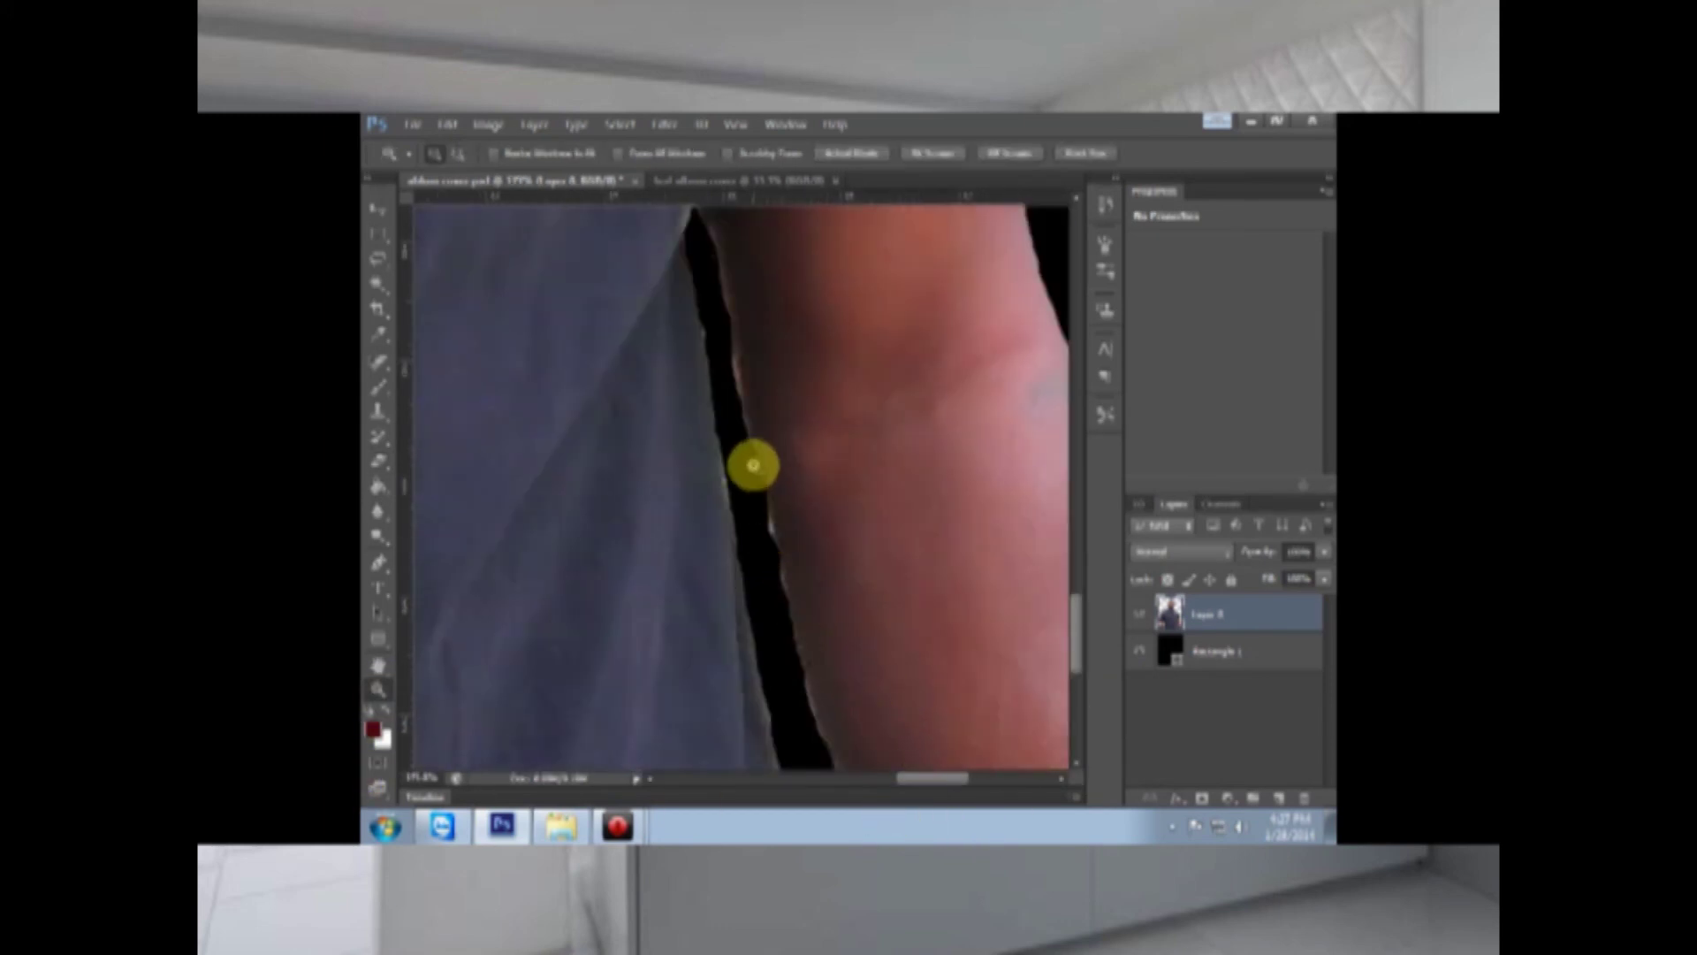
pyautogui.click(379, 461)
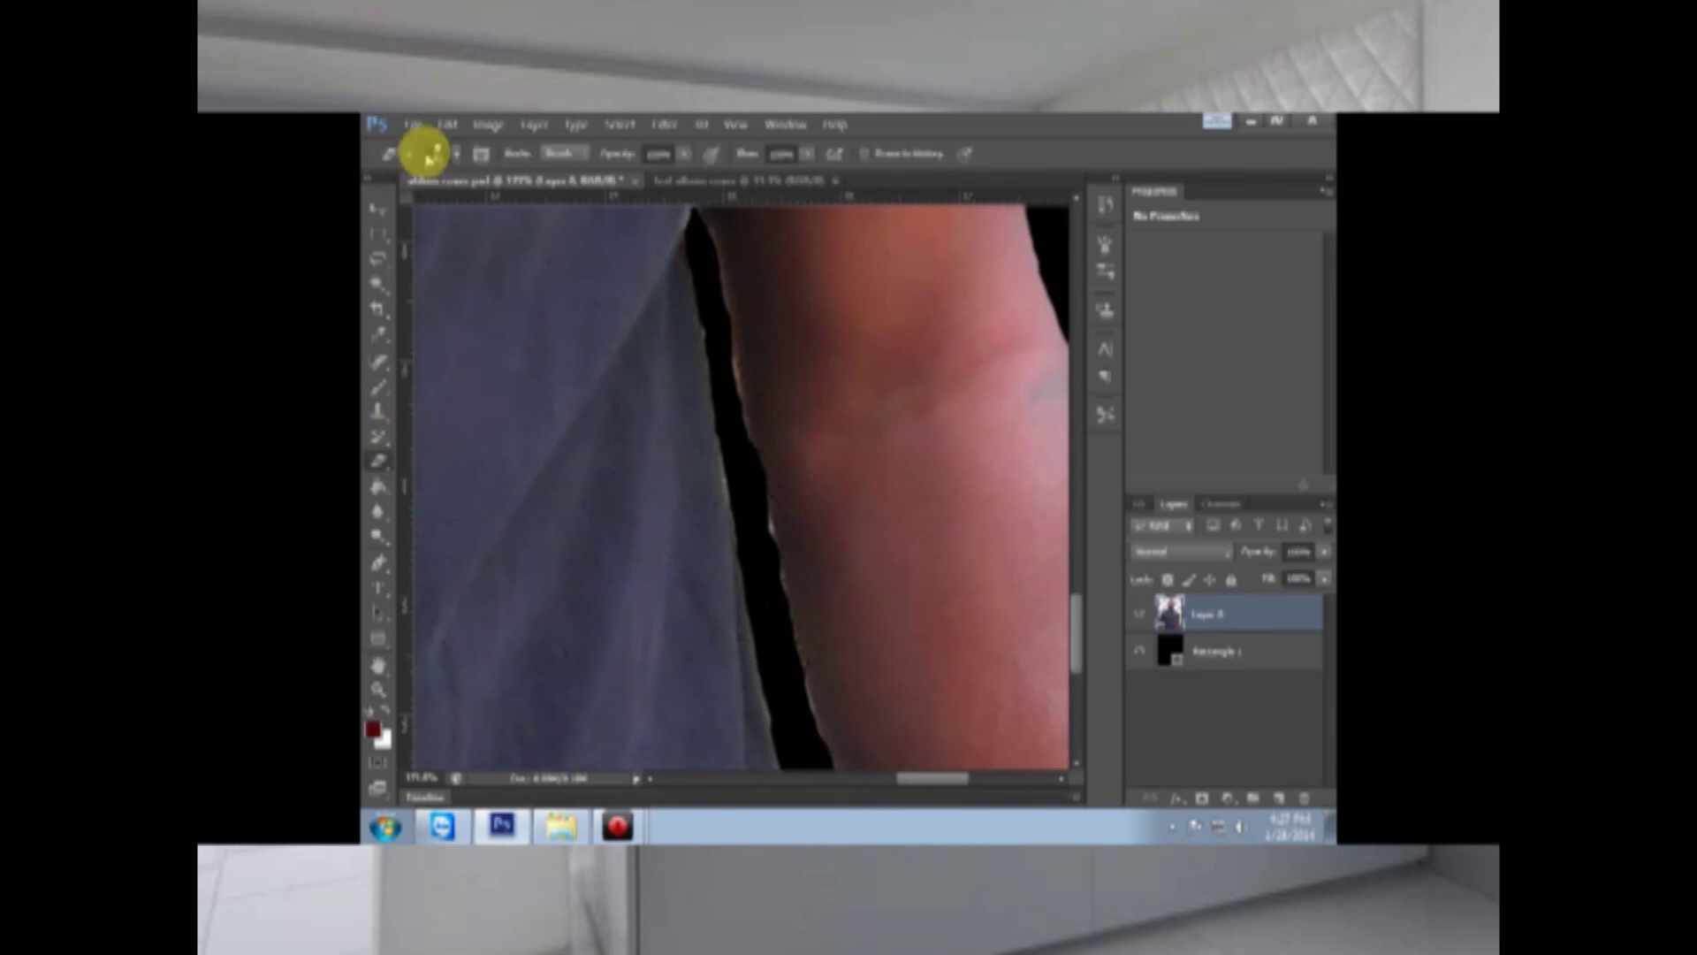
pyautogui.click(457, 156)
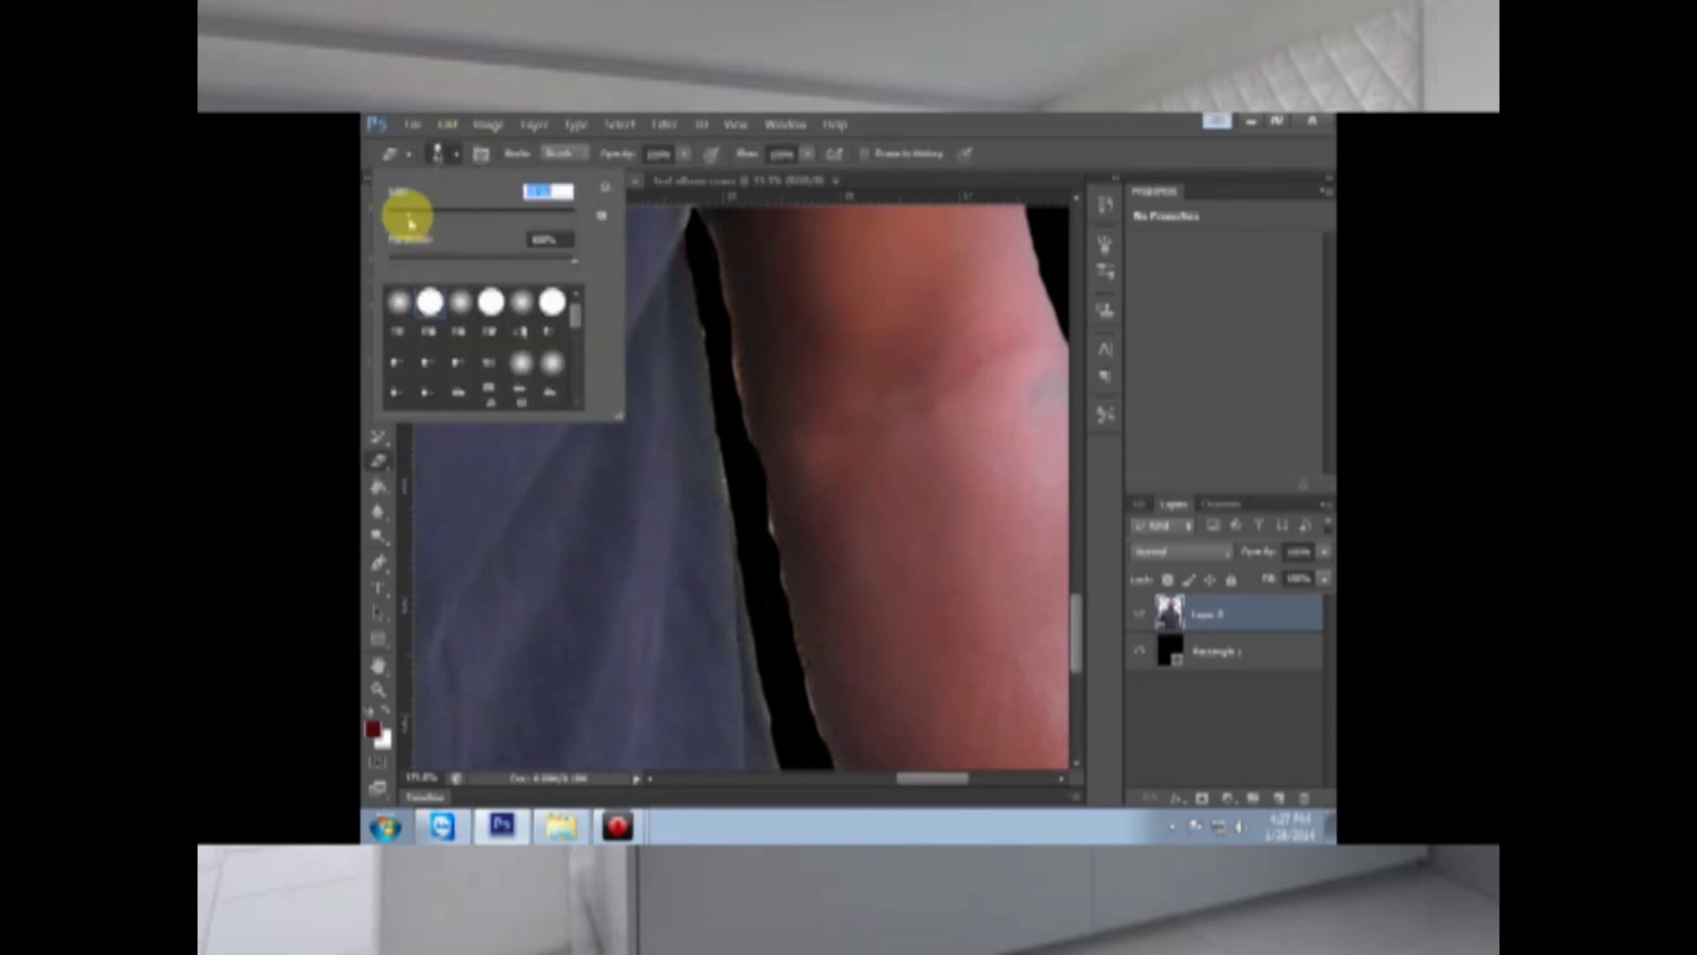
pyautogui.click(753, 534)
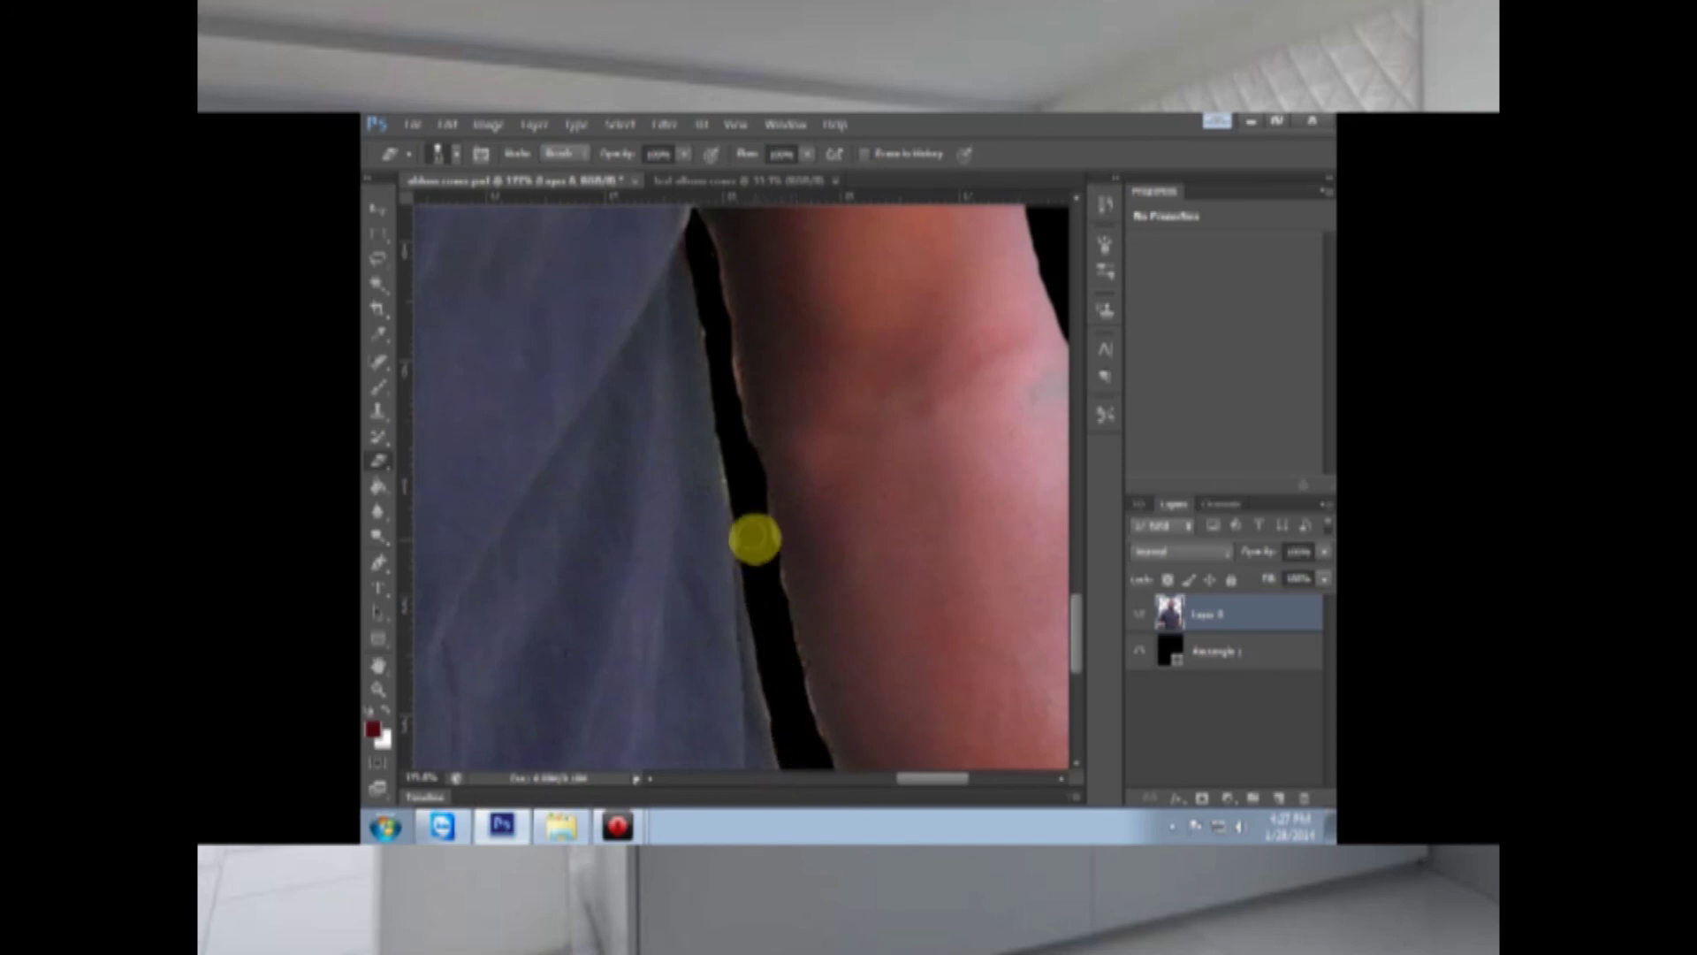
pyautogui.click(378, 691)
pyautogui.rightClick(538, 625)
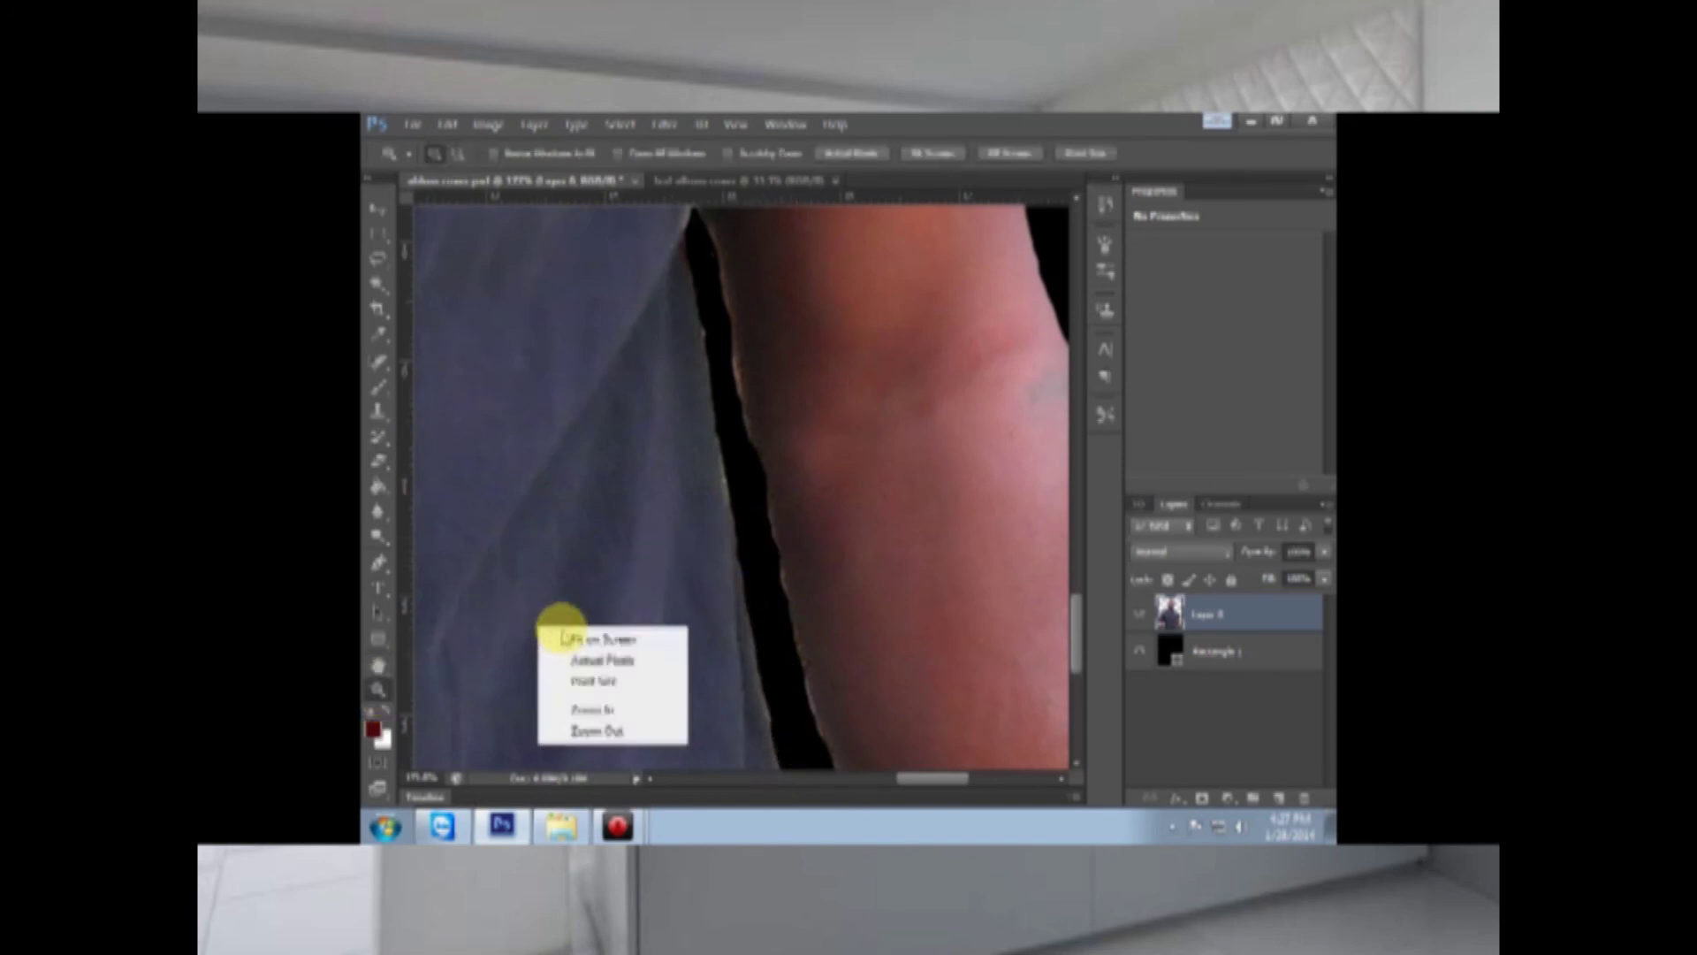
pyautogui.click(561, 633)
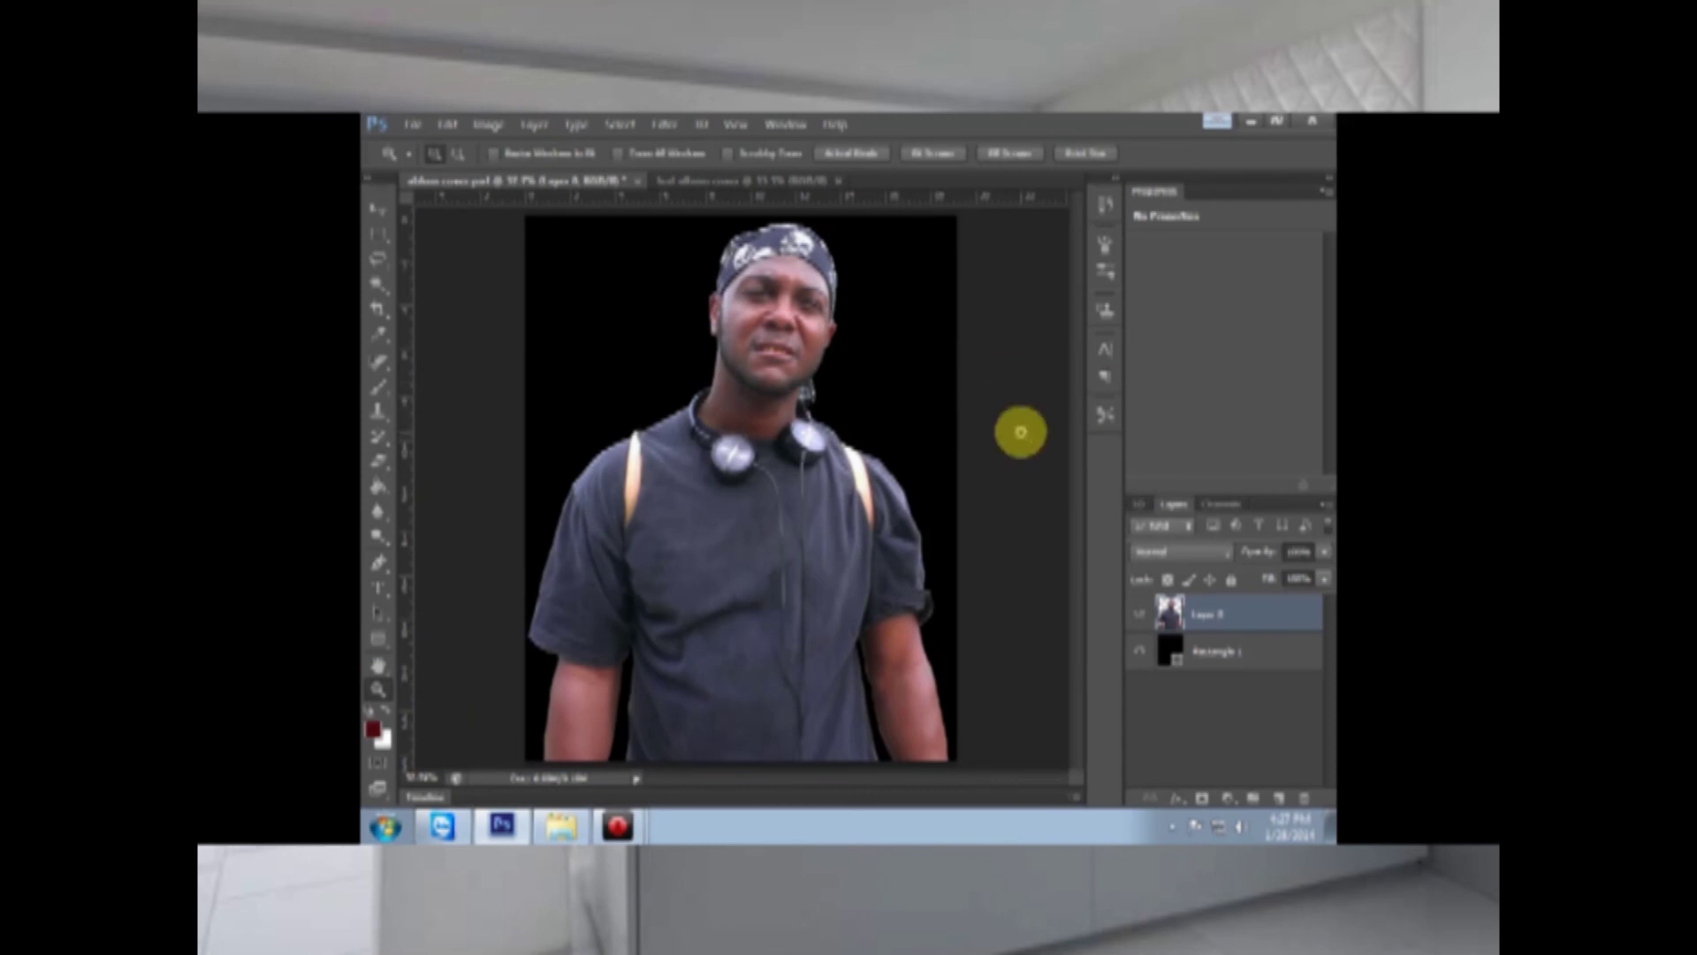
# Step: Save the man's cutout document with its black background layer, and close the program from the blank album cover document
pyautogui.click(1229, 652)
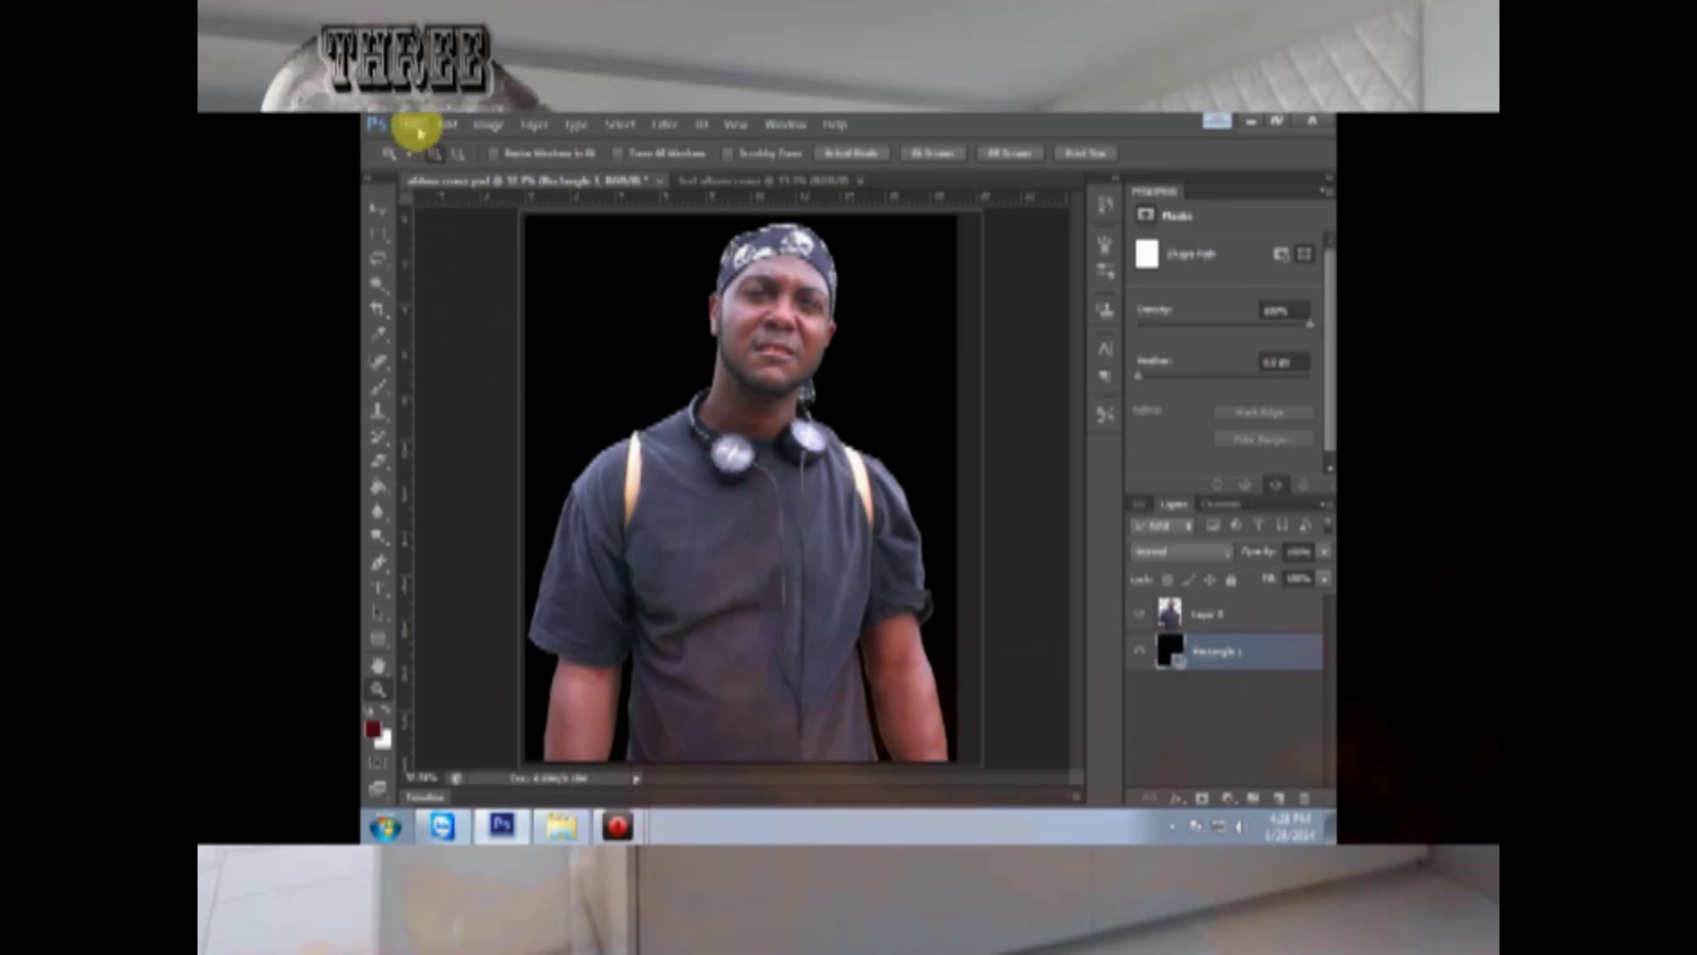
pyautogui.click(415, 126)
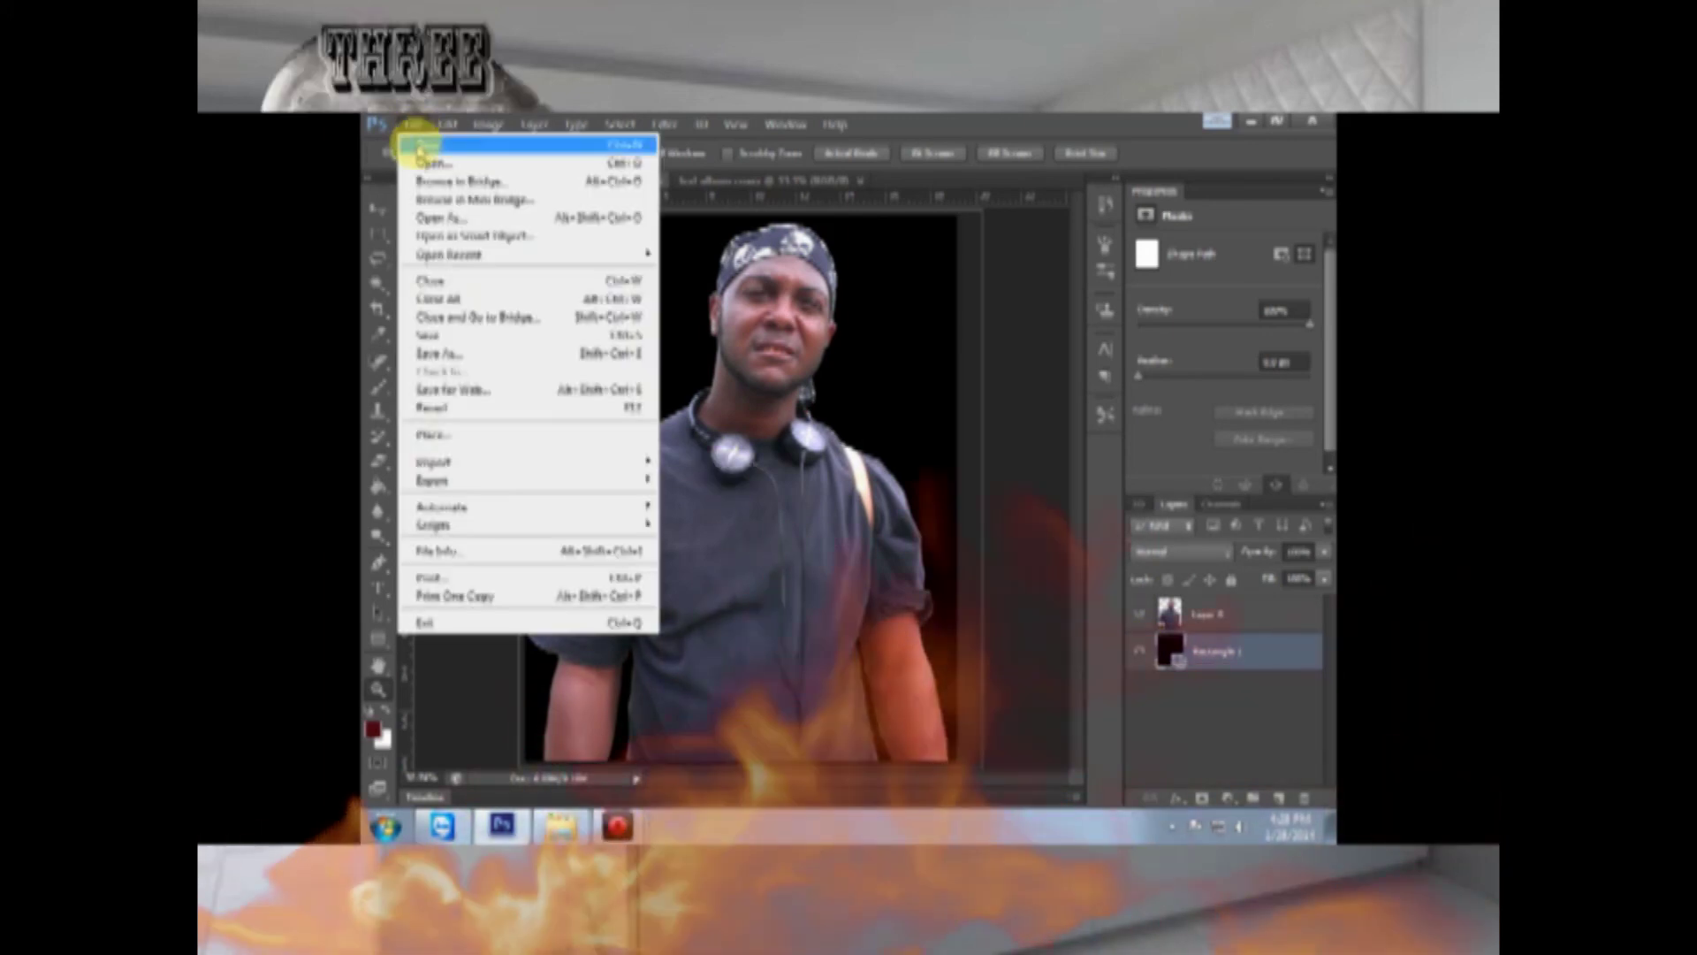
pyautogui.click(436, 337)
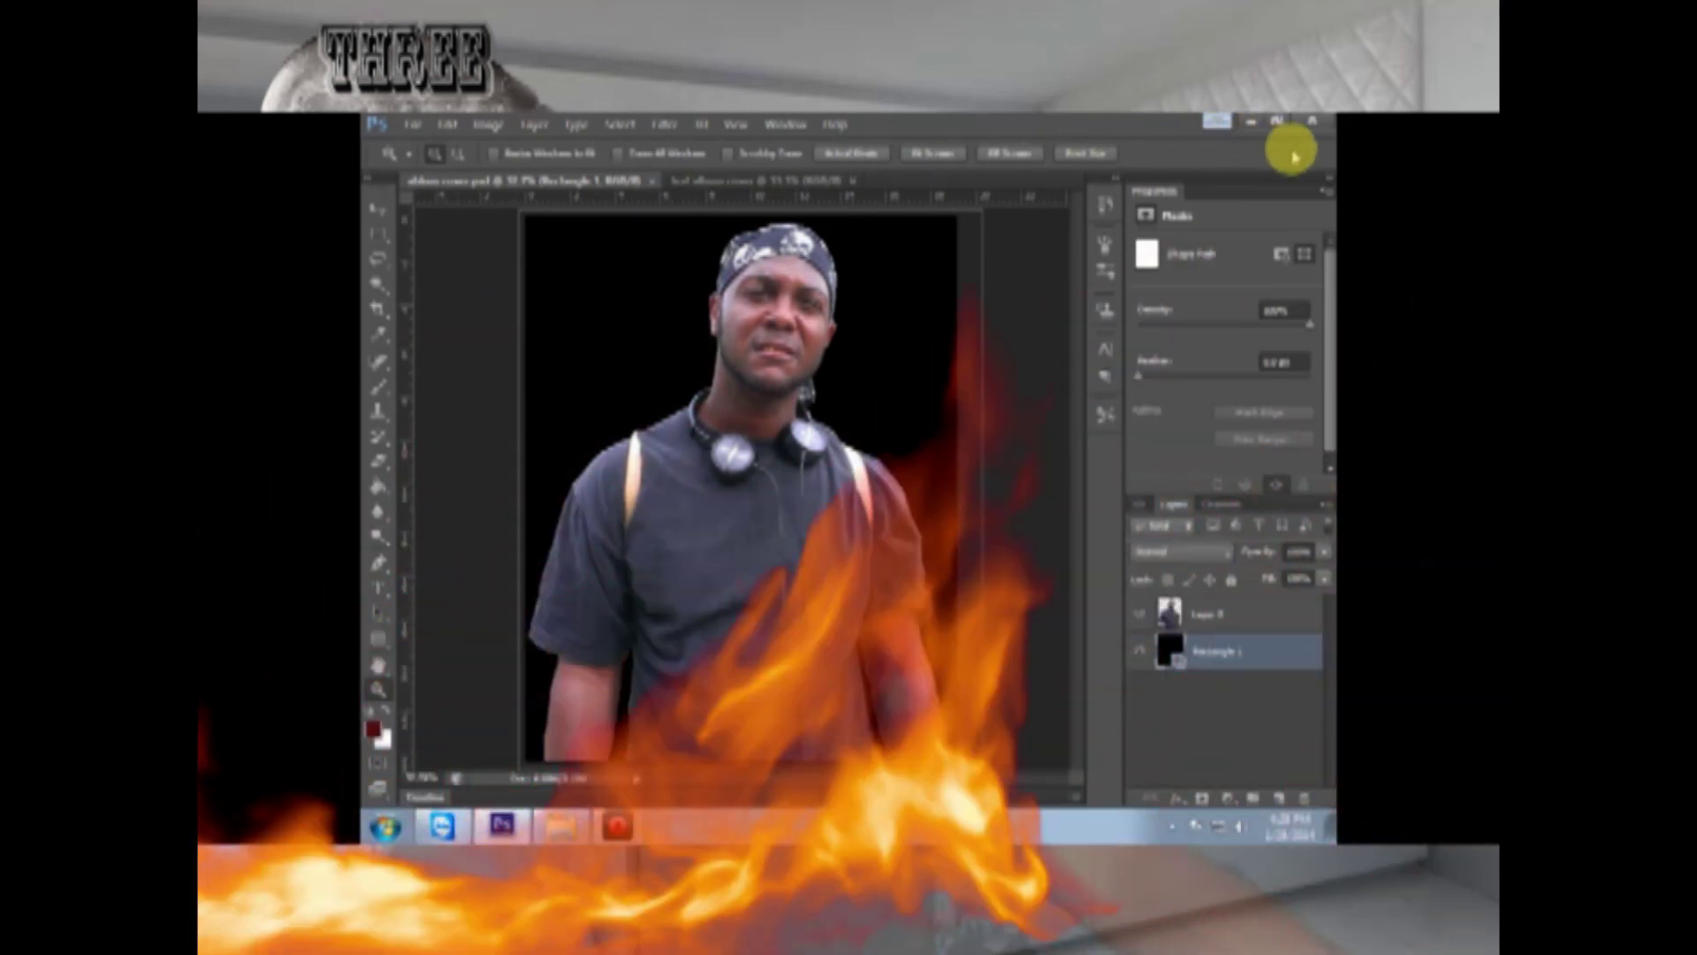
pyautogui.click(773, 178)
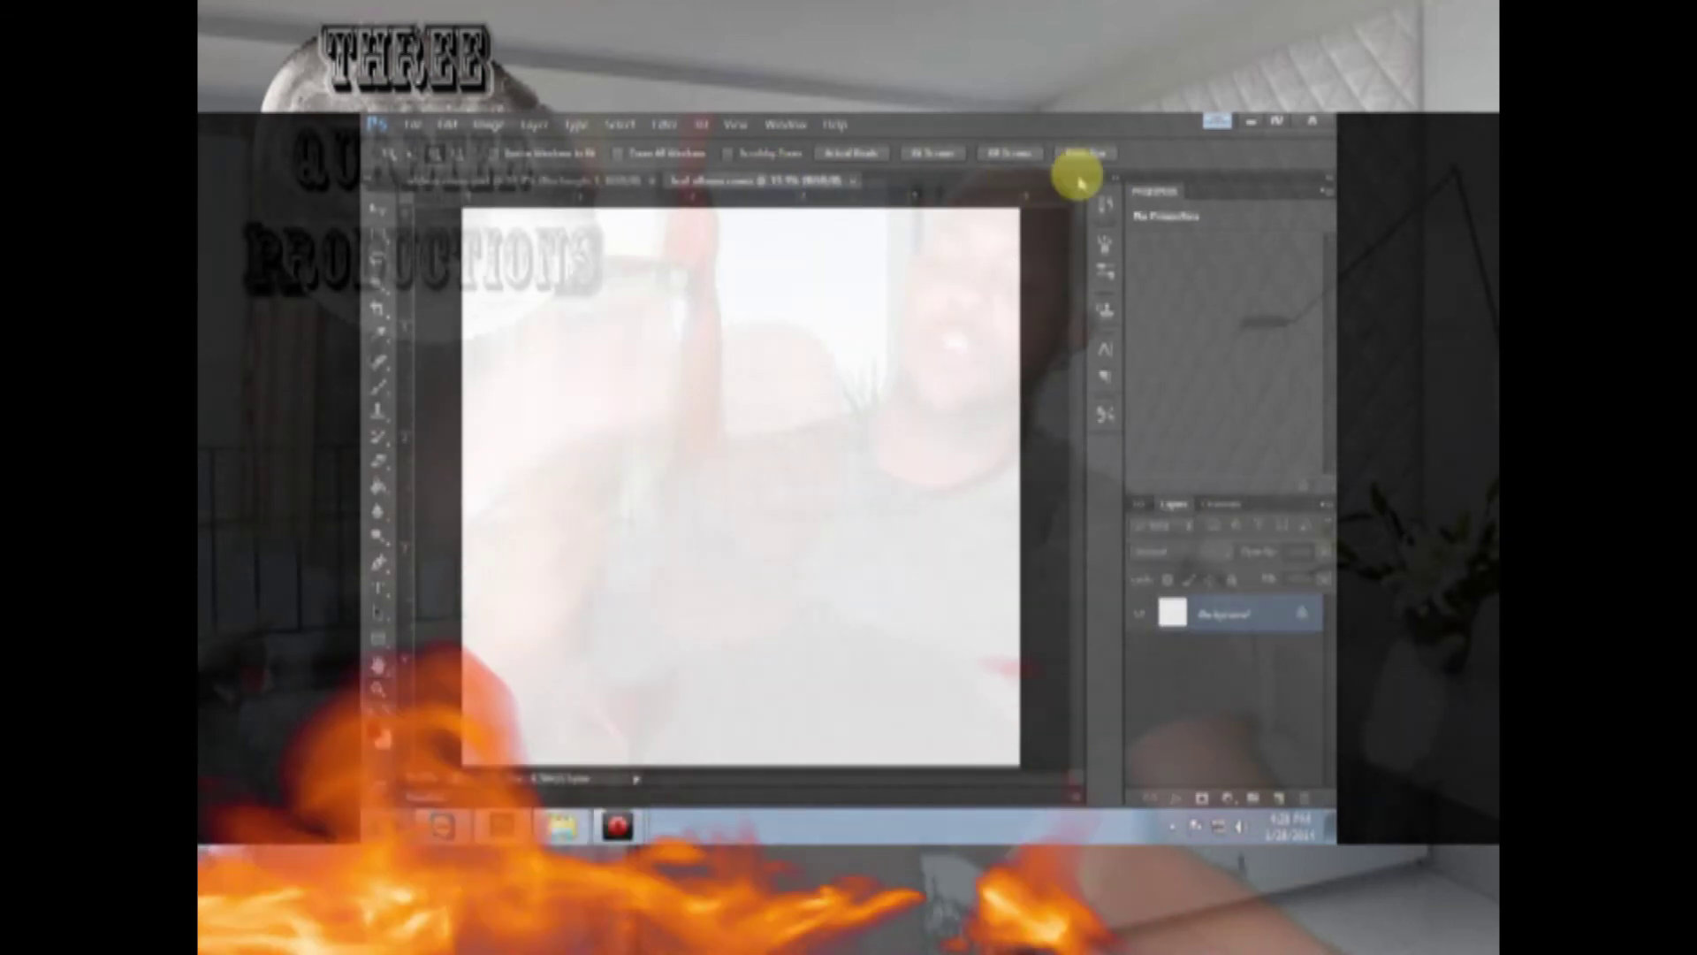
pyautogui.click(1311, 123)
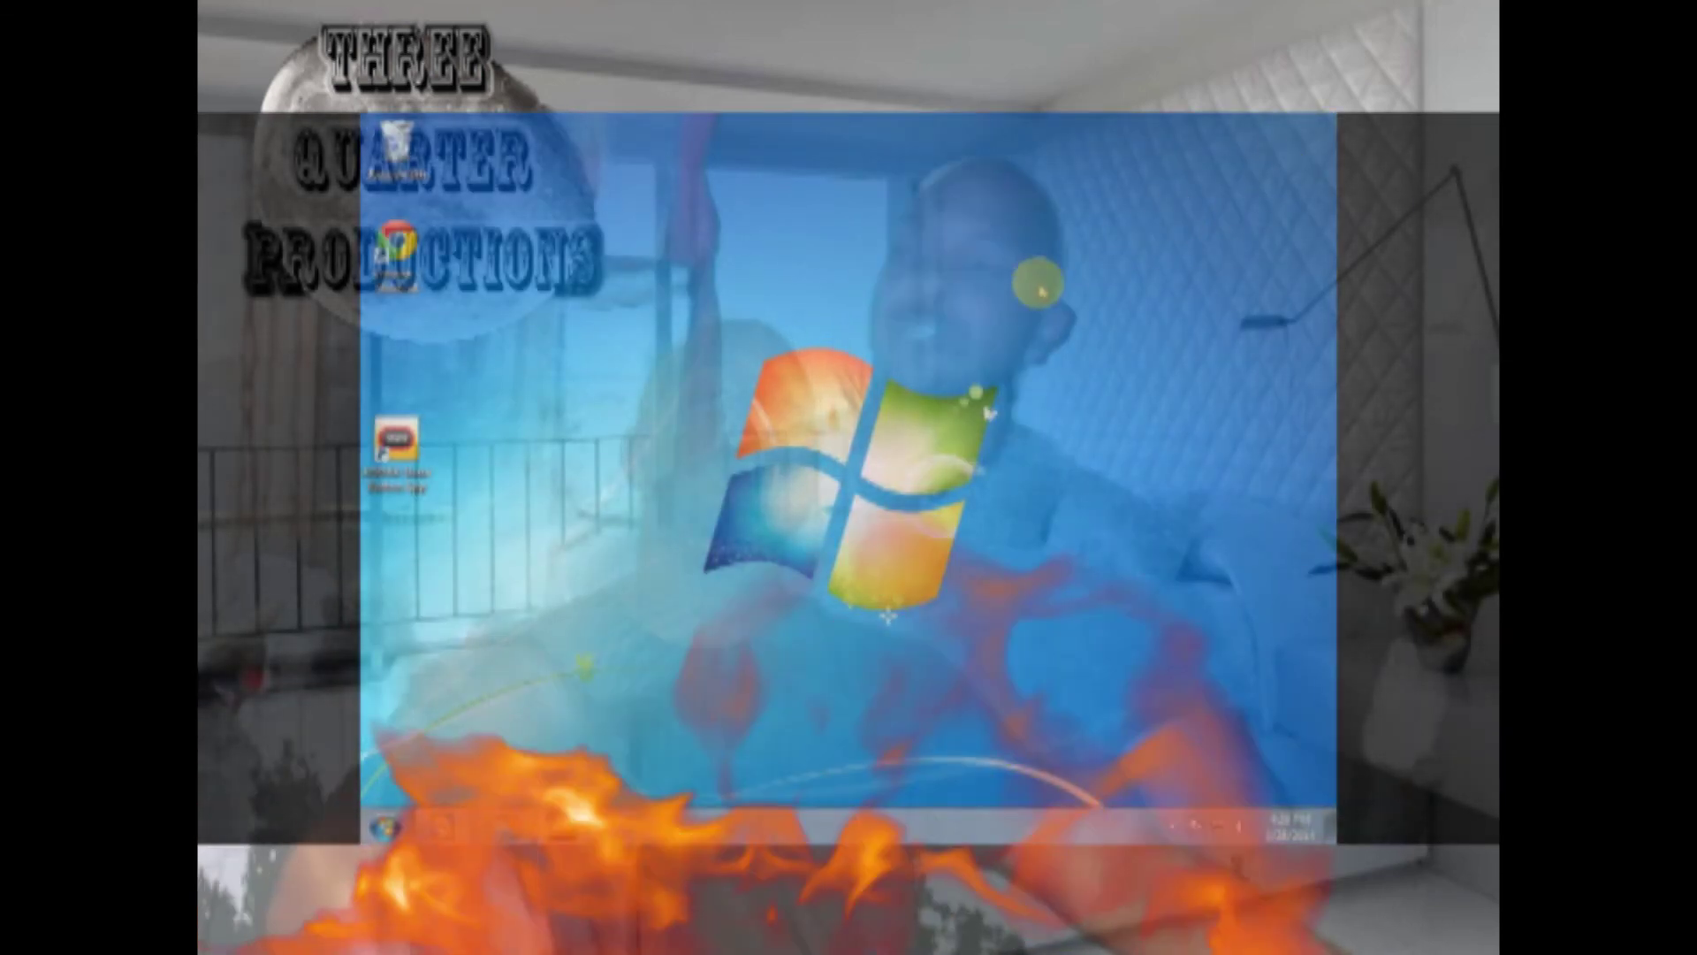